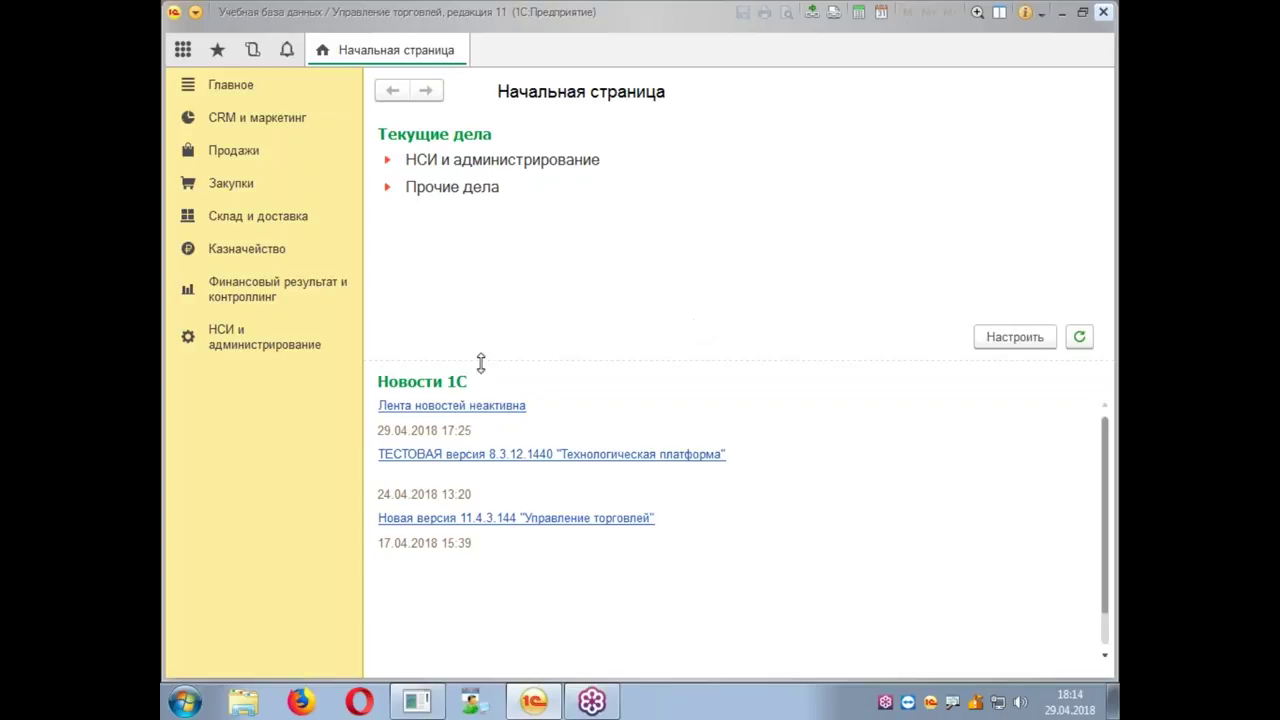
Step: Enable the Конкурентная разведка option in the Маркетинг group of the CRM и маркетинг settings, then close the settings page
click(253, 346)
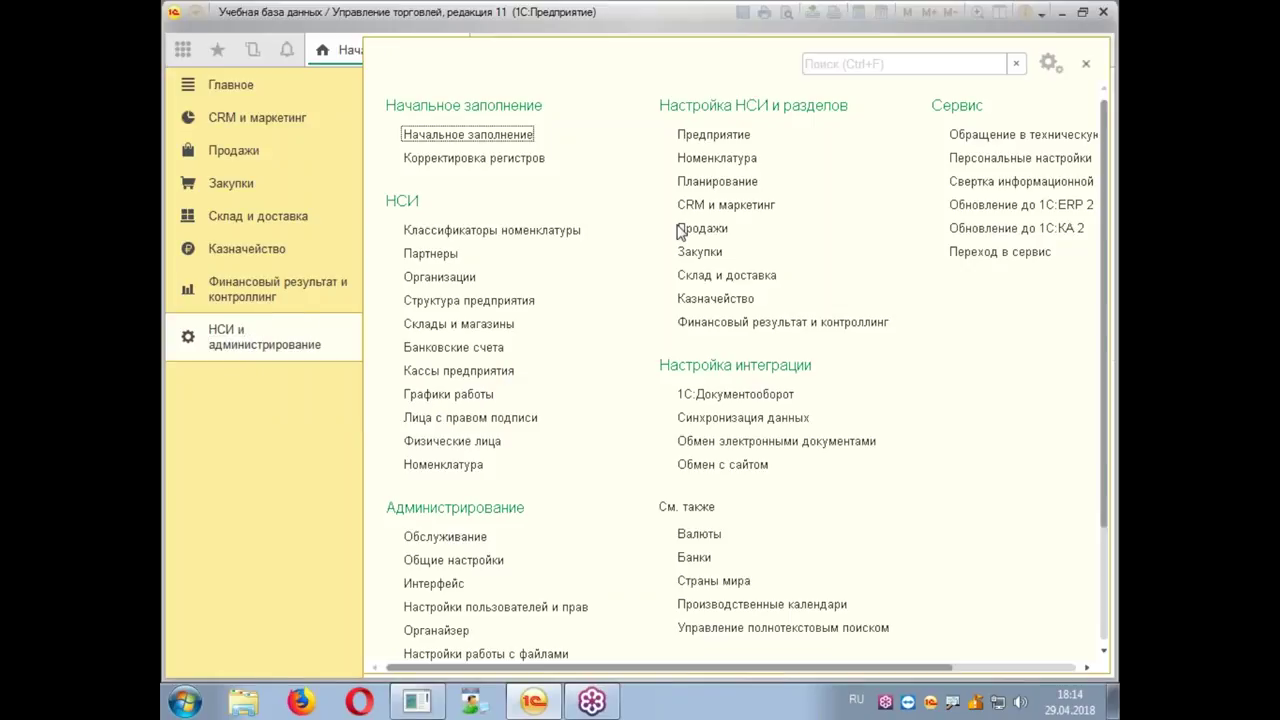
click(752, 207)
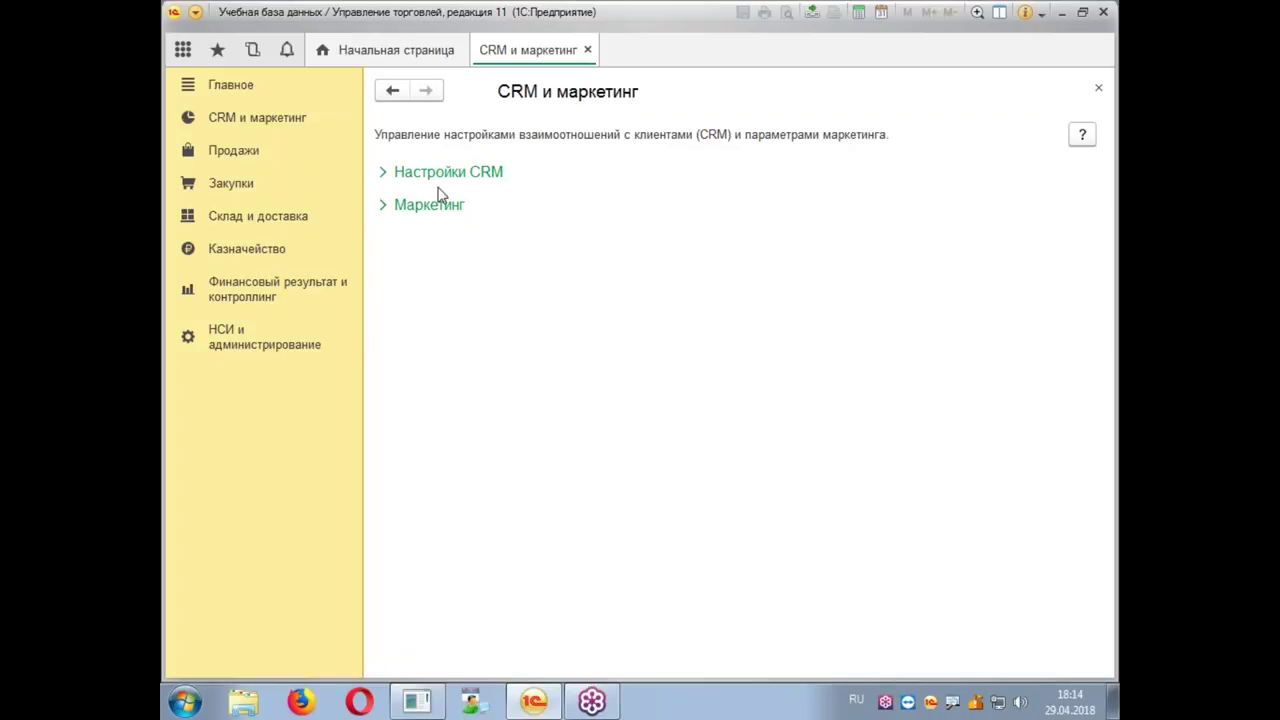
click(406, 173)
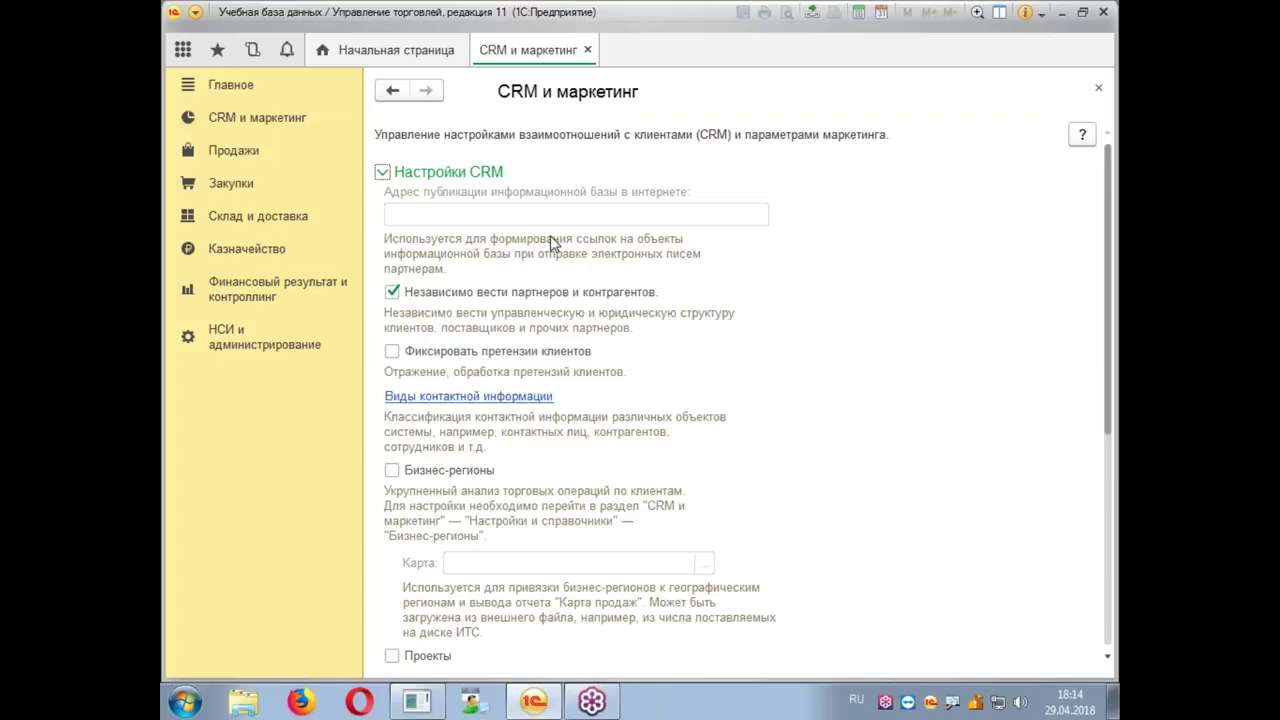
scroll(550, 243, down, 8)
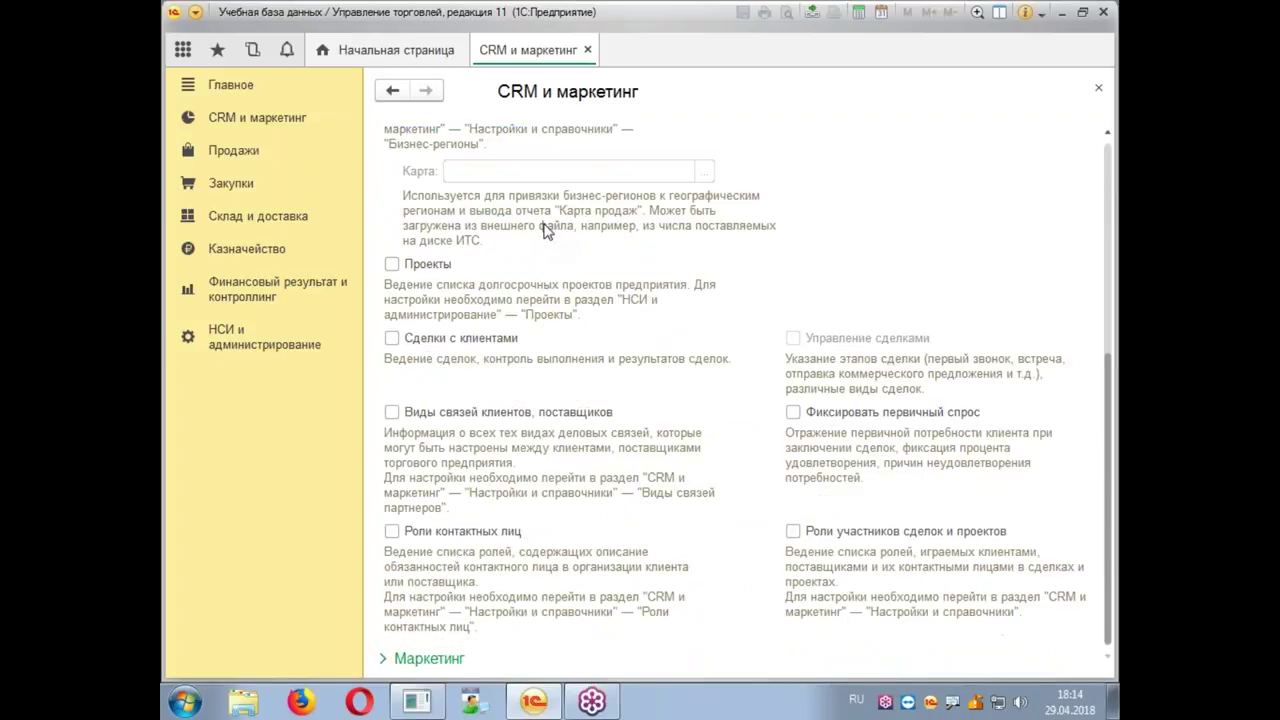
click(438, 664)
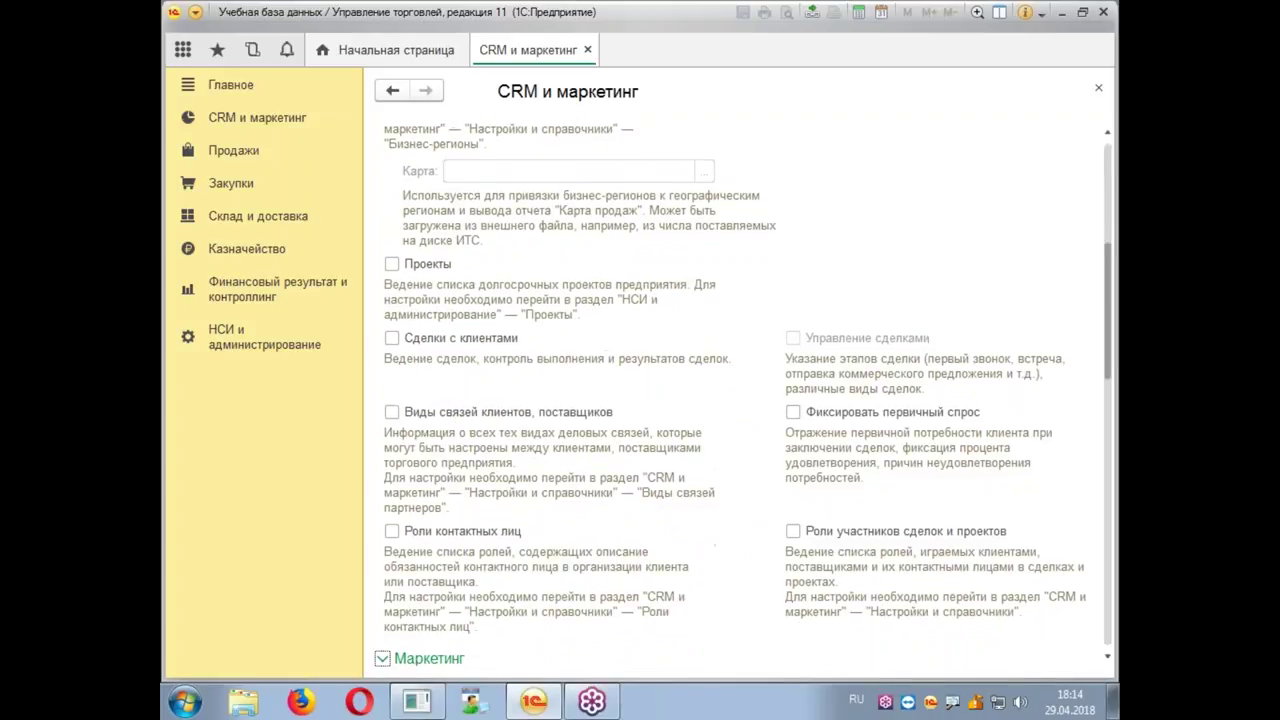
scroll(522, 367, down, 10)
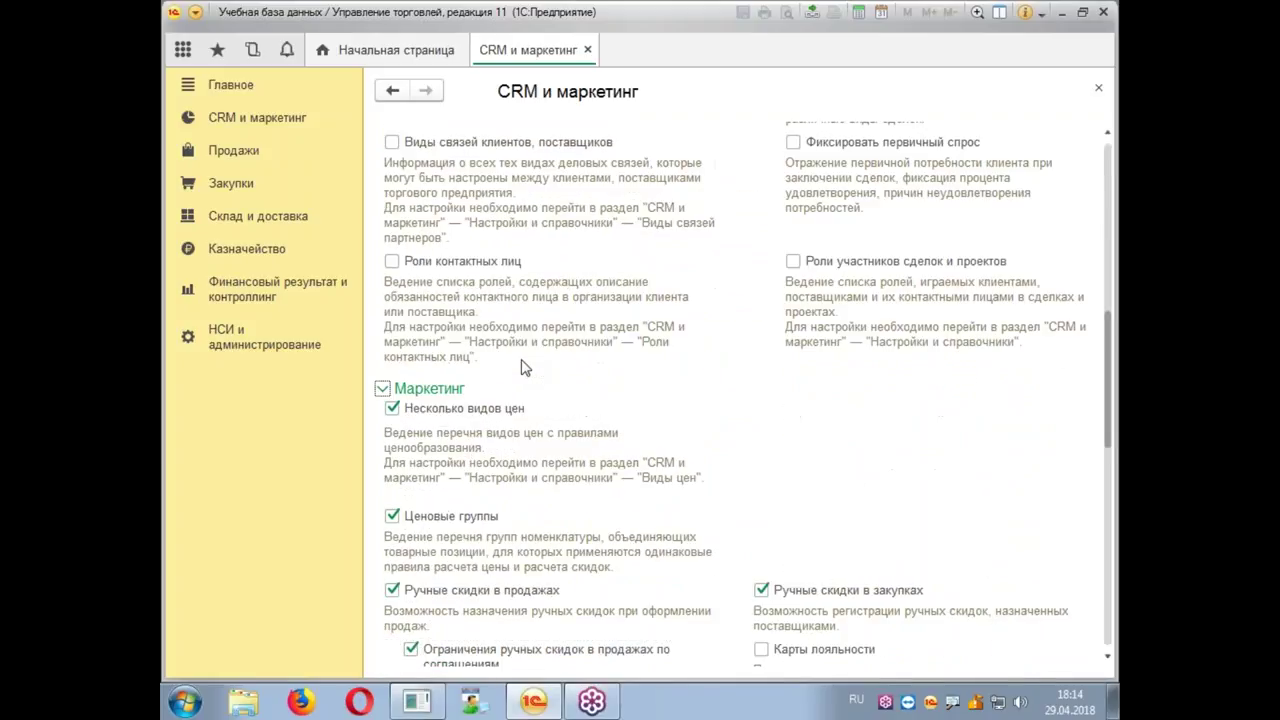
scroll(522, 367, down, 4)
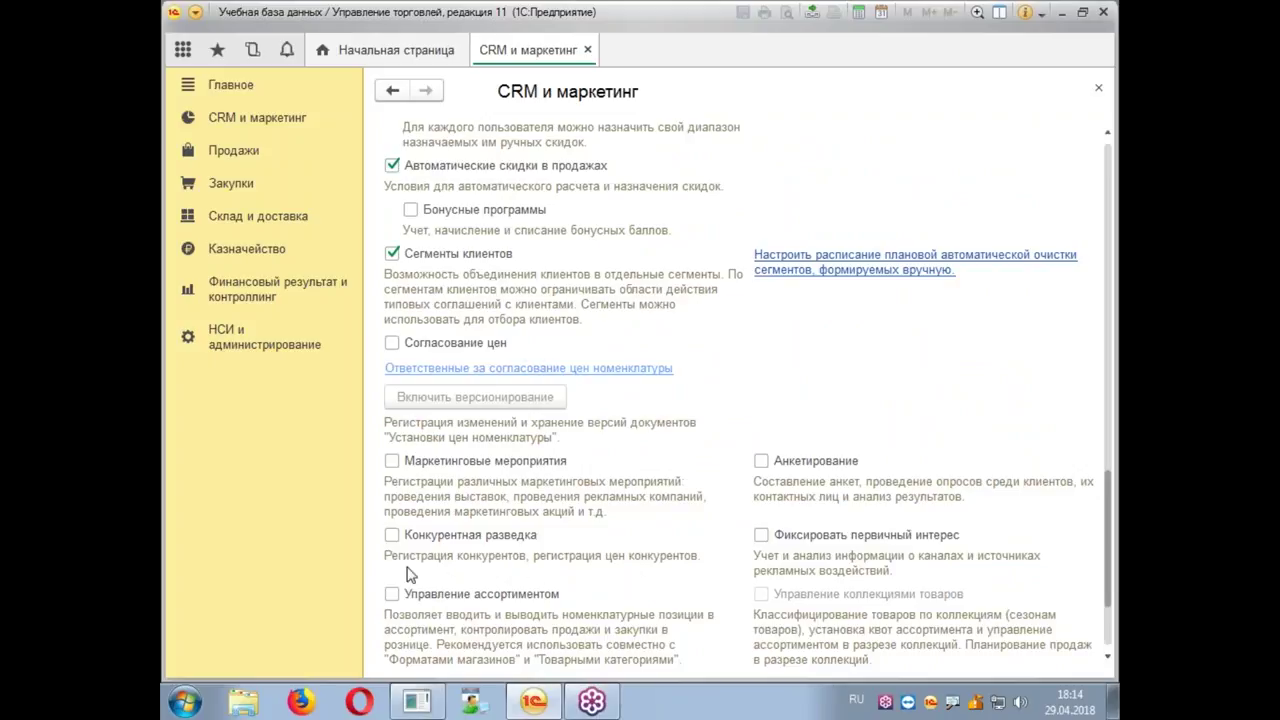
click(392, 536)
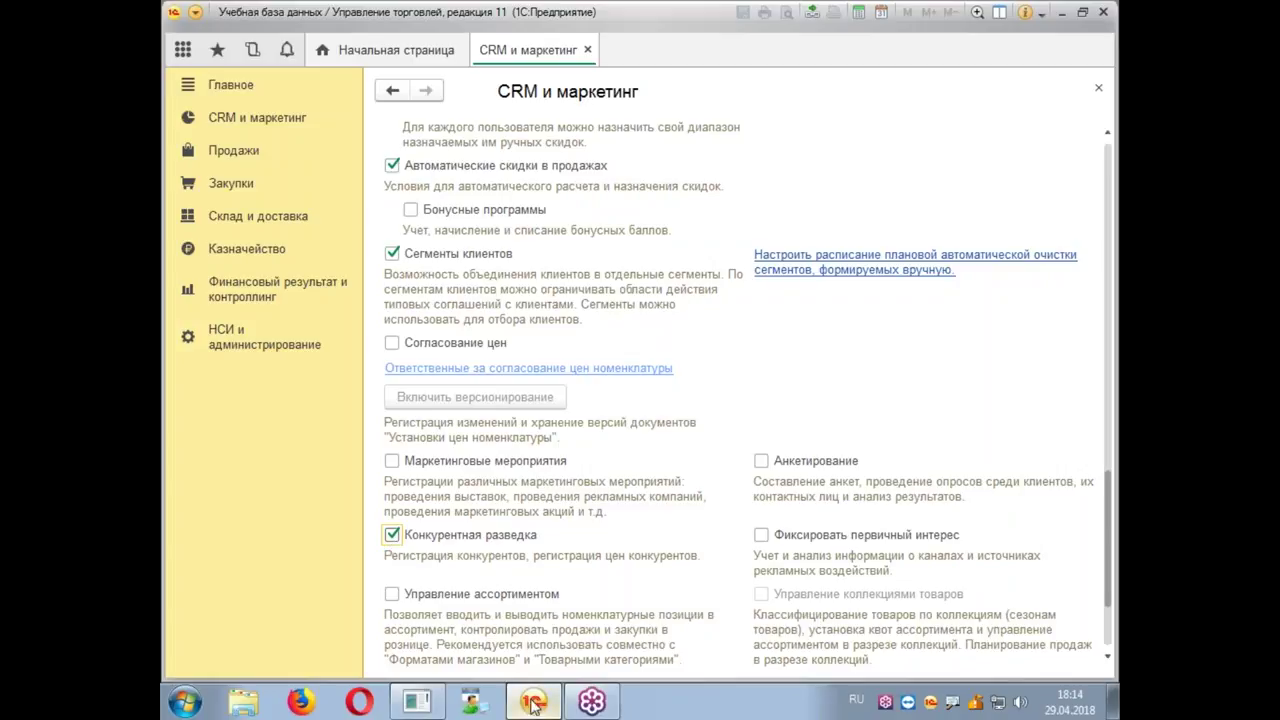
click(587, 50)
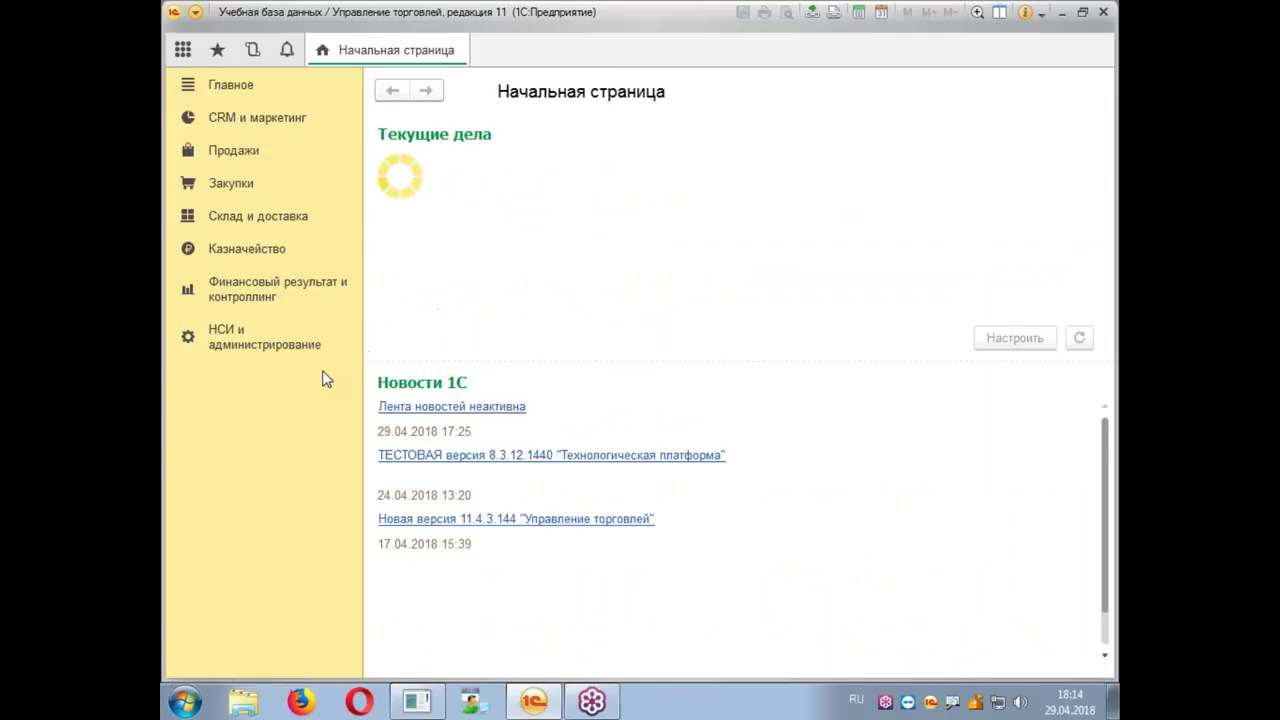
Step: Open the list of competitors and start registering a new company partner with the public name Конкурент1
click(245, 337)
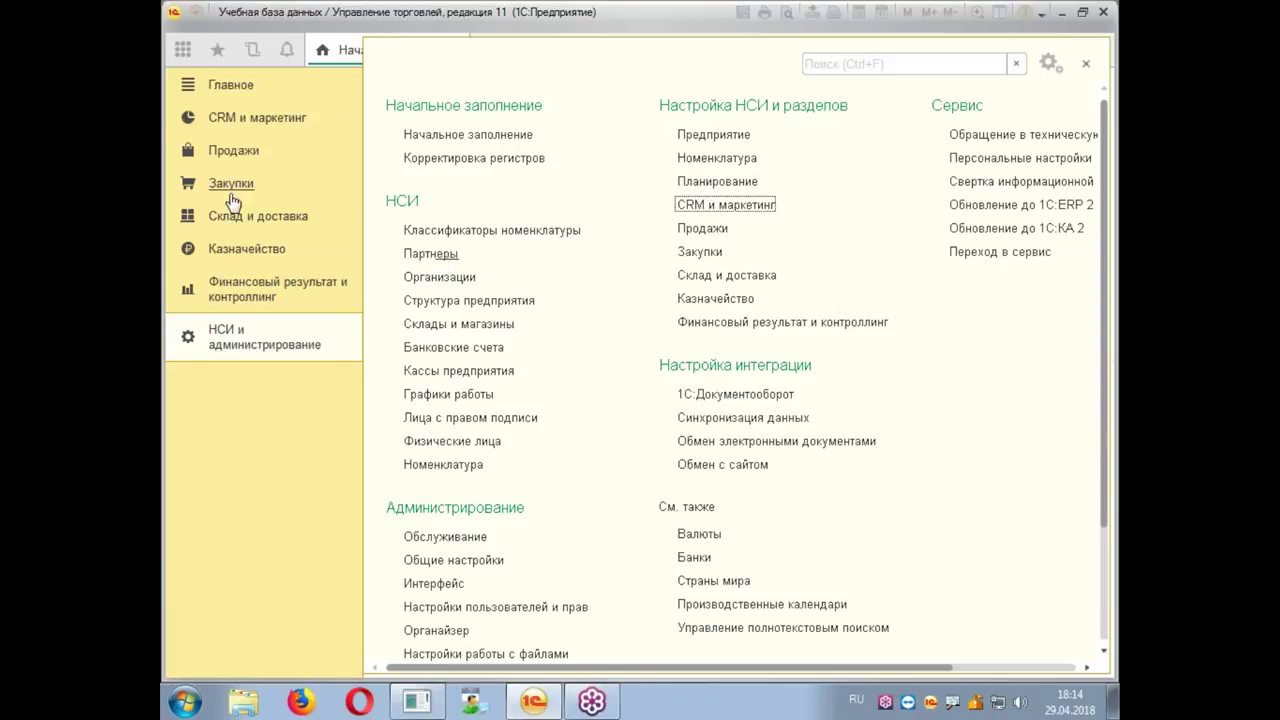
click(245, 122)
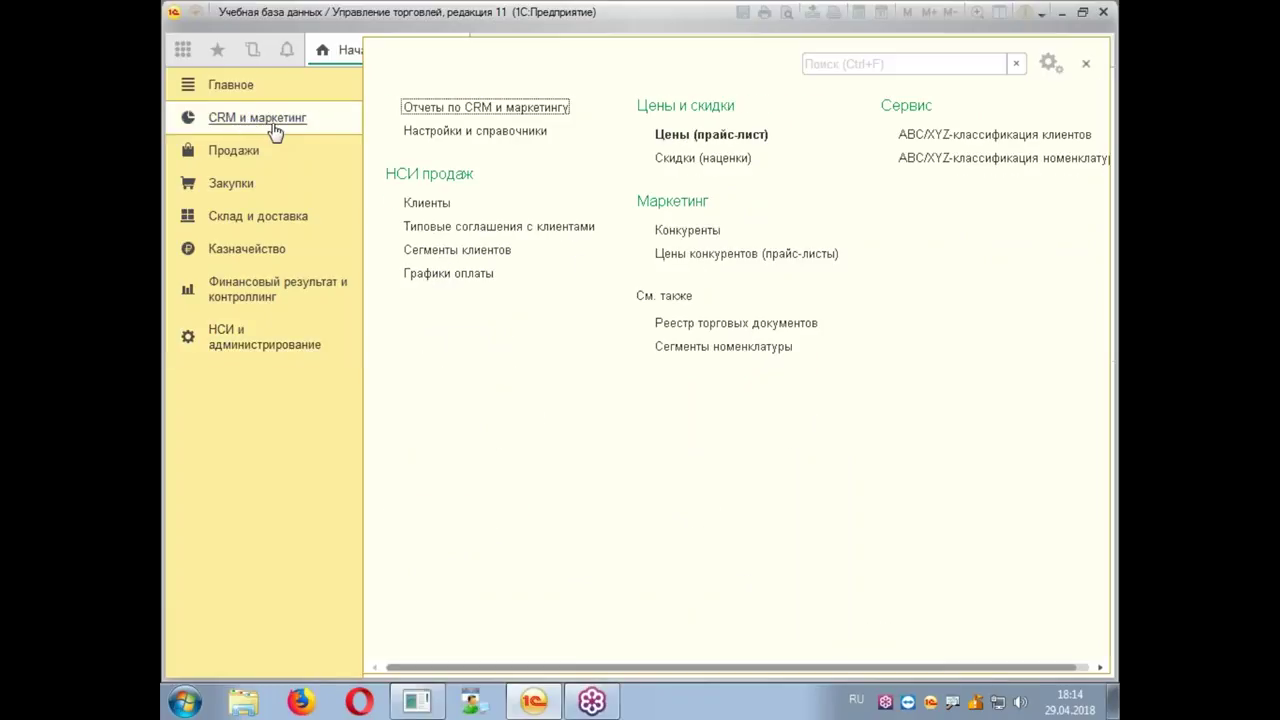
click(697, 231)
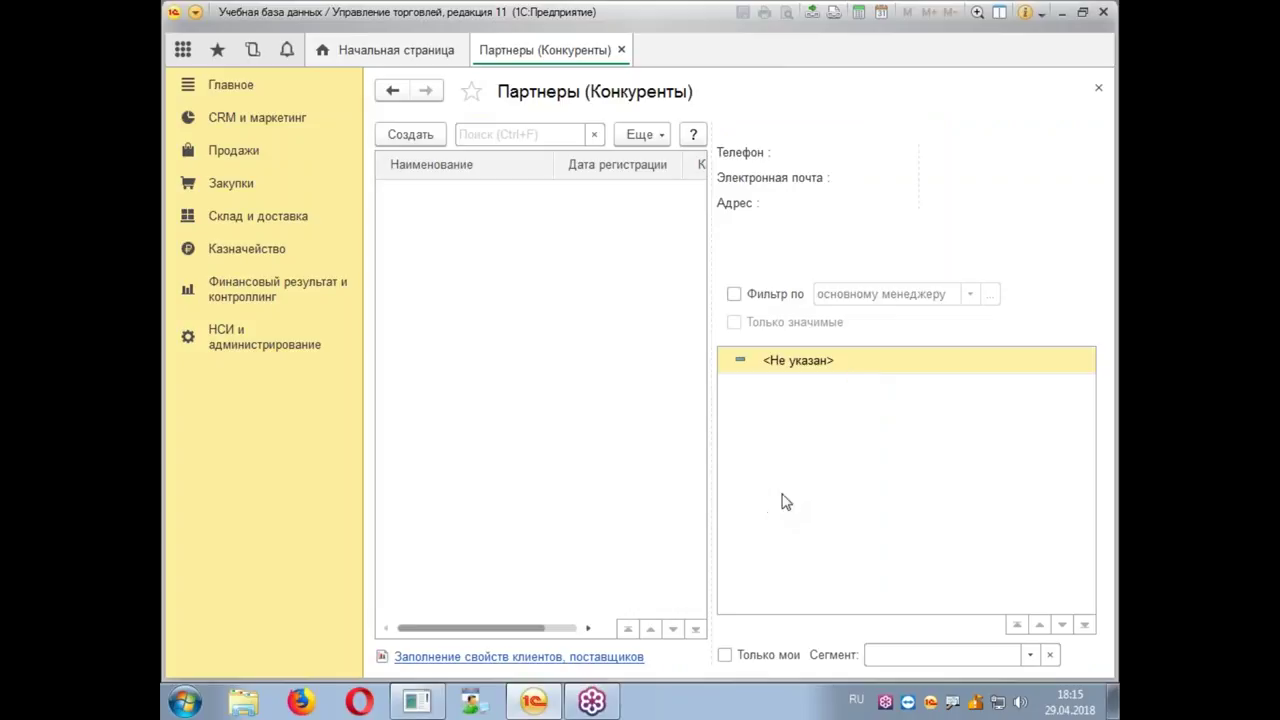
click(410, 137)
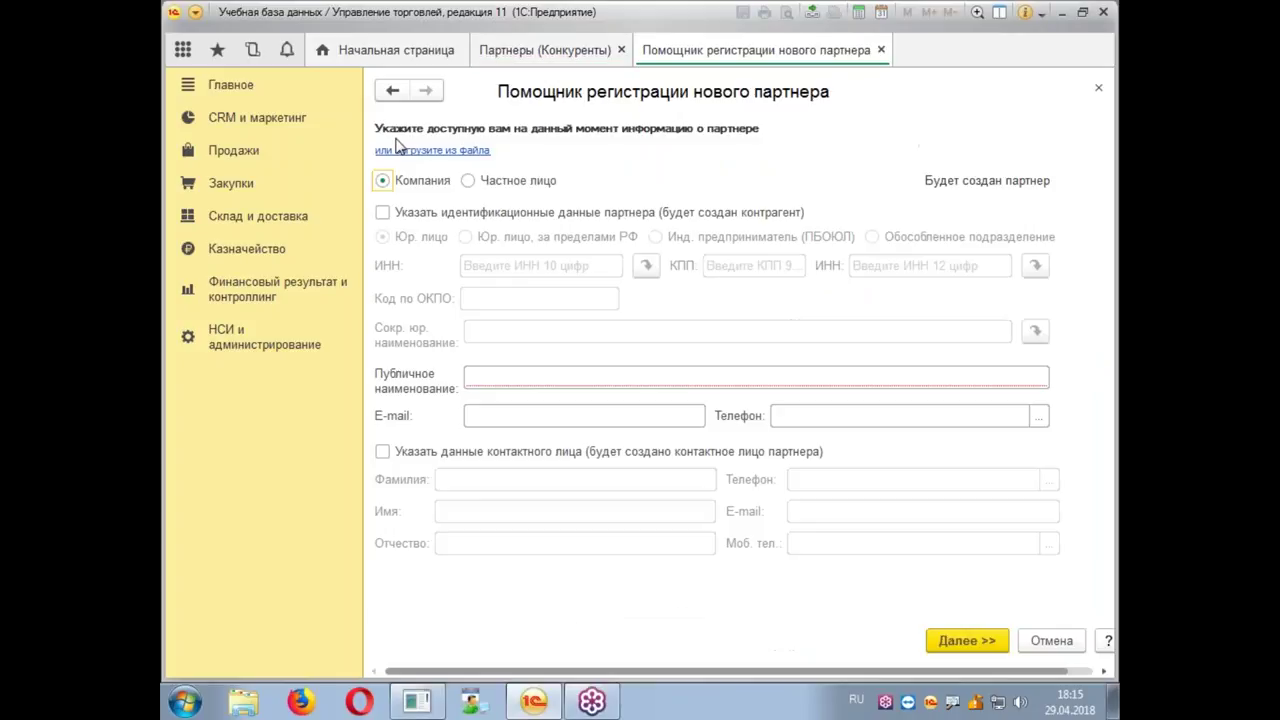
click(492, 372)
text(Конкурент1)
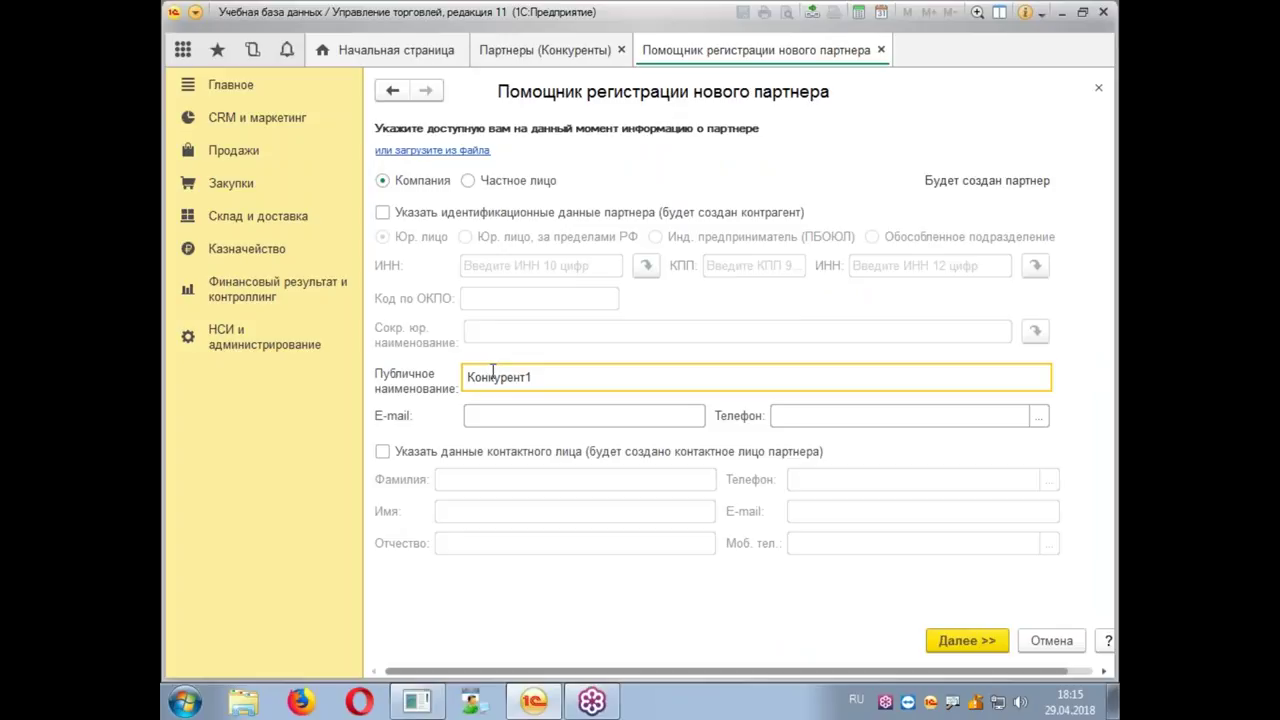
Step: Include identification data for the partner, set its short legal name to Конкурент1 and enter the partner's phone number
click(382, 212)
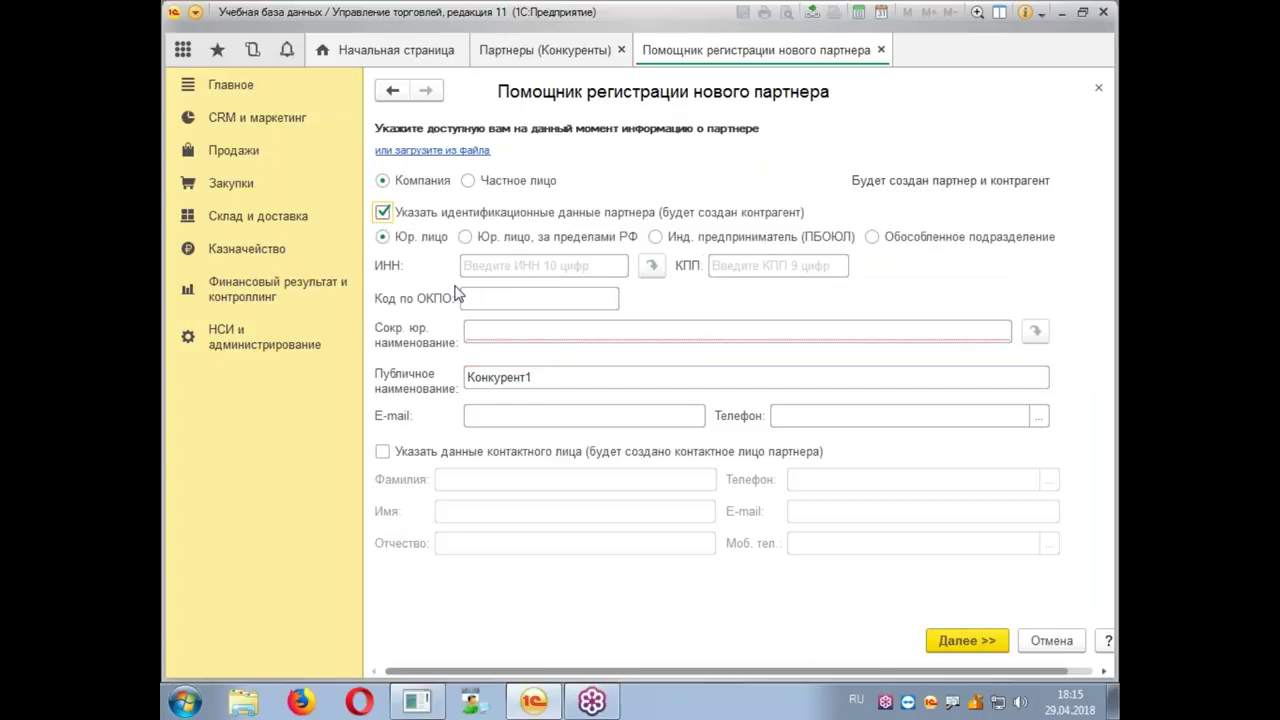
click(544, 377)
key(ctrl+c)
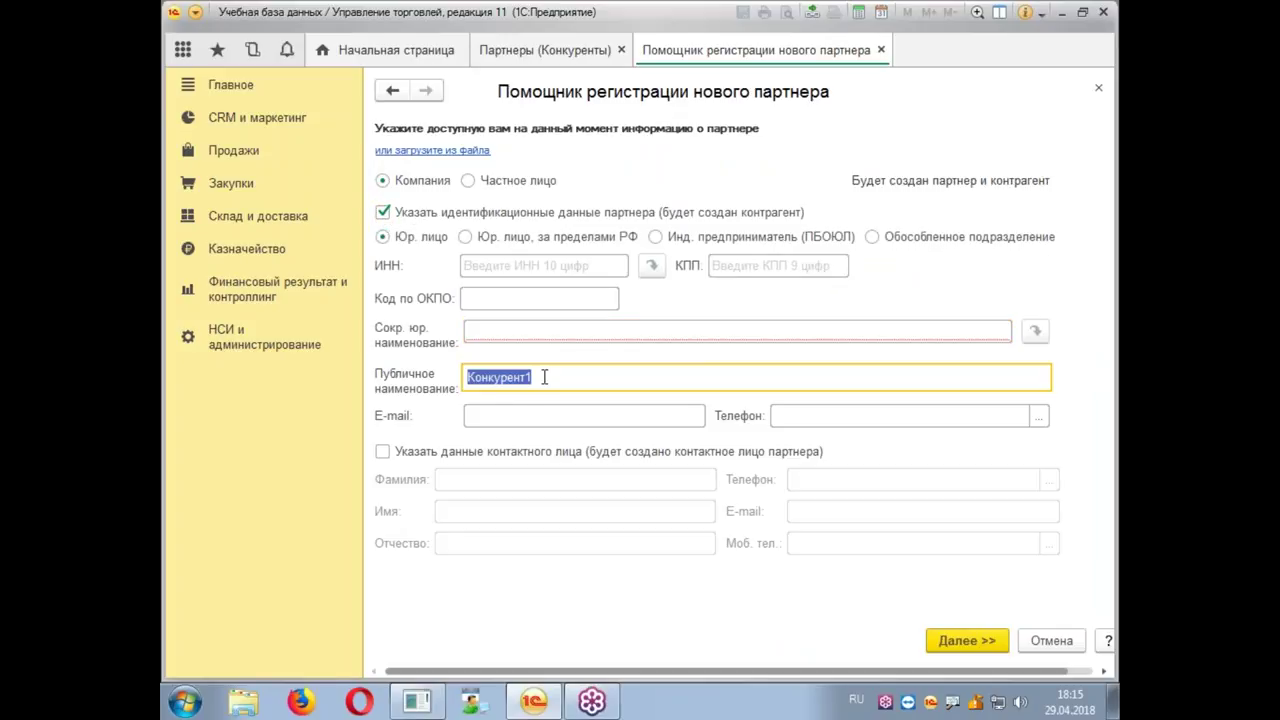
click(497, 330)
key(ctrl+v)
click(794, 414)
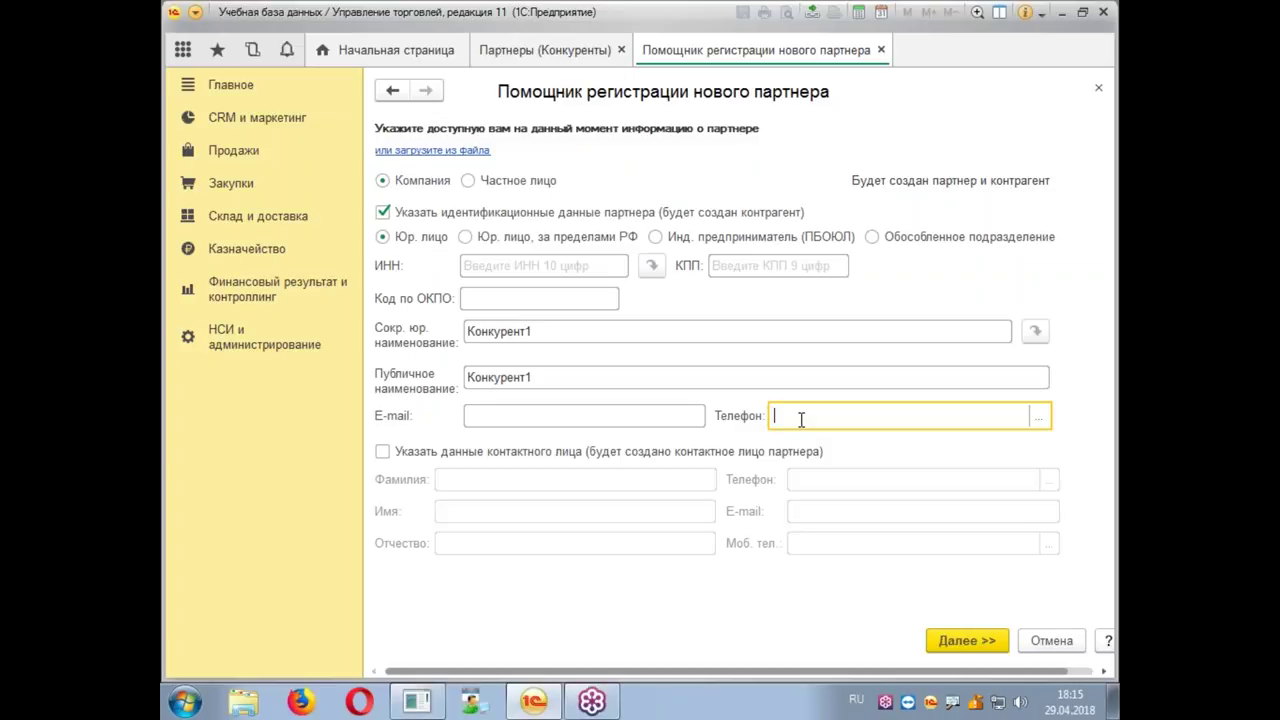
text(147258)
Step: Complete the registration of Конкурент1 with the Конкурент relationship and no bank account, without opening the new partner's form
click(975, 643)
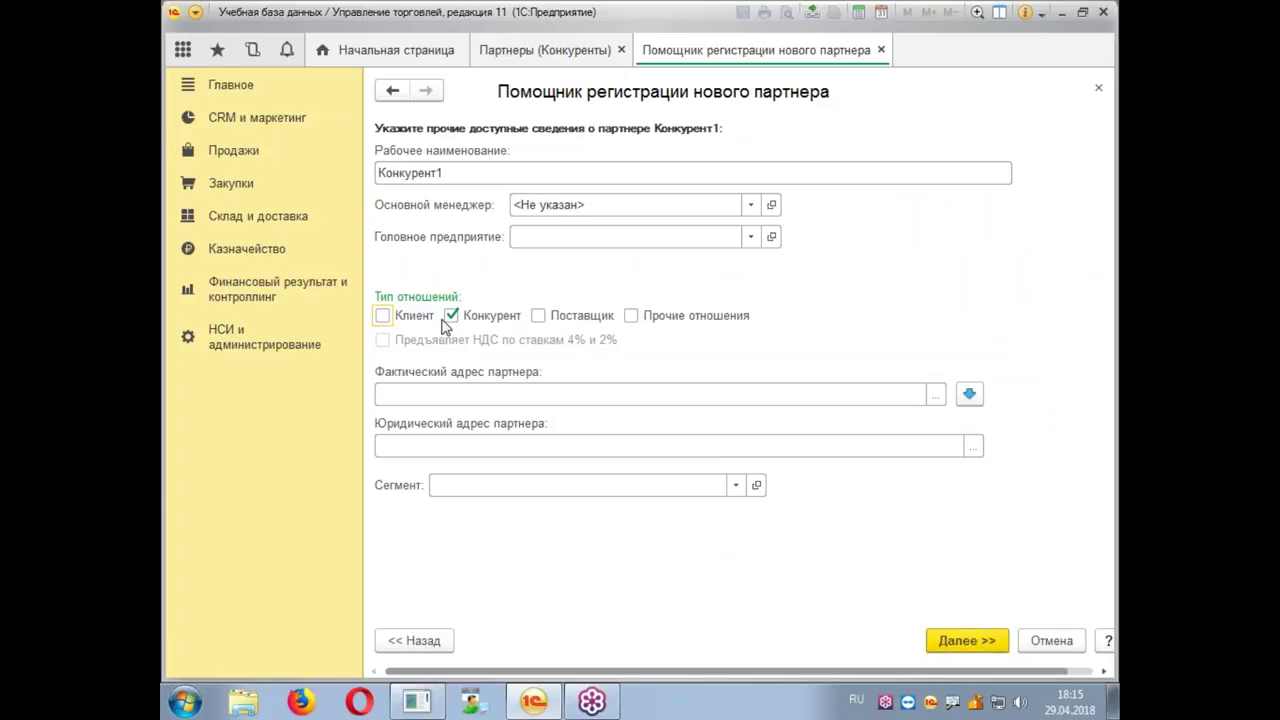
click(955, 638)
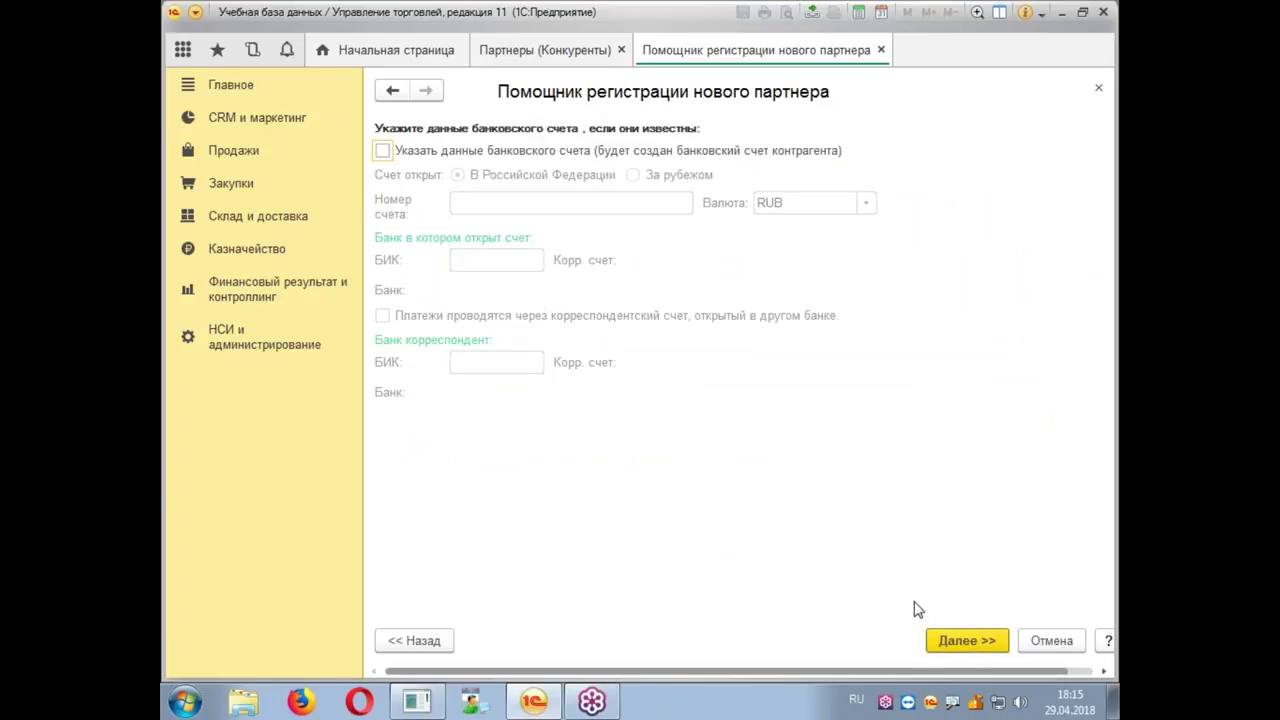
click(966, 640)
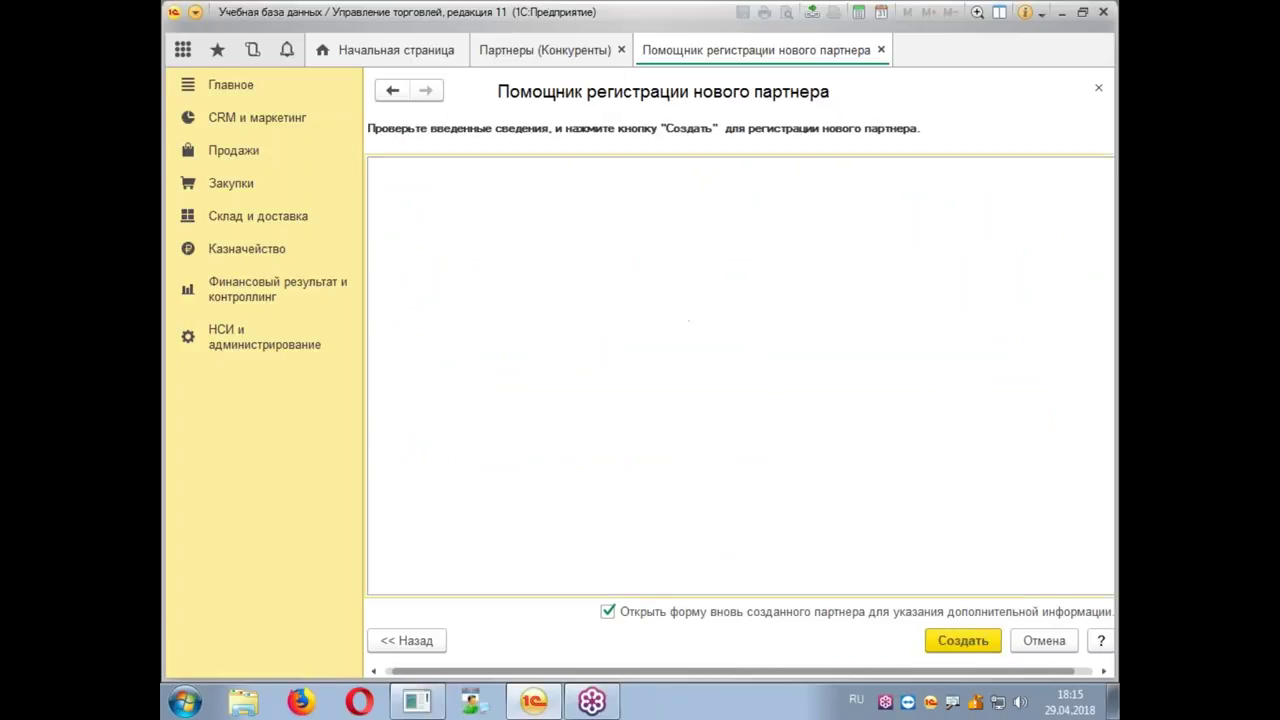
click(824, 612)
click(945, 645)
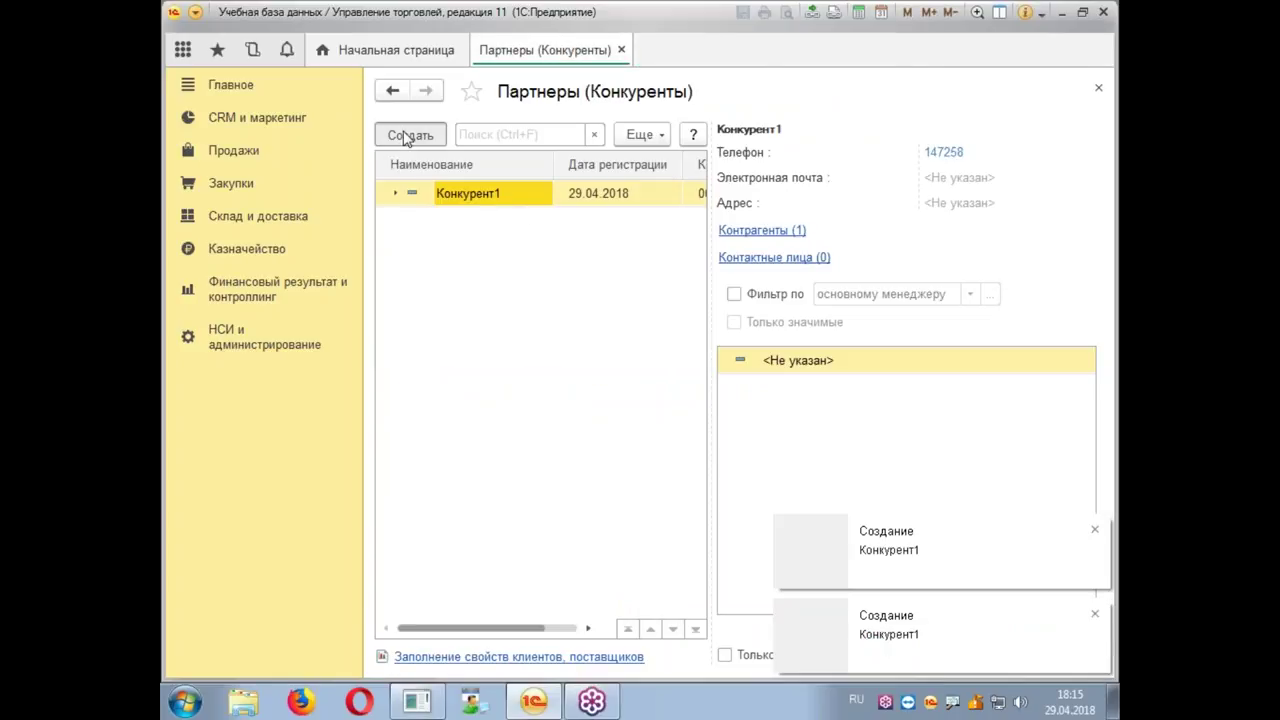
Step: Start a second new partner with identification data included and both the public and short legal names set to Конкурент2
click(408, 134)
click(384, 216)
click(480, 376)
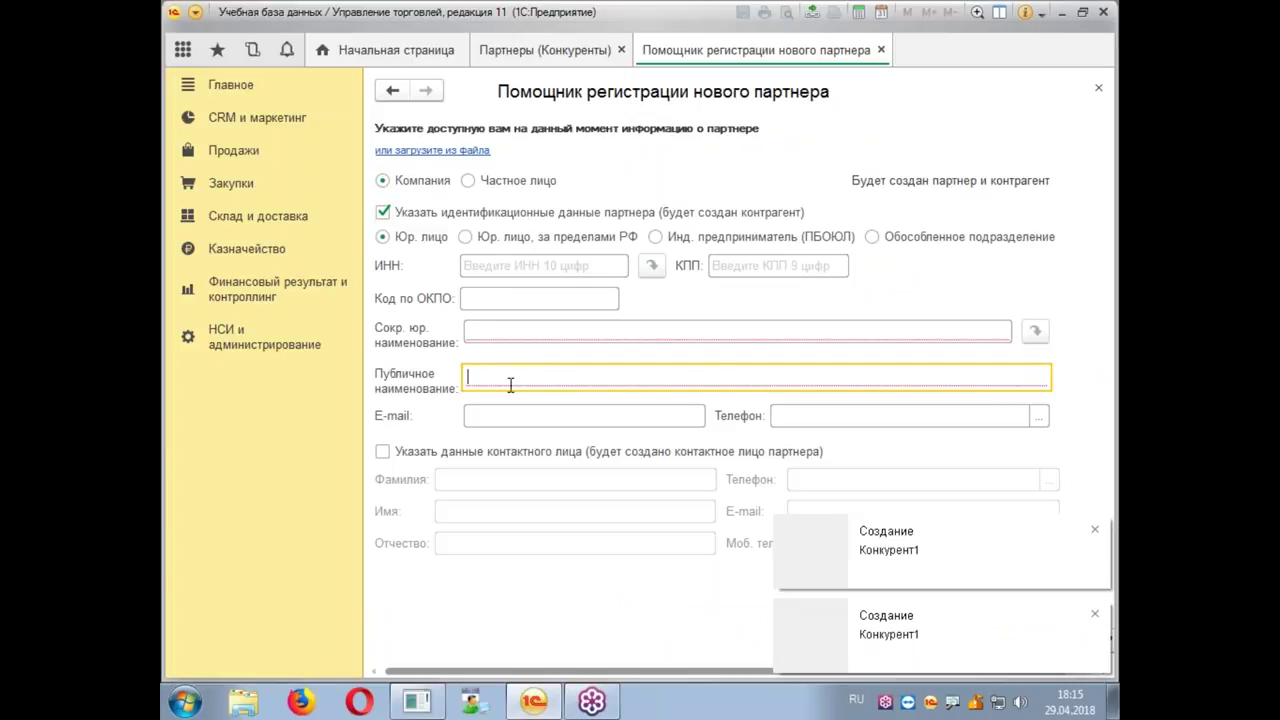
text(Конкурен)
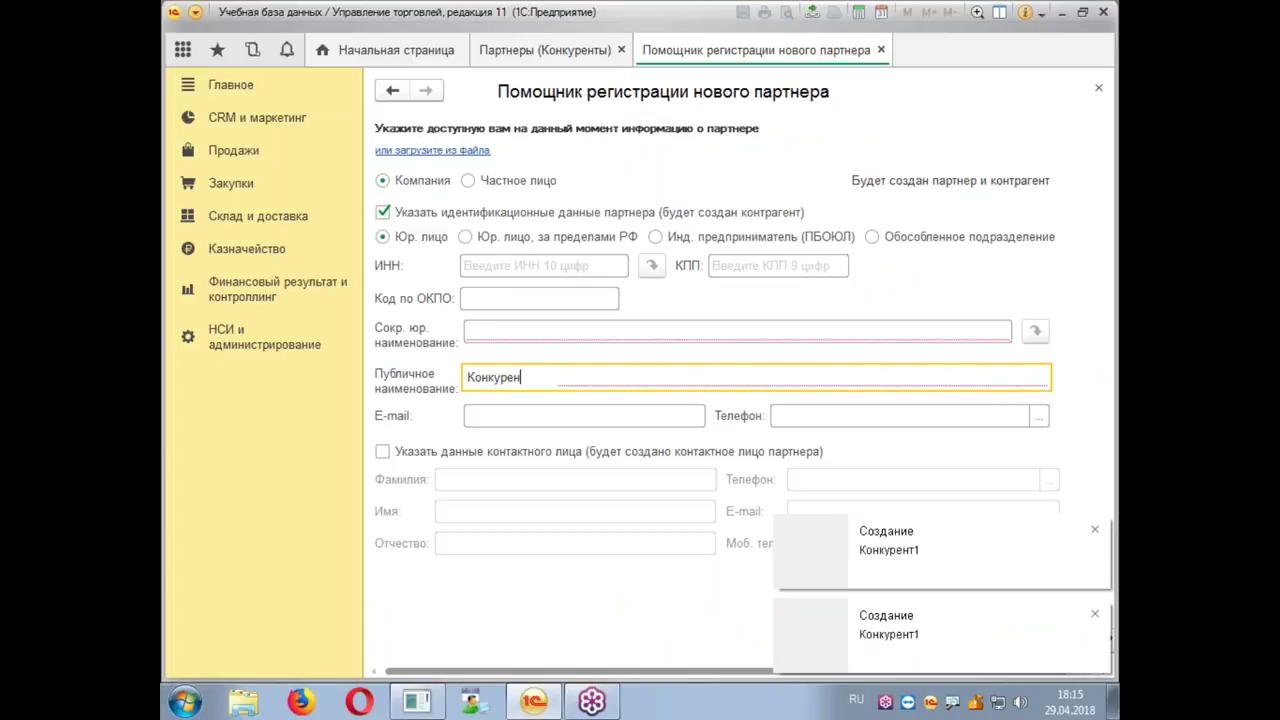
text(т2)
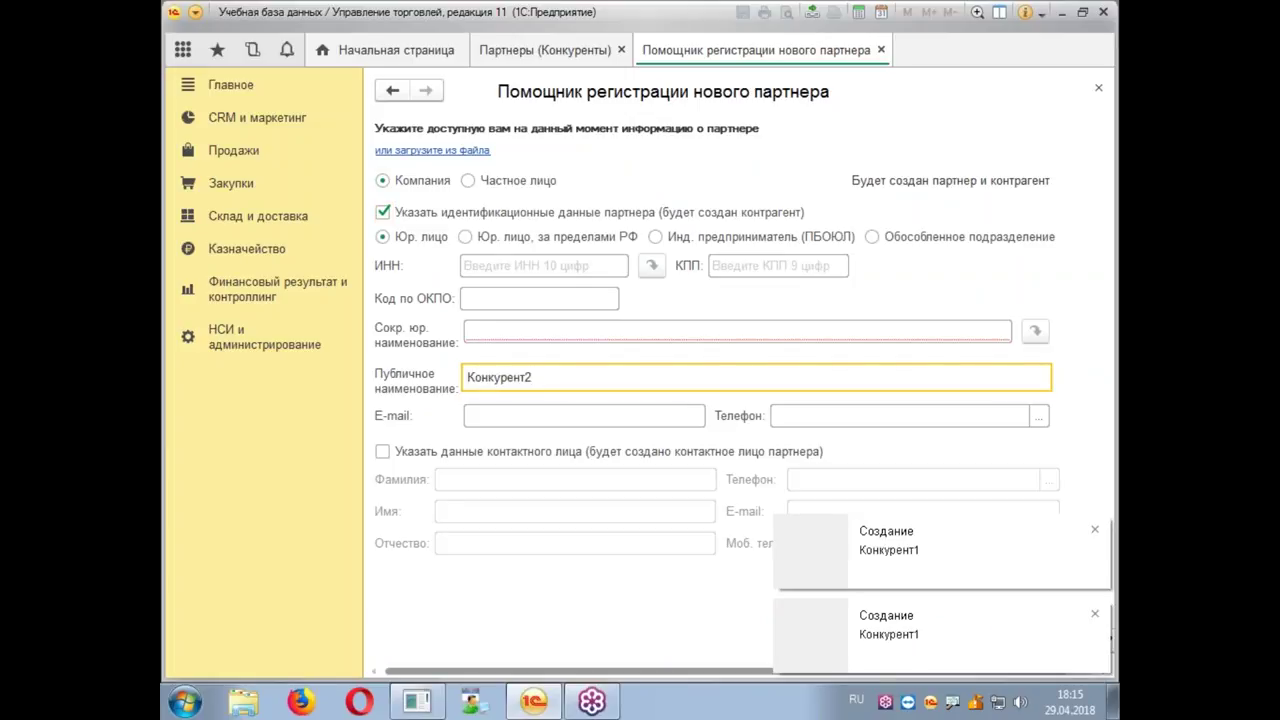
key(ctrl+a)
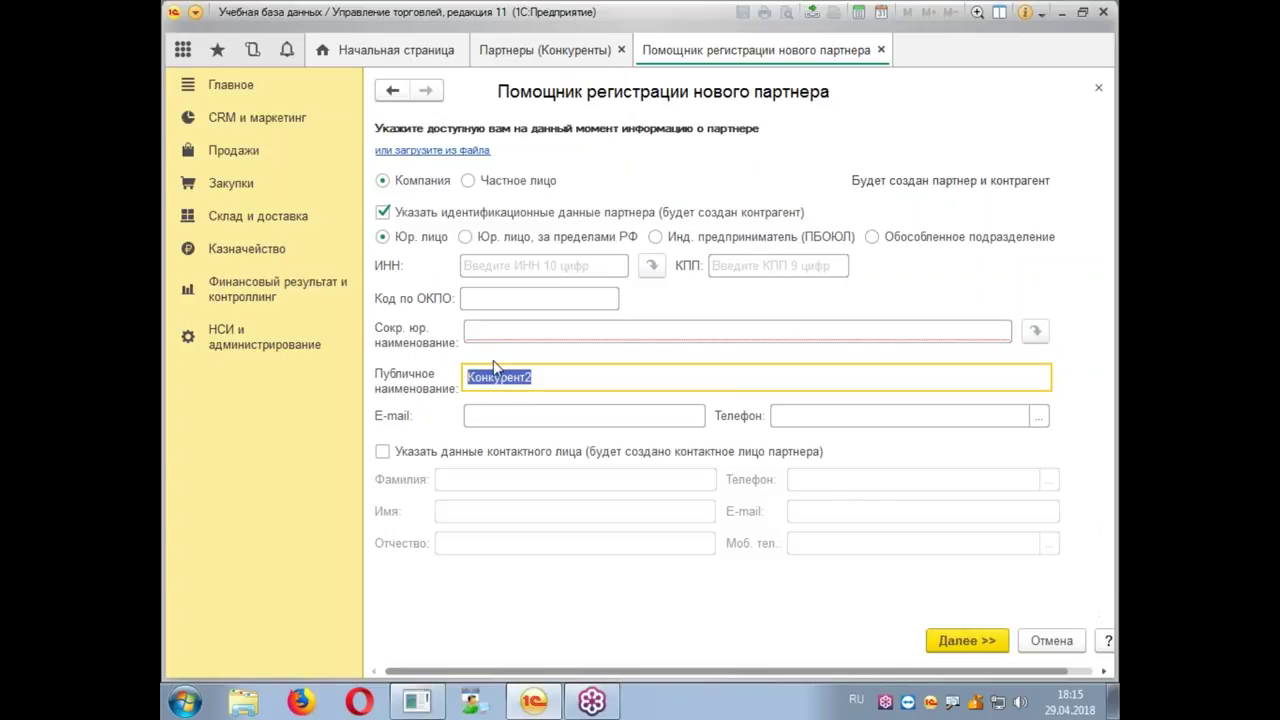
click(493, 332)
text(Конкурент2)
Step: Enter the phone number for Конкурент2, complete its registration as a competitor and check both entries in the competitors list
click(850, 416)
text(25836)
text(0)
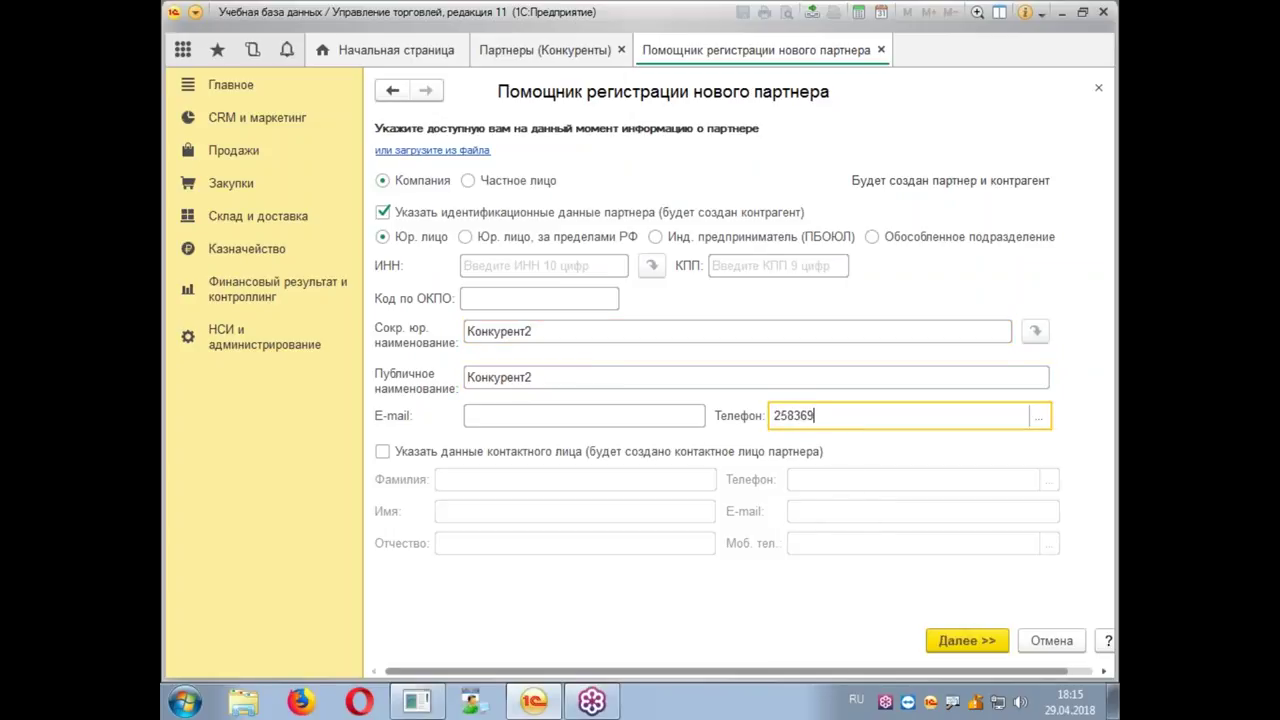
key(ctrl+Return)
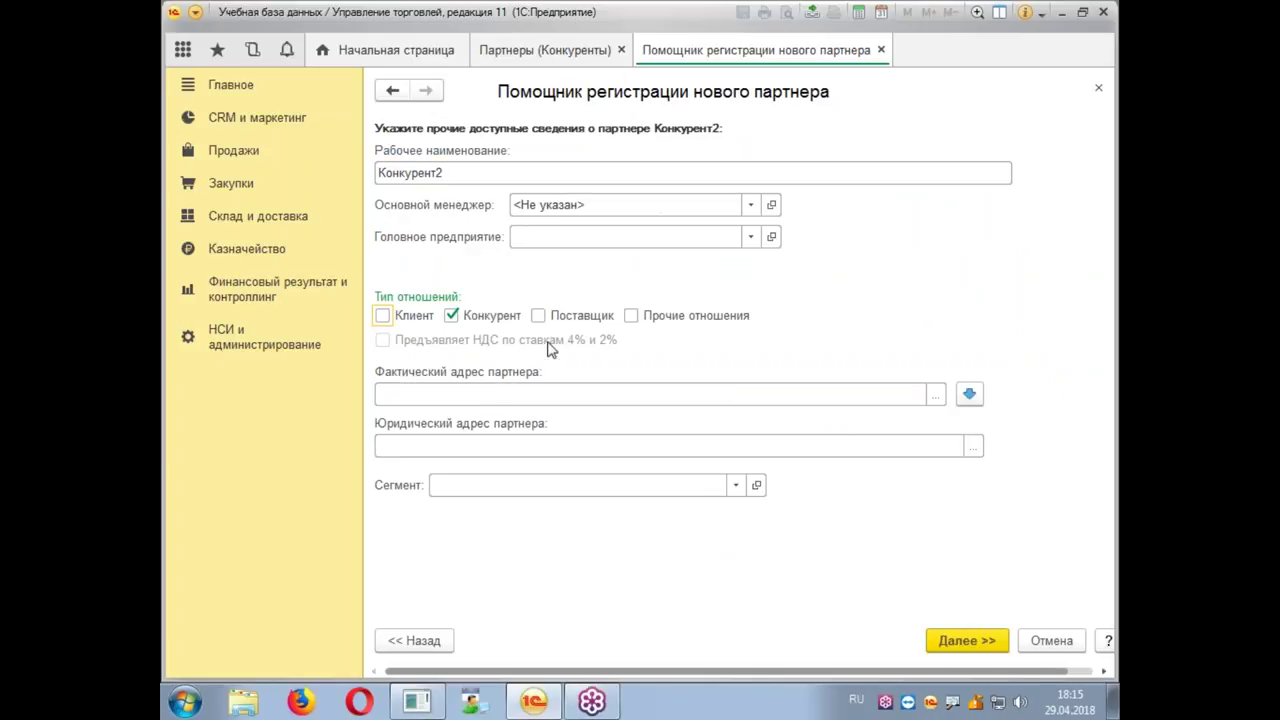
click(1003, 641)
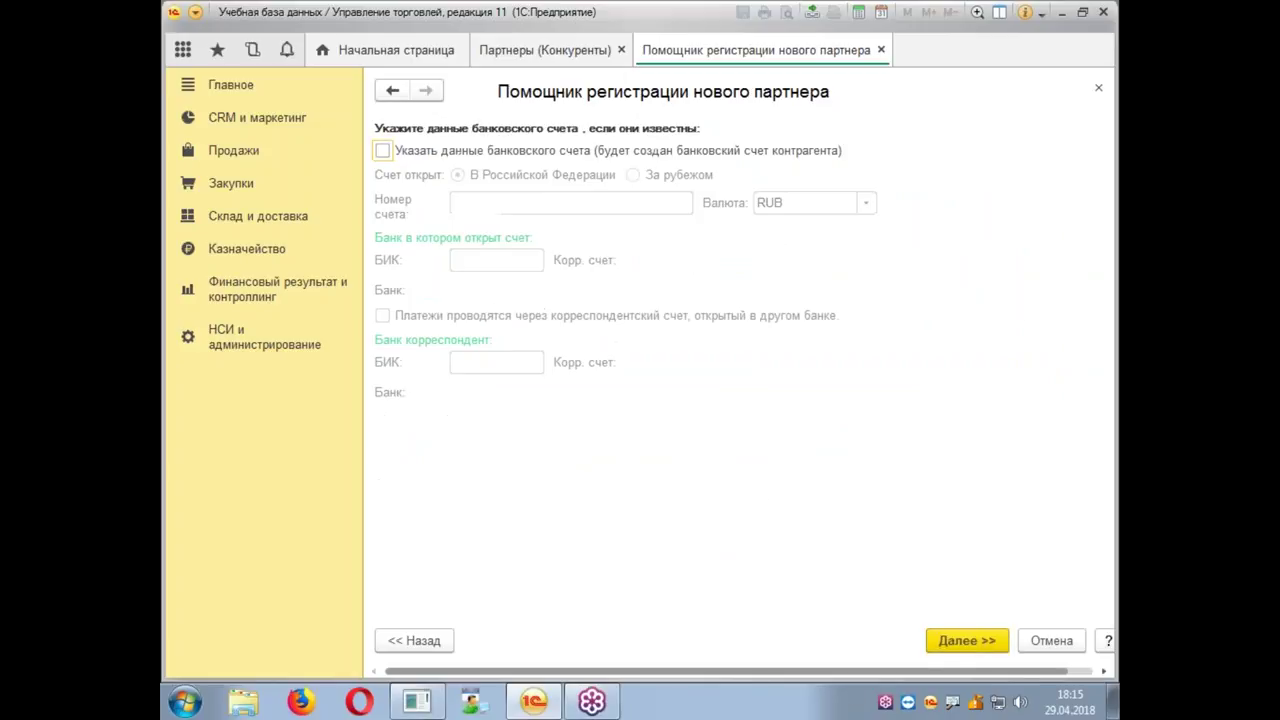
click(962, 648)
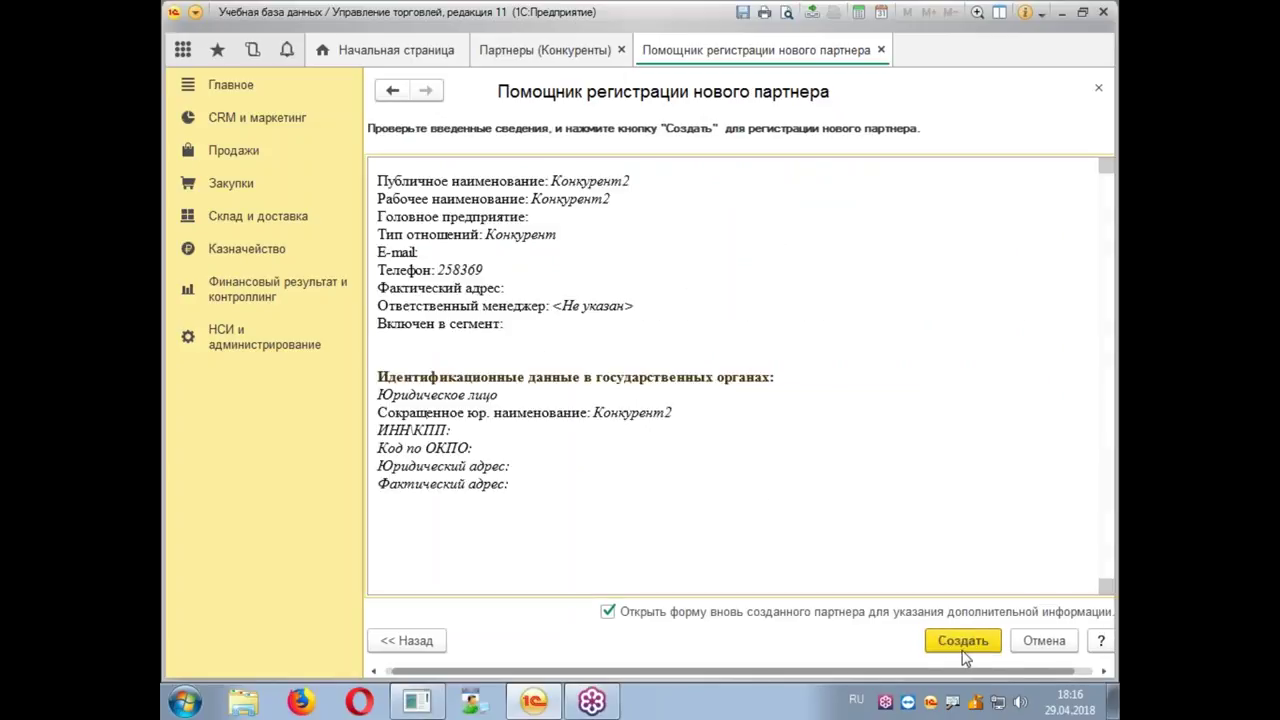
click(962, 641)
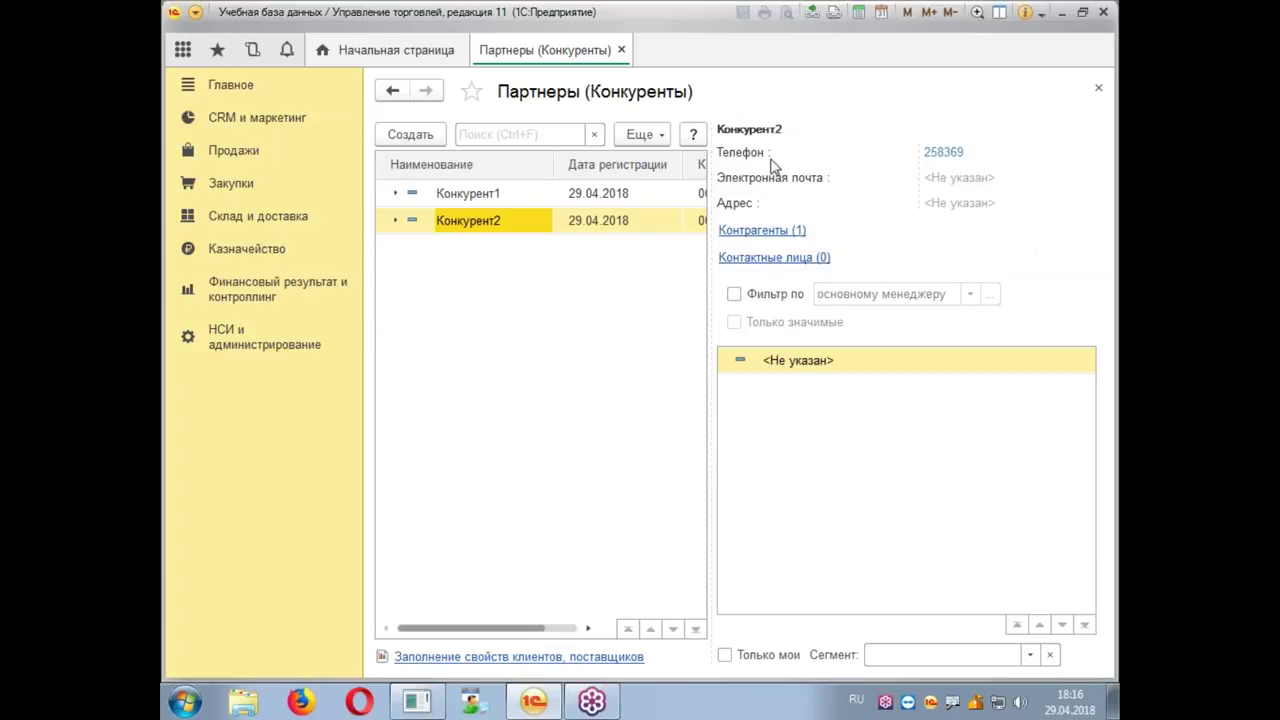
click(500, 195)
click(494, 220)
Step: Open the Номенклатура catalogue, switch its navigation to kinds and properties, and show the items of the kind техника
click(243, 350)
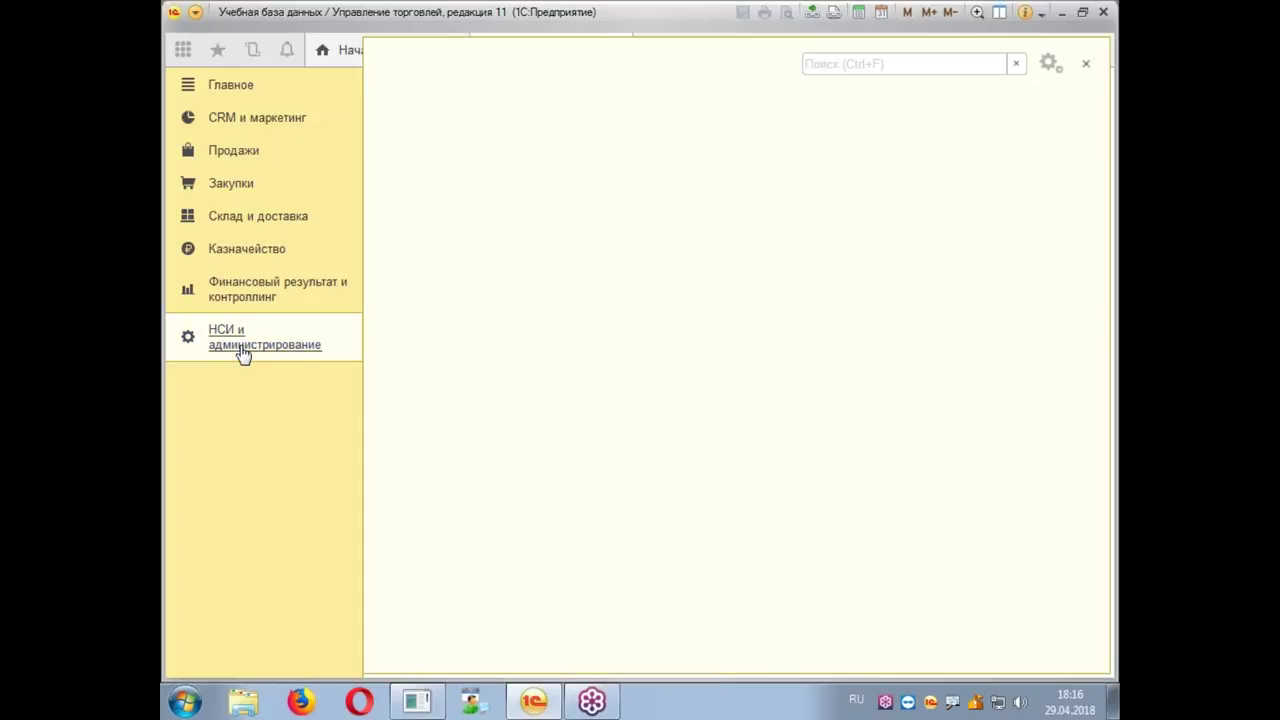
click(478, 463)
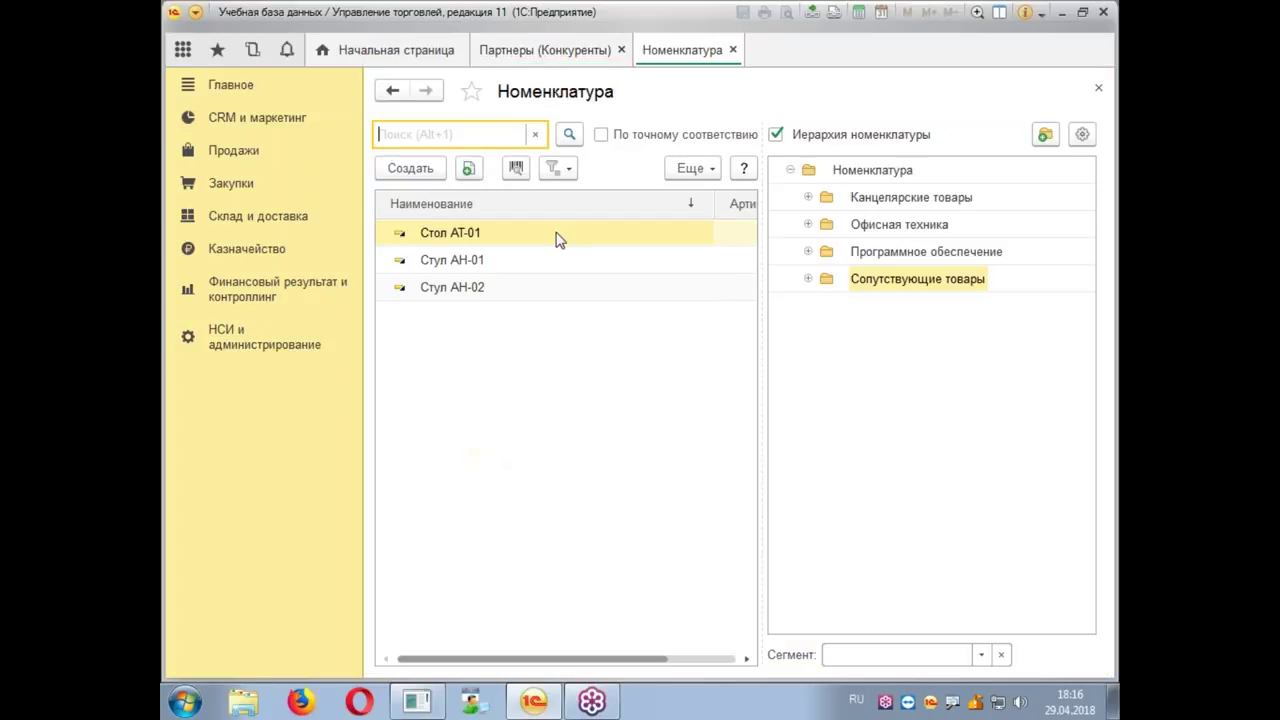
click(1082, 135)
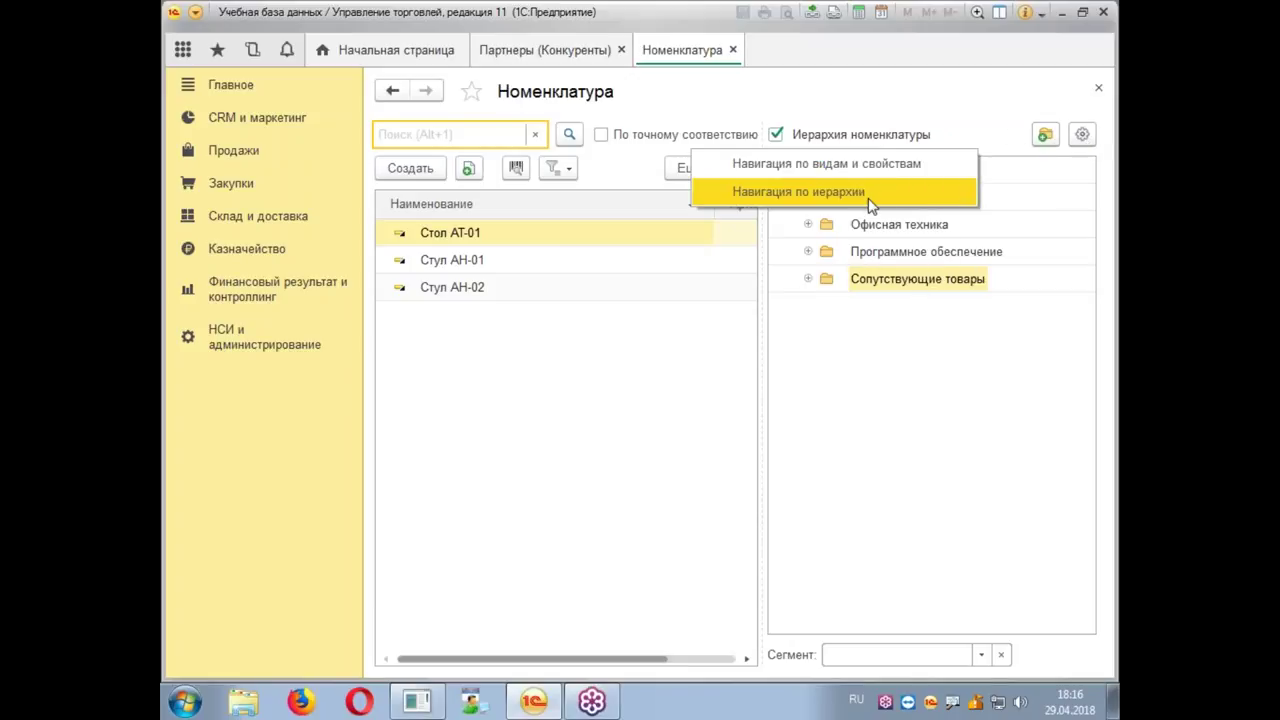
click(869, 205)
click(1082, 135)
click(938, 168)
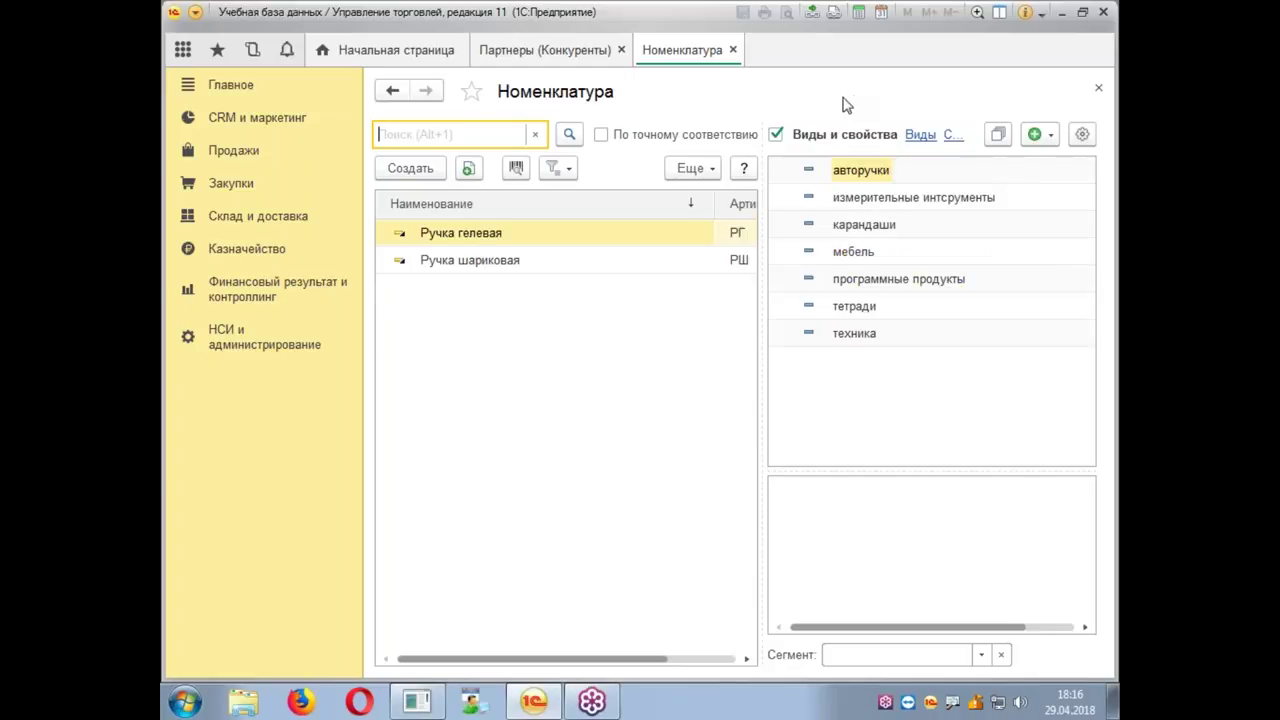
click(857, 338)
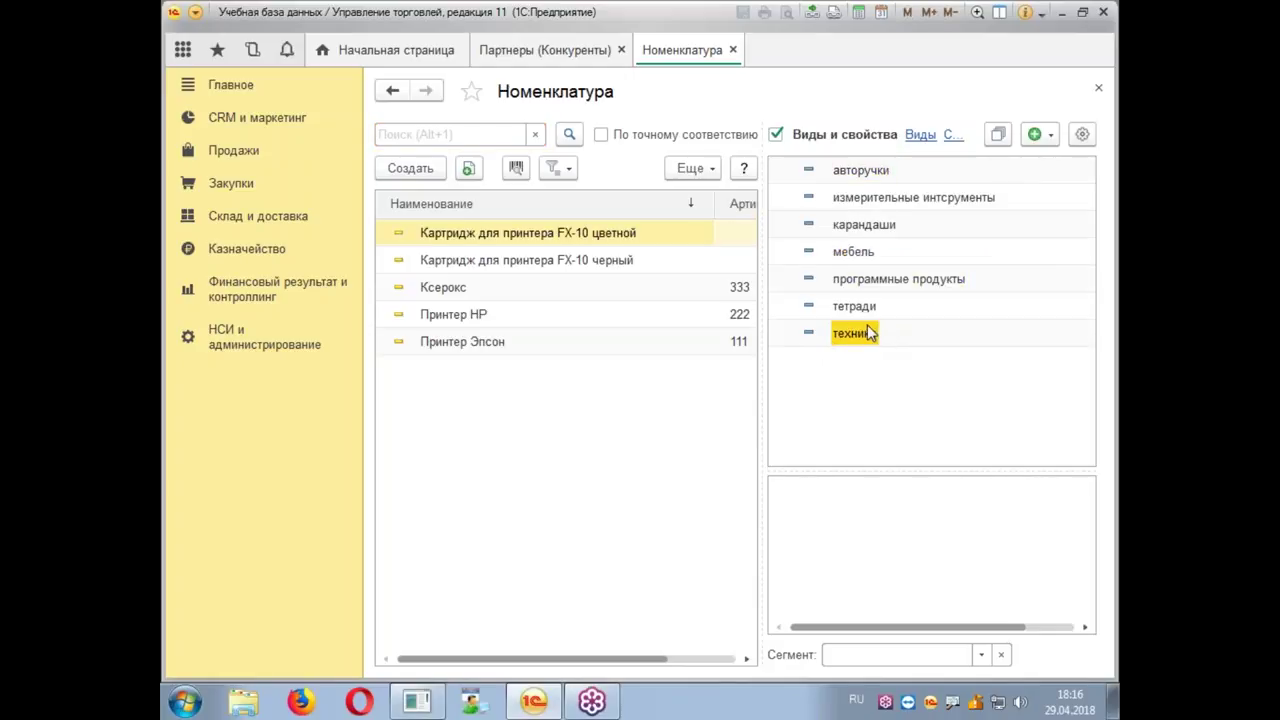
Step: Start a new item of the kind техника with the working name Товар1
click(433, 172)
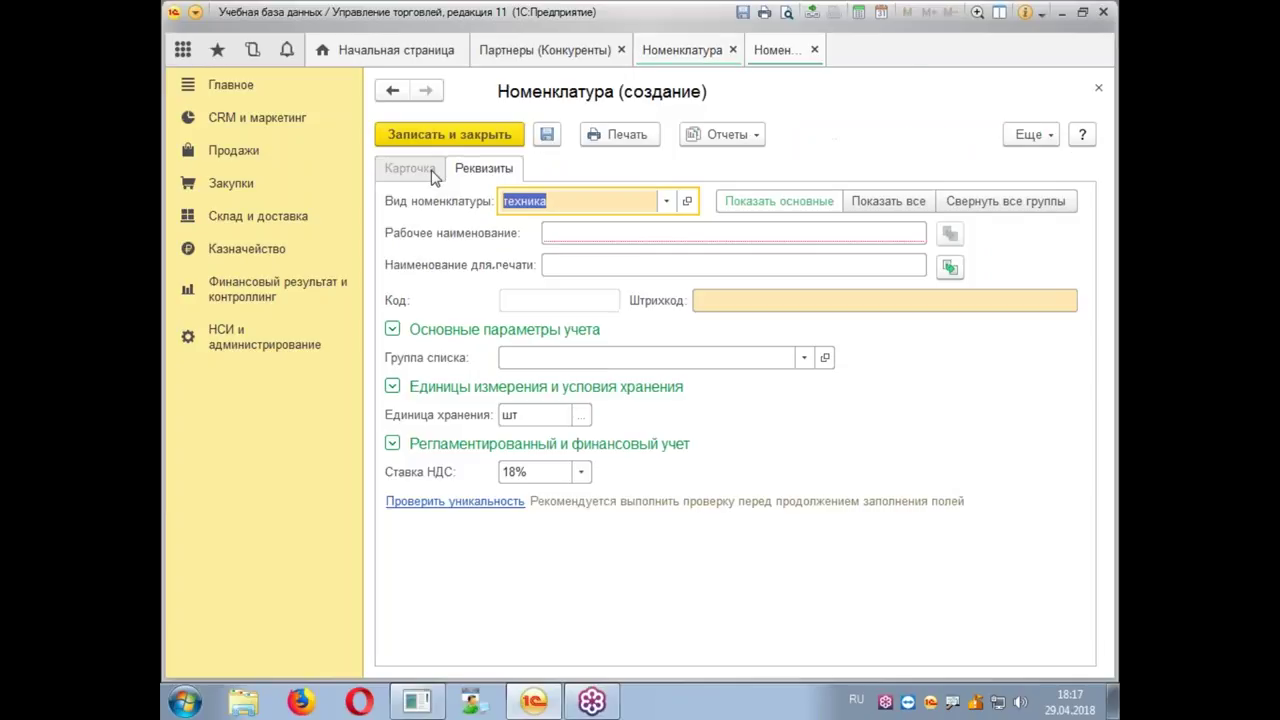
click(566, 238)
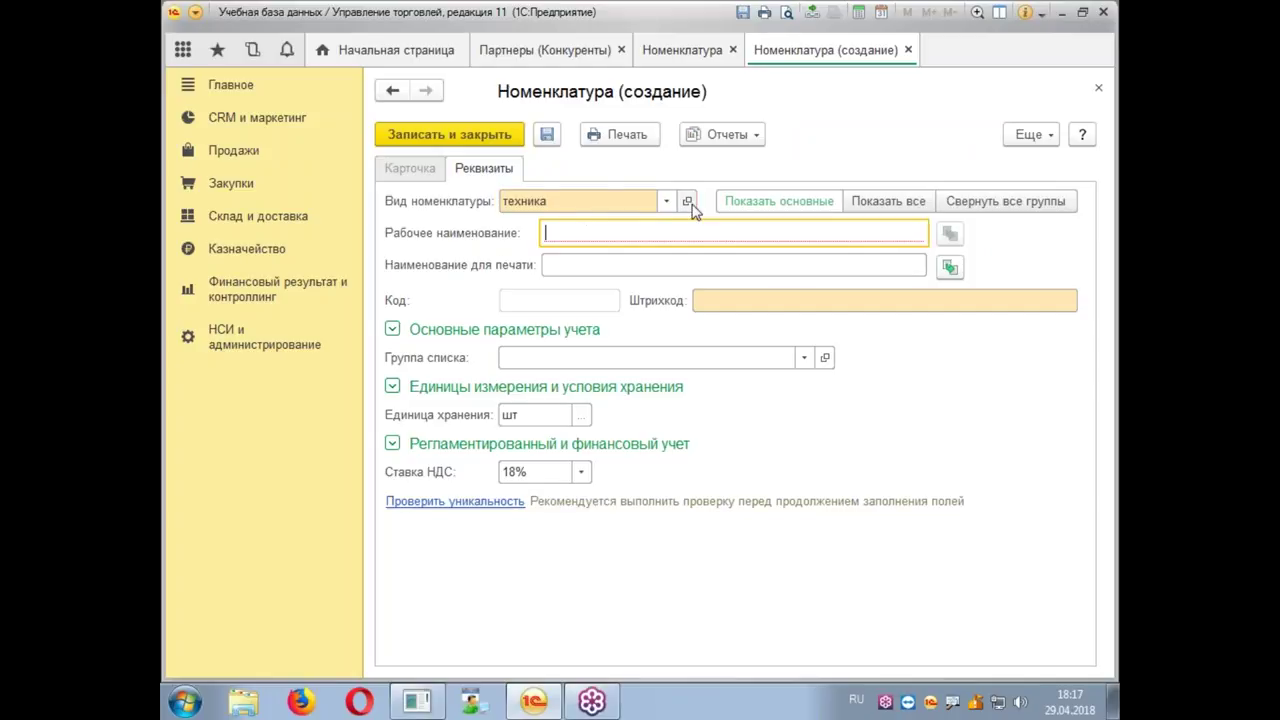
text(Товар1)
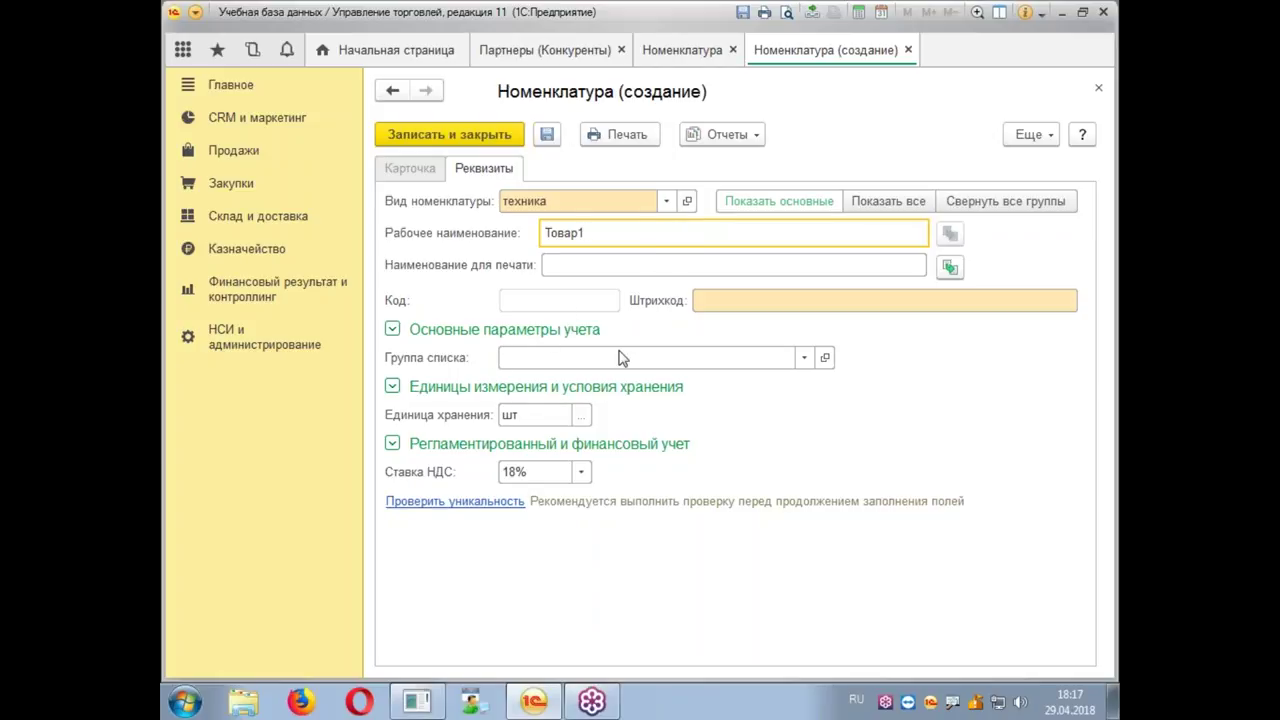
Step: Show all attributes of the new item, set its article number to A1A, and save and close it
click(885, 207)
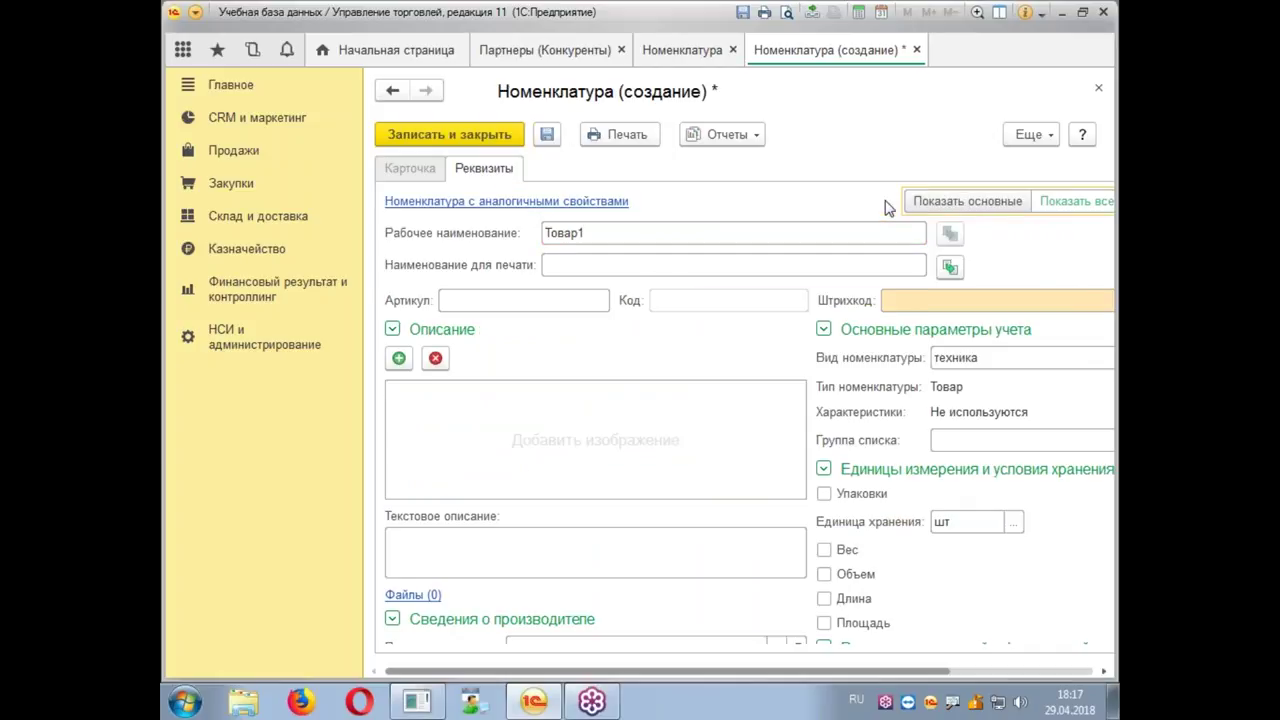
click(505, 300)
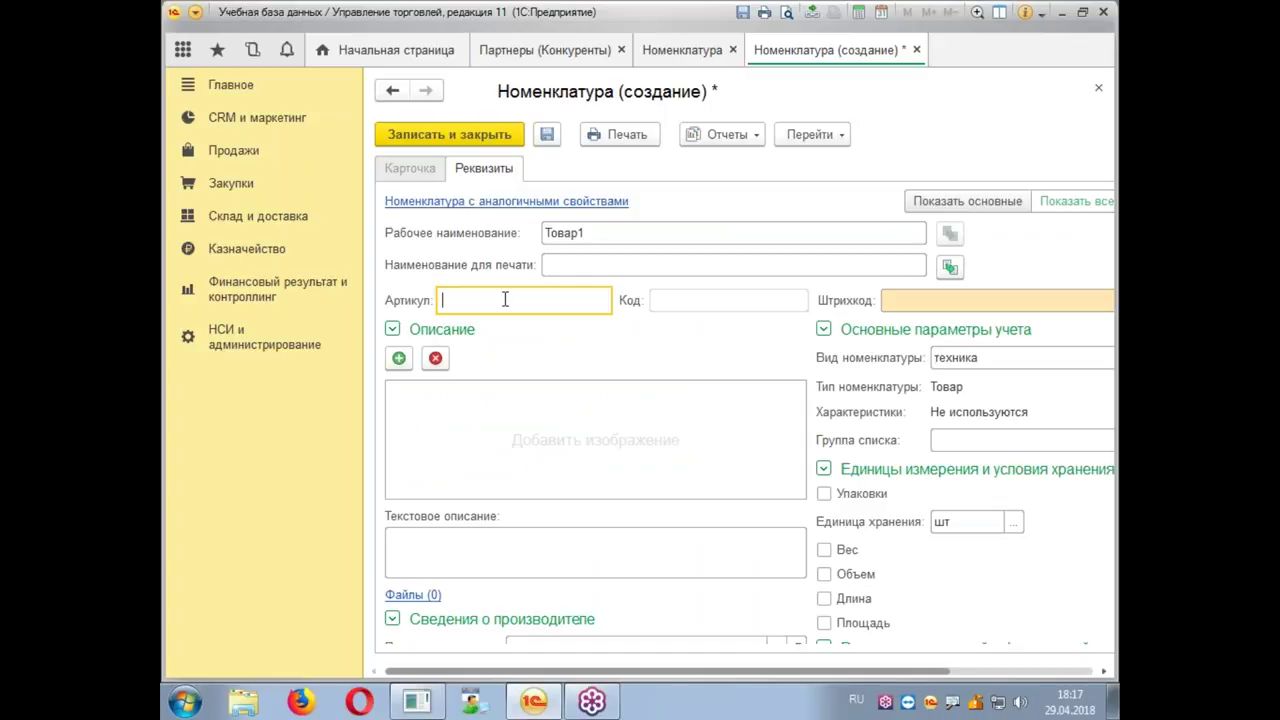
key(alt+shift)
text(A1A)
click(403, 138)
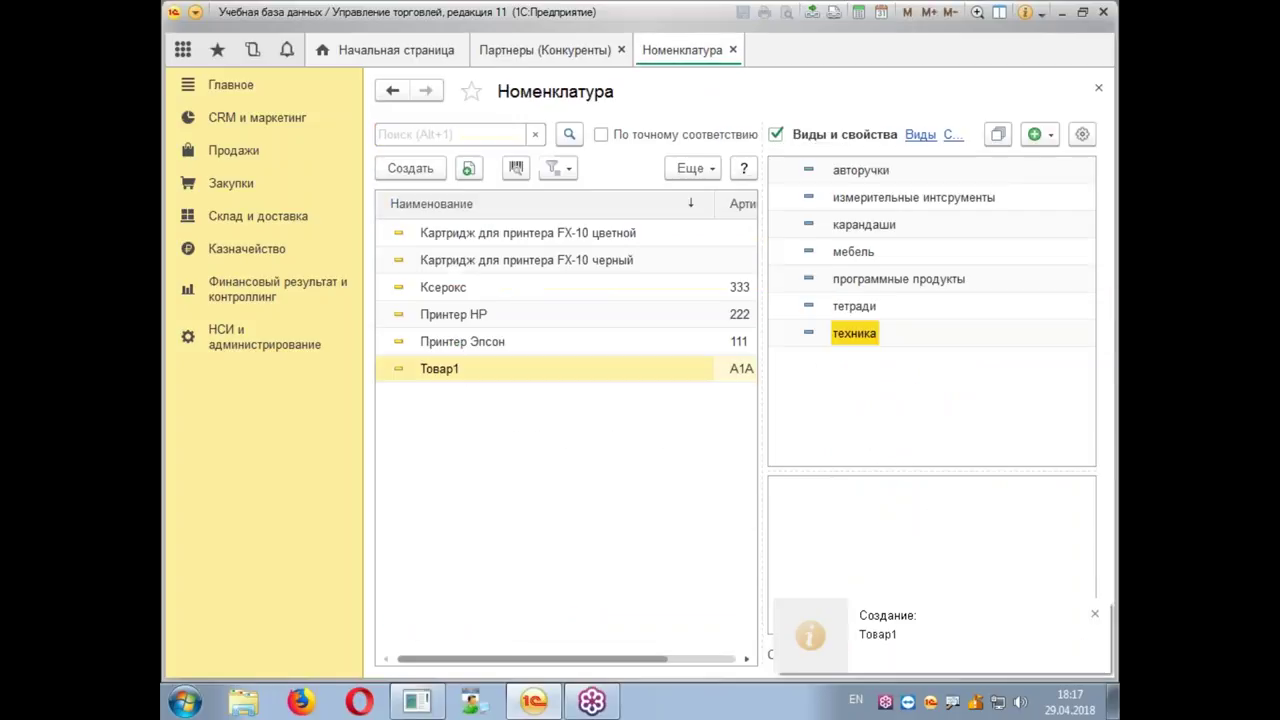
Step: Create a copy of the item Товар1 and set its working name and print name to Товар2
right_click(441, 376)
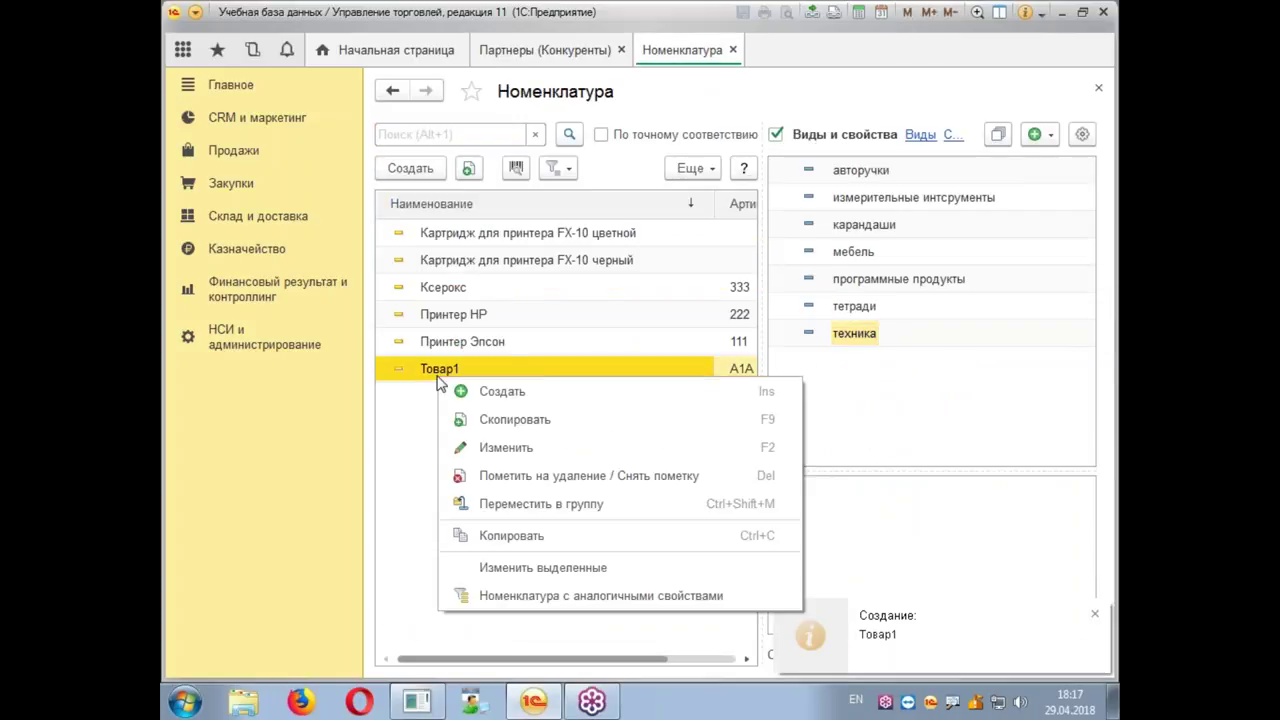
click(545, 420)
click(594, 233)
key(BackSpace)
text(2)
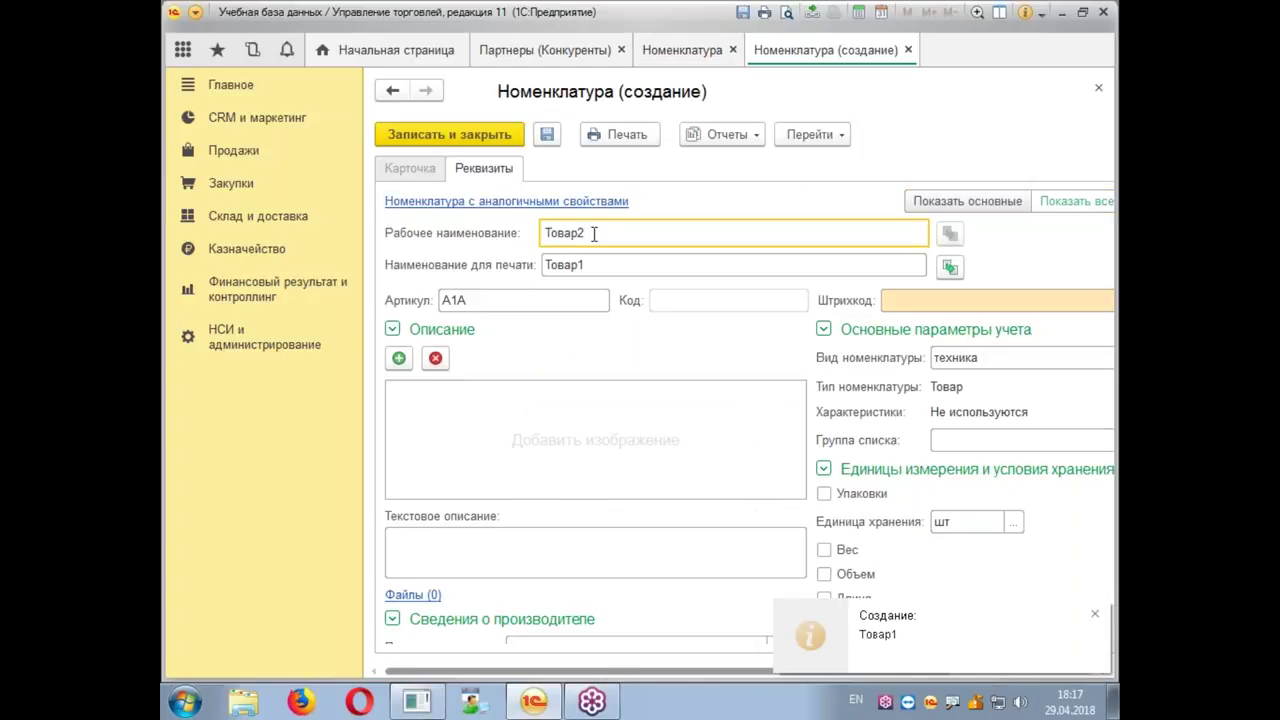
click(616, 264)
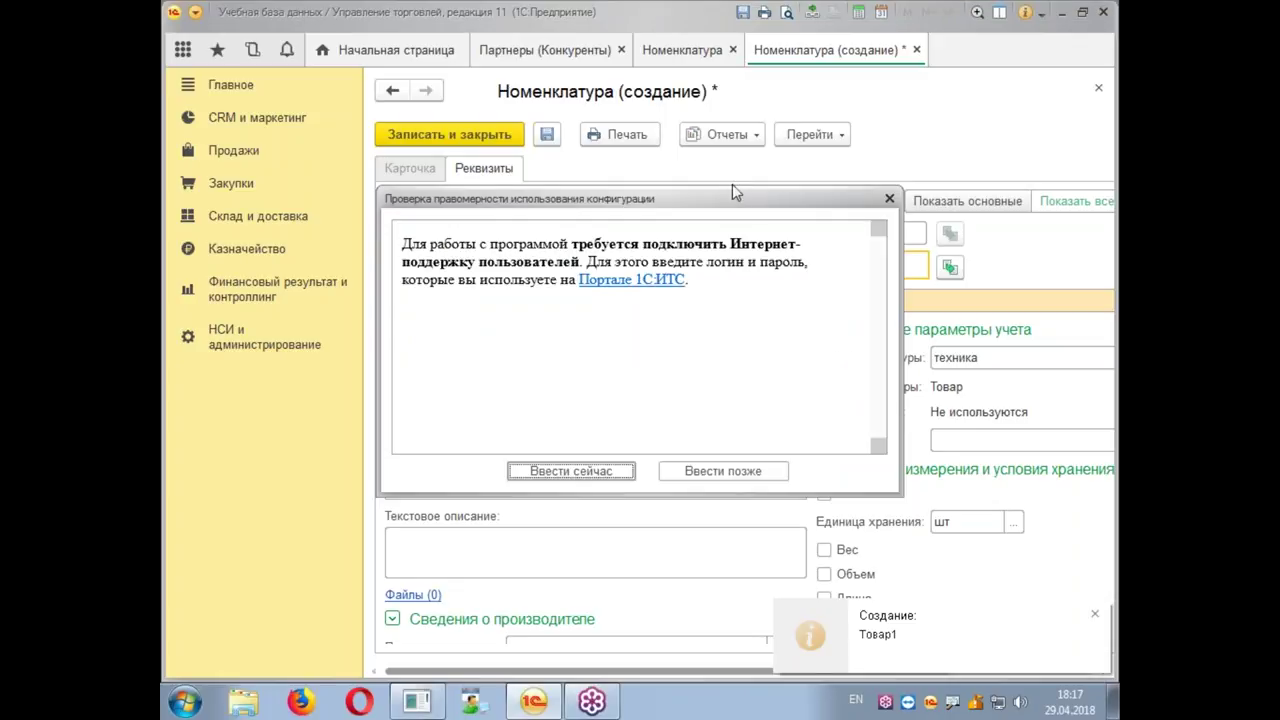
click(889, 198)
key(BackSpace)
text(2)
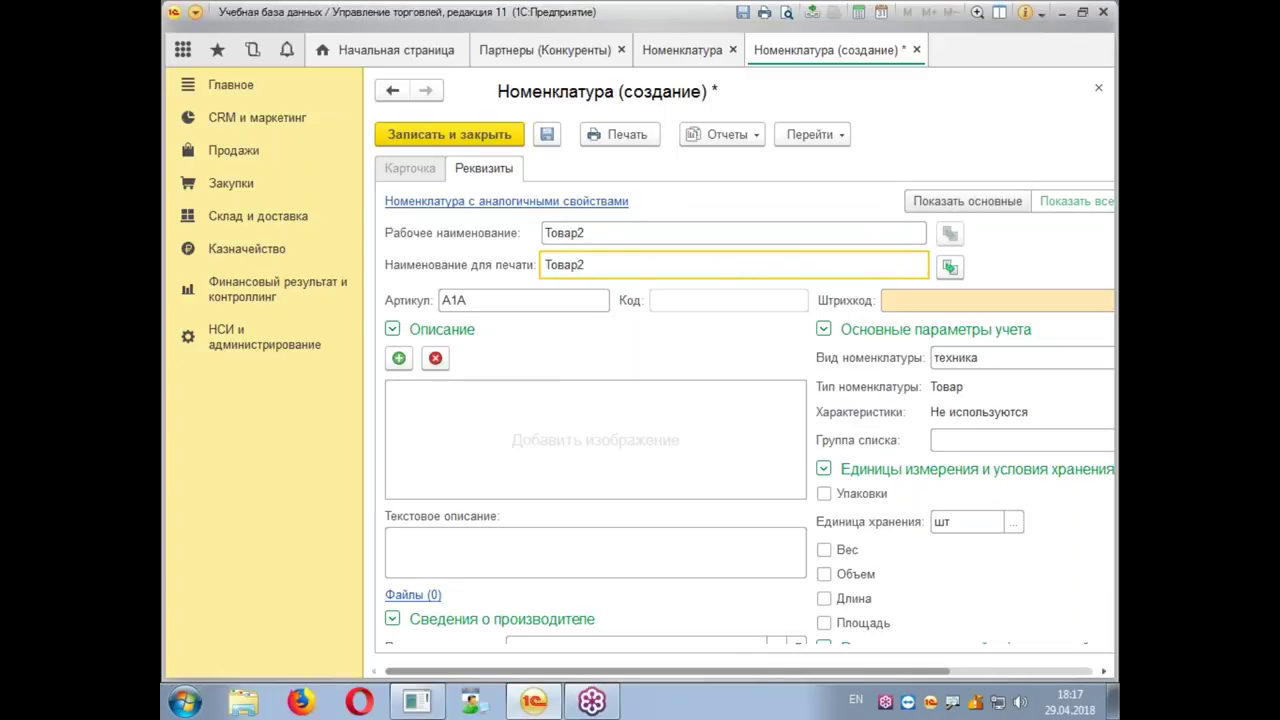
Step: Set the article number of Товар2 to B1B, and save and close the item
click(452, 300)
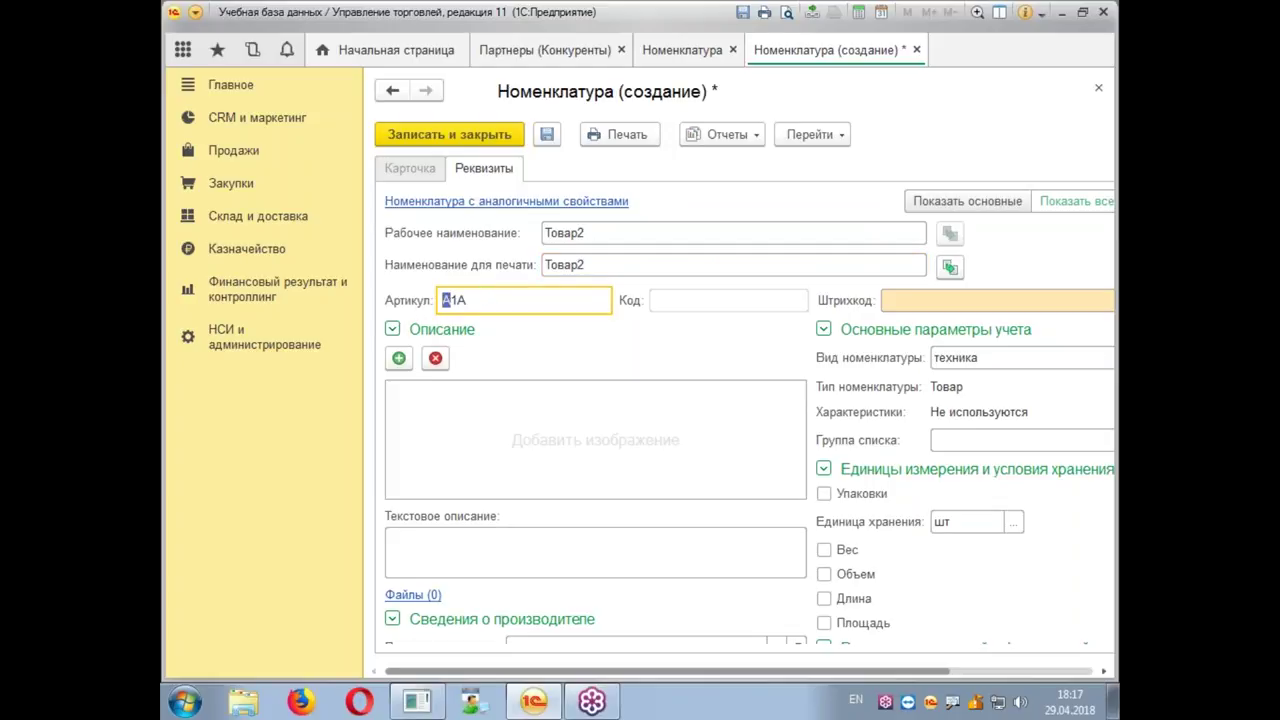
key(BackSpace)
text(B)
key(BackSpace)
text(B)
key(BackSpace)
text(B1B)
click(455, 136)
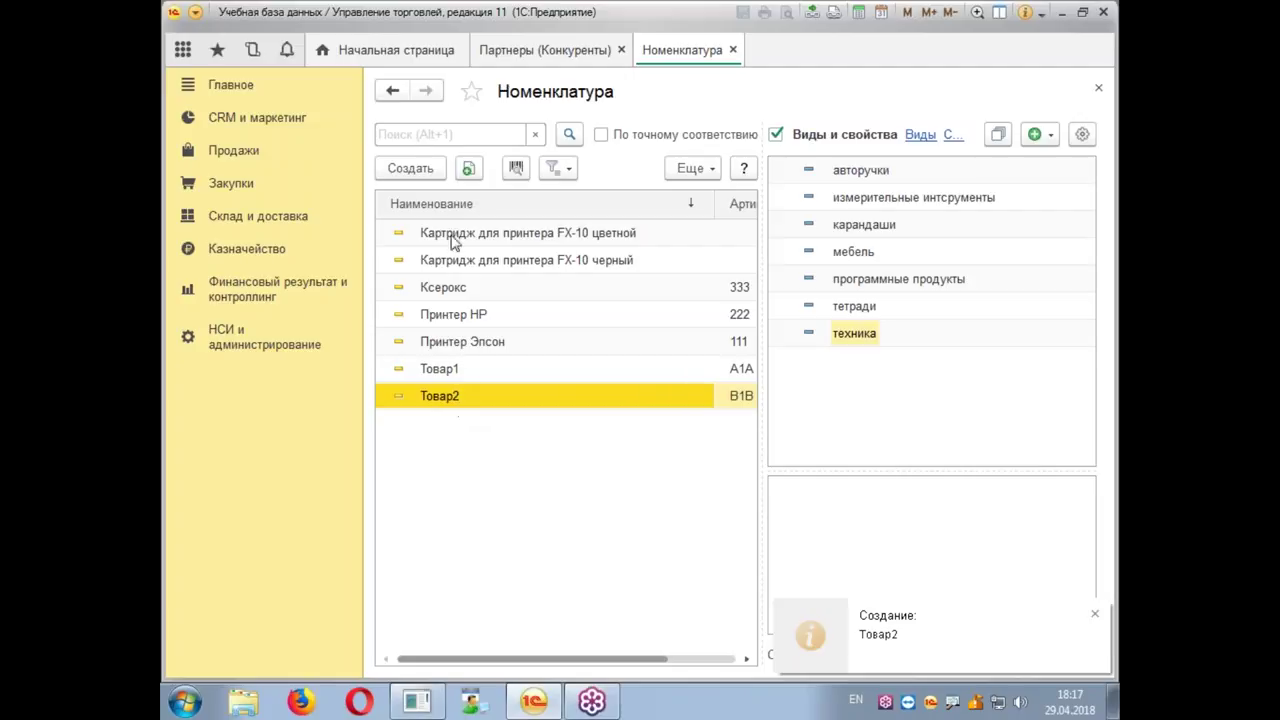
Step: Create a copy of the item Товар2 and change its working name to Товар3
click(408, 168)
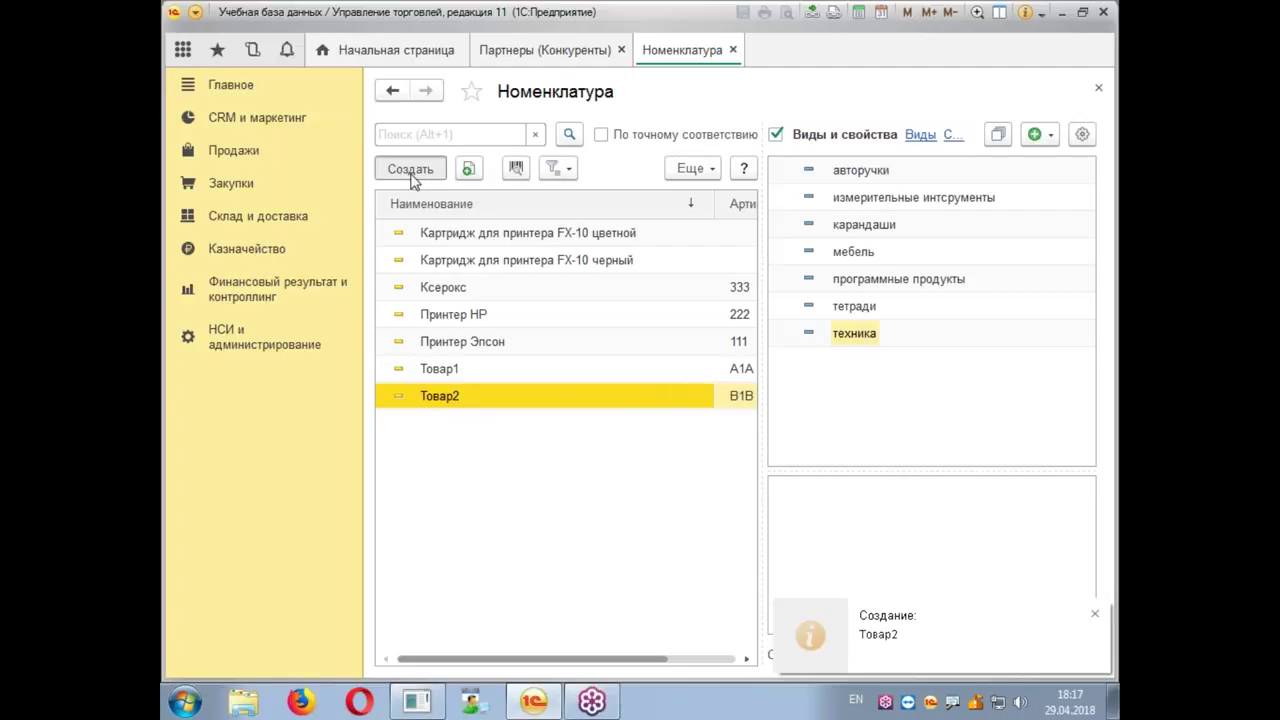
right_click(471, 397)
click(508, 432)
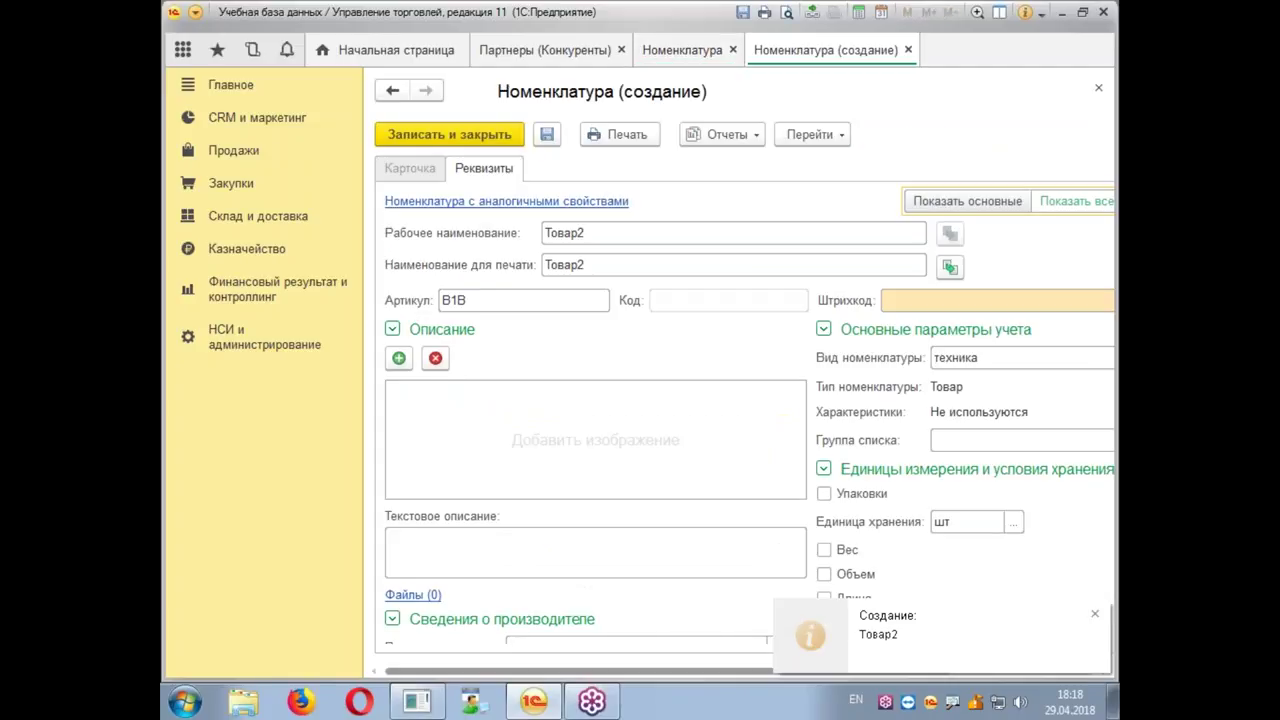
click(598, 232)
key(BackSpace)
text(3)
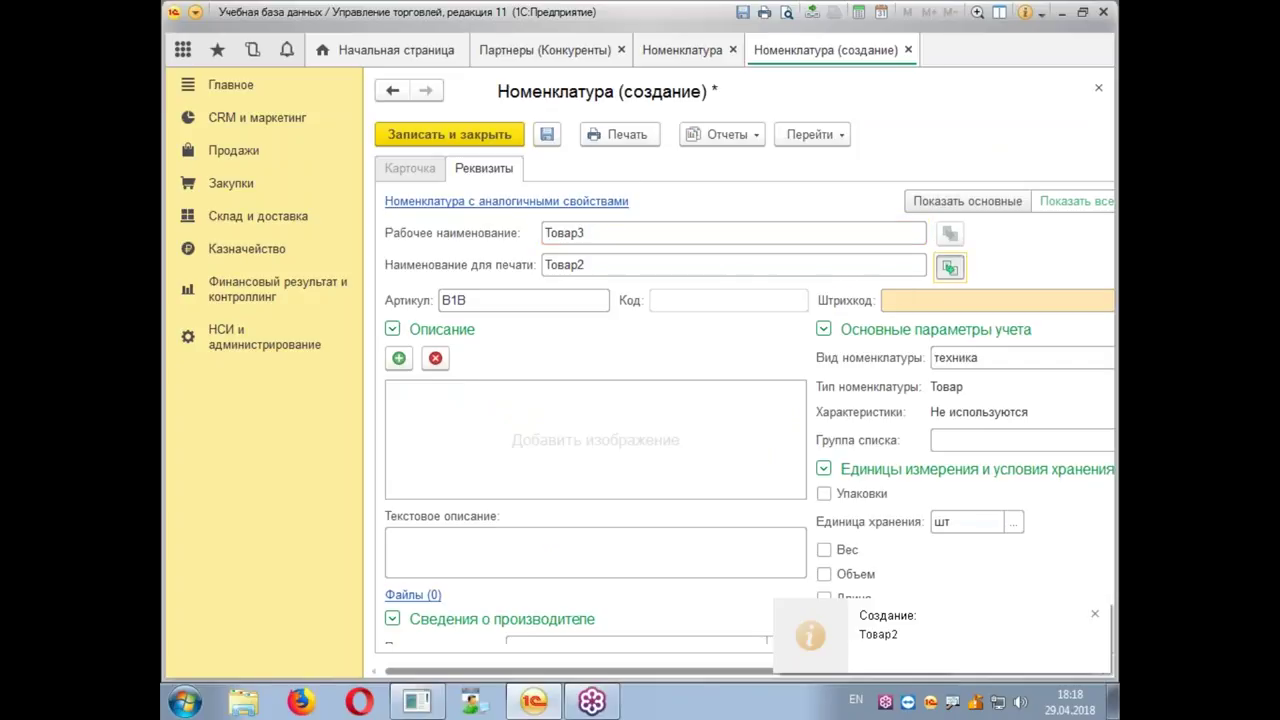
Step: Set the article number of Товар3 to C1C, and save and close the item
click(480, 294)
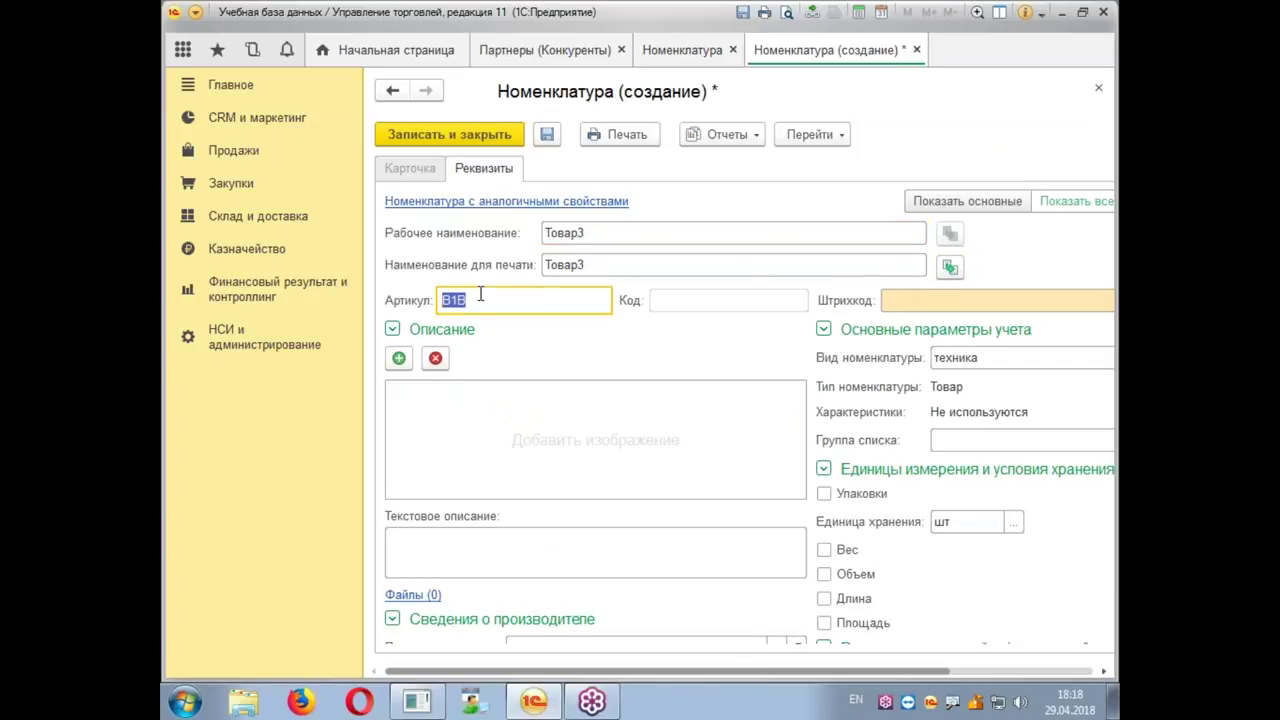
text(C1C)
click(427, 120)
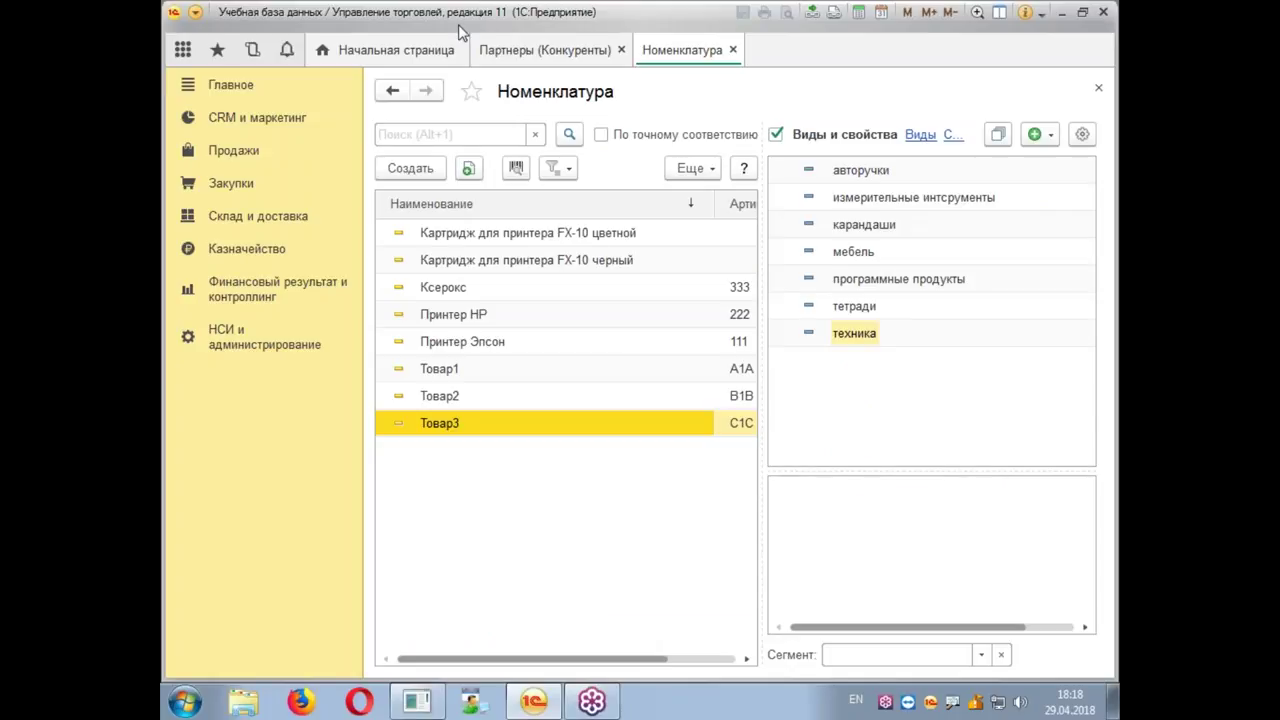
Step: Open the competitors' price lists from CRM и маркетинг and choose Конкурент1 from the full partner list as the supplier
click(260, 131)
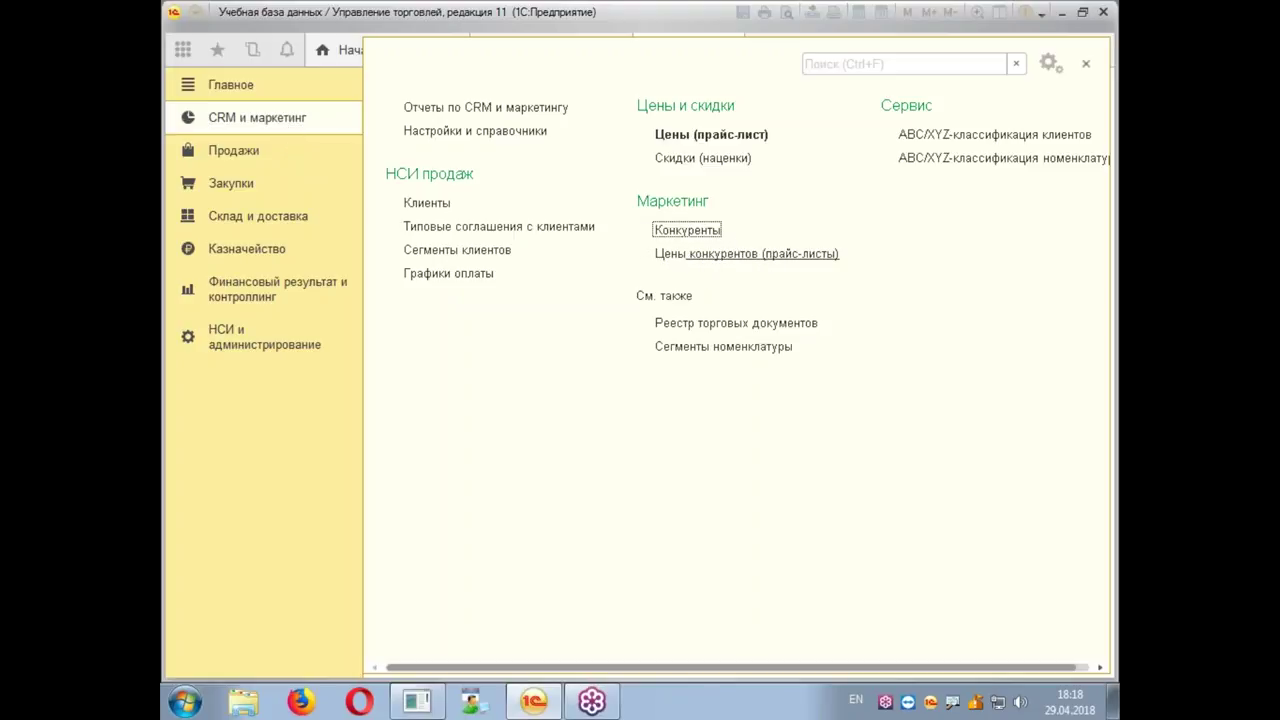
click(722, 256)
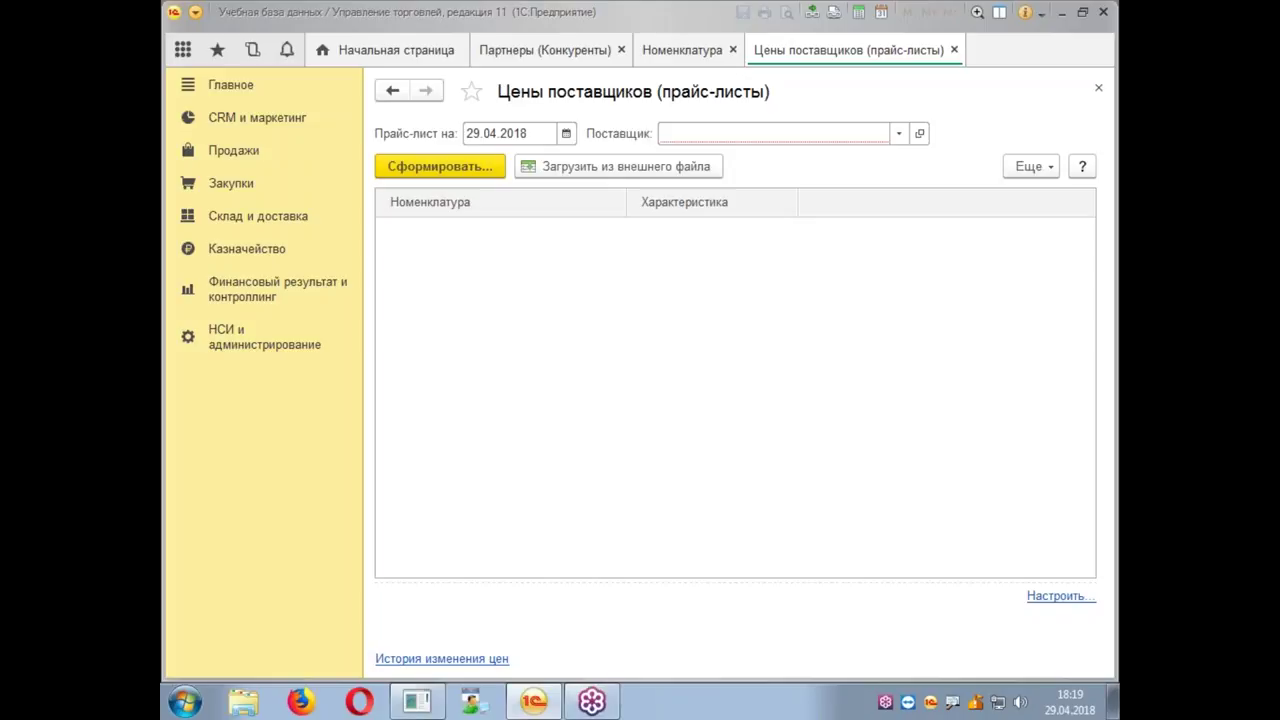
click(716, 133)
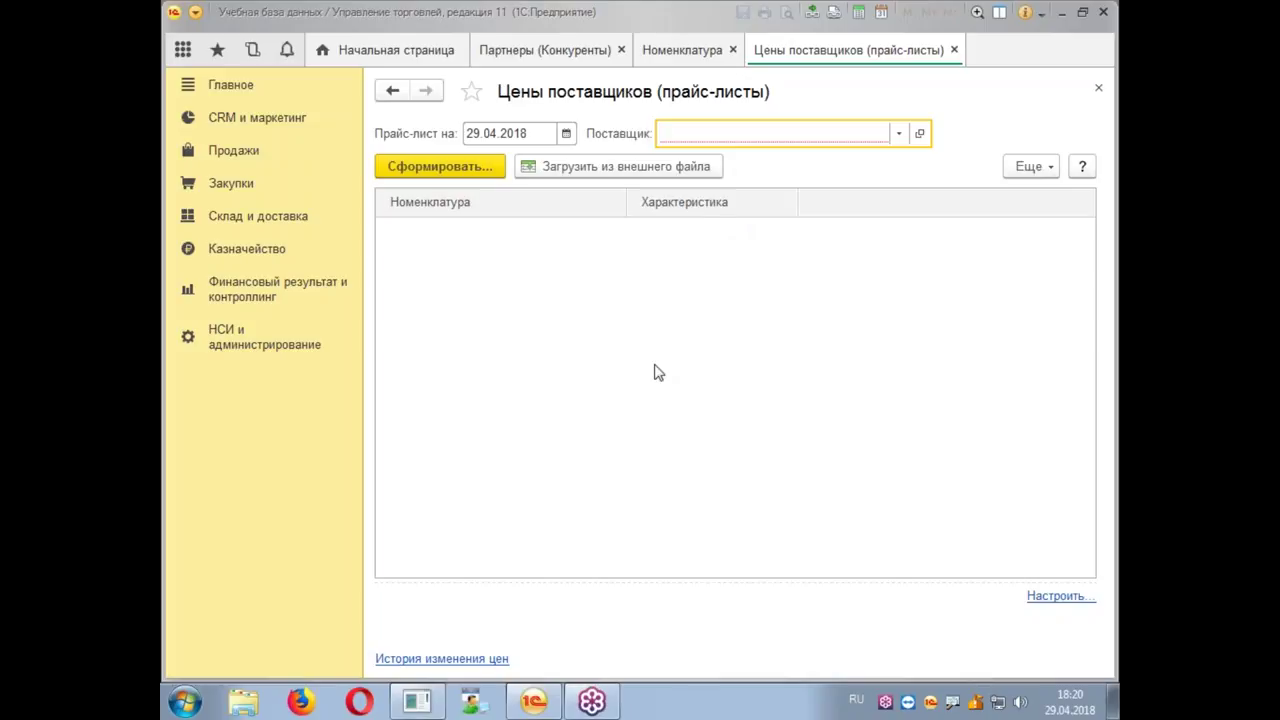
click(790, 133)
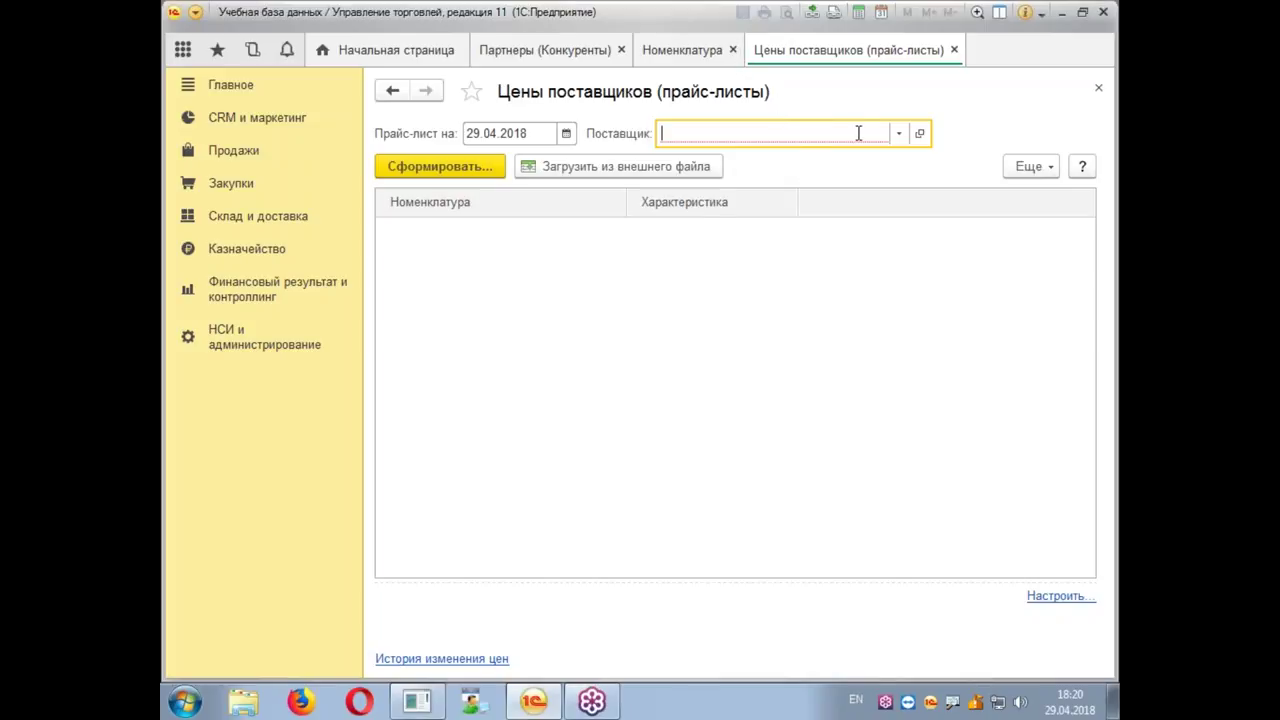
click(898, 133)
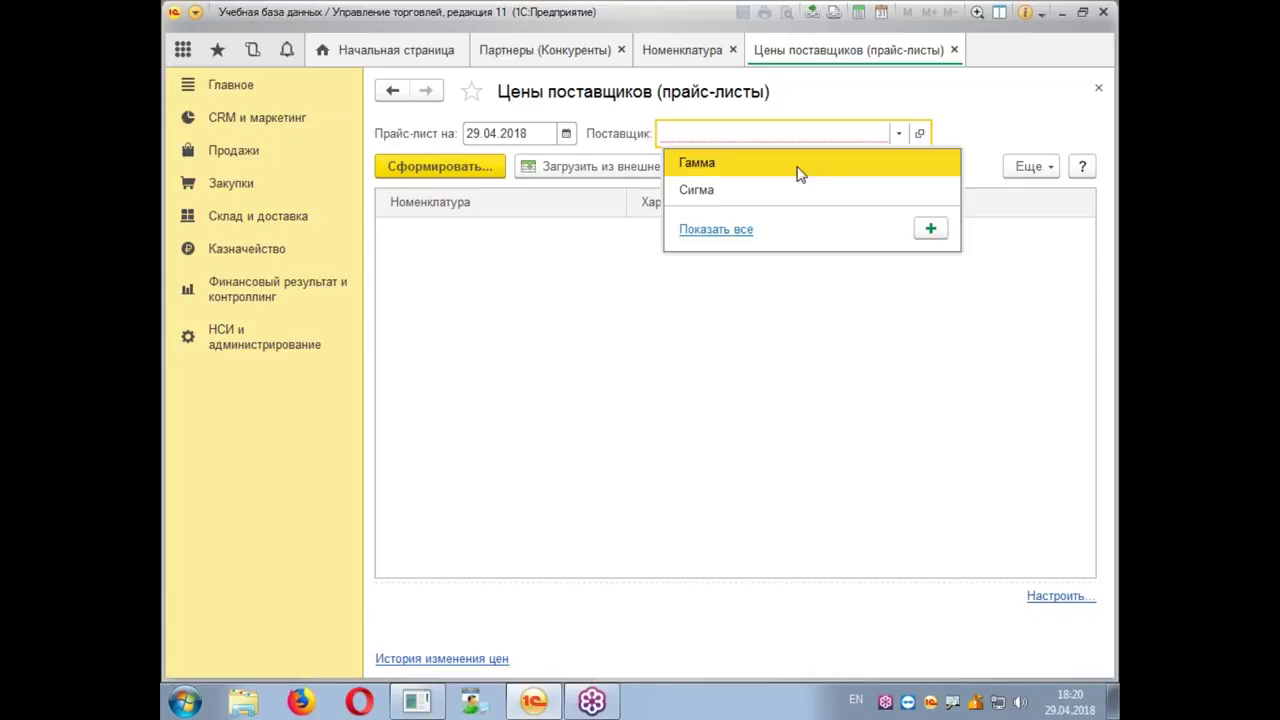
click(737, 231)
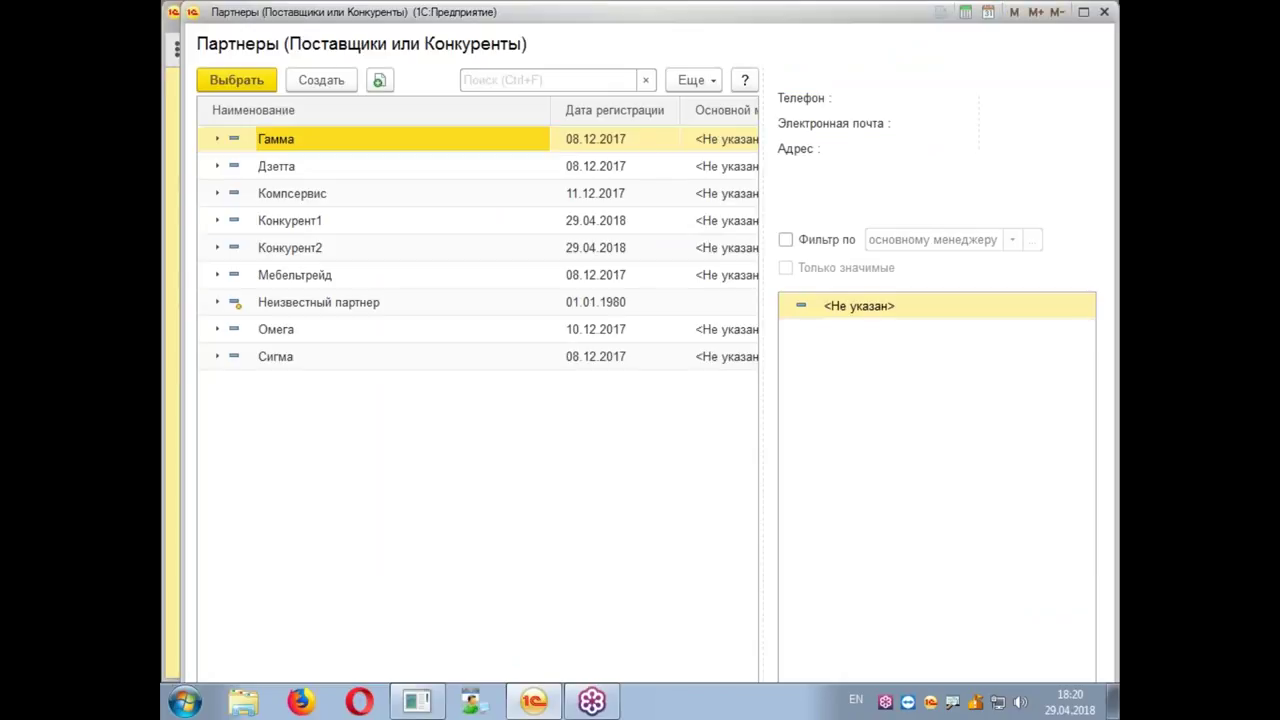
click(331, 228)
double_click(331, 228)
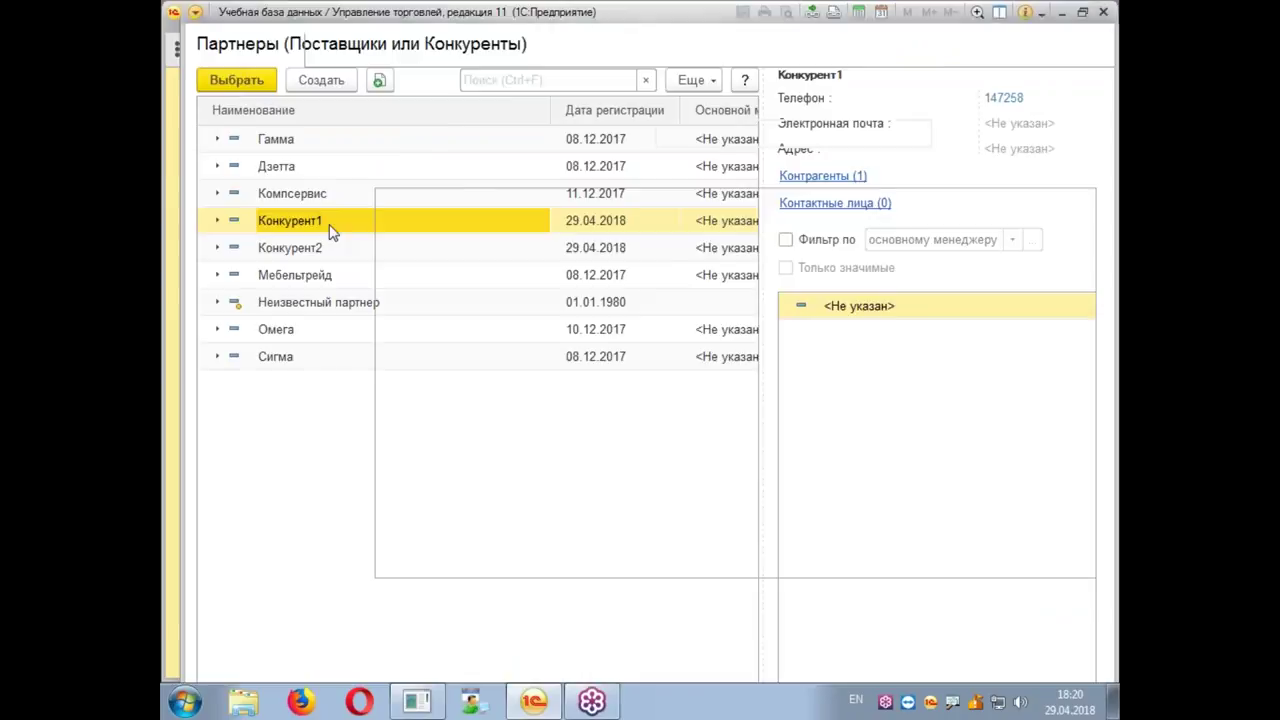
Step: Start generating the price list for Конкурент1 with selection by individual items, and add Товар1 to the selection
click(442, 167)
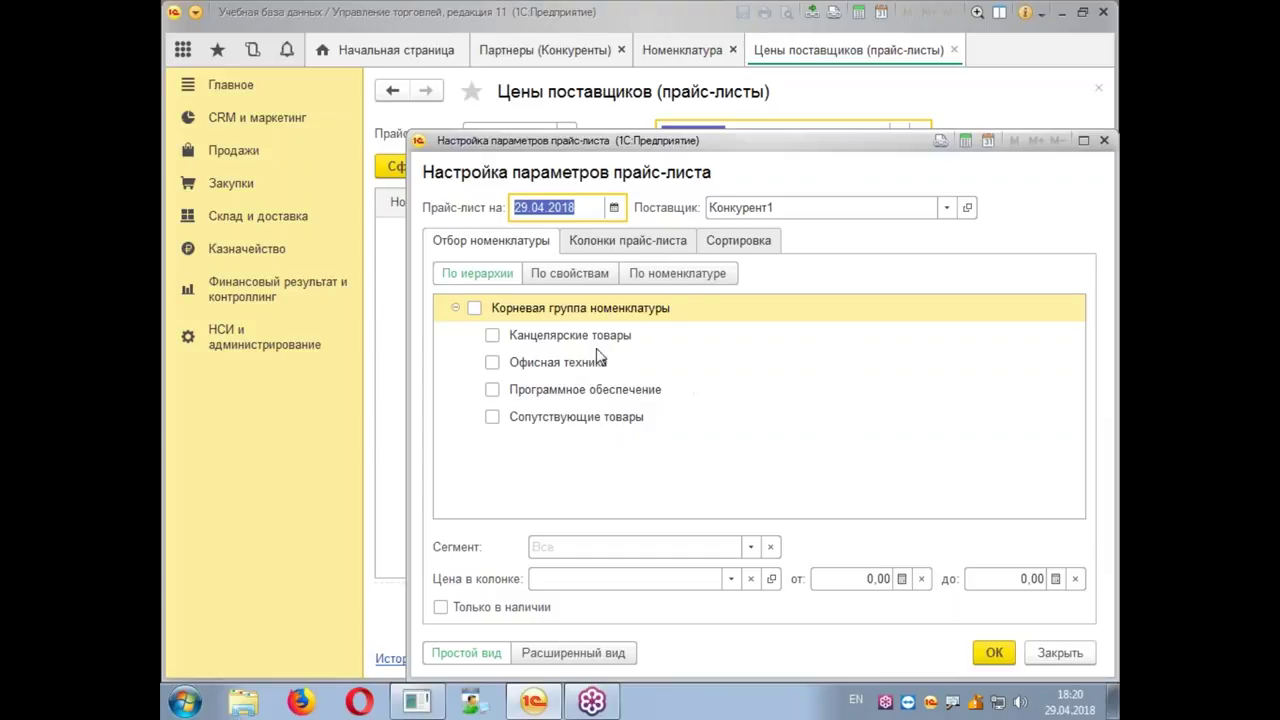
click(688, 278)
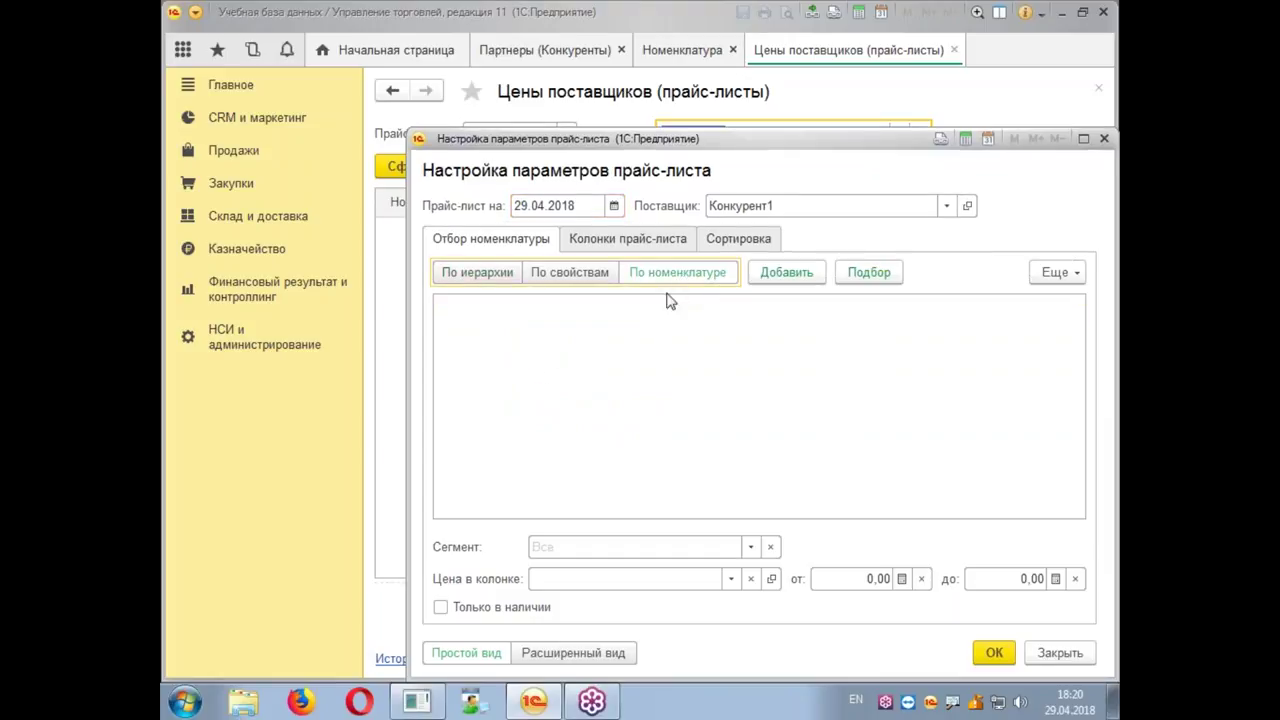
click(790, 274)
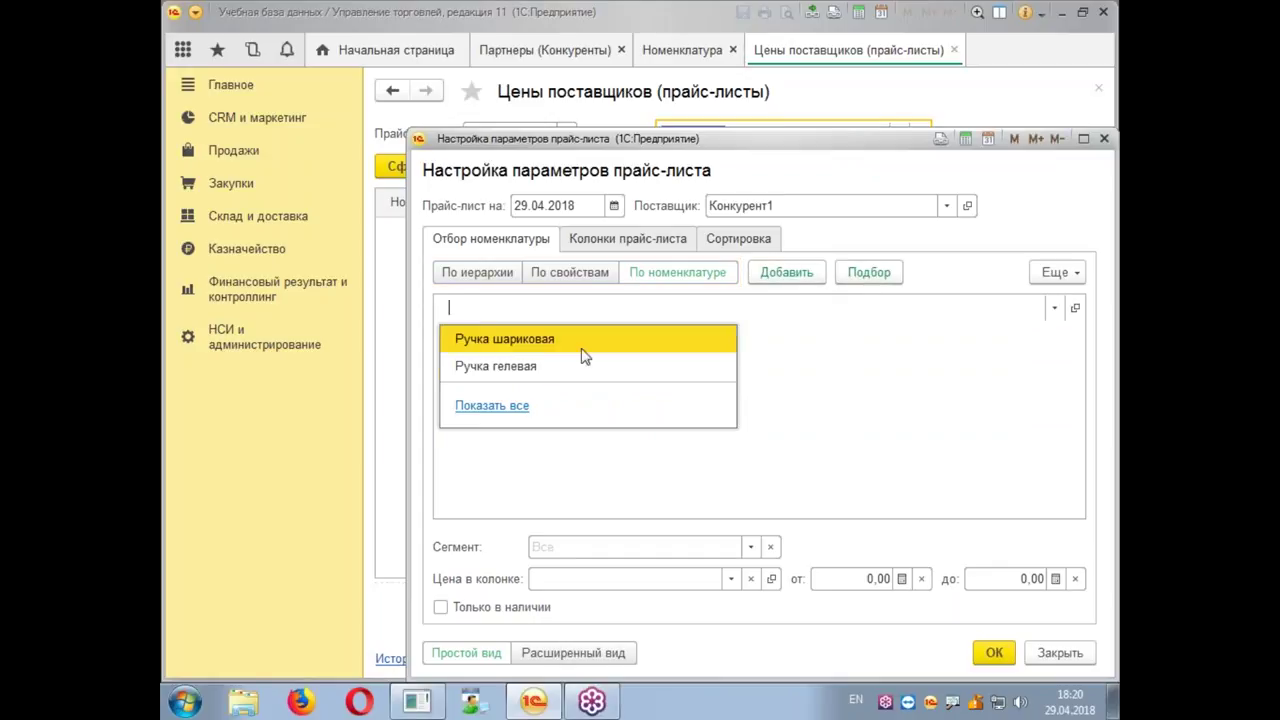
click(521, 377)
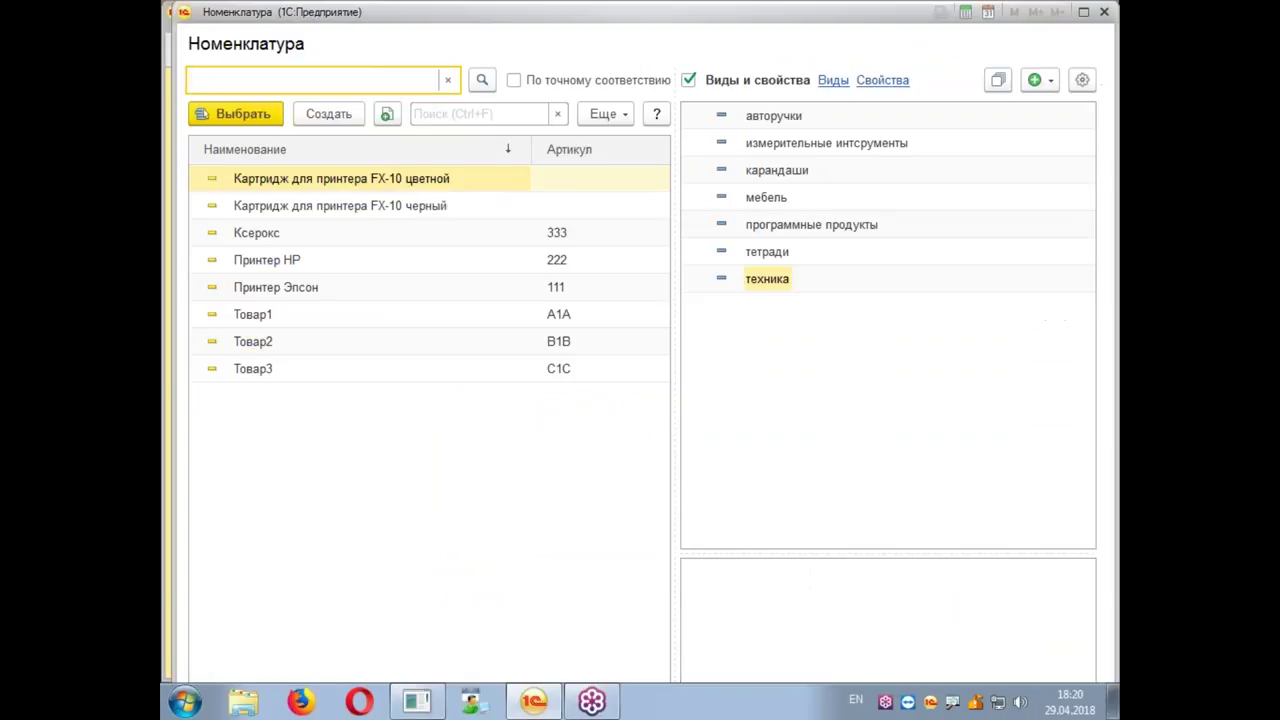
double_click(256, 331)
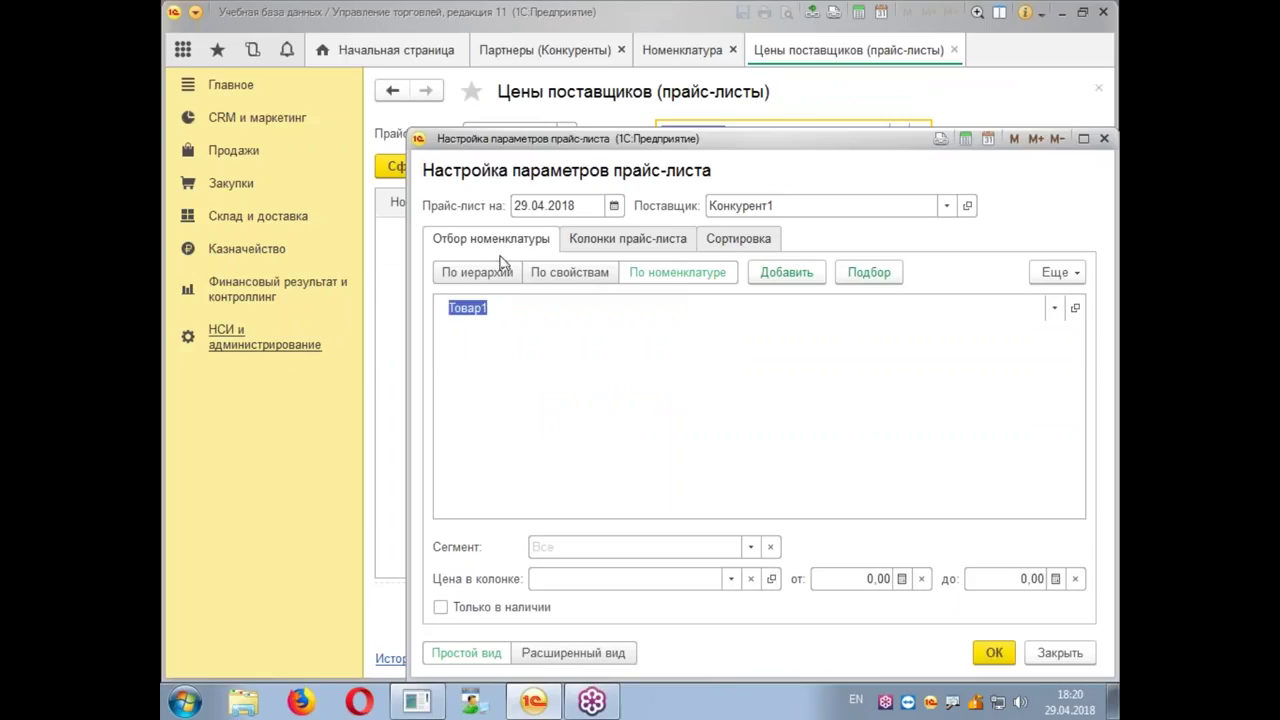
Step: Add Товар2 and Товар3 to the price list's item selection and leave the item picker
click(792, 276)
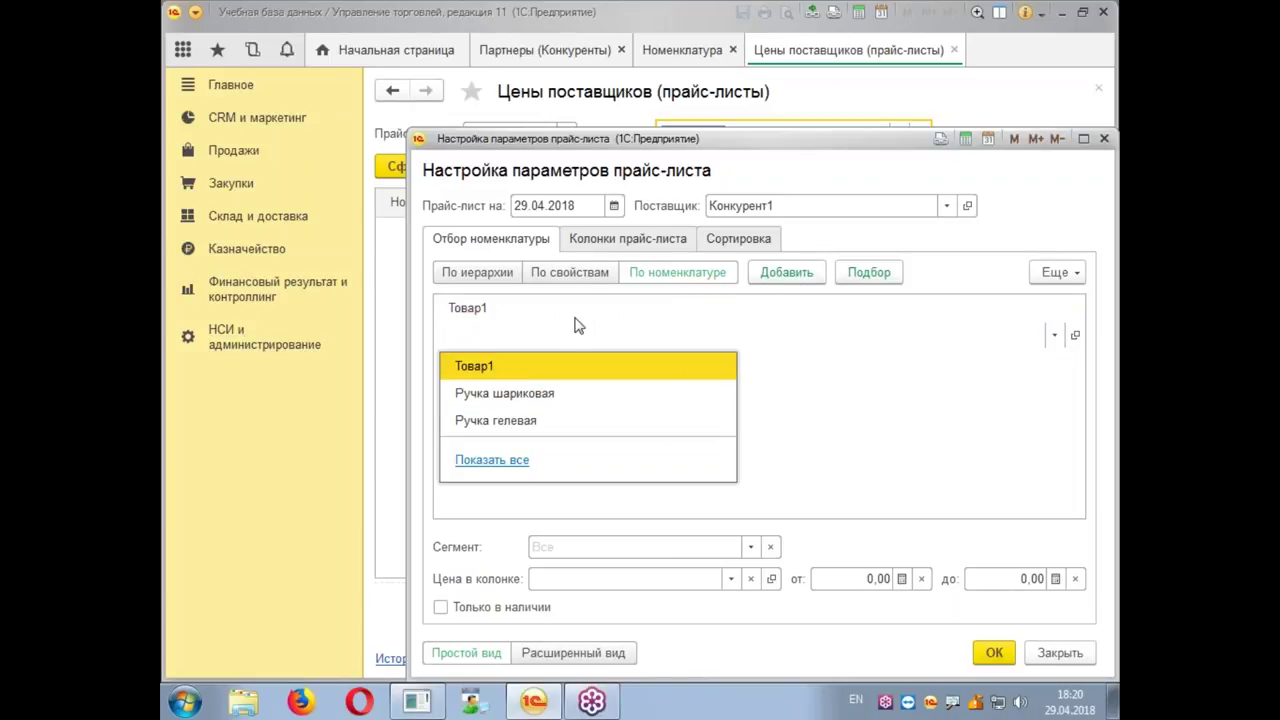
key(Escape)
click(836, 318)
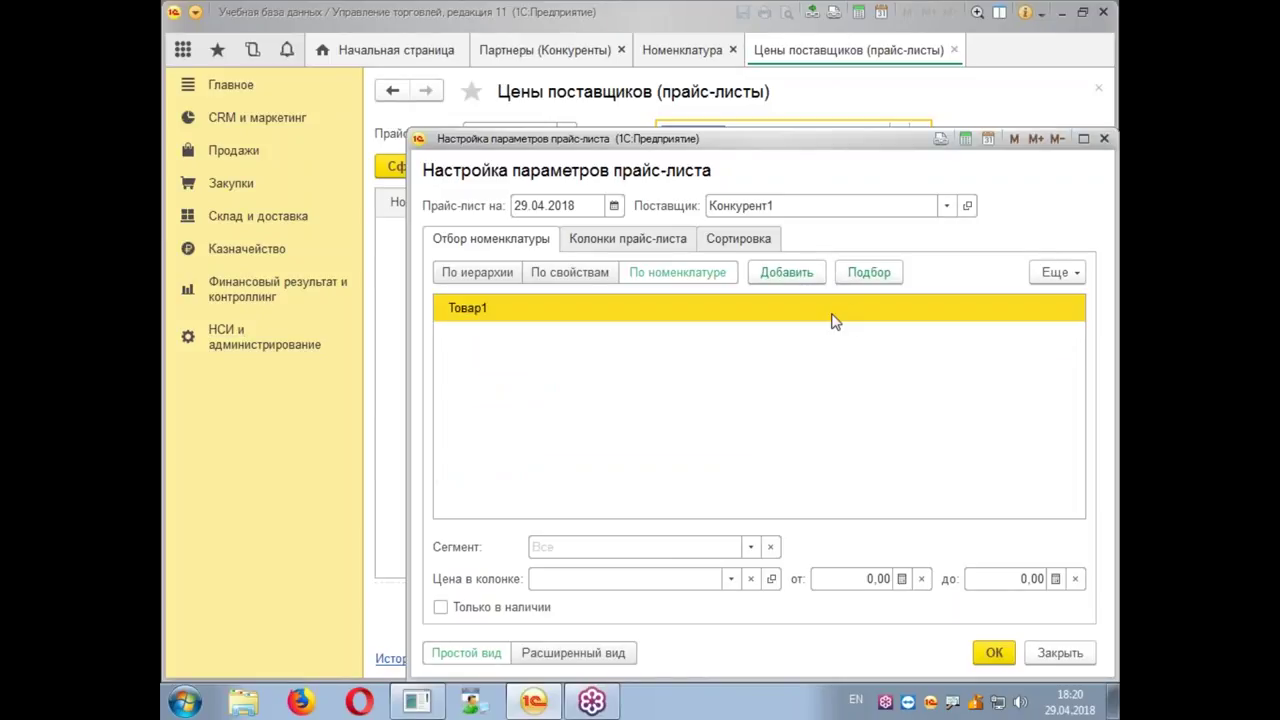
click(862, 273)
click(248, 355)
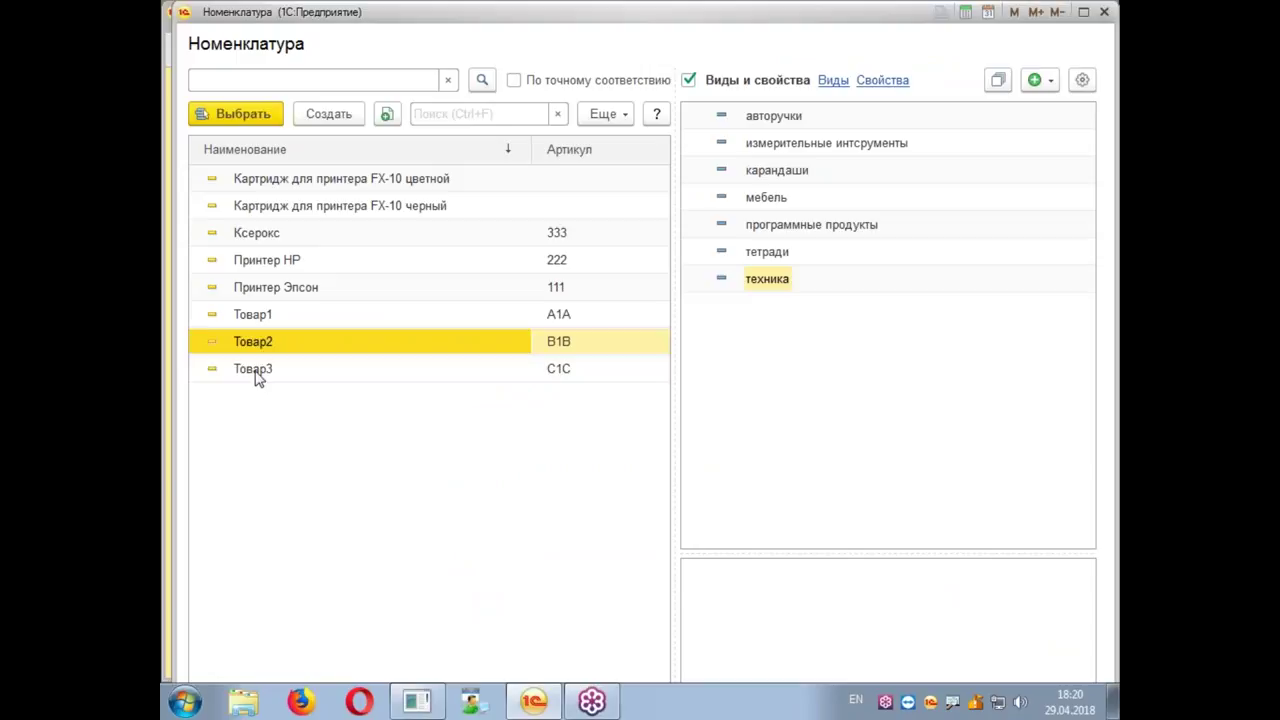
click(256, 369)
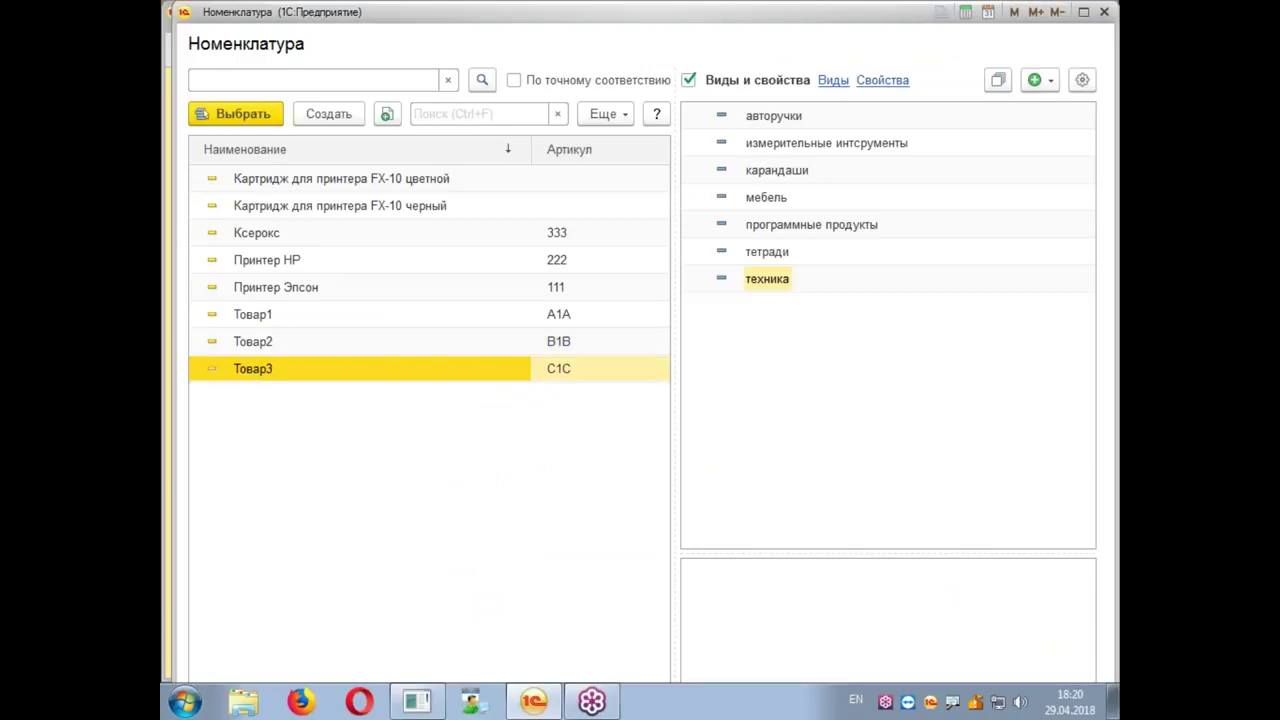
click(1104, 12)
Step: Delete the empty row from the item selection and confirm the price list parameters
click(490, 345)
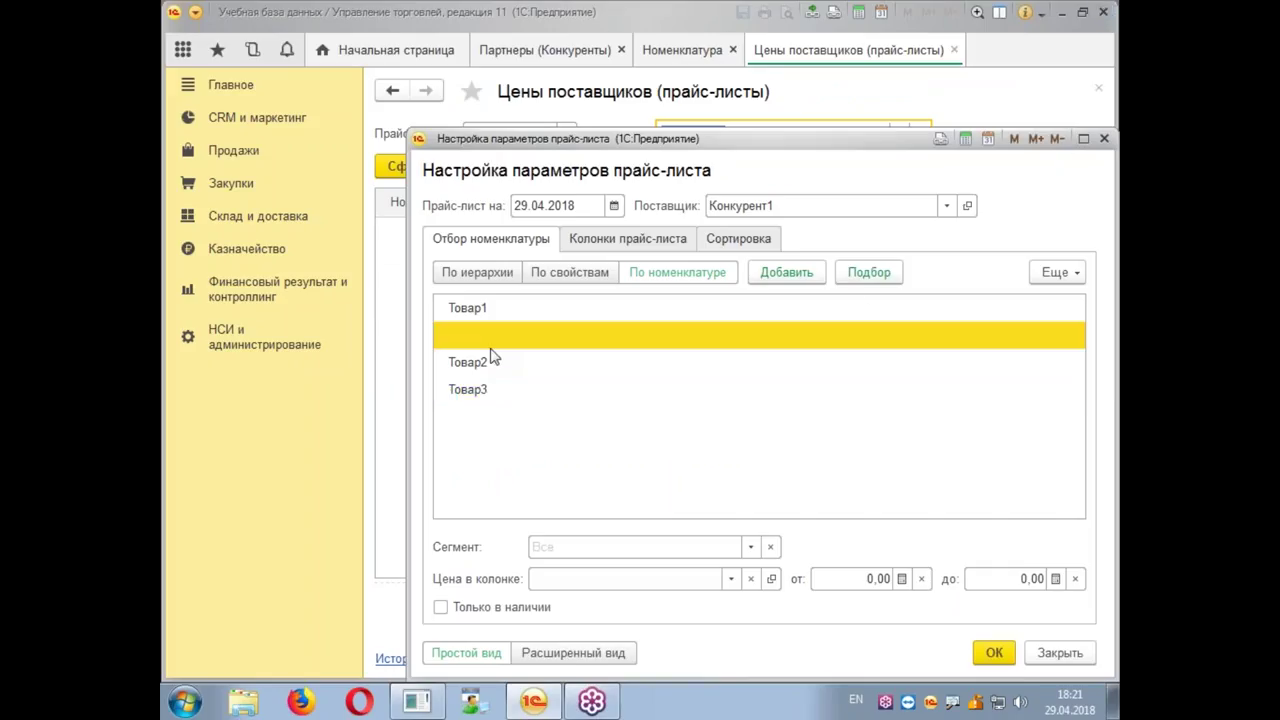
key(Delete)
click(993, 655)
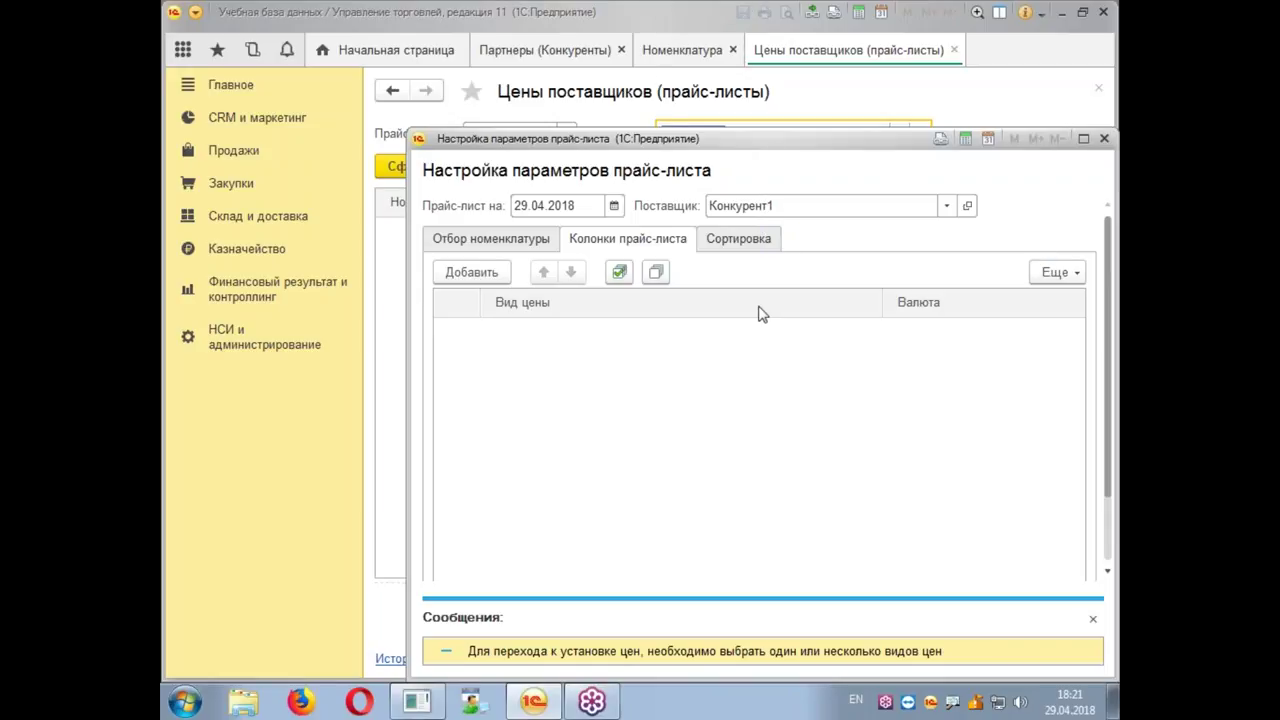
Step: Create and save a new price kind for Конкурент1 named Цена конкурента1, with VAT included in the price
click(485, 279)
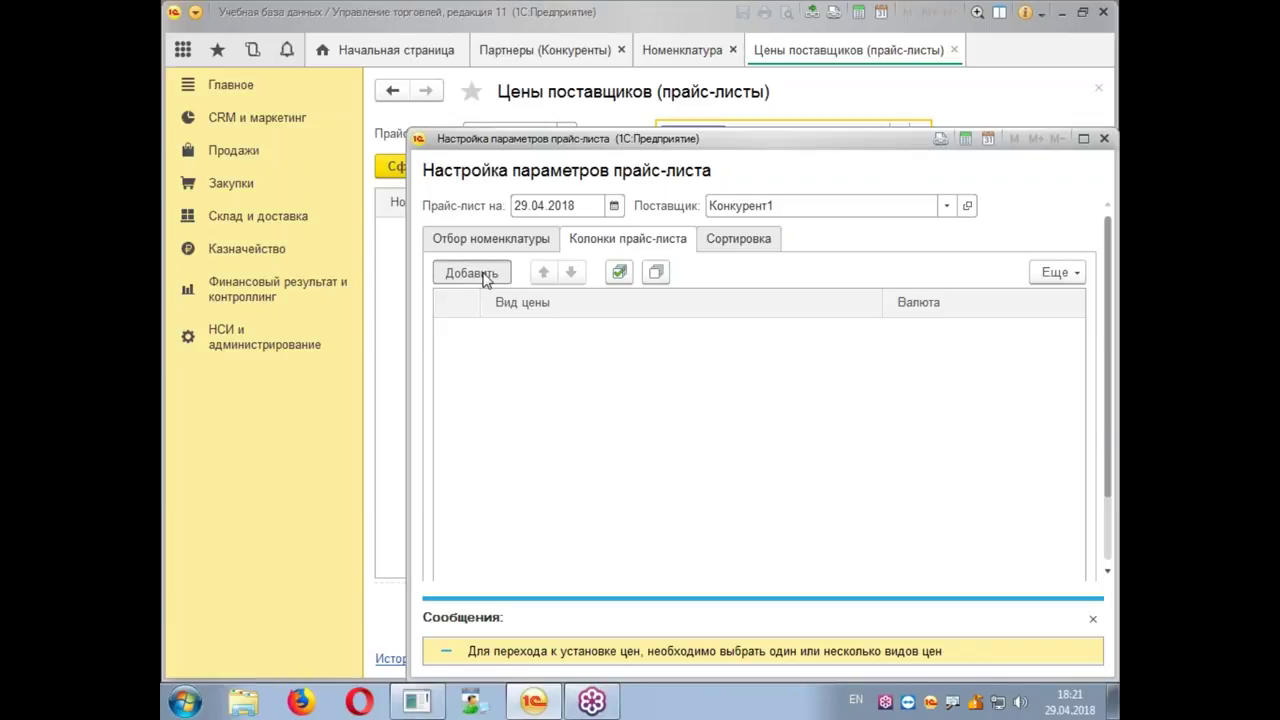
click(830, 484)
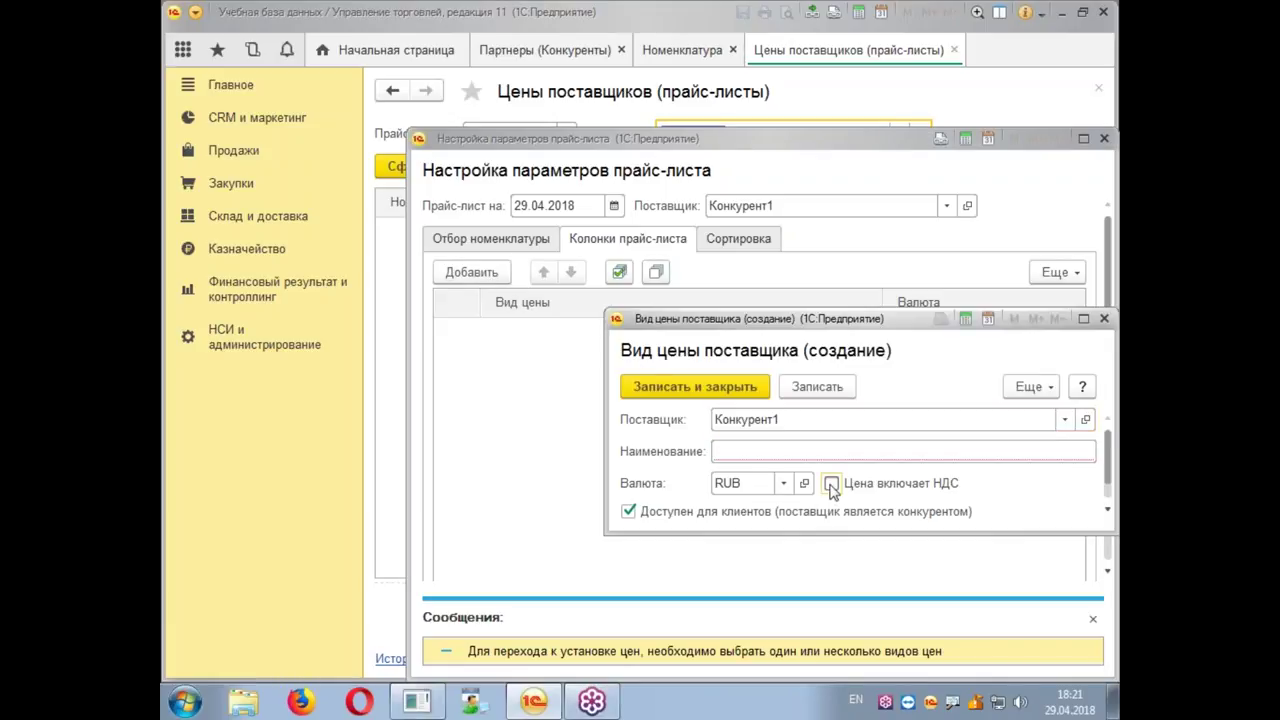
click(836, 453)
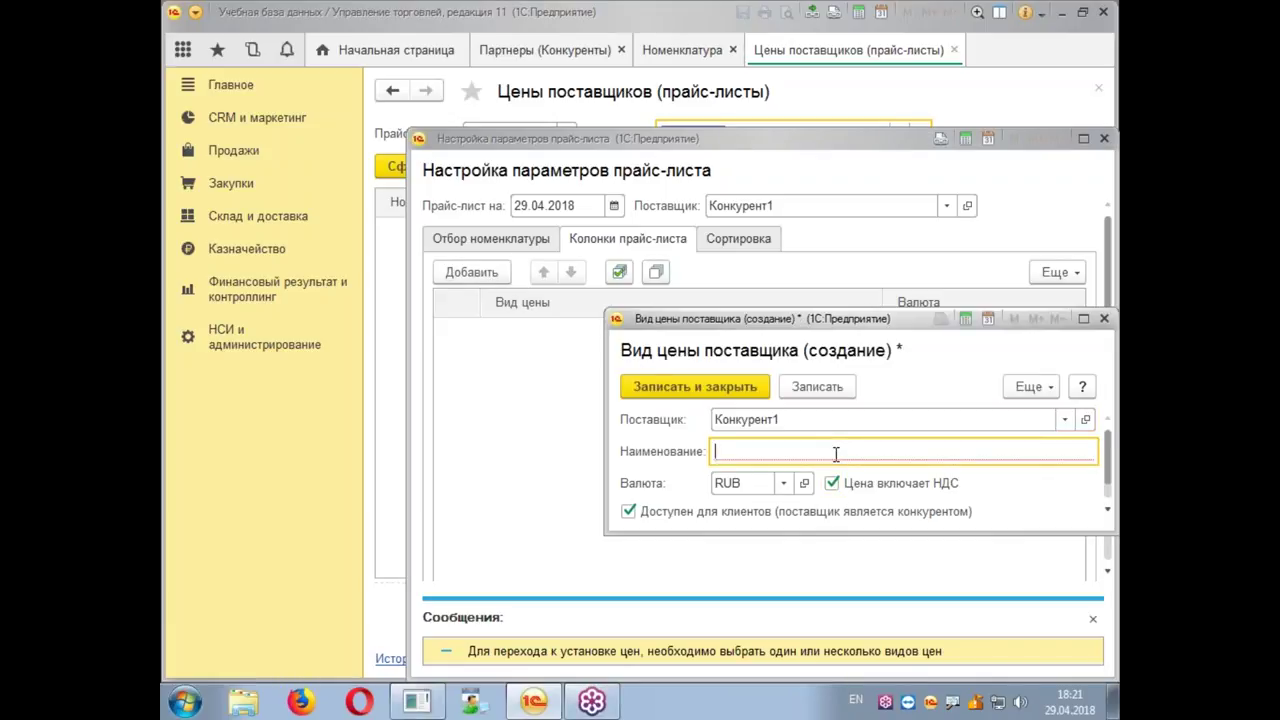
text(Wtyf)
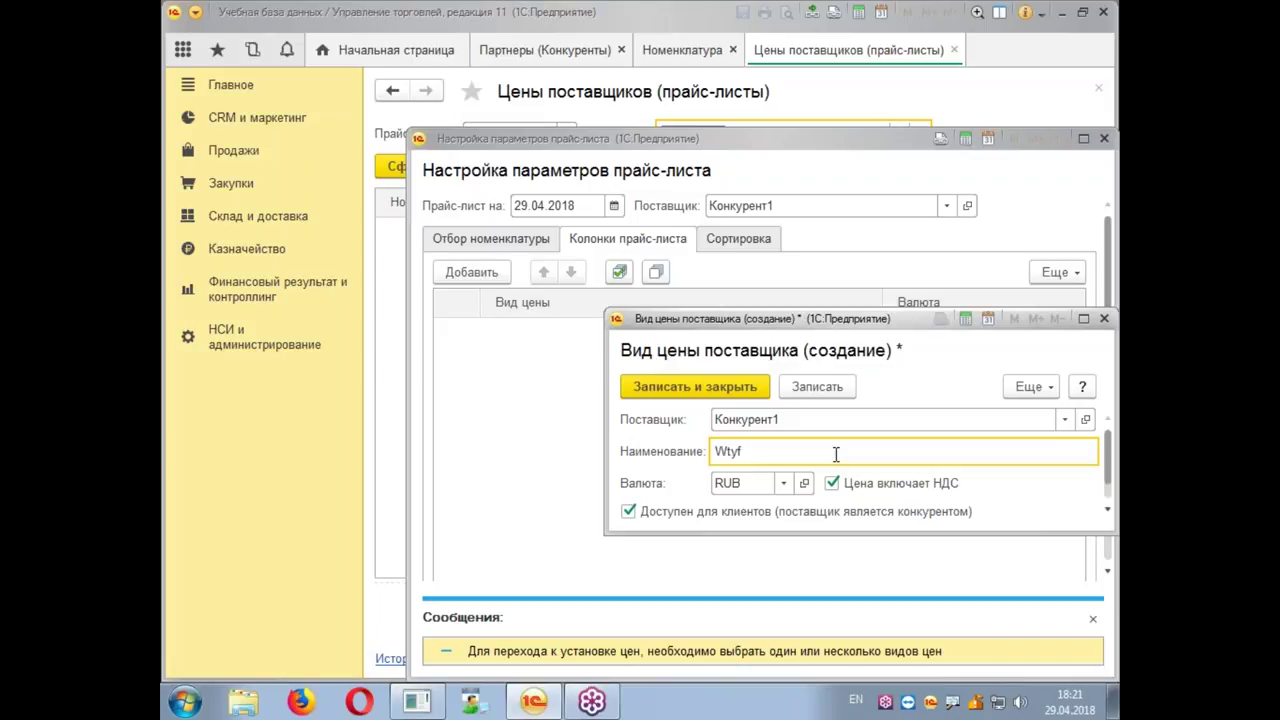
key(BackSpace)
key(BackSpace)
key(BackSpace)
key(BackSpace)
key(alt+shift)
text(Цена конкурента 1)
key(BackSpace)
key(BackSpace)
text(1)
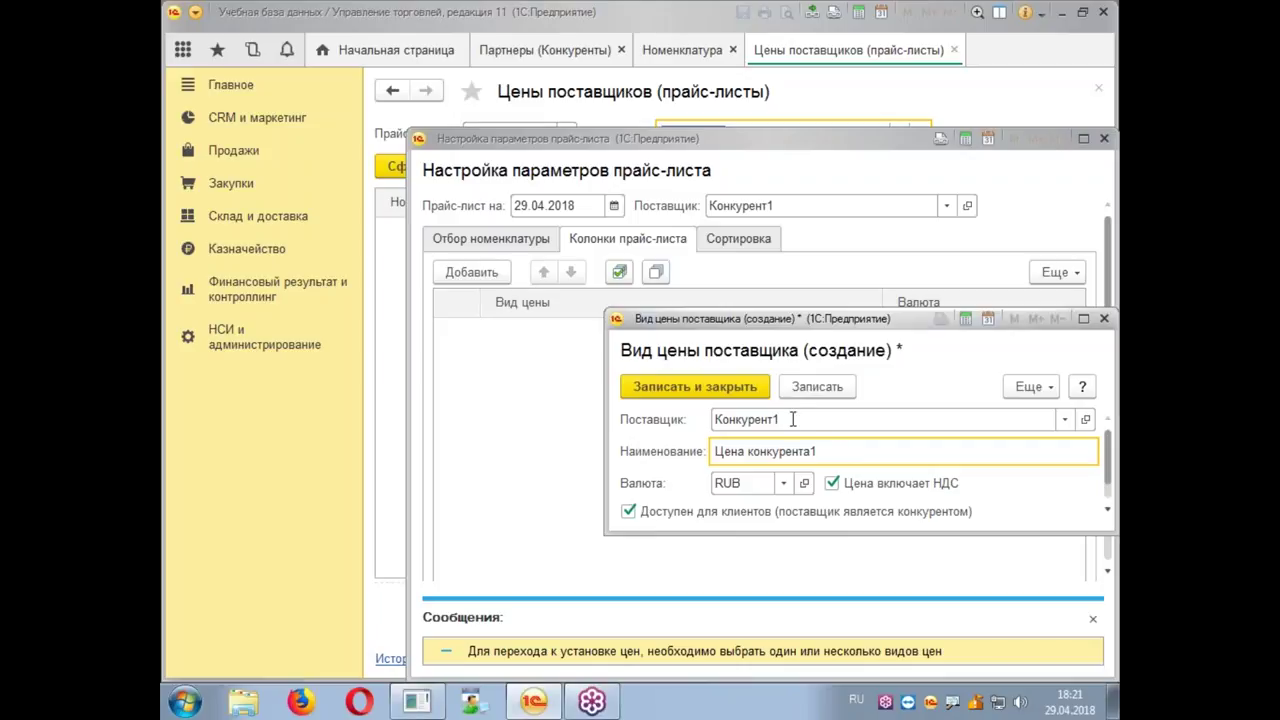
click(713, 392)
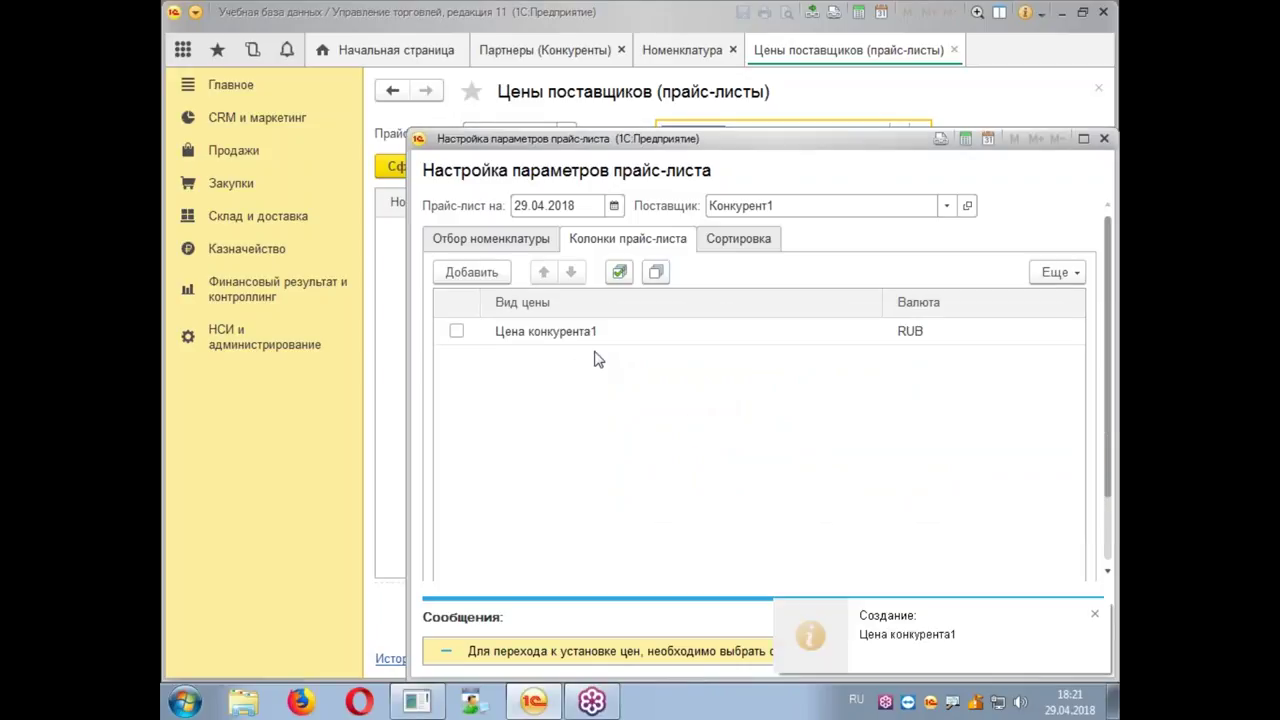
Step: Include Цена конкурента1 as a price list column and confirm the price list parameters
click(462, 332)
scroll(831, 486, down, 3)
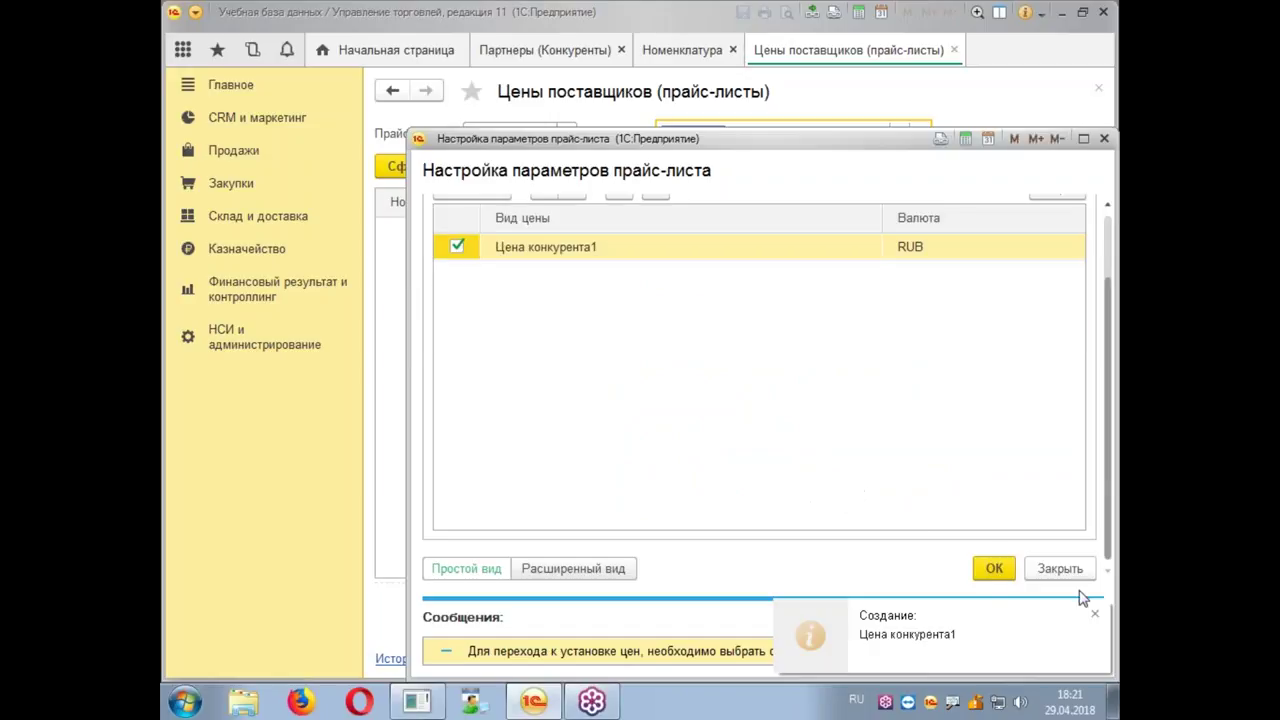
click(989, 569)
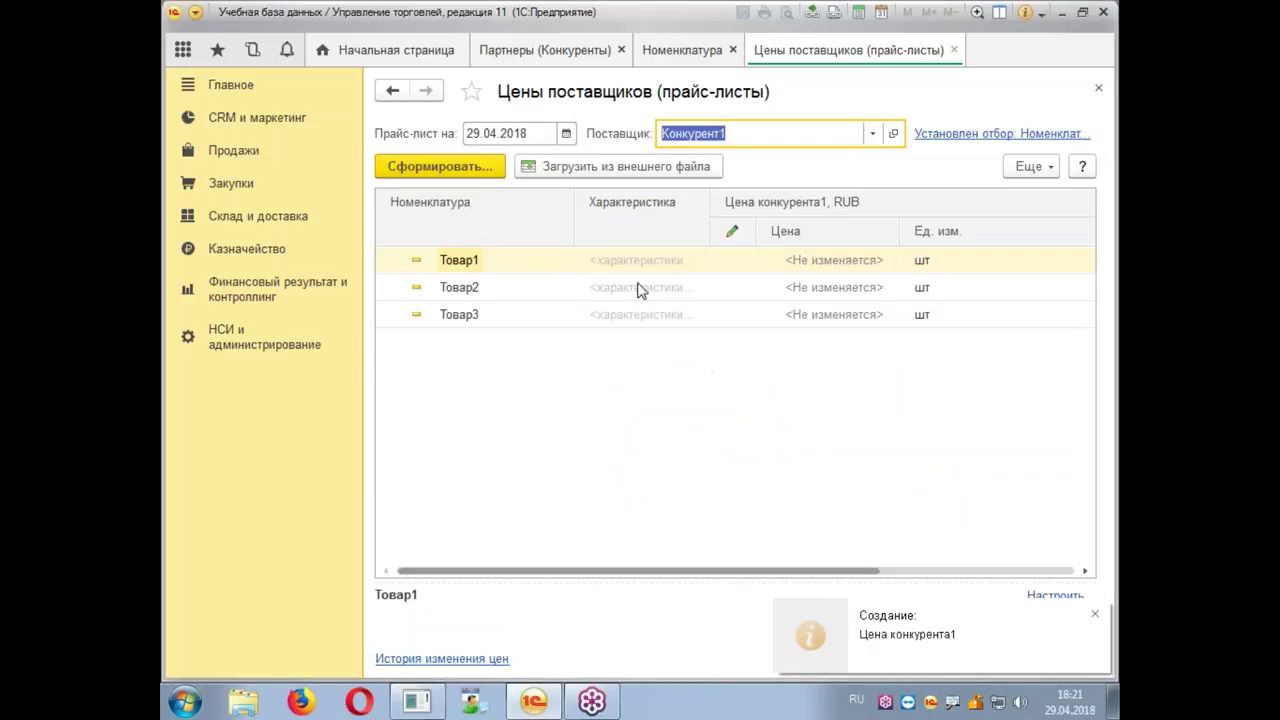
click(817, 268)
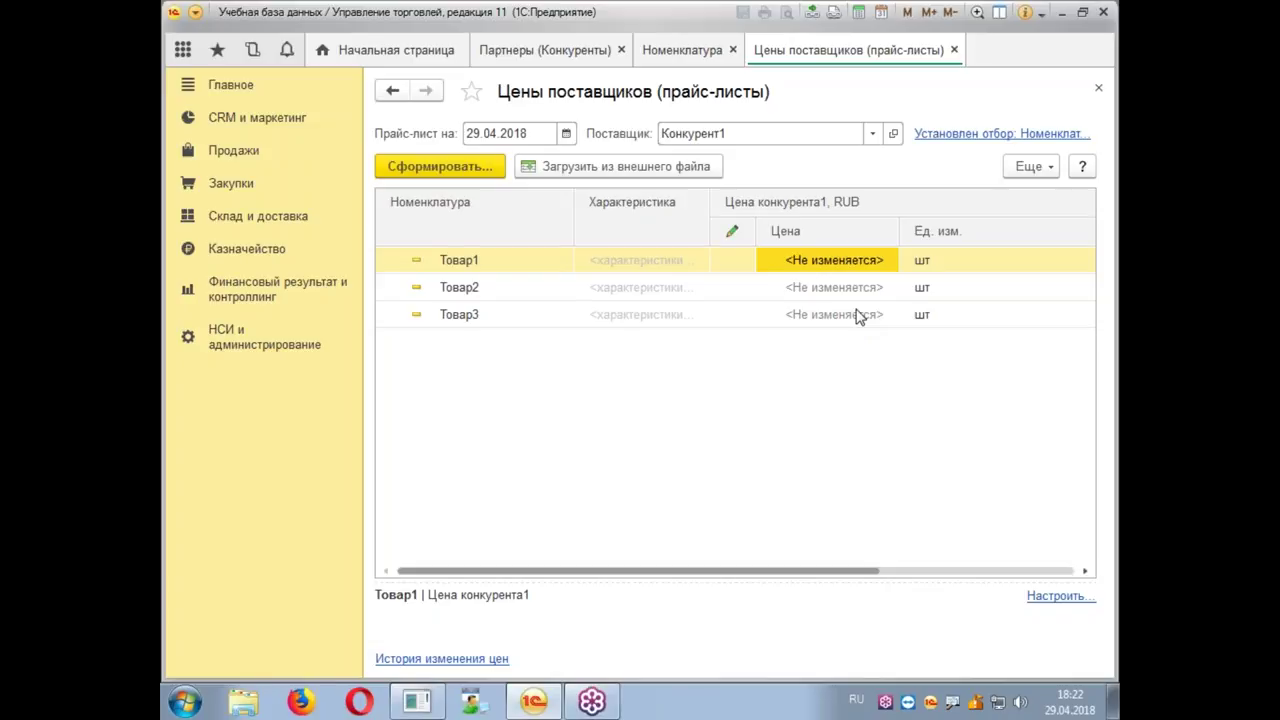
Step: Open the loading of supplier prices from an external file, look over its table layout and close it
click(604, 174)
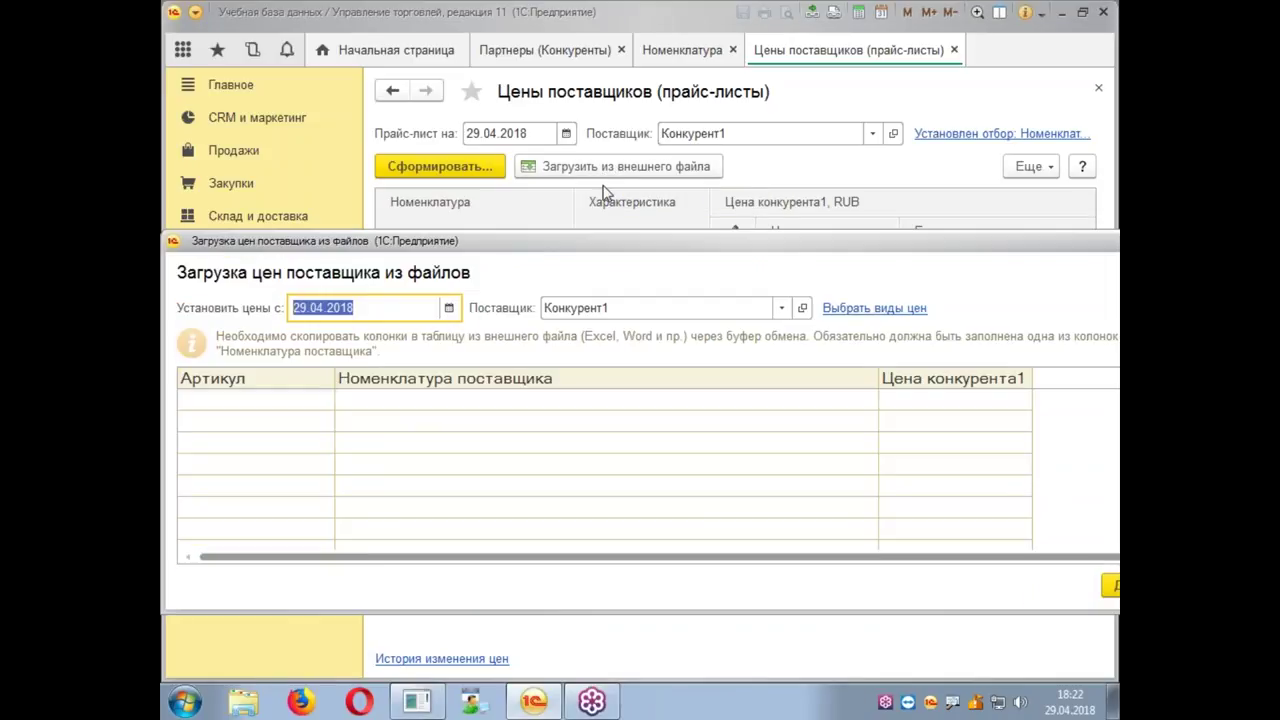
drag(578, 245, 598, 70)
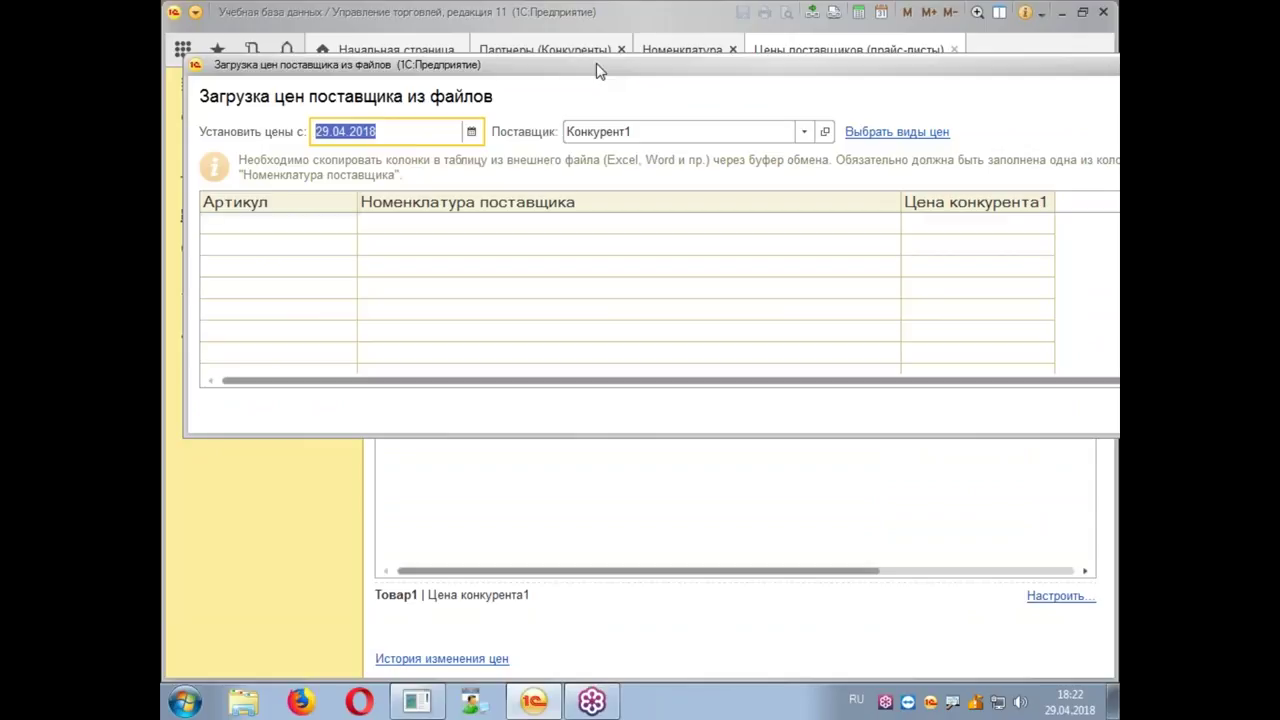
click(422, 219)
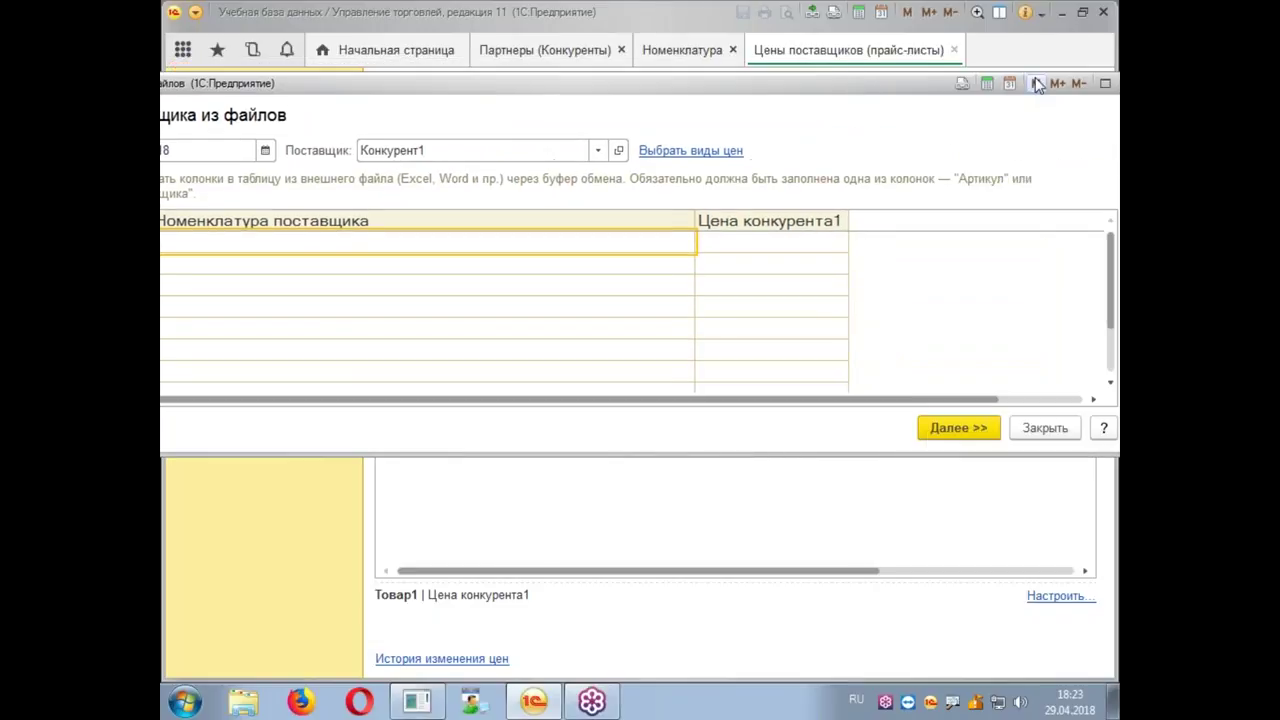
double_click(917, 84)
click(890, 90)
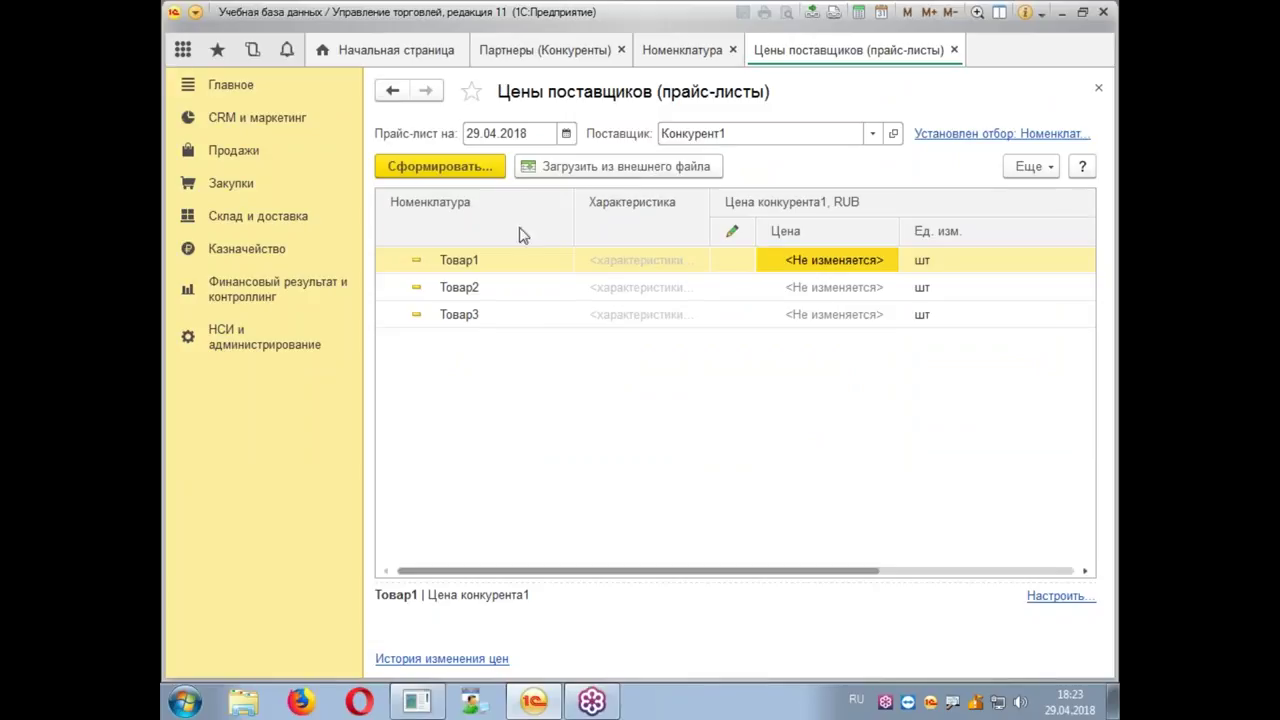
Step: Enable Номенклатура поставщиков in the additional information settings for Номенклатура and close the settings
click(251, 345)
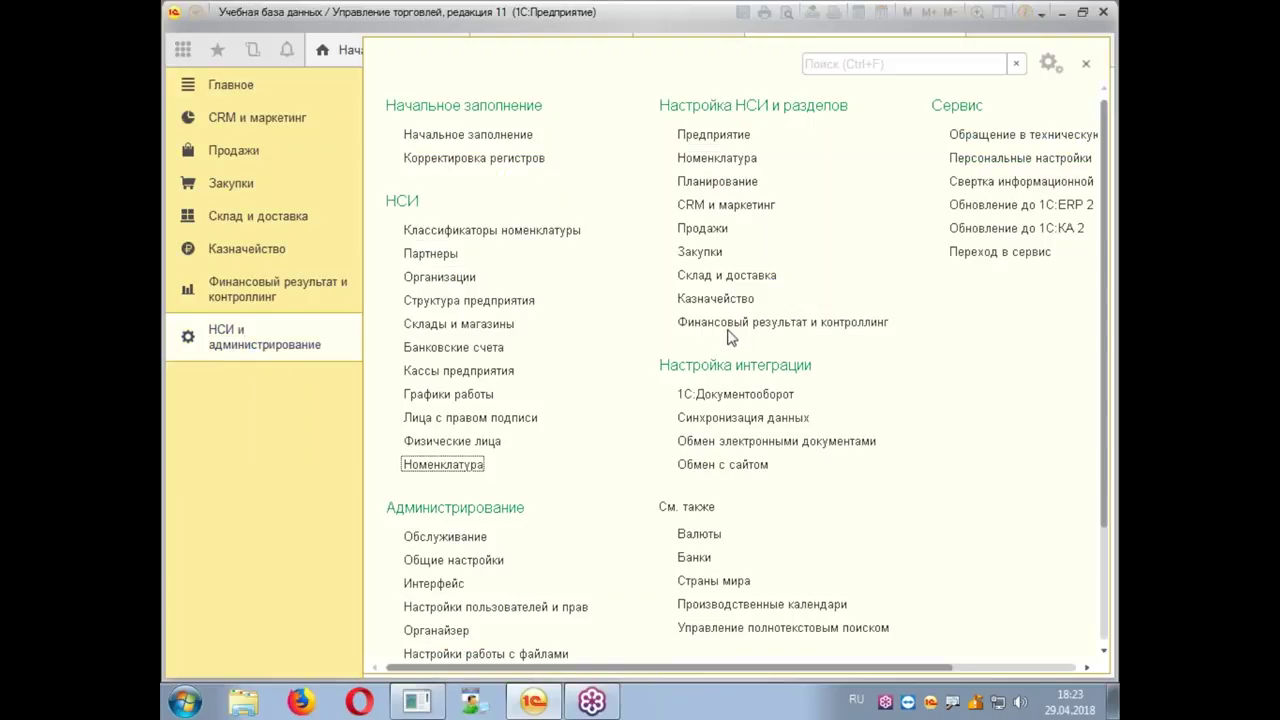
click(710, 160)
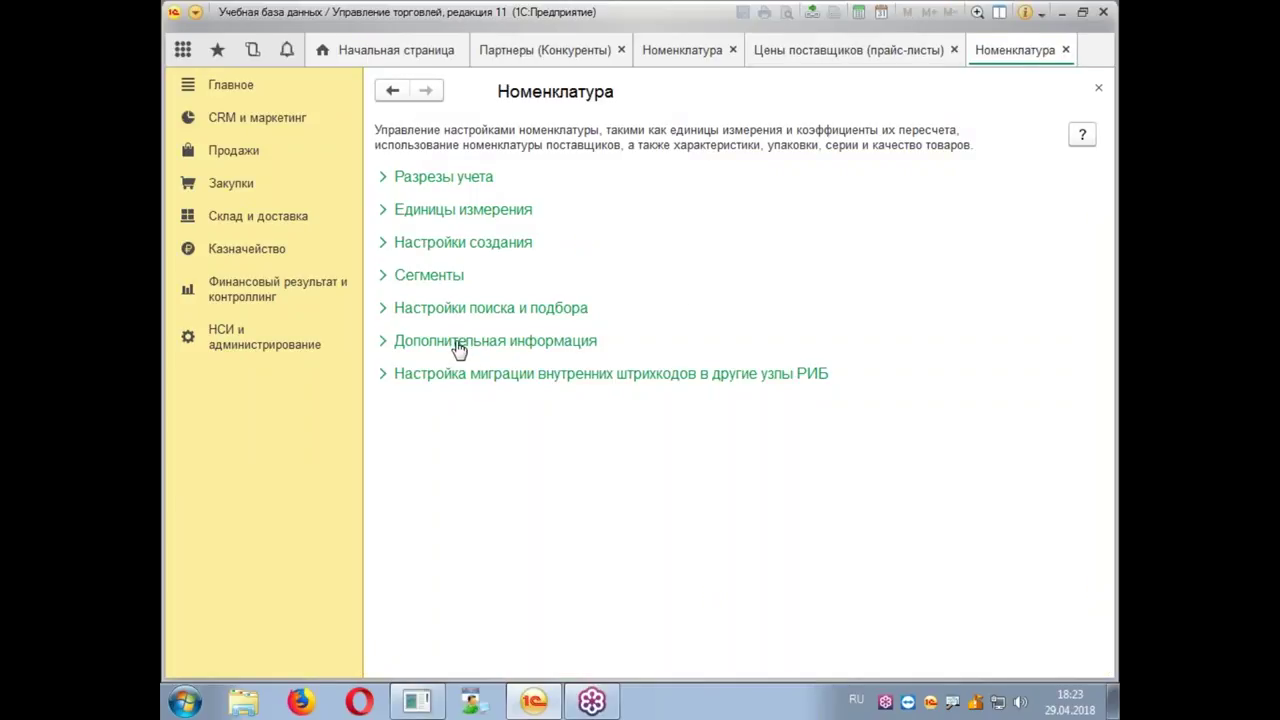
click(458, 343)
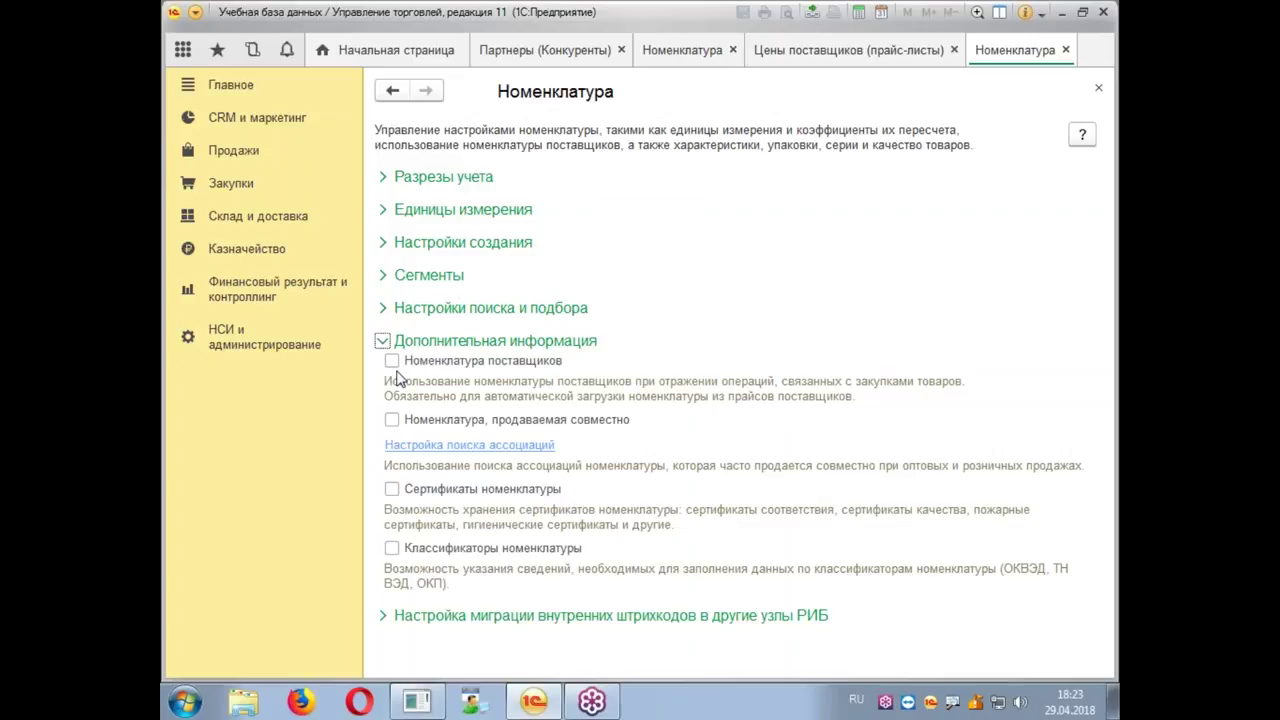
click(392, 361)
click(1065, 50)
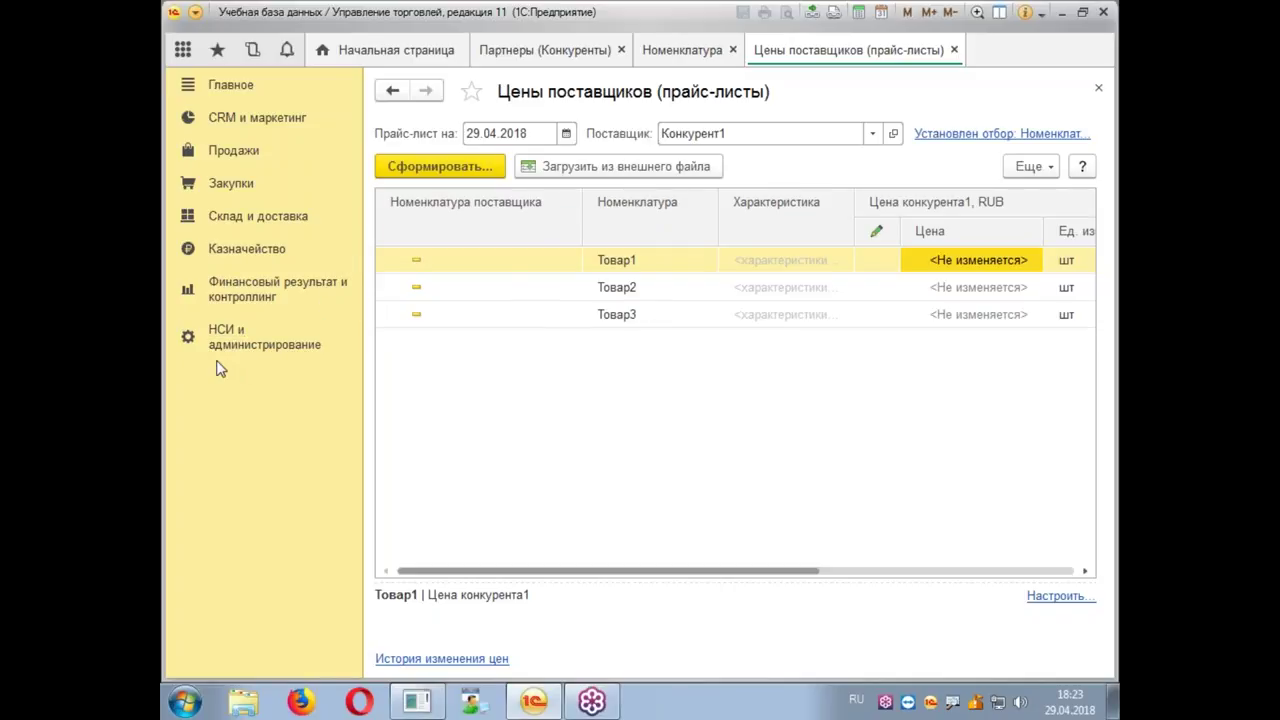
Step: Open the Товар1 card from the item list, examine its sections and related-data links, and close it
click(336, 356)
click(425, 464)
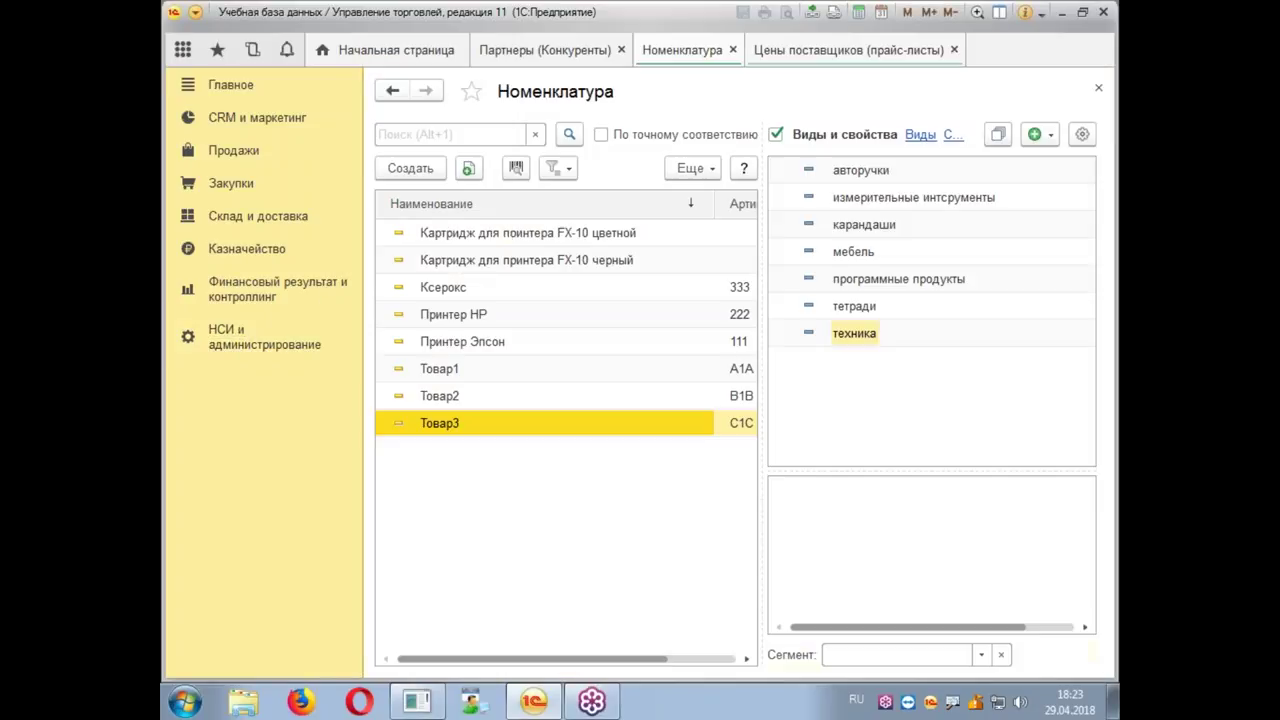
click(452, 368)
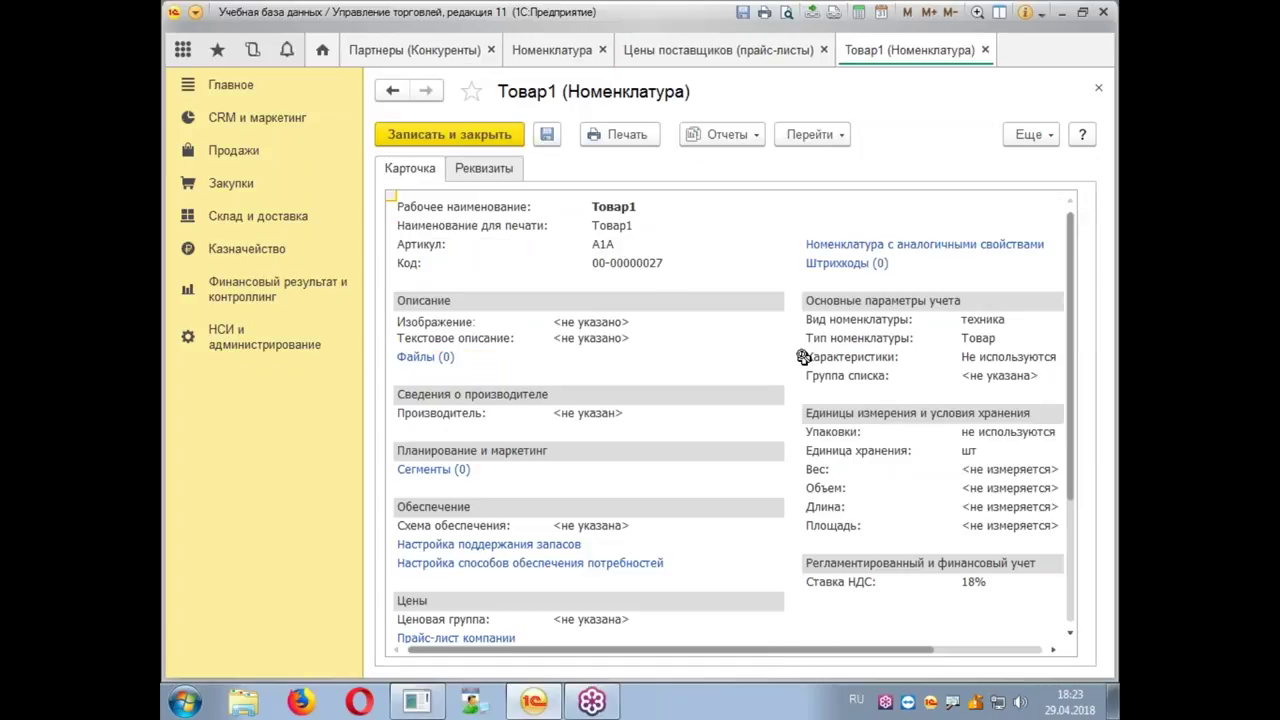
scroll(766, 392, down, 3)
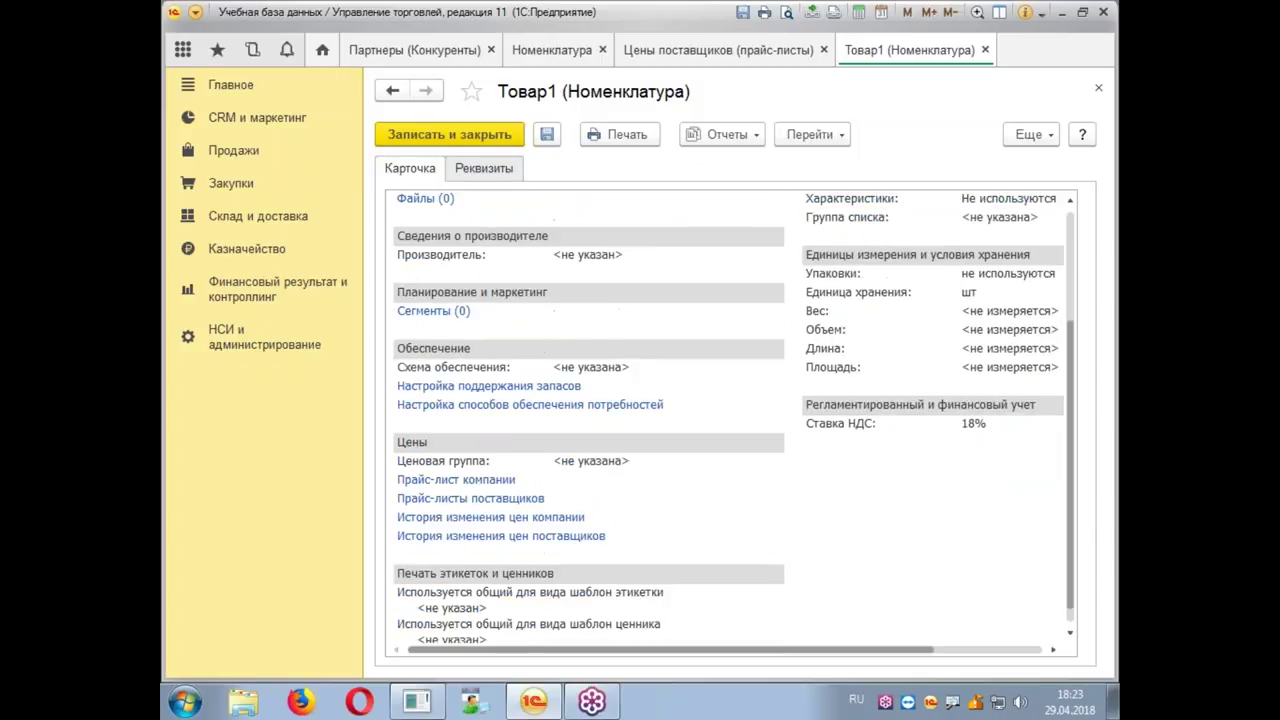
scroll(763, 403, down, 1)
scroll(606, 457, down, 1)
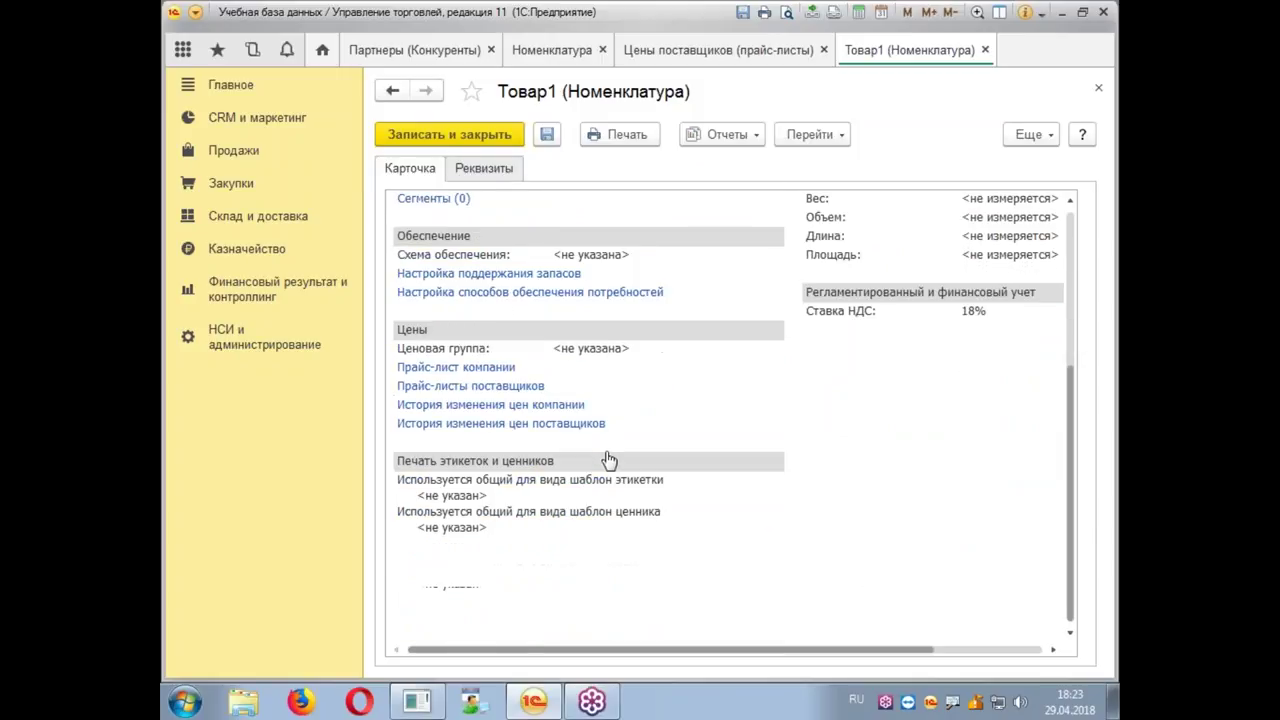
scroll(671, 498, up, 1)
scroll(706, 496, up, 3)
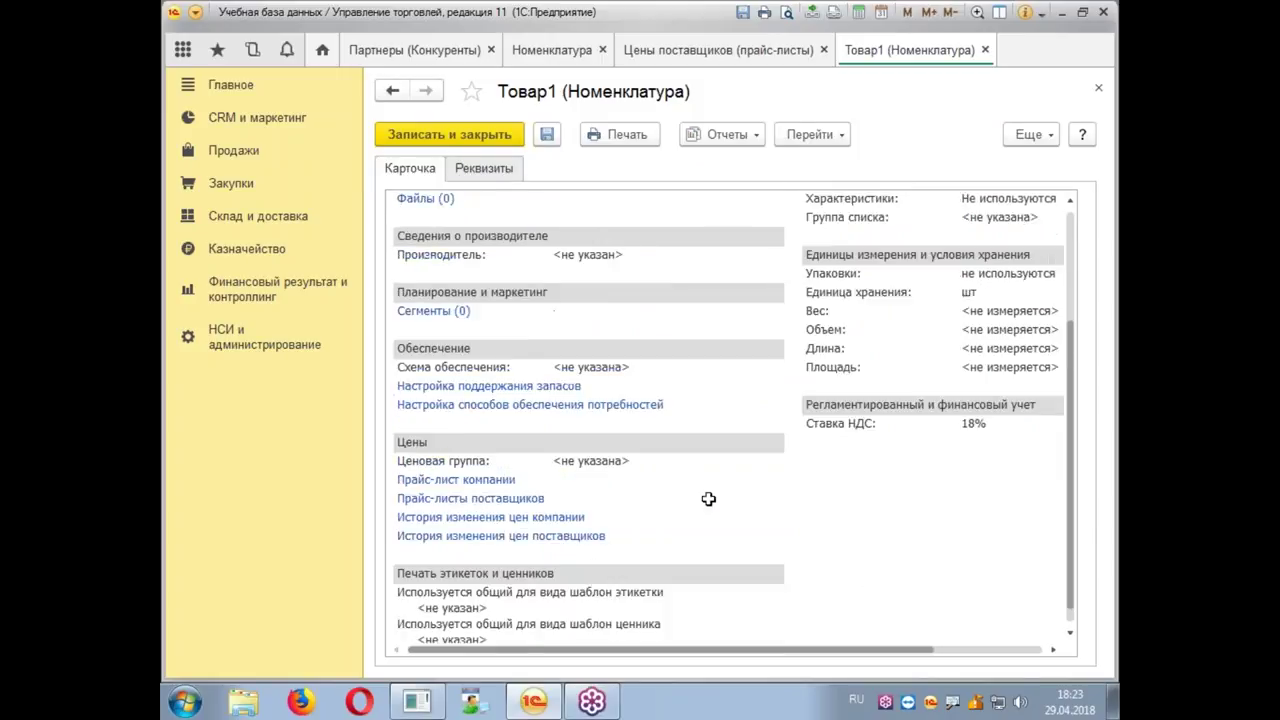
scroll(730, 417, up, 1)
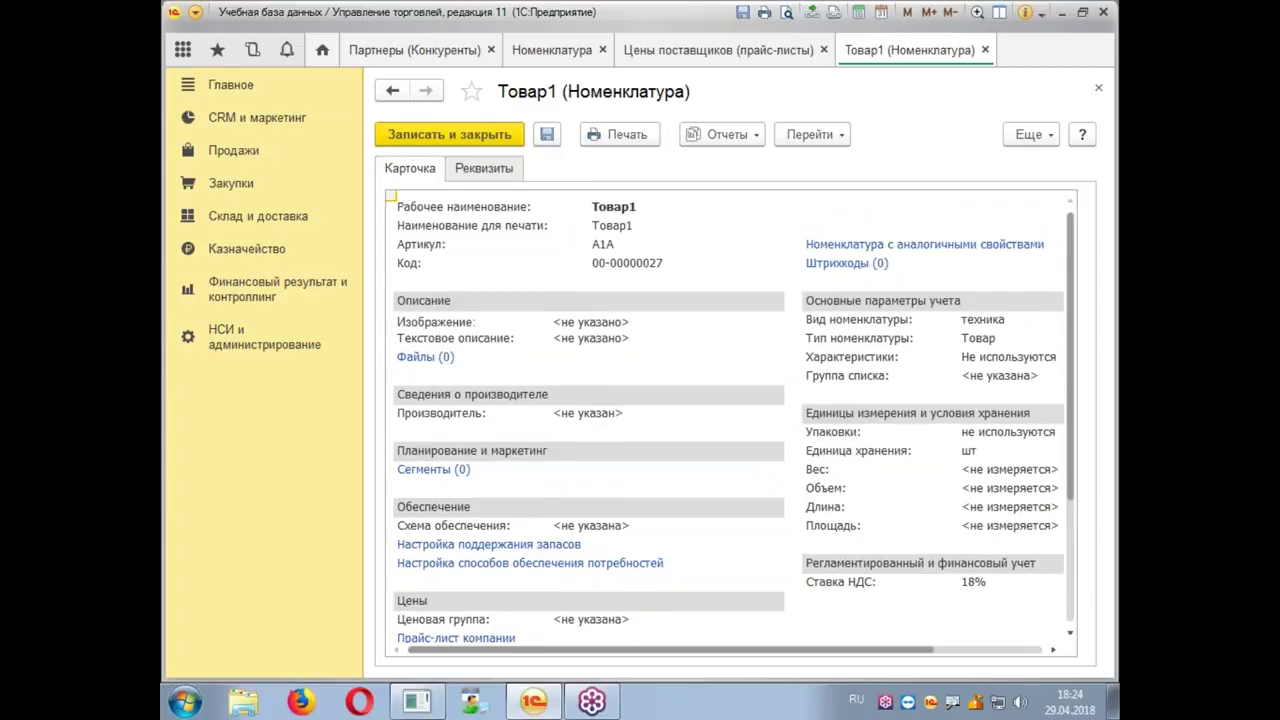
scroll(712, 495, down, 3)
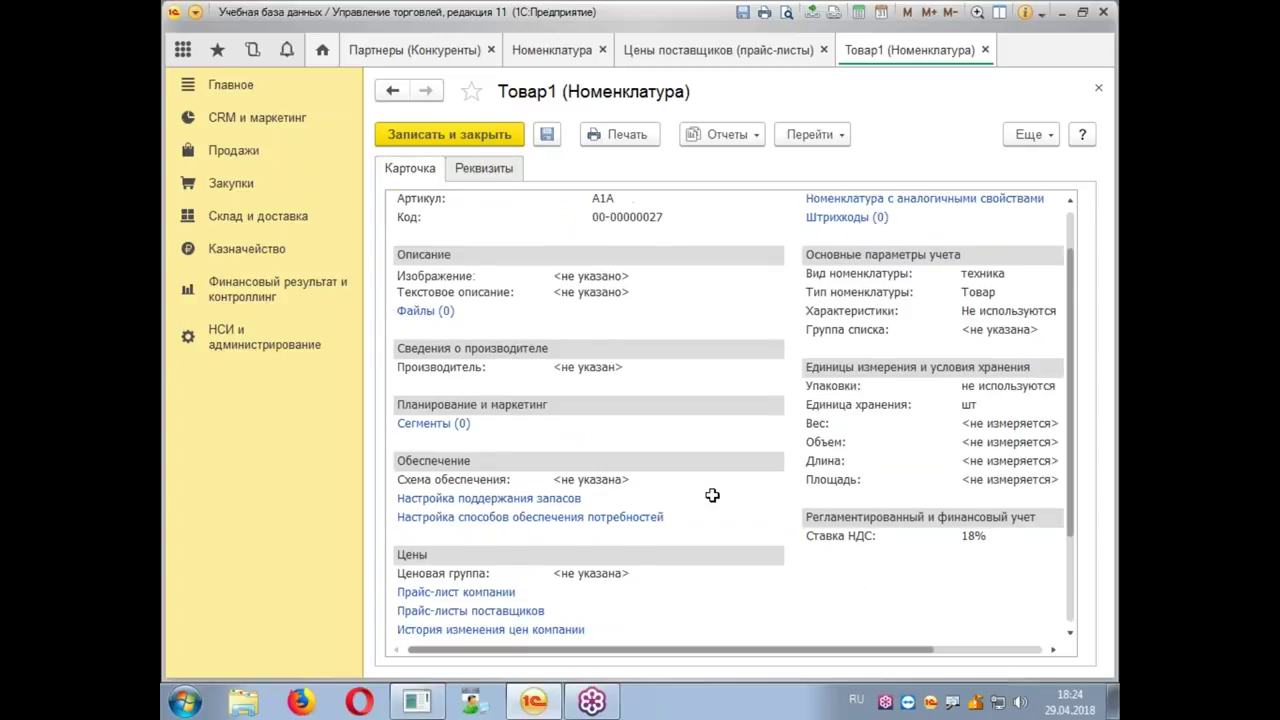
scroll(712, 495, down, 1)
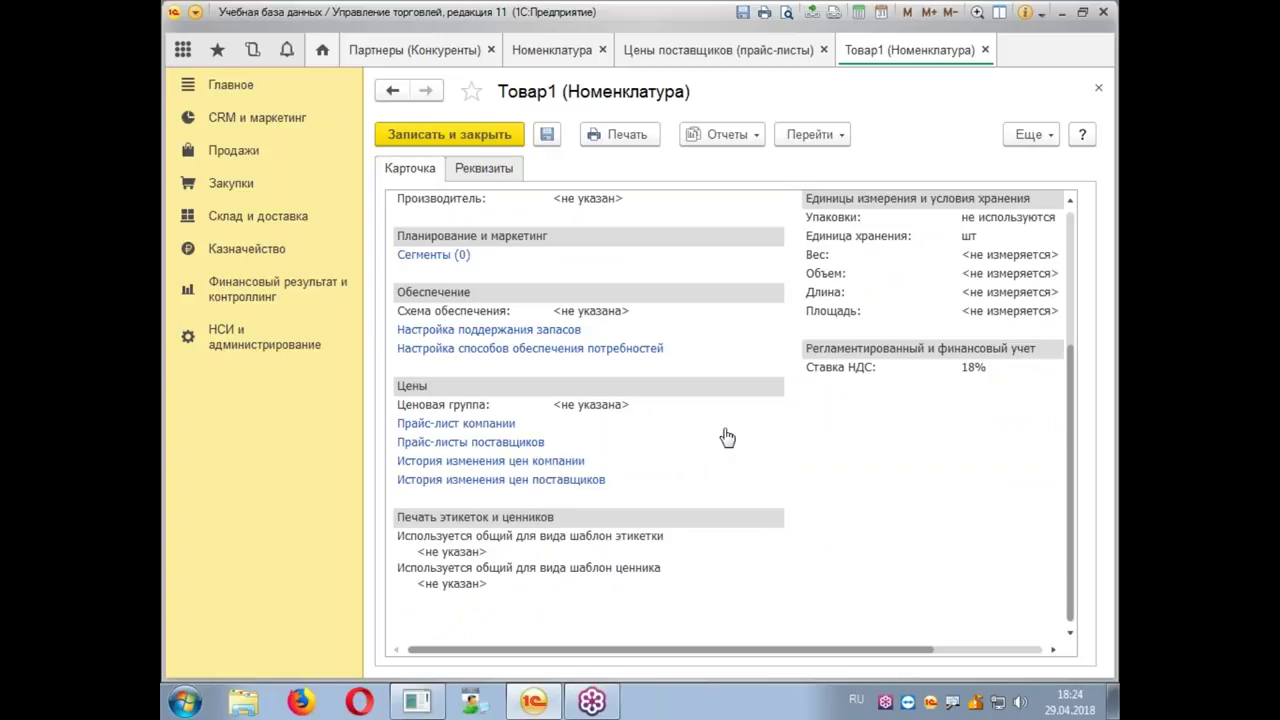
scroll(723, 409, up, 4)
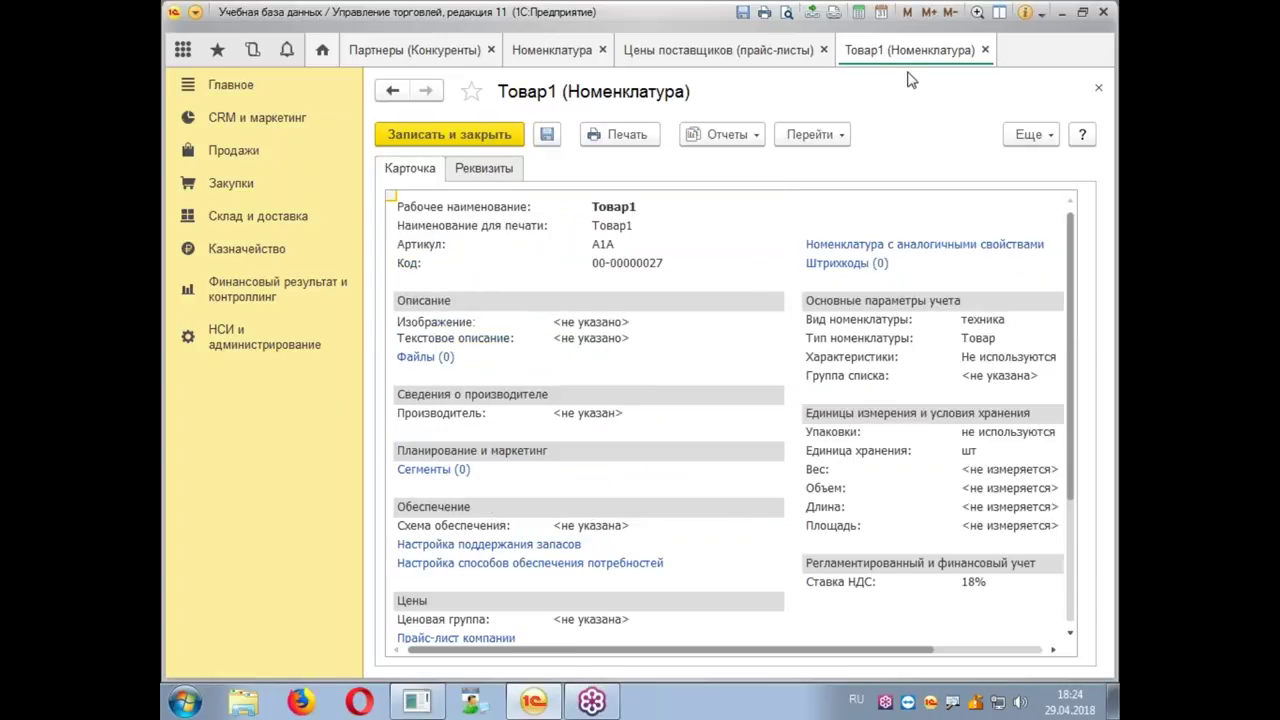
click(810, 135)
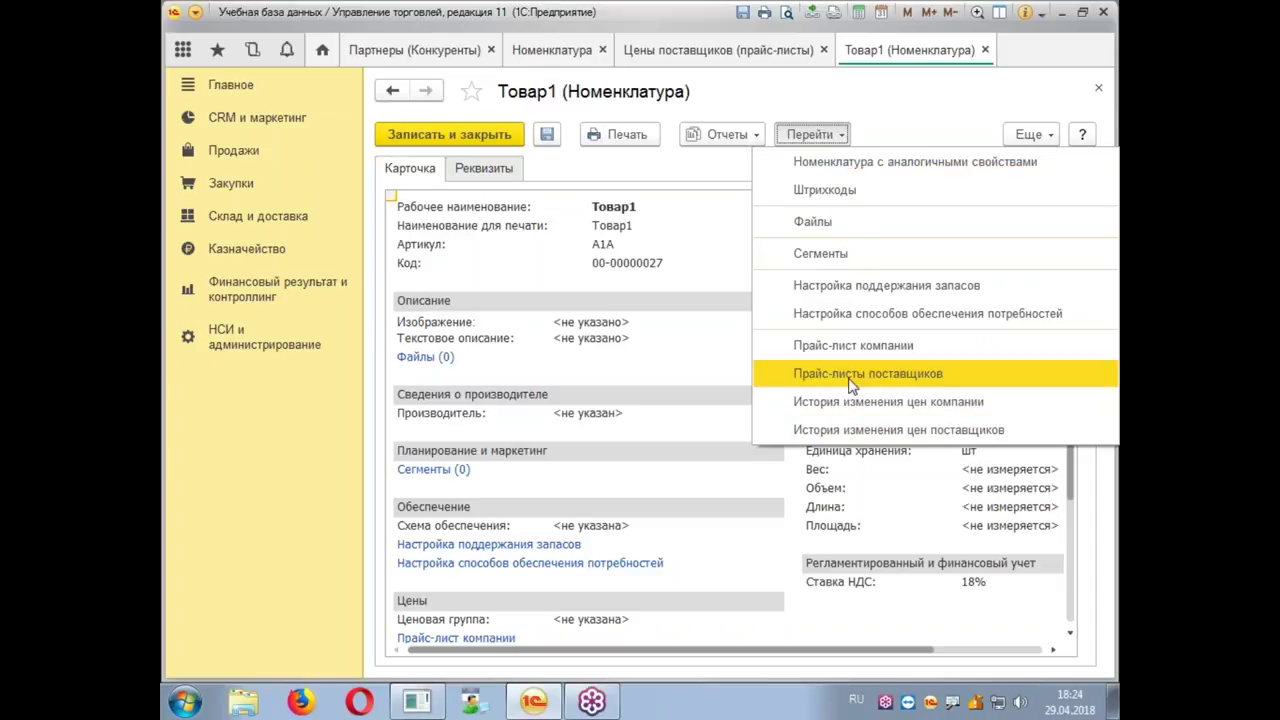
click(985, 50)
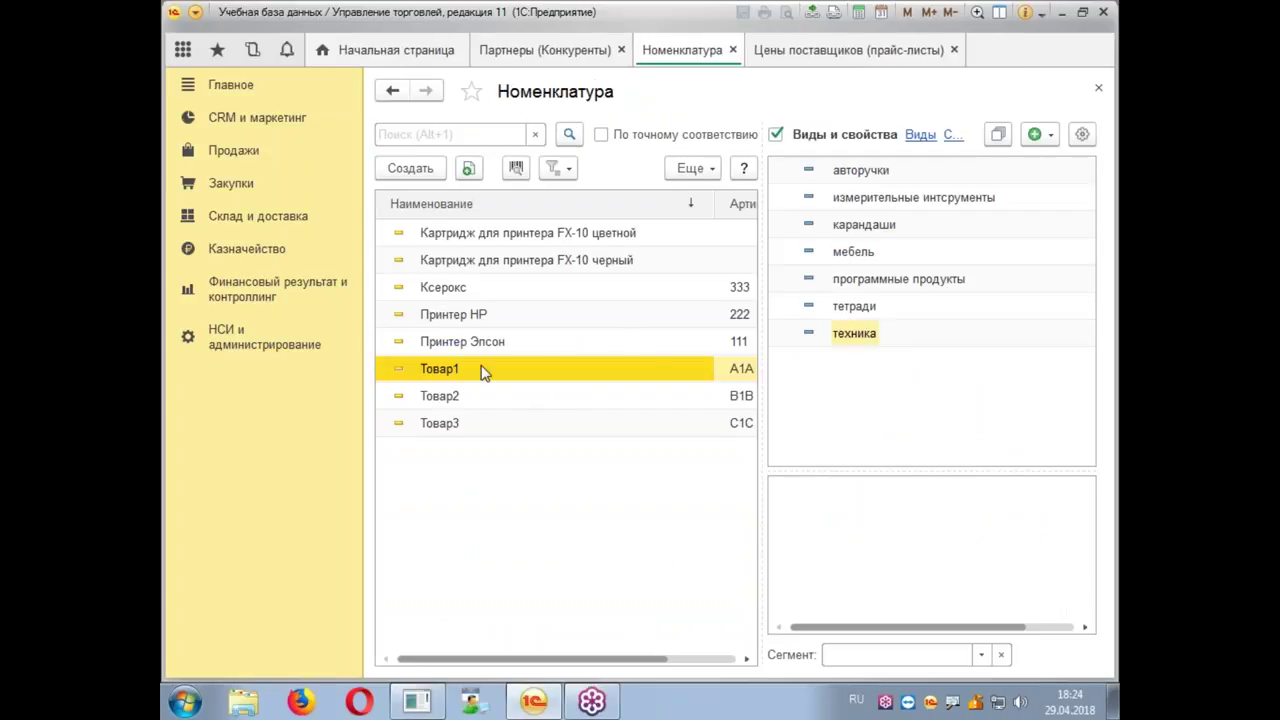
Step: Return to the suppliers' price lists, examine the commands available for the Товар1 row and open its price change history
click(548, 55)
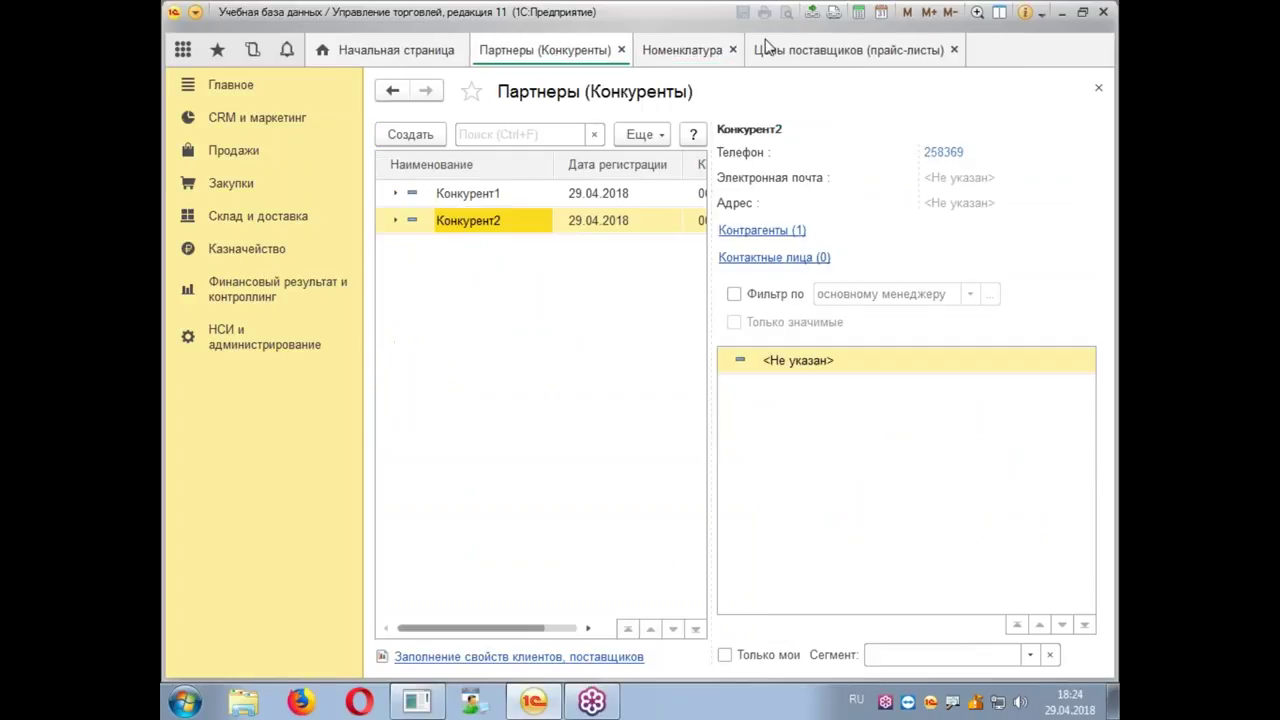
click(855, 48)
click(632, 260)
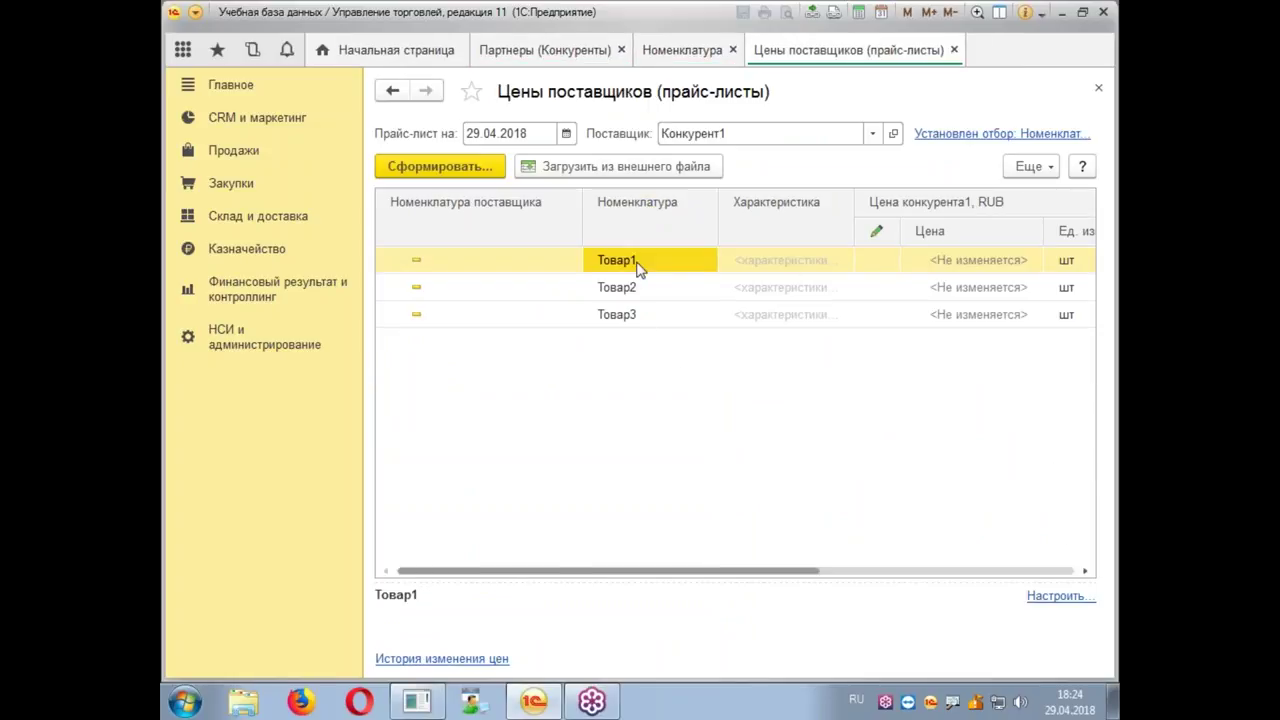
right_click(523, 268)
click(481, 345)
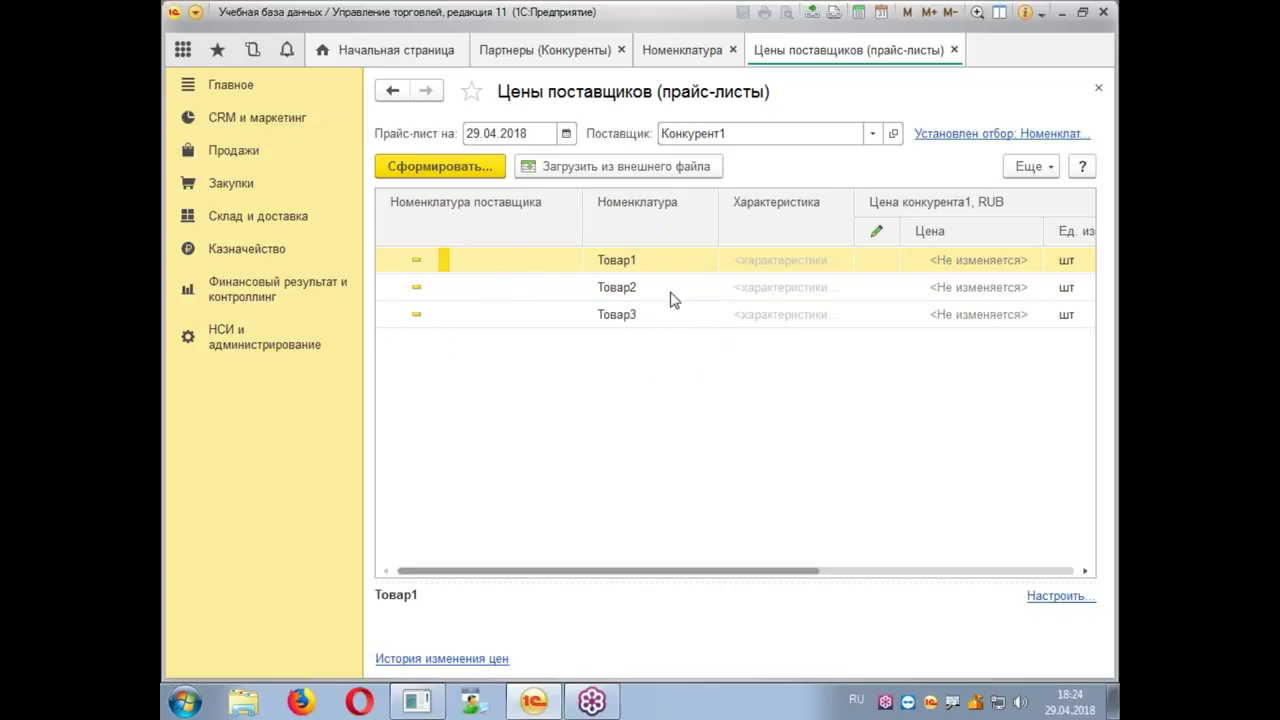
click(634, 262)
click(519, 283)
right_click(521, 262)
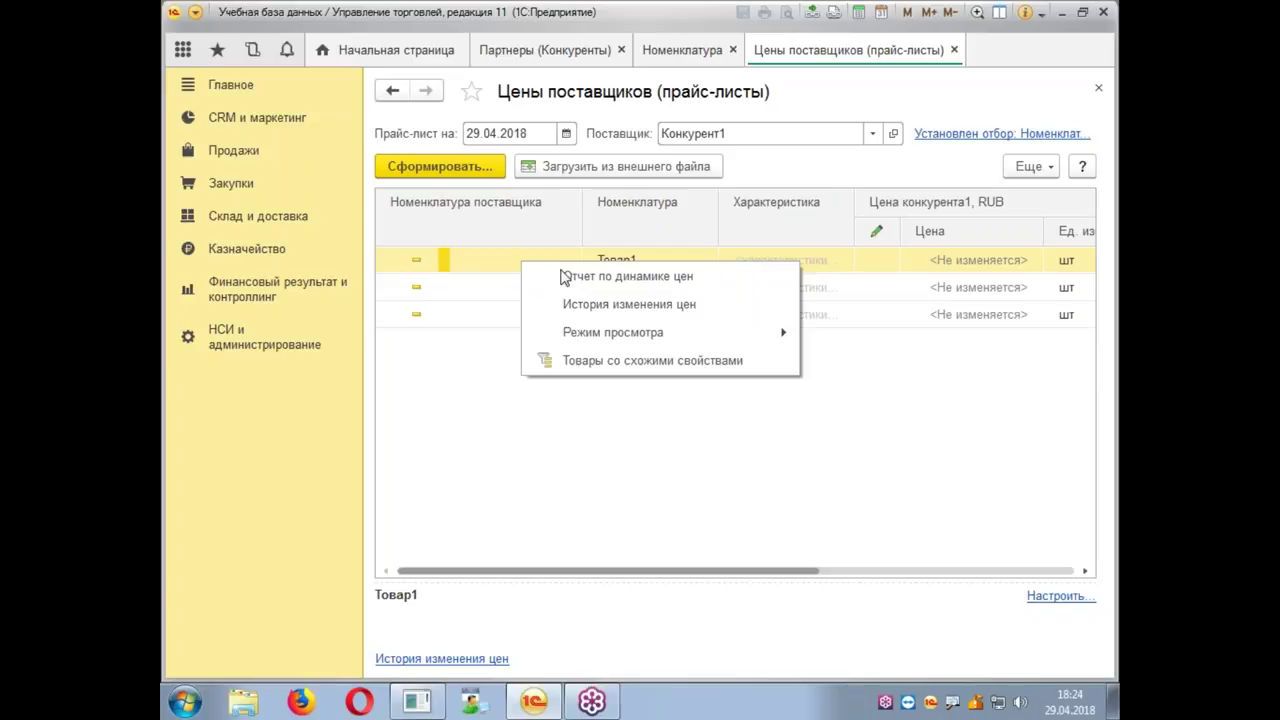
click(481, 268)
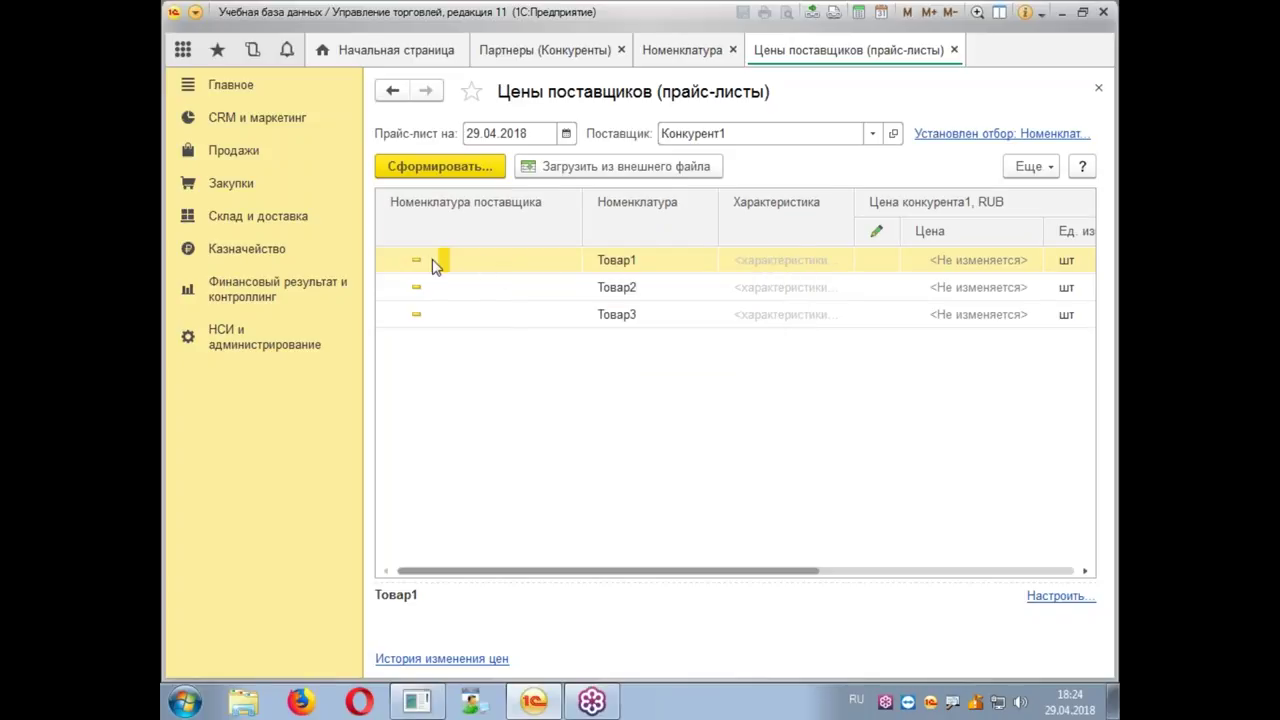
right_click(446, 263)
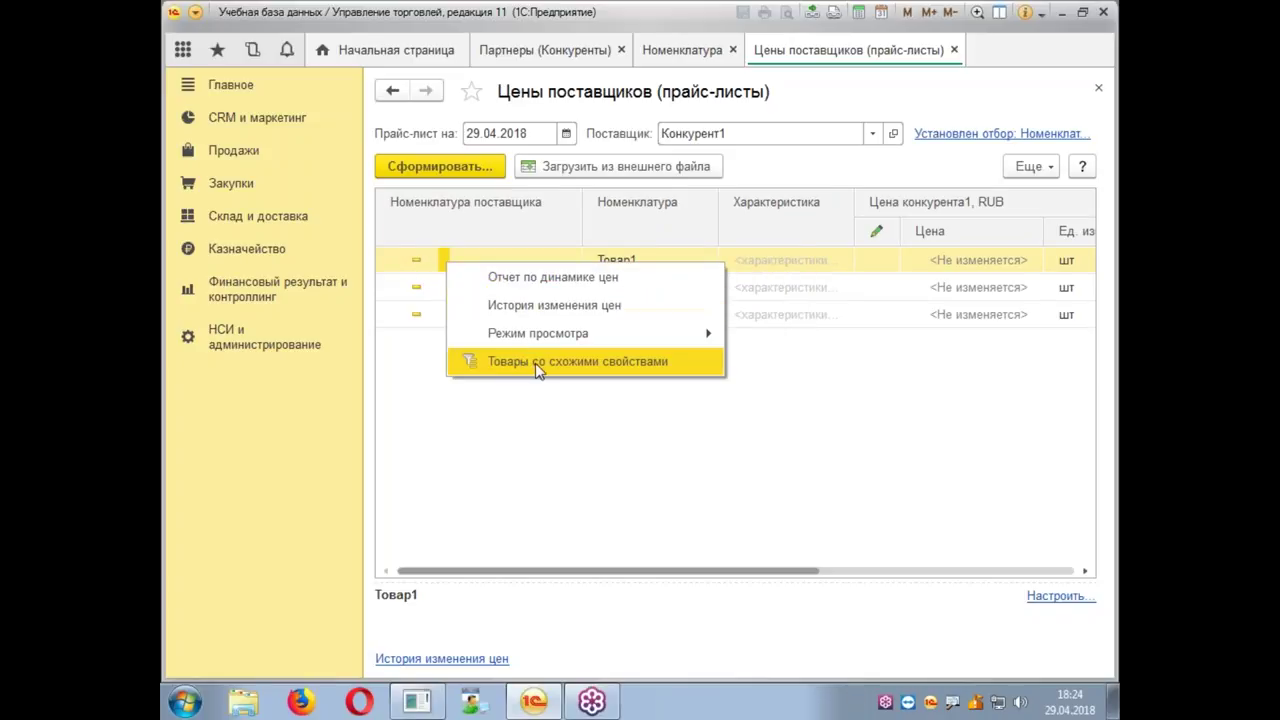
click(537, 318)
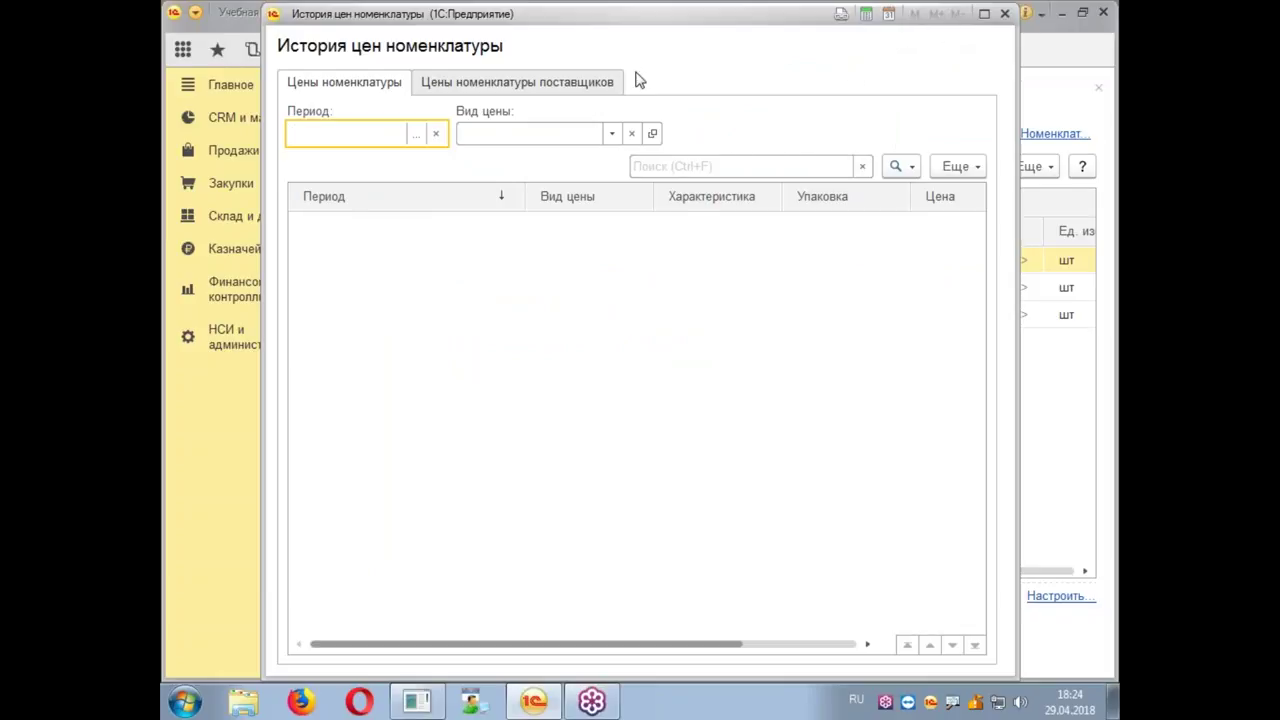
Step: View Товар1's supplier price history, and close both the history and the suppliers' price lists
click(546, 86)
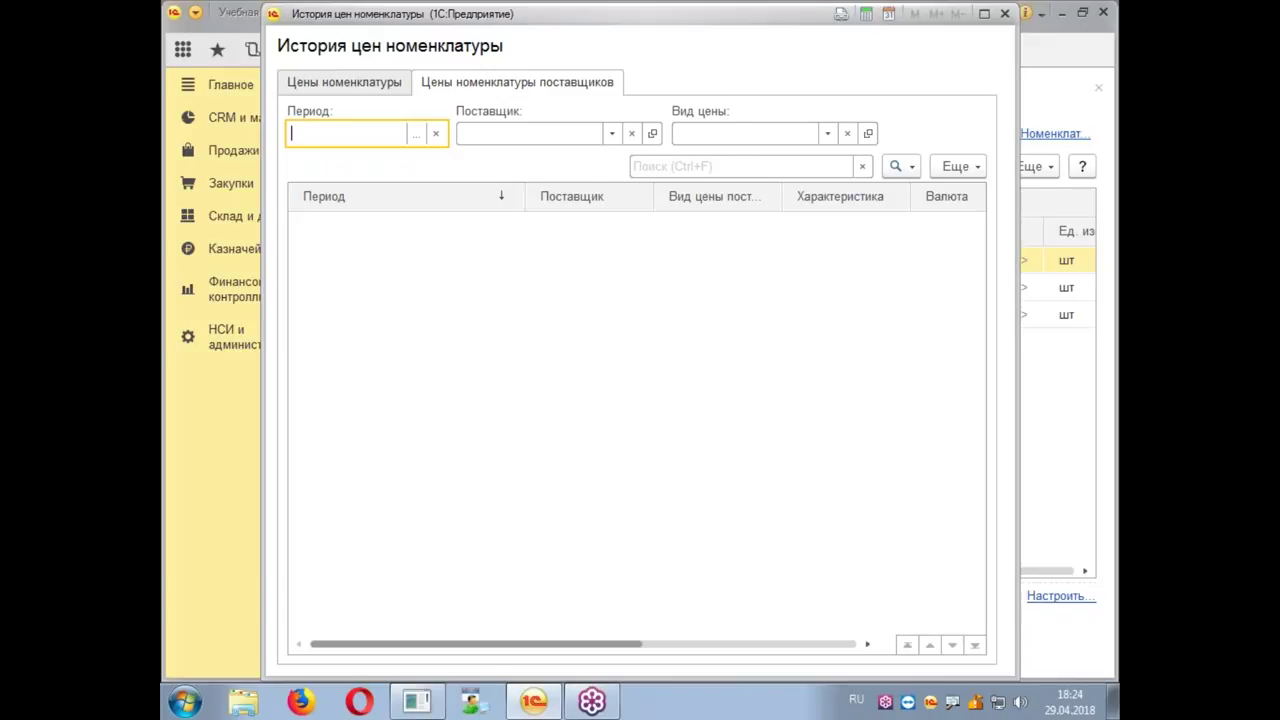
key(Escape)
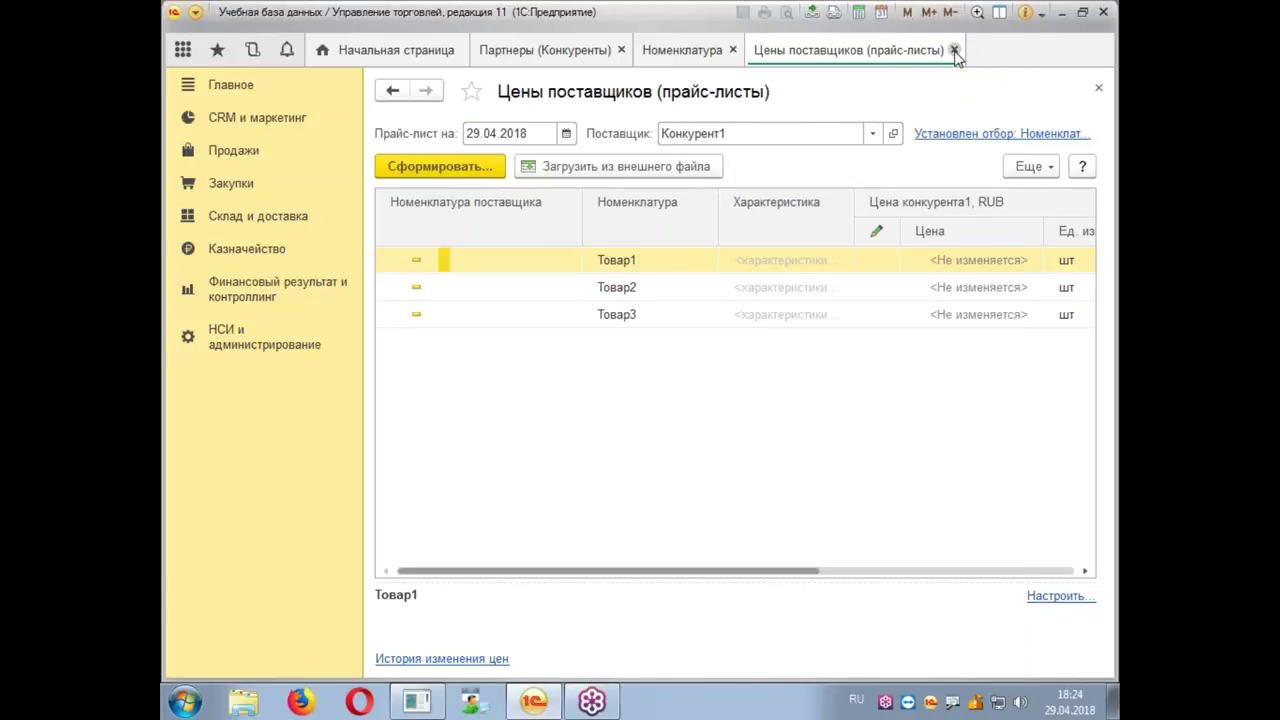
click(954, 50)
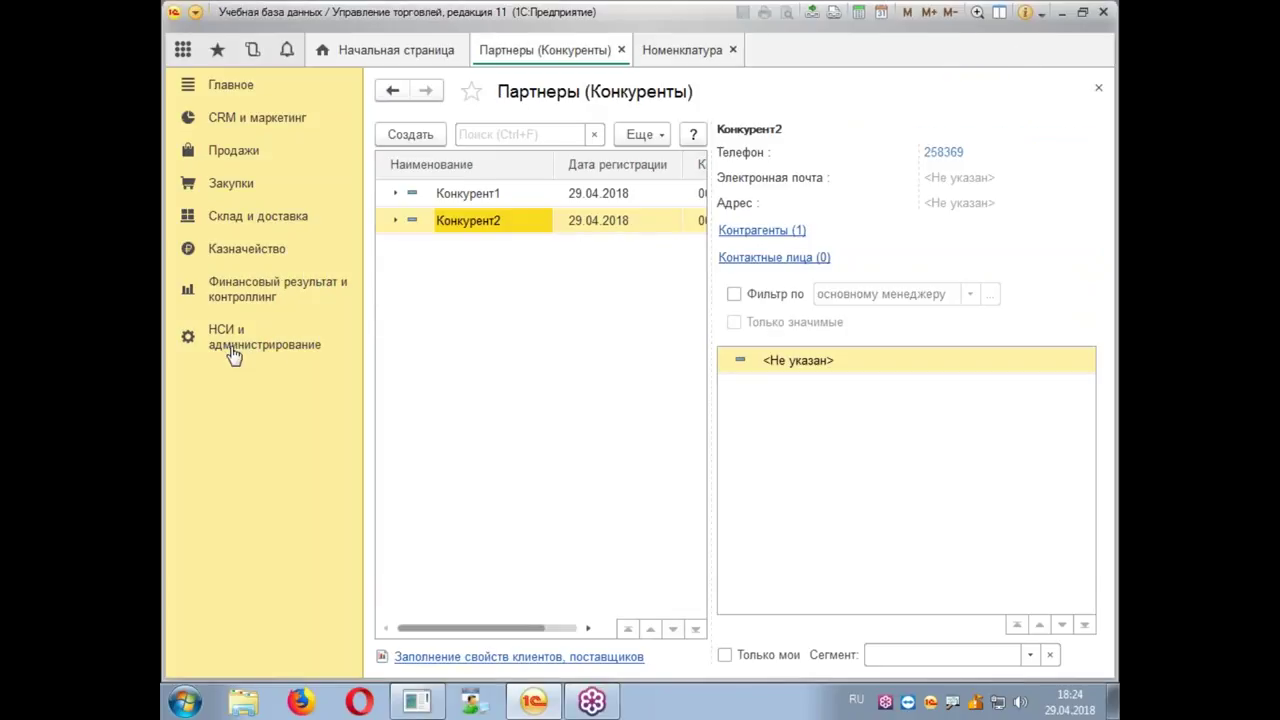
Step: Look through the purchasing and CRM sections and open the settings and directories for CRM and marketing
click(237, 184)
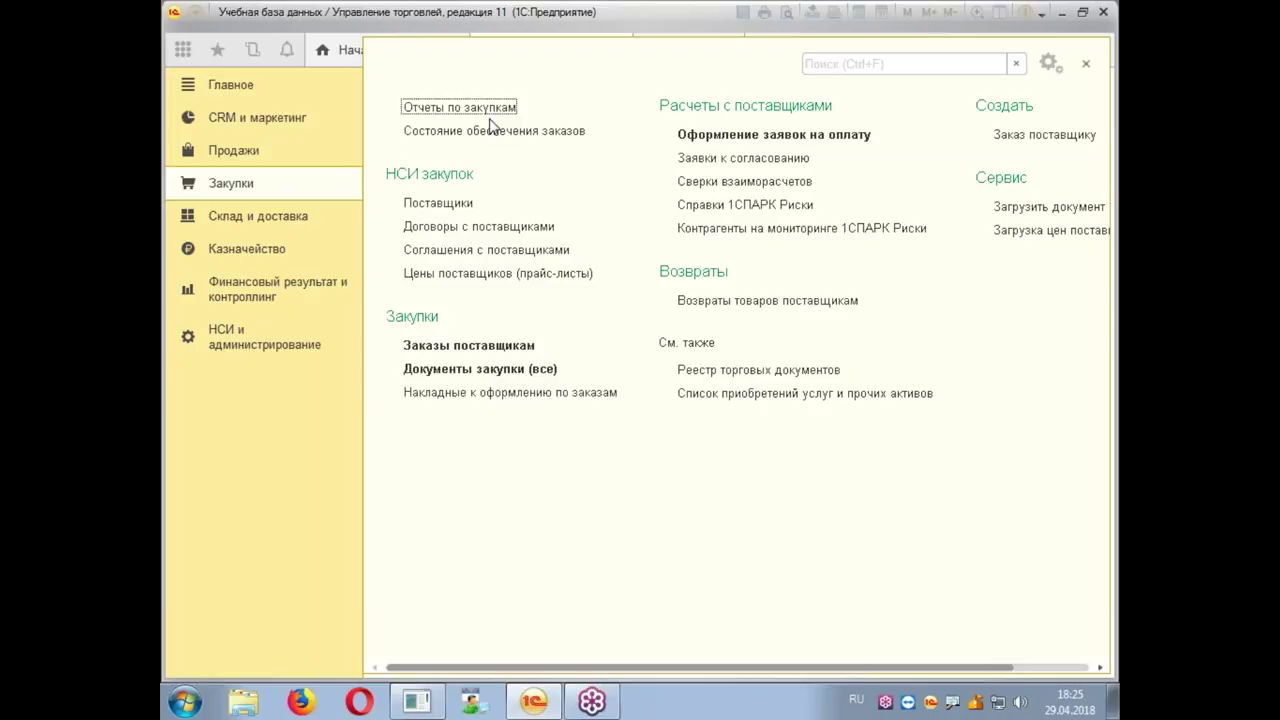
click(265, 121)
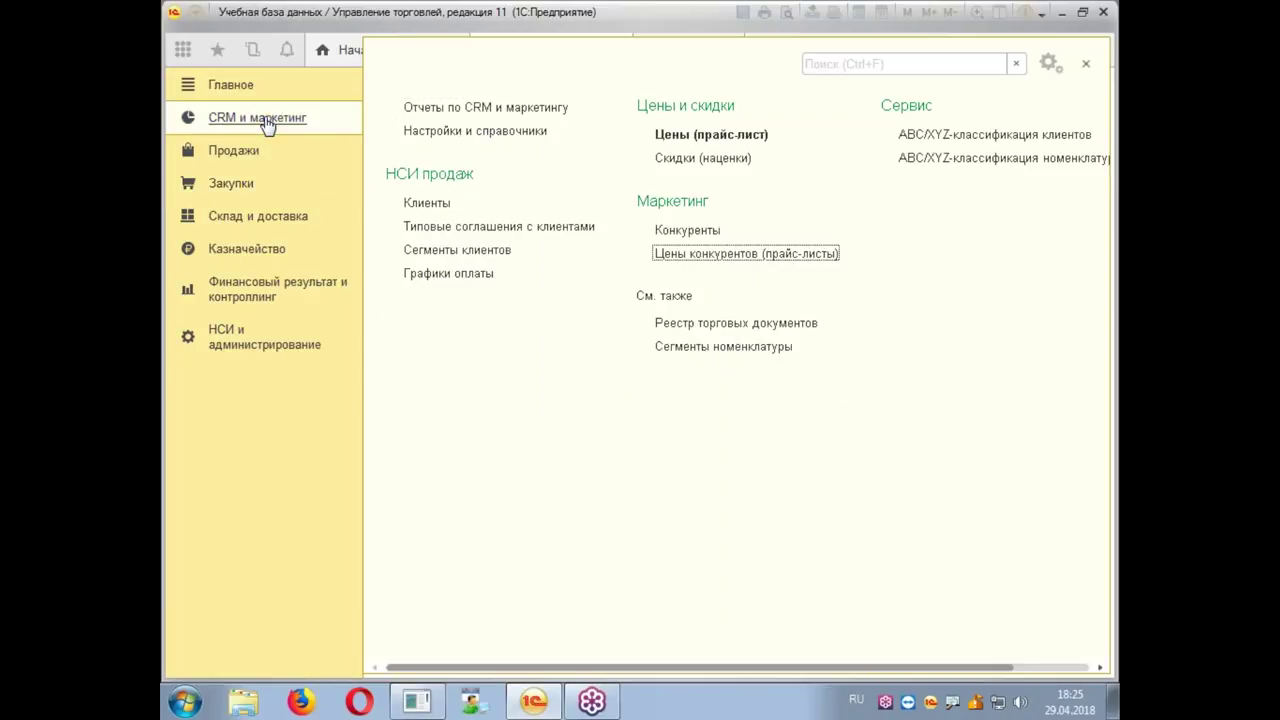
click(445, 135)
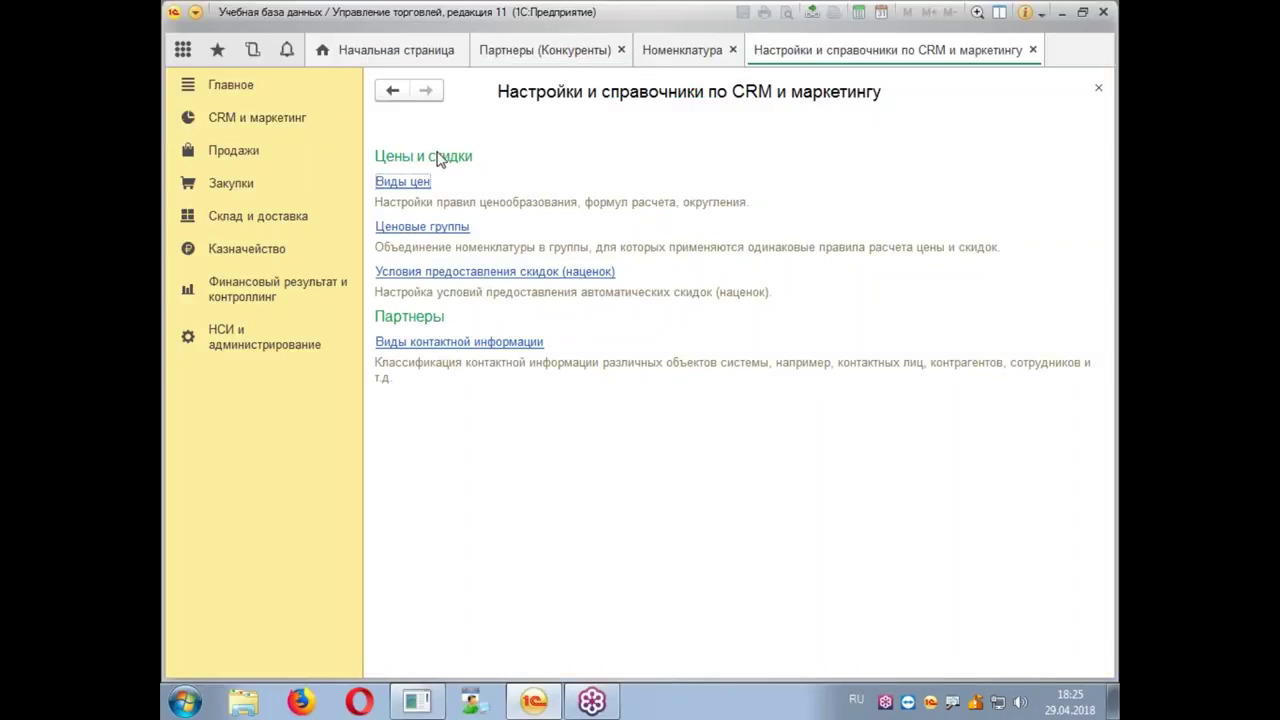
Step: Start a Приобретение товаров и услуг document for Закупка у поставщика, dismiss the counterparty check and look up suppliers beginning with "ко"
click(236, 180)
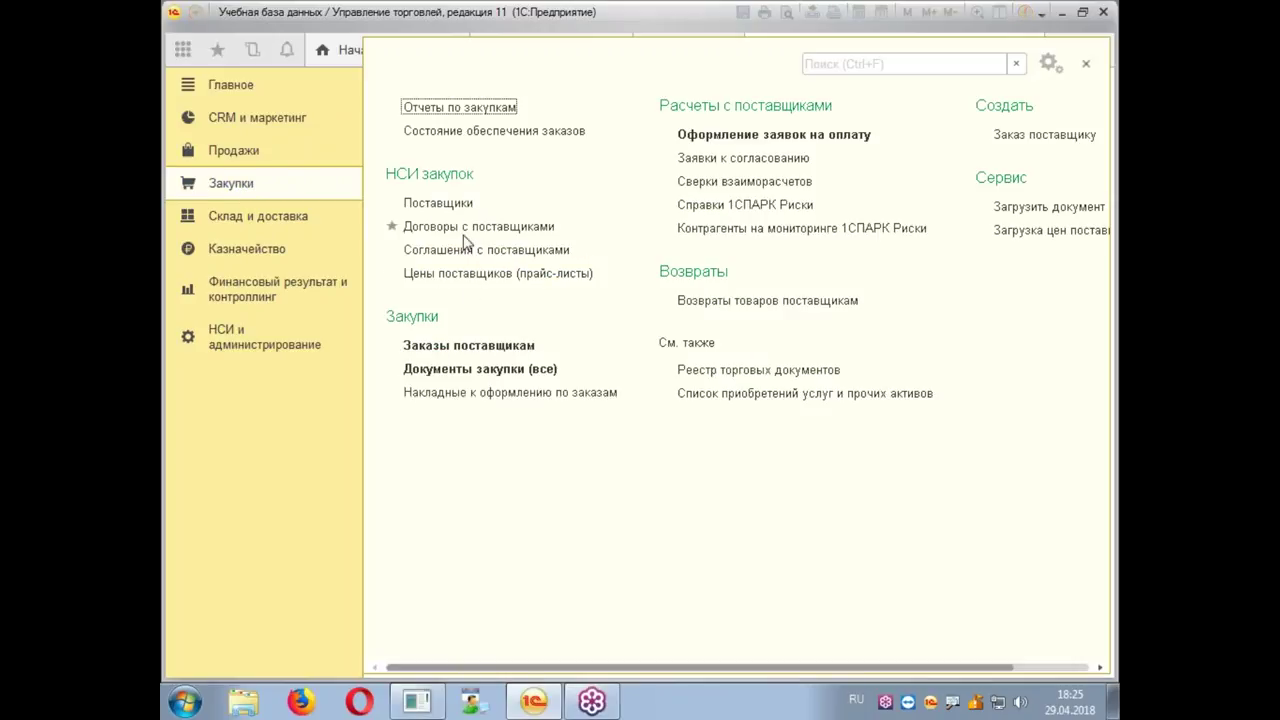
click(512, 369)
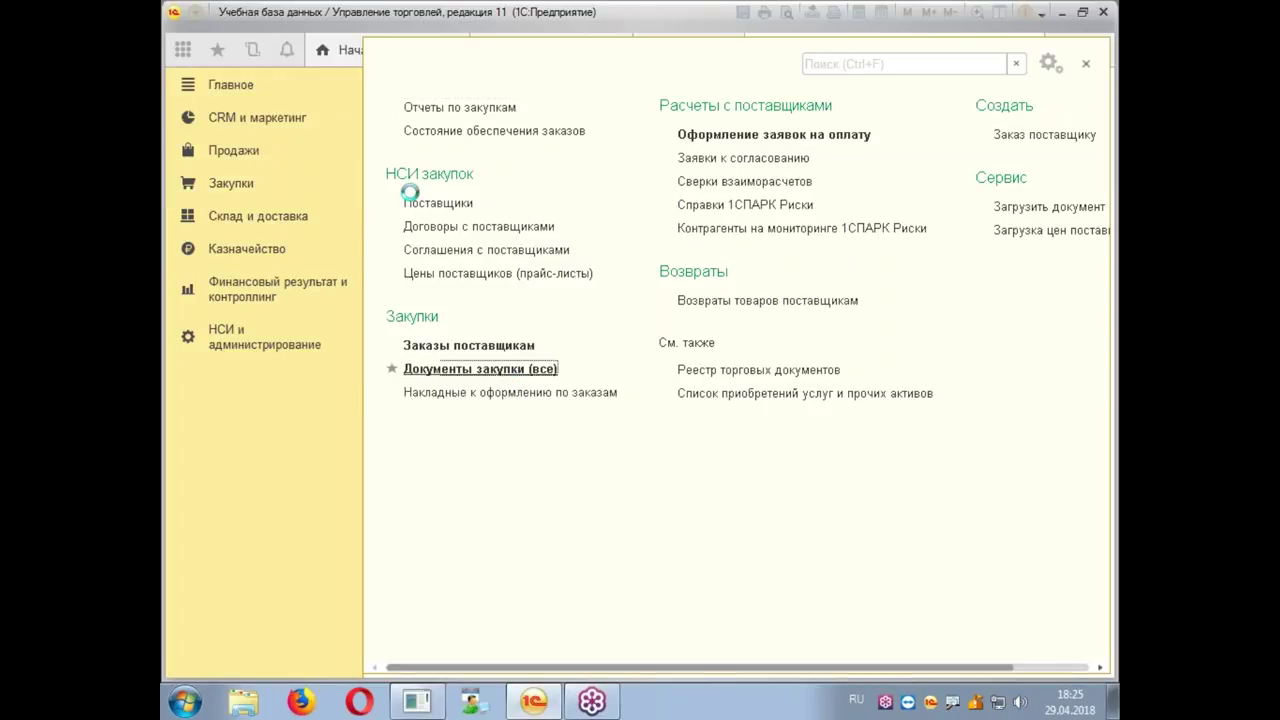
click(422, 230)
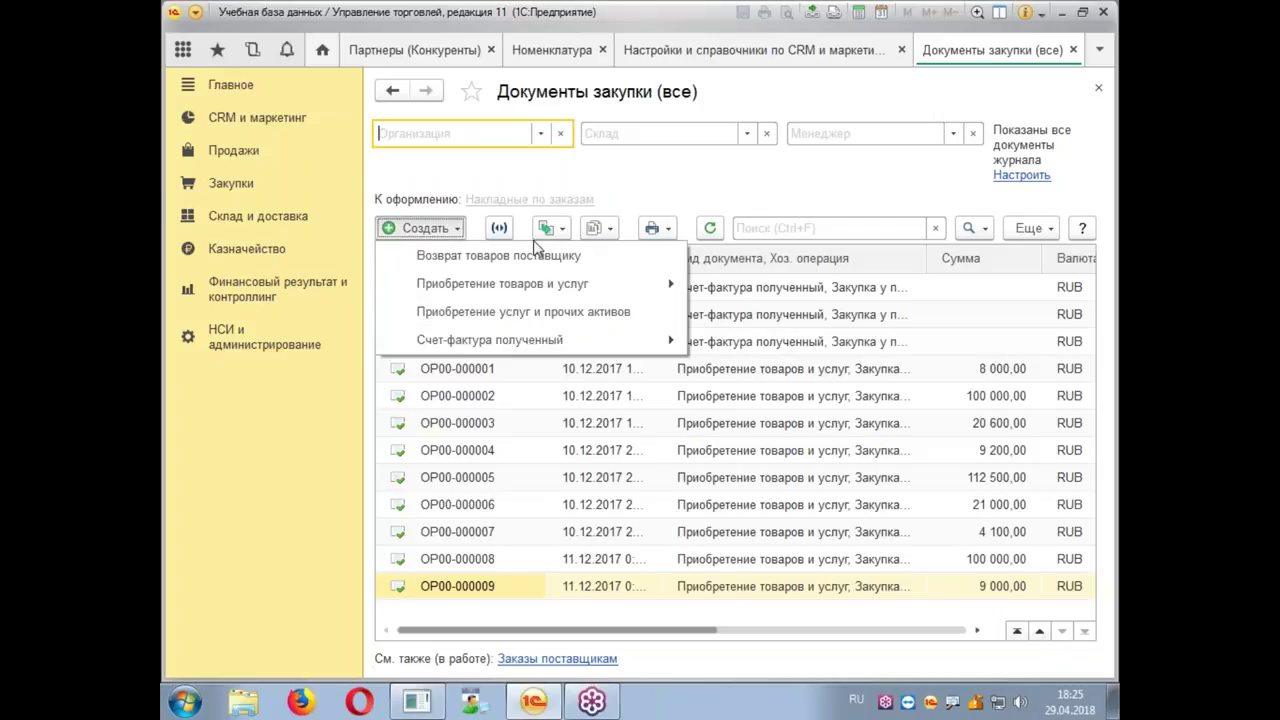
mouse_move(549, 289)
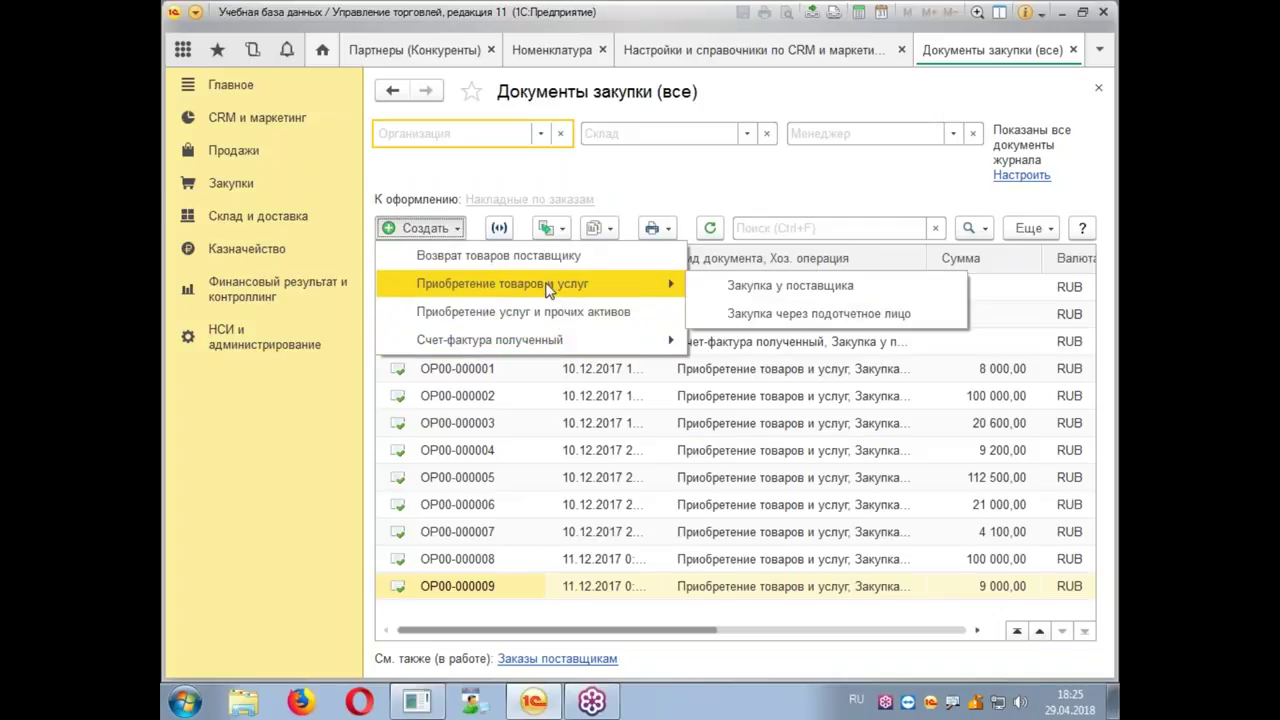
click(720, 285)
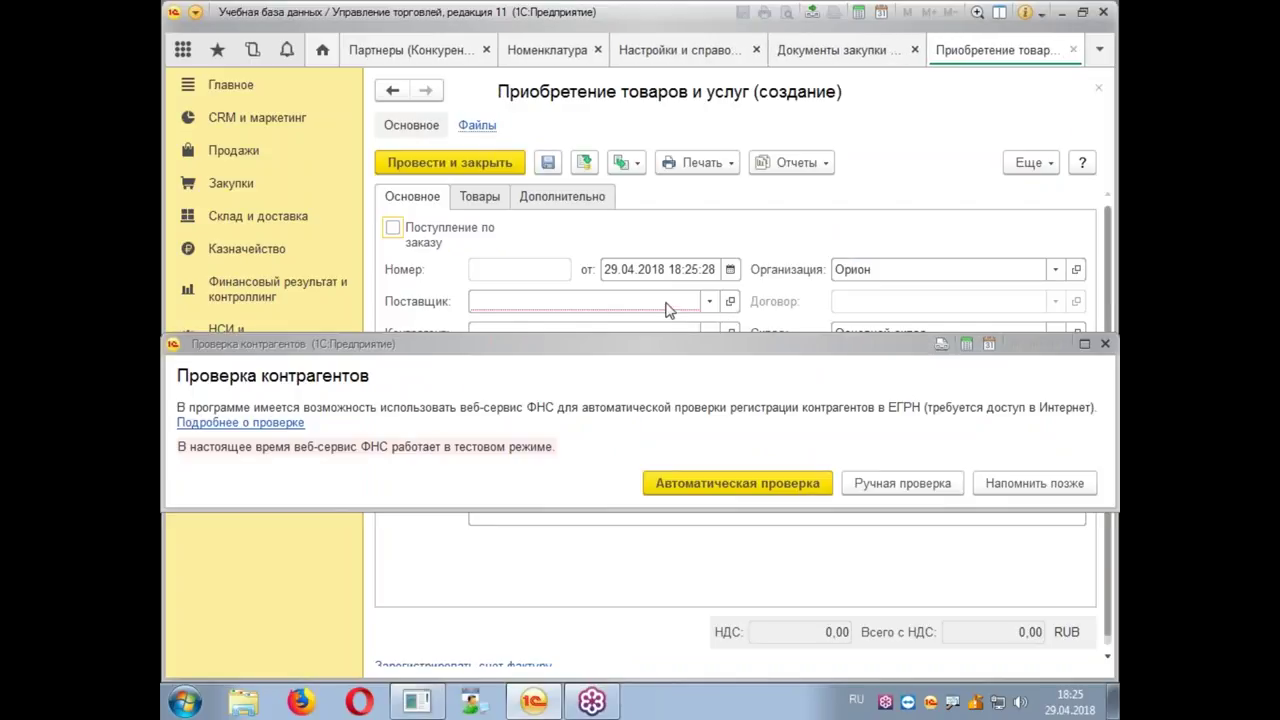
click(1105, 344)
click(573, 298)
text(ко)
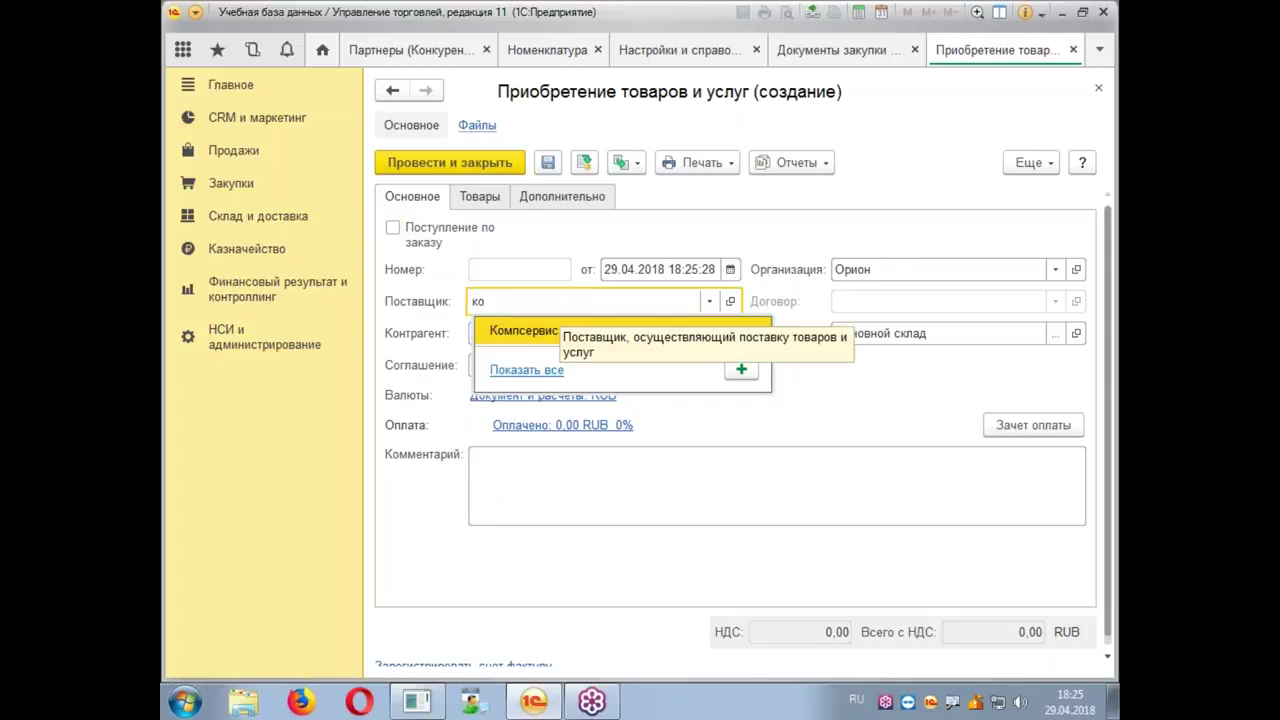
key(Escape)
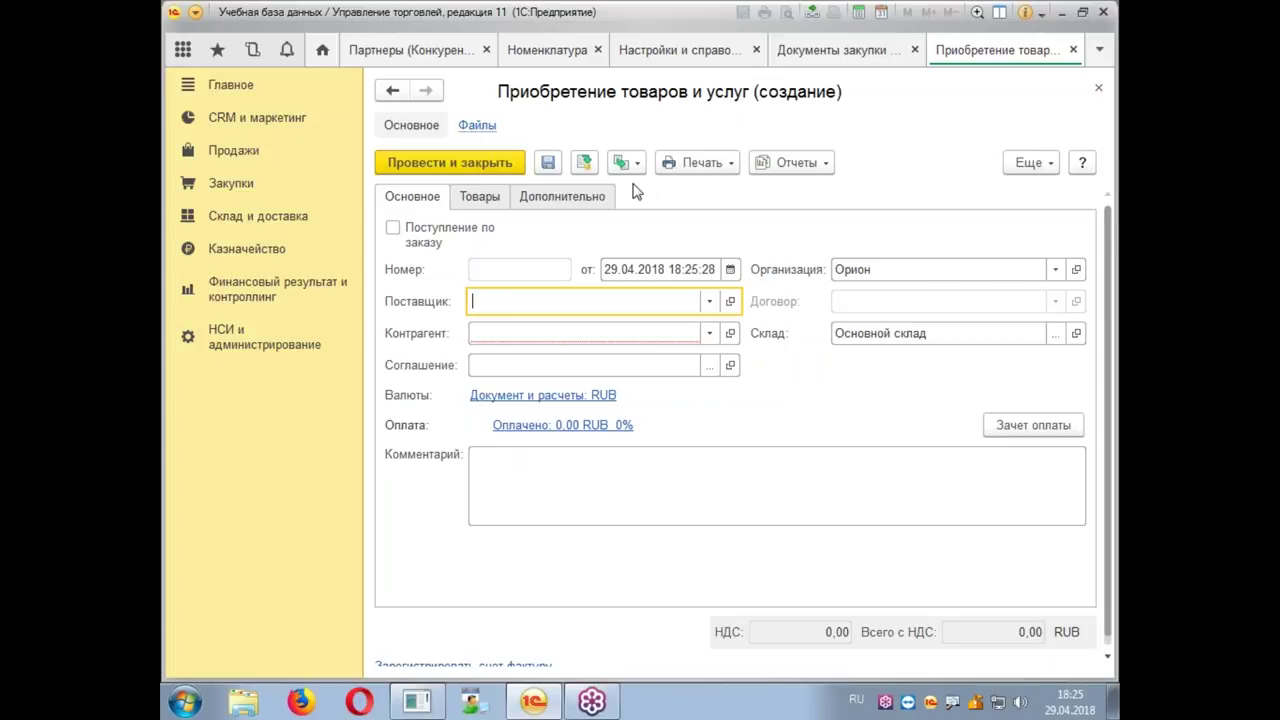
Step: Add Товар1 to the purchase document's goods and try to go to the supplier's item from that row
click(479, 196)
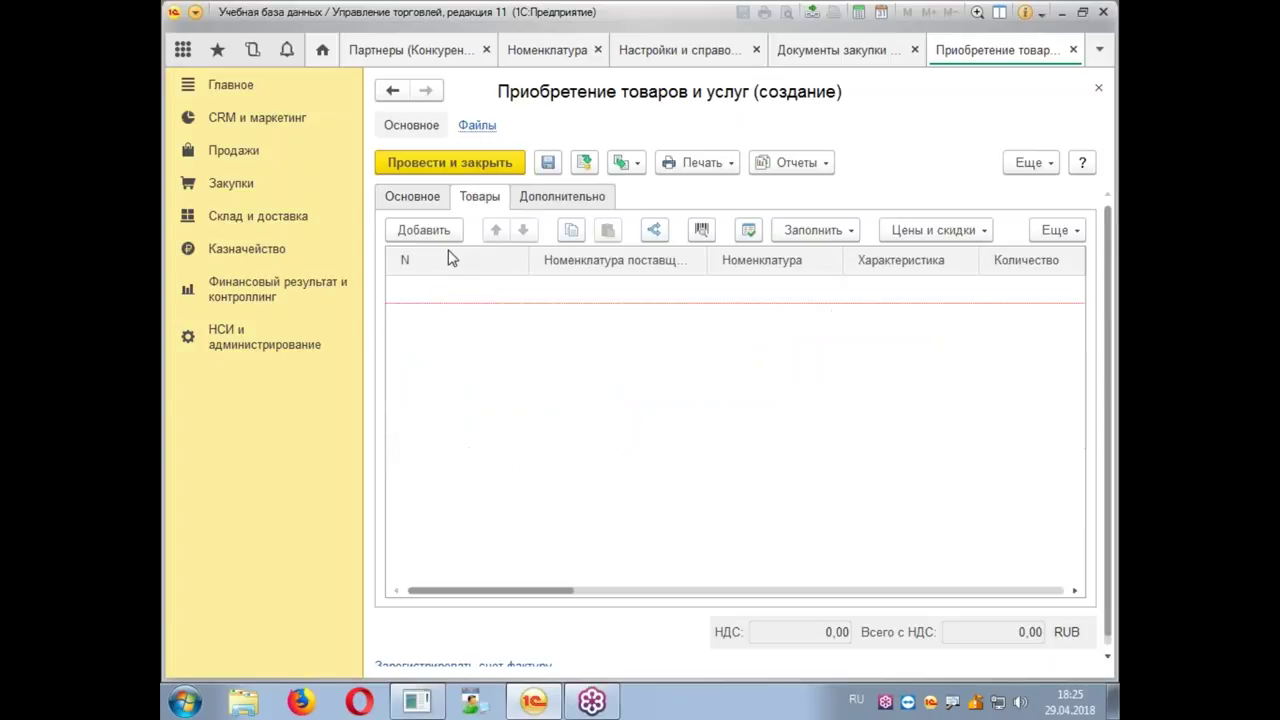
click(404, 227)
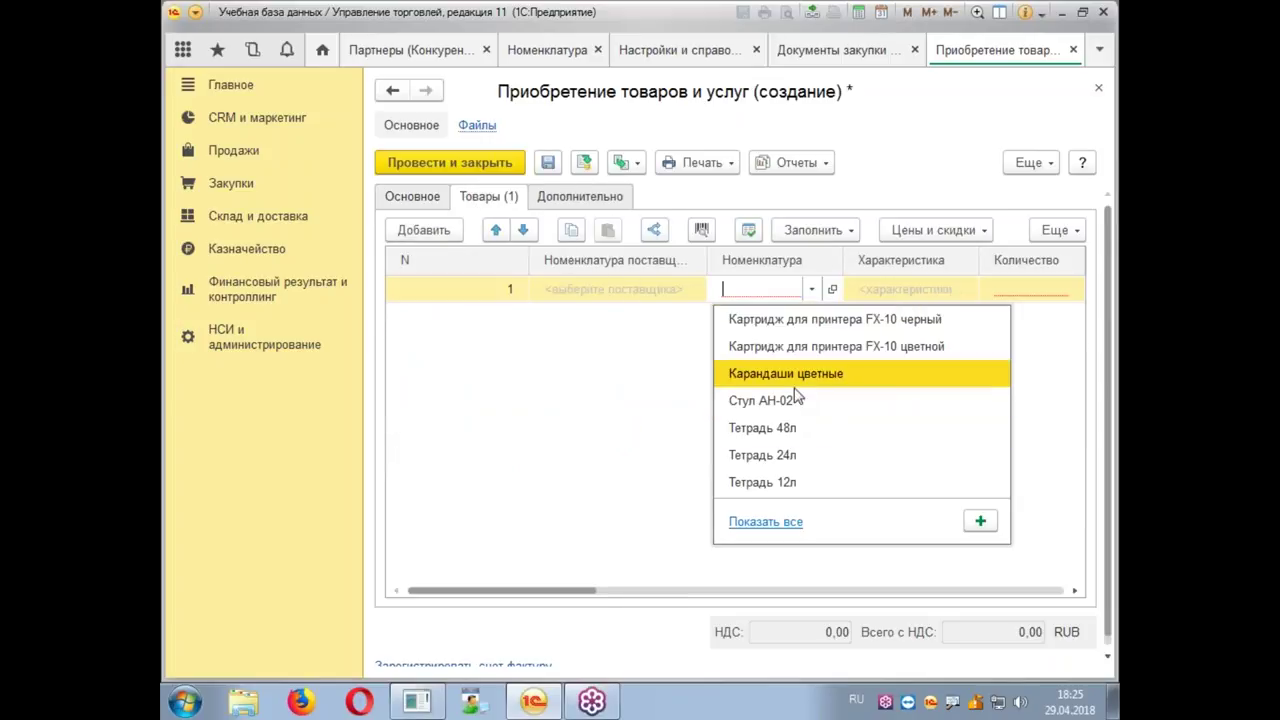
text(това)
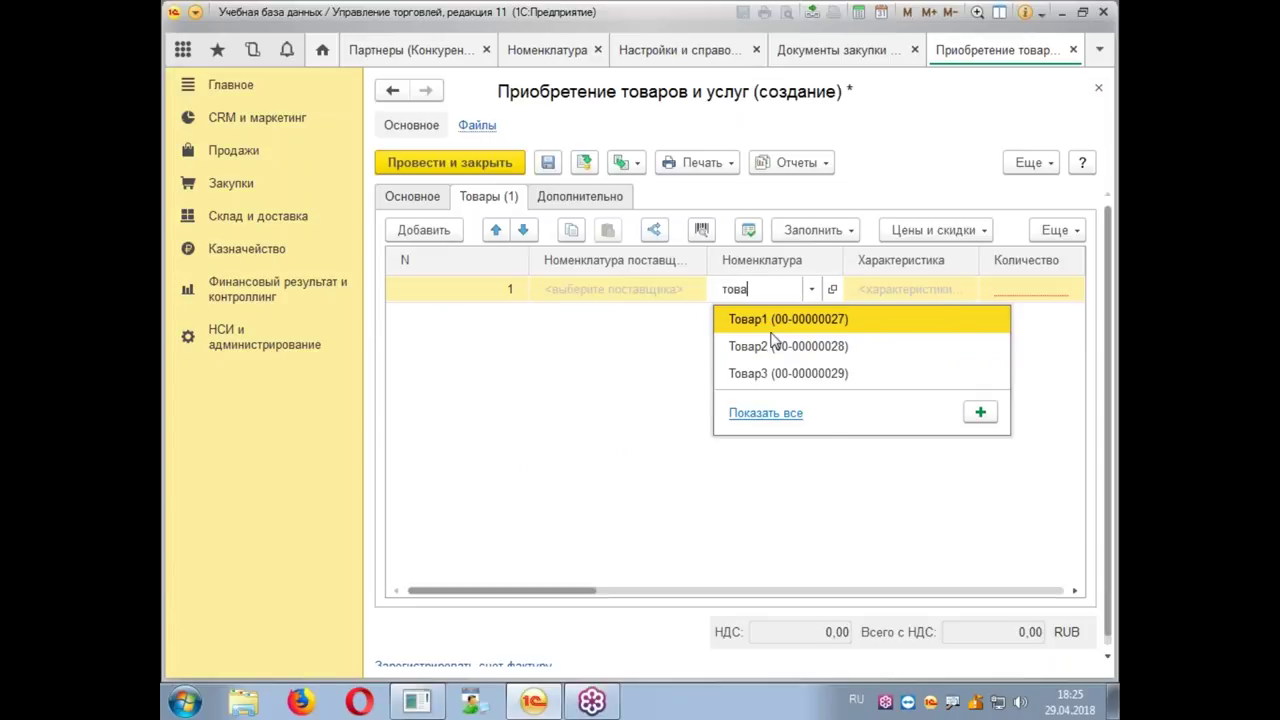
text(р)
key(Return)
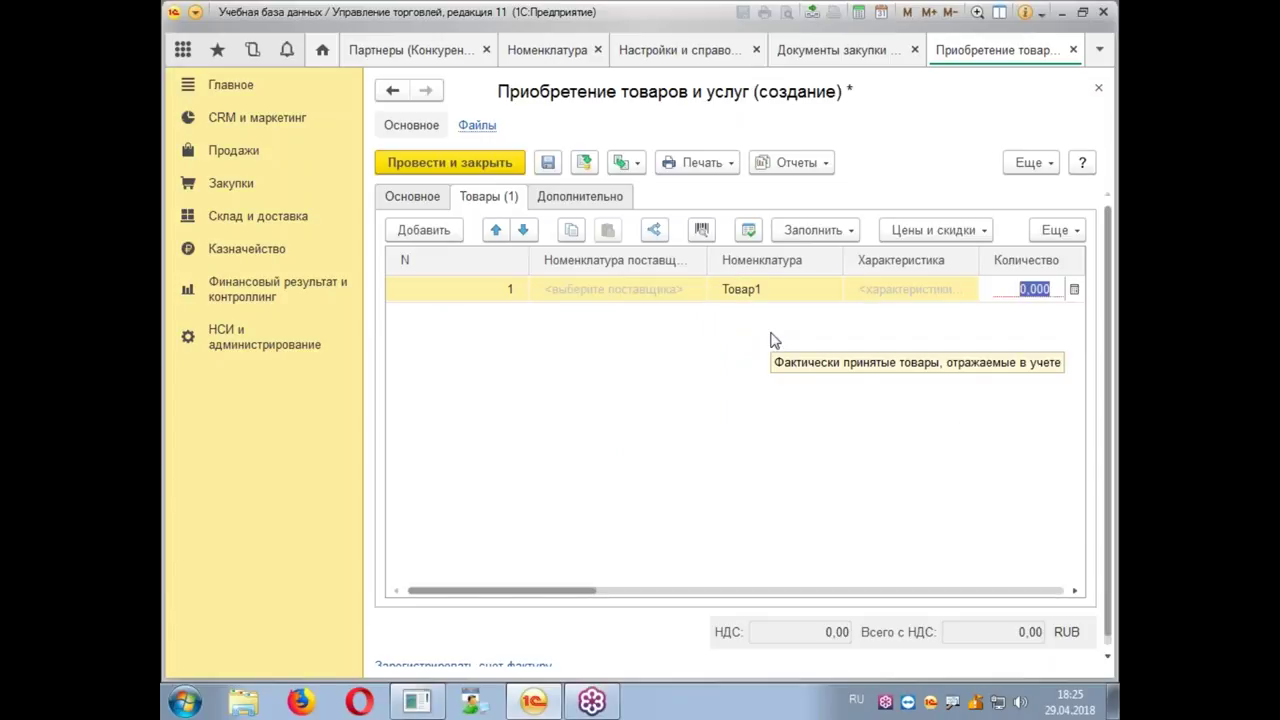
click(652, 292)
right_click(652, 298)
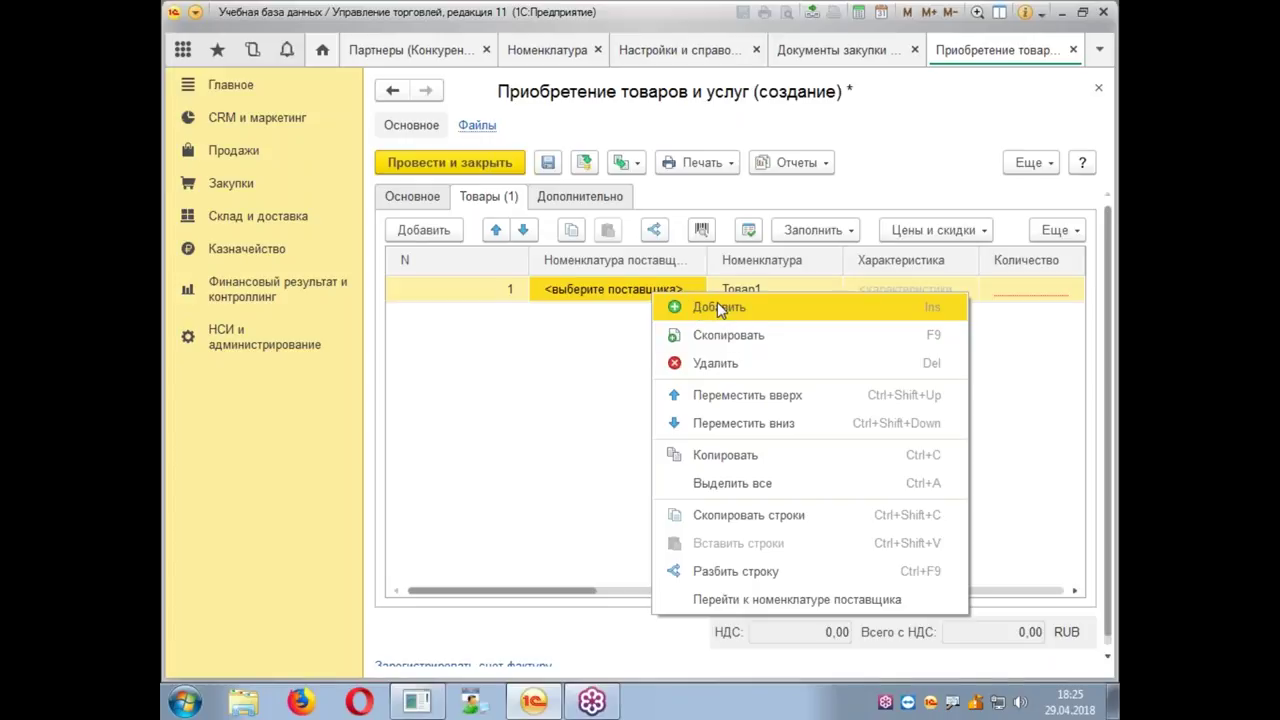
click(881, 600)
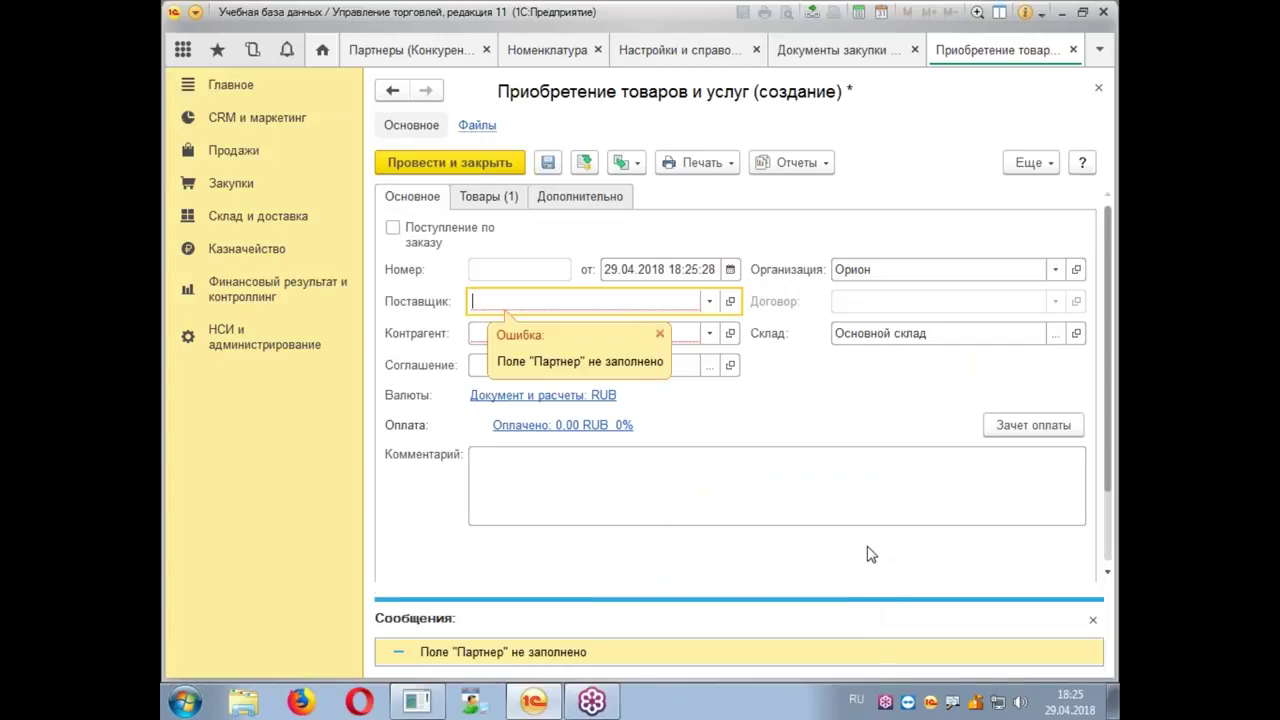
Step: Close the purchase document without saving, and close the purchase documents list and the CRM settings page
click(1073, 49)
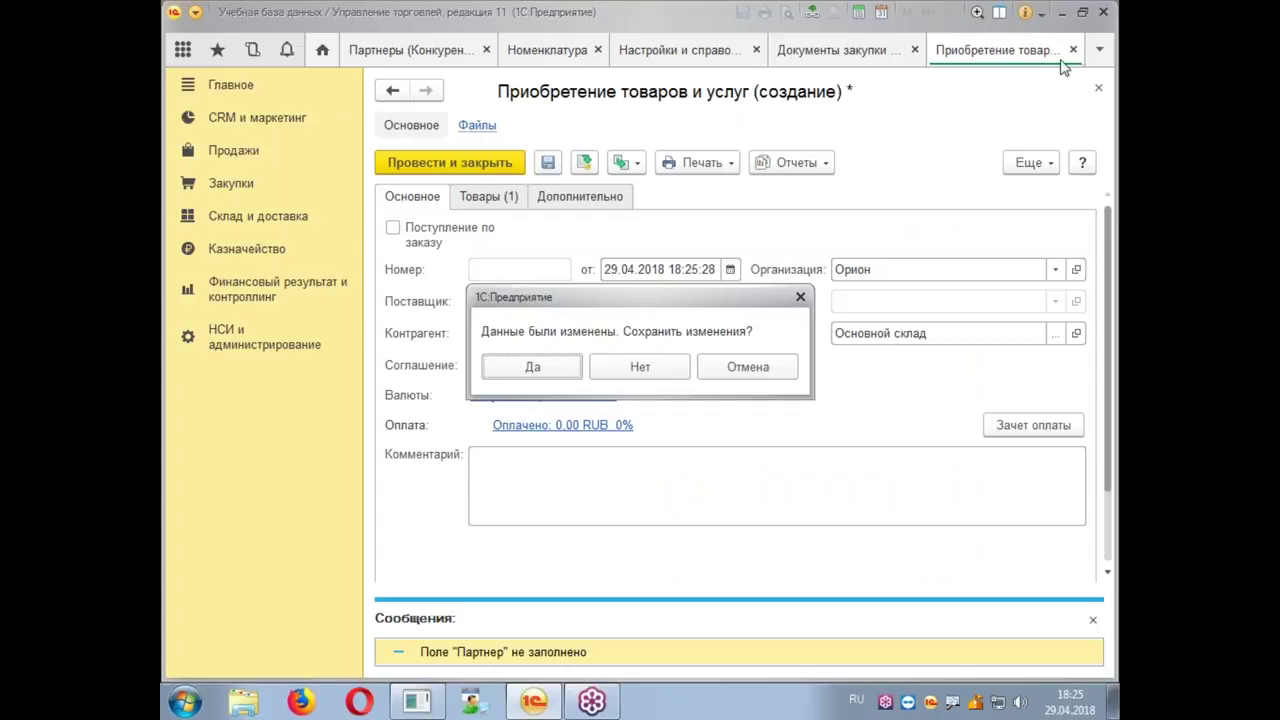
click(800, 297)
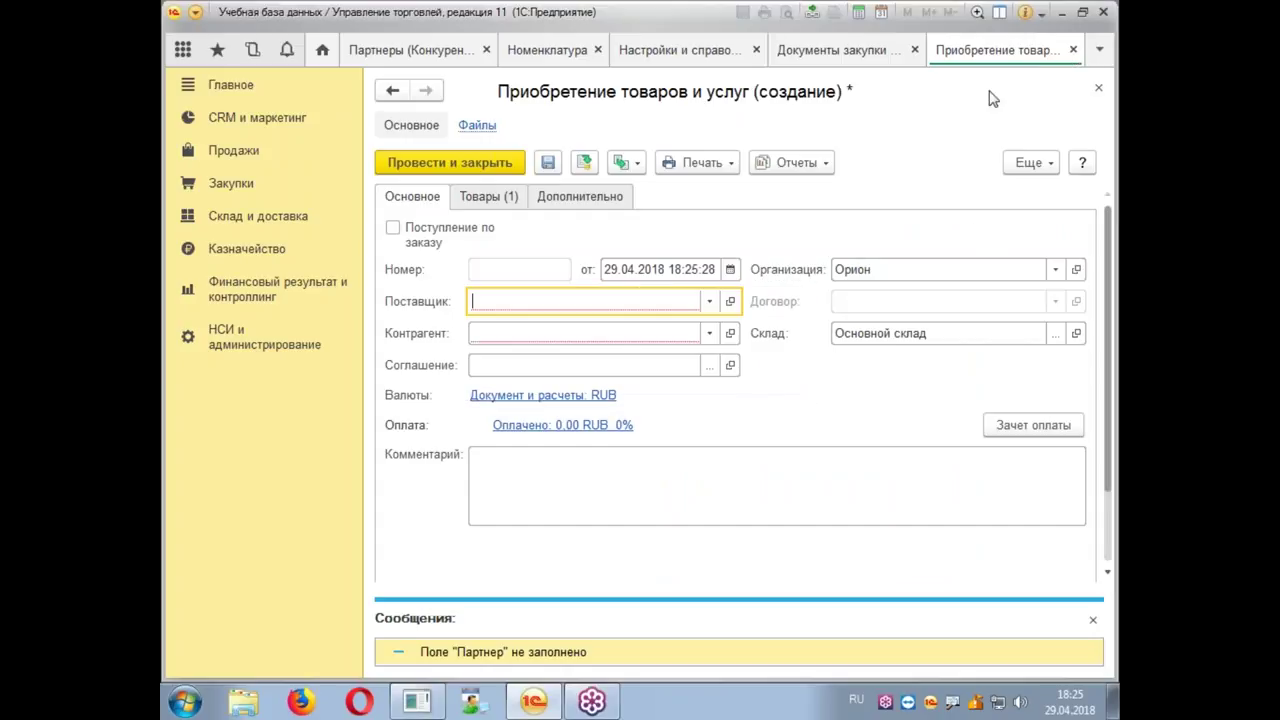
click(1073, 50)
click(640, 367)
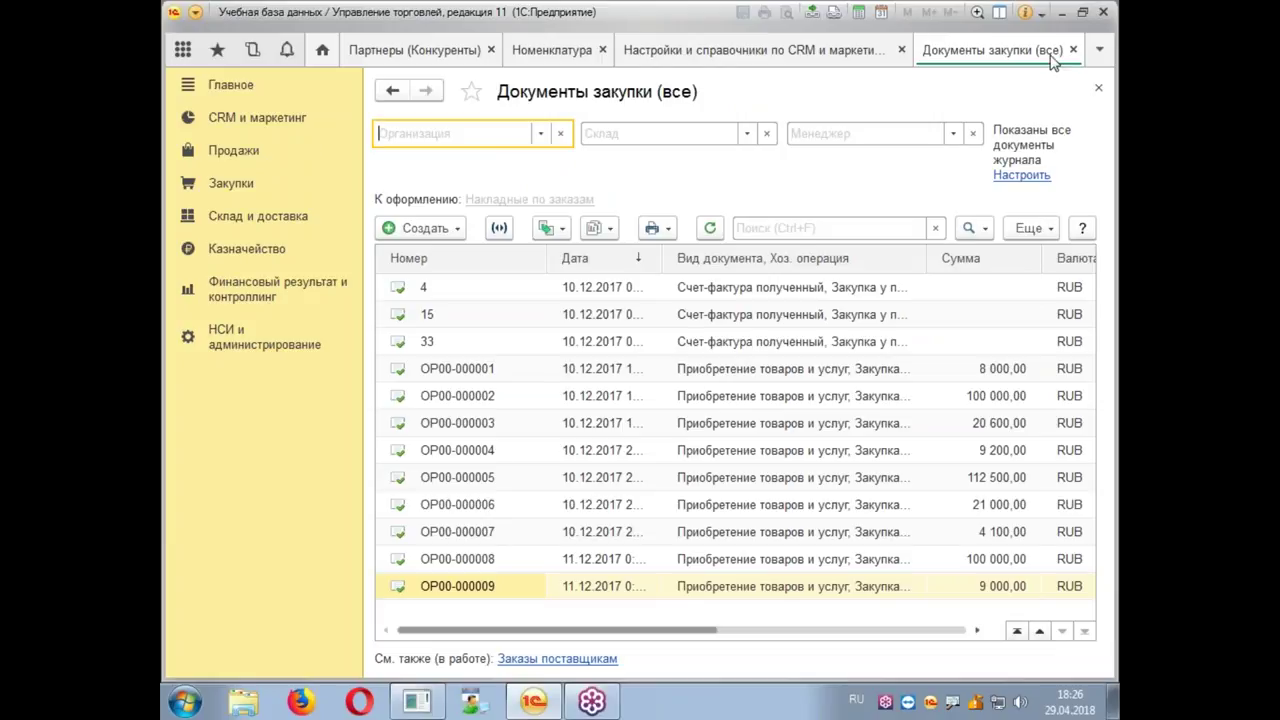
click(1075, 50)
click(1034, 50)
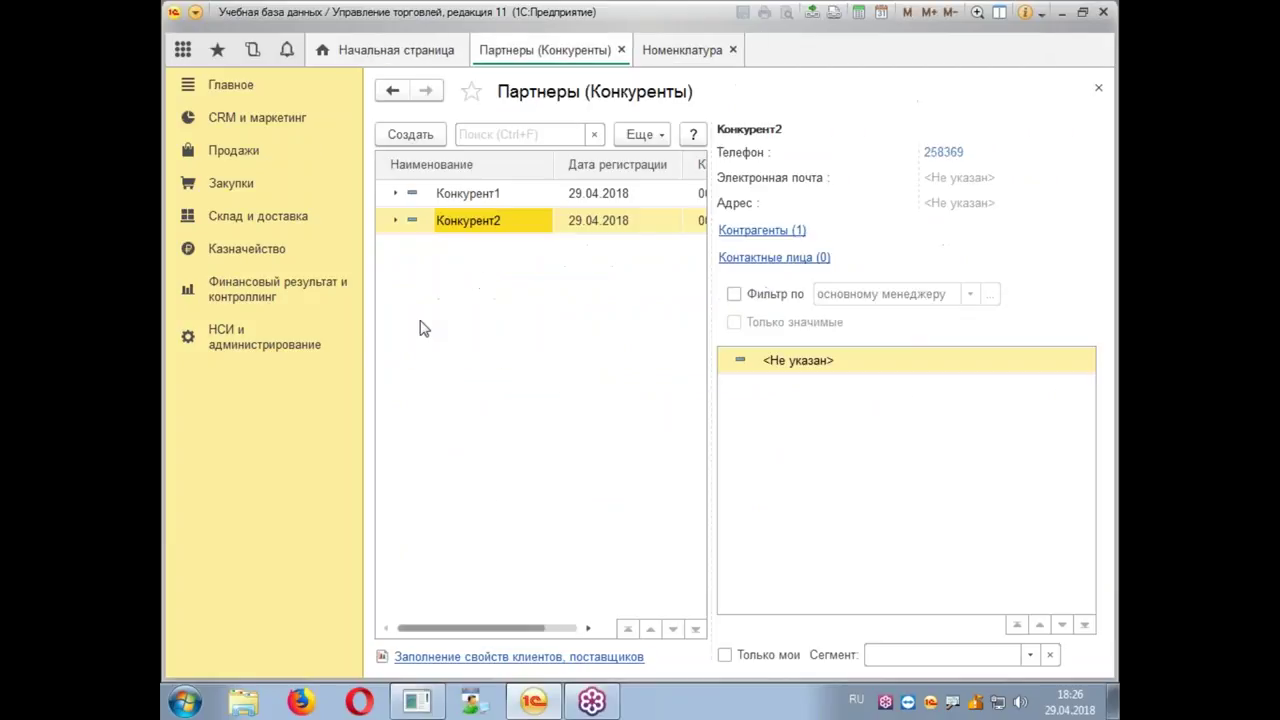
Step: Open the Конкурент1 card from the general partners list and show its Номенклатура поставщика list
click(243, 343)
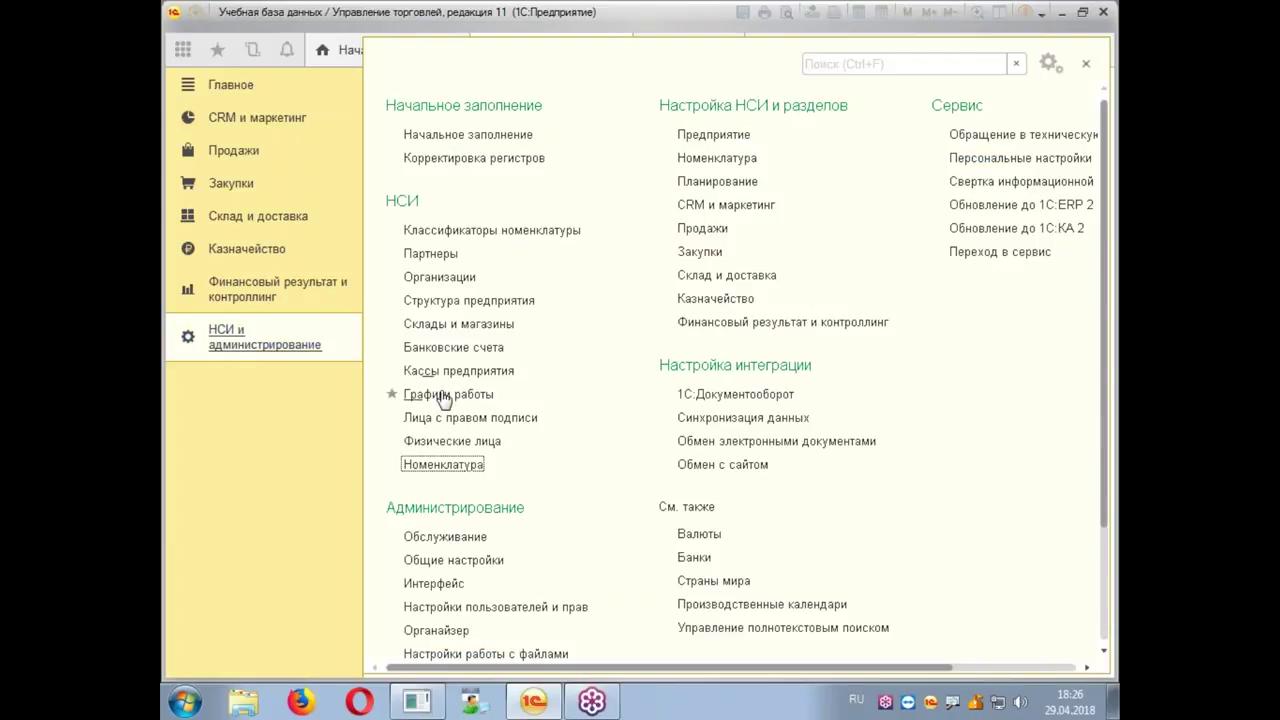
click(430, 254)
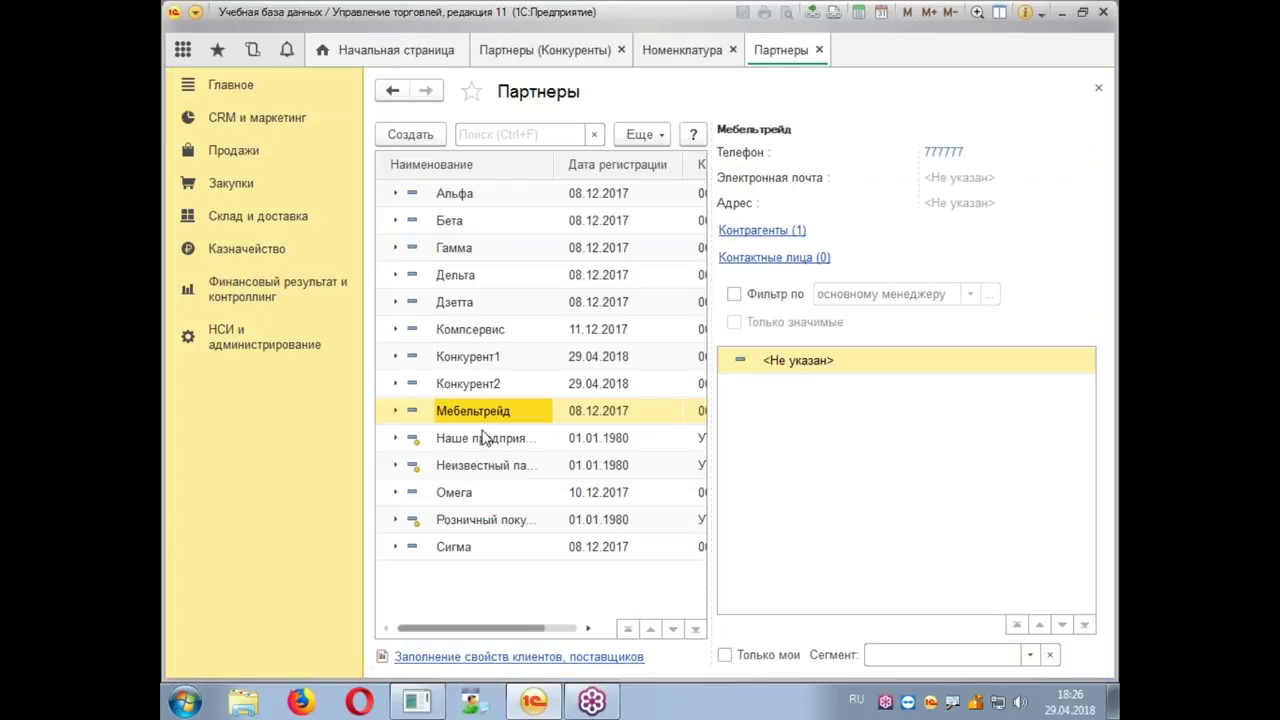
click(467, 360)
double_click(463, 357)
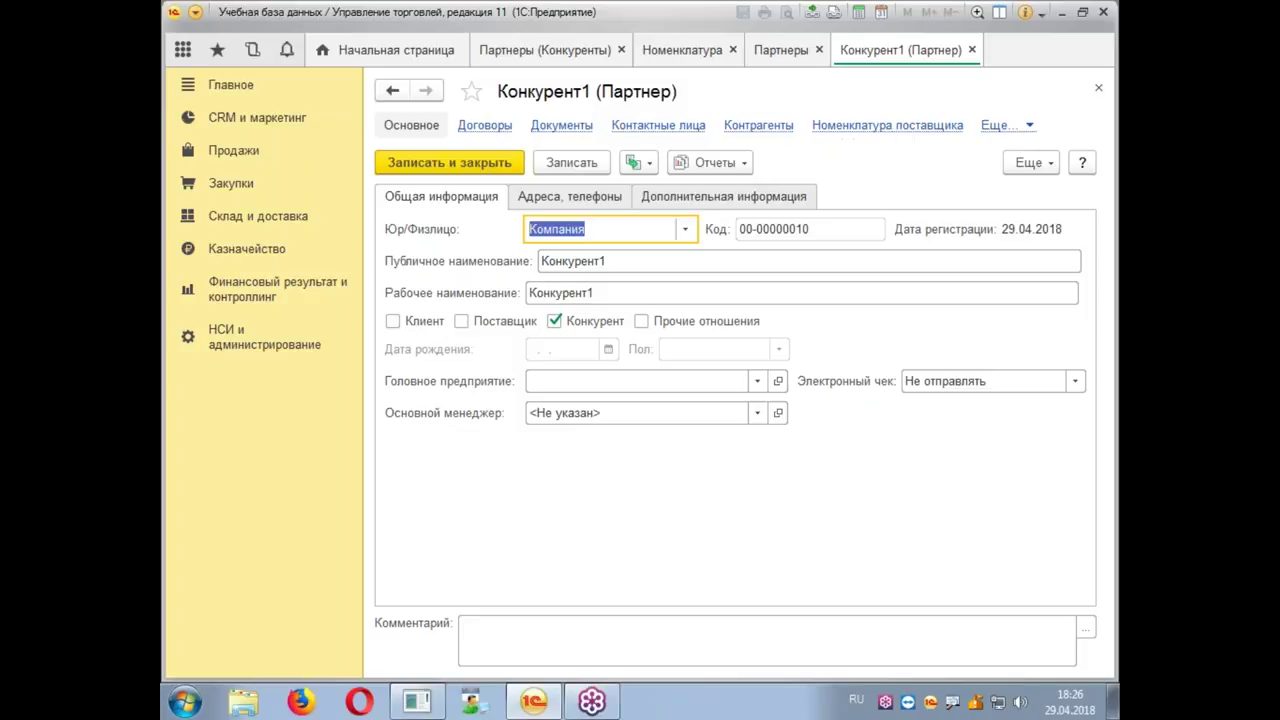
click(892, 125)
Step: Create and save a supplier item named Товар-1 for Конкурент1, matched to the item Товар1
click(418, 195)
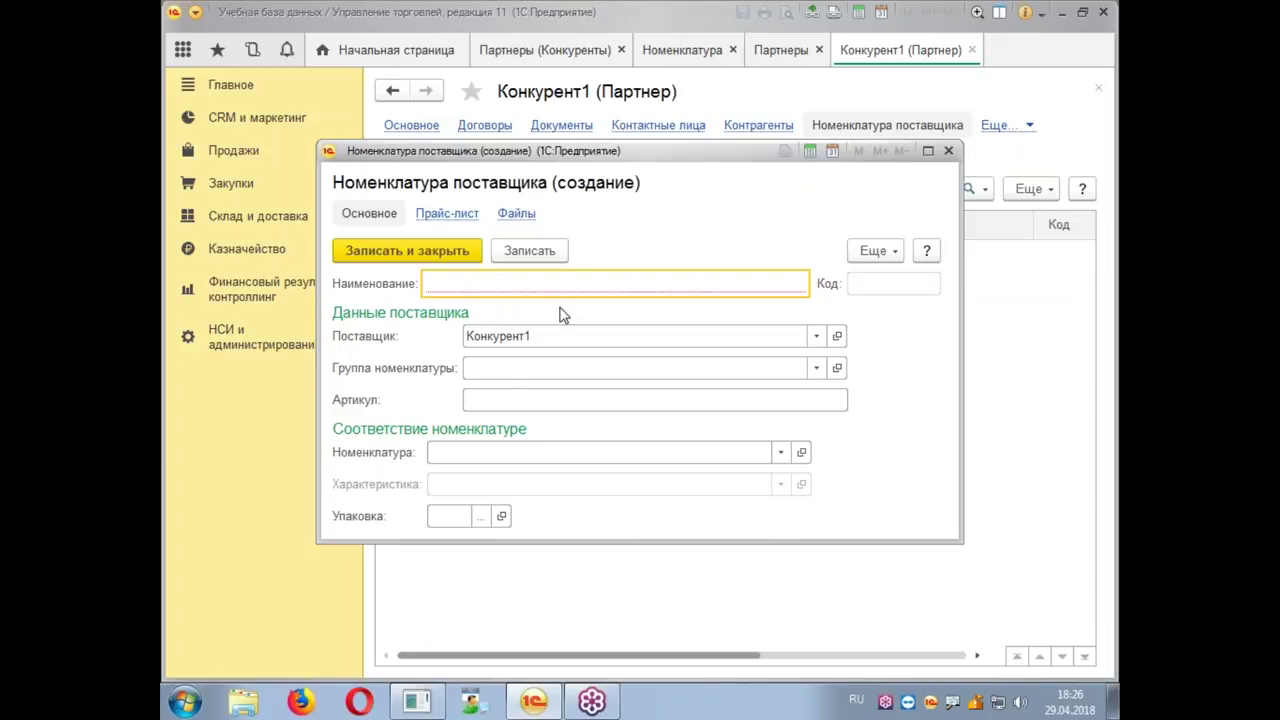
click(518, 451)
click(532, 506)
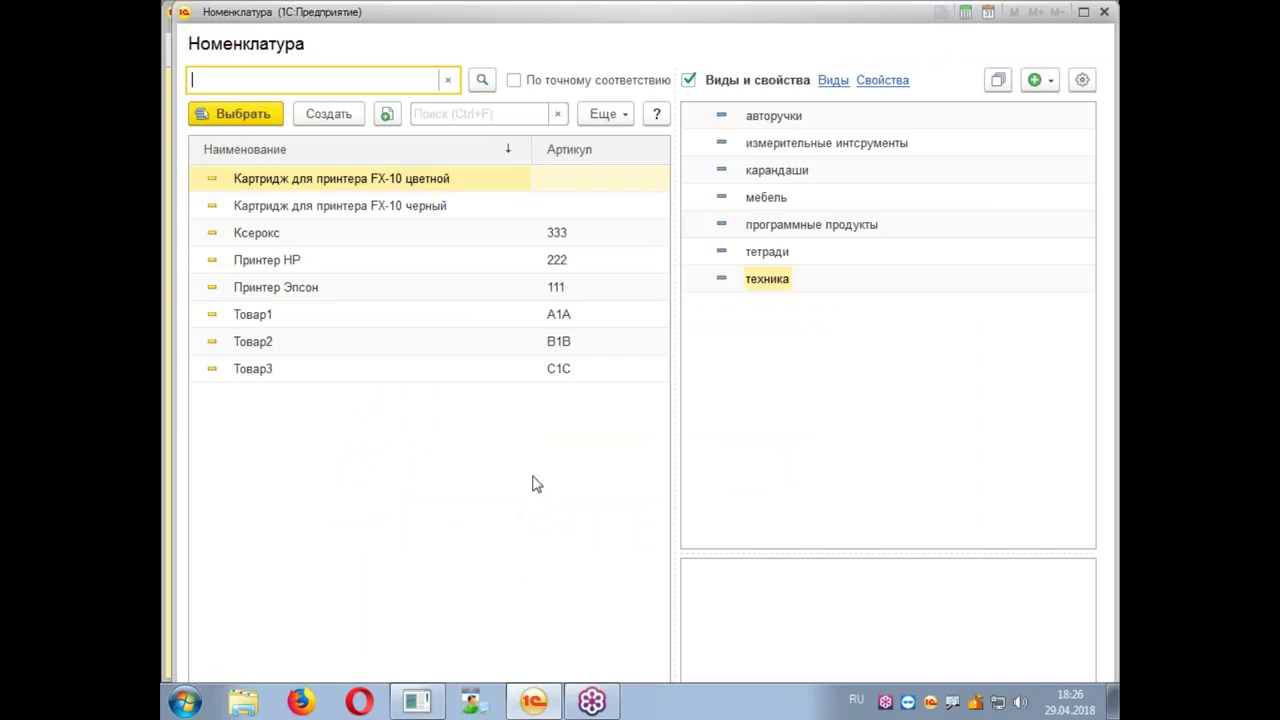
click(272, 318)
key(Return)
click(615, 283)
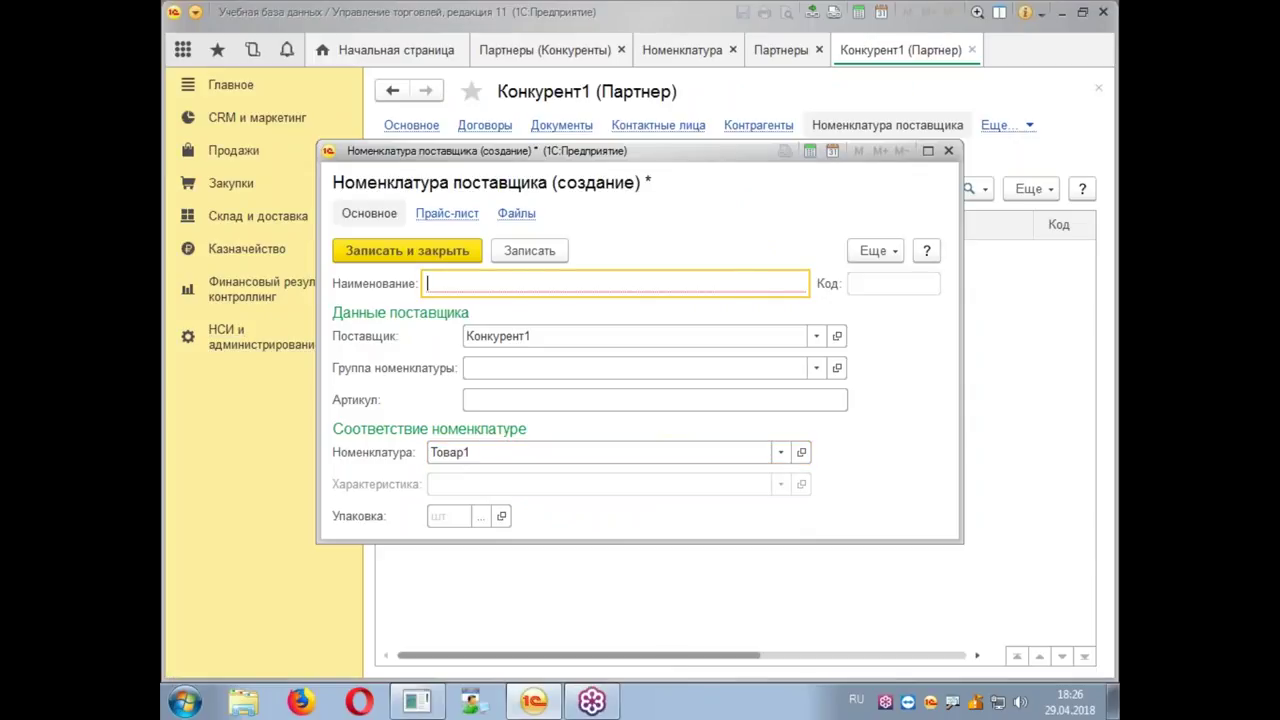
text(Товар-1)
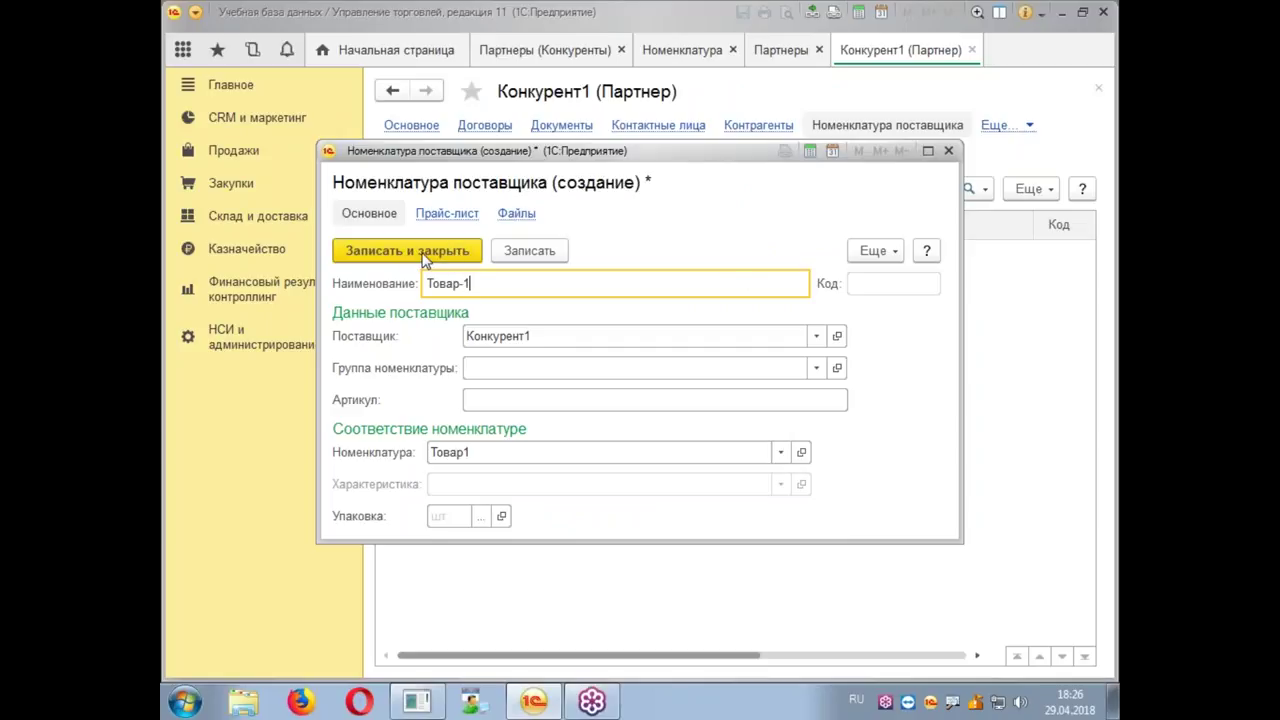
click(380, 257)
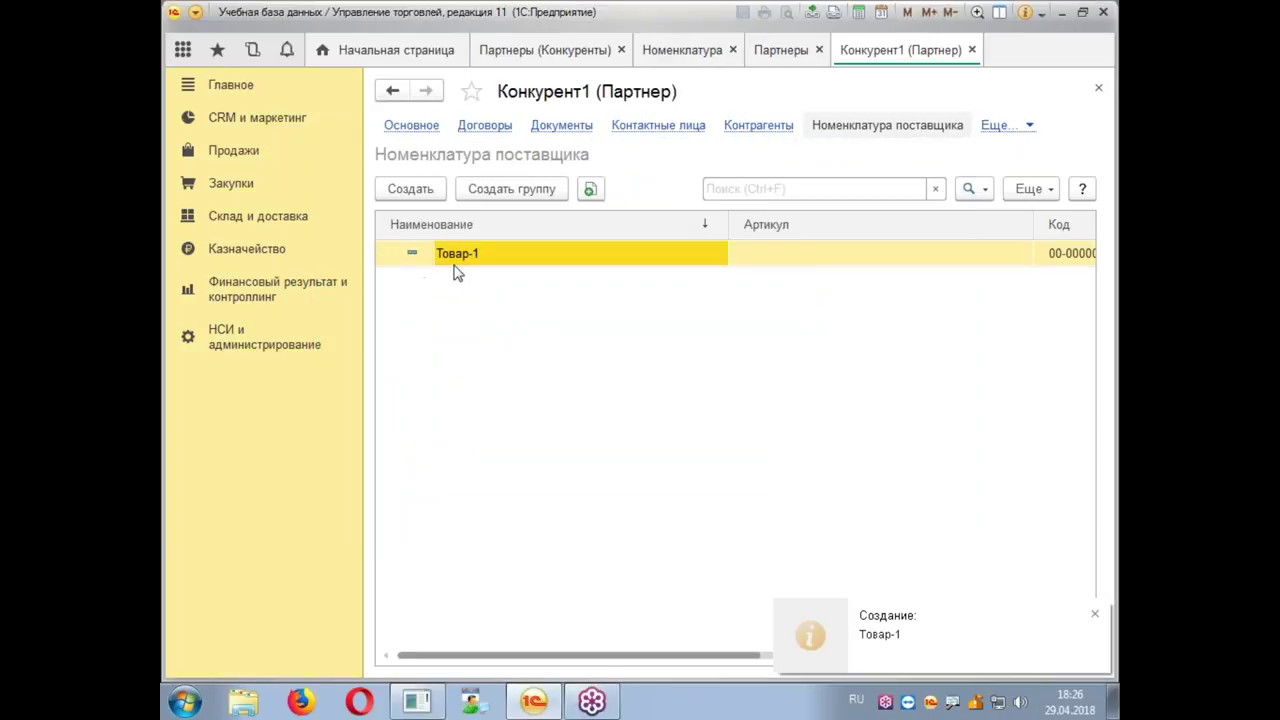
Step: Create and save a supplier item named Товар-2 for Конкурент1, matched to the item Товар2
click(425, 190)
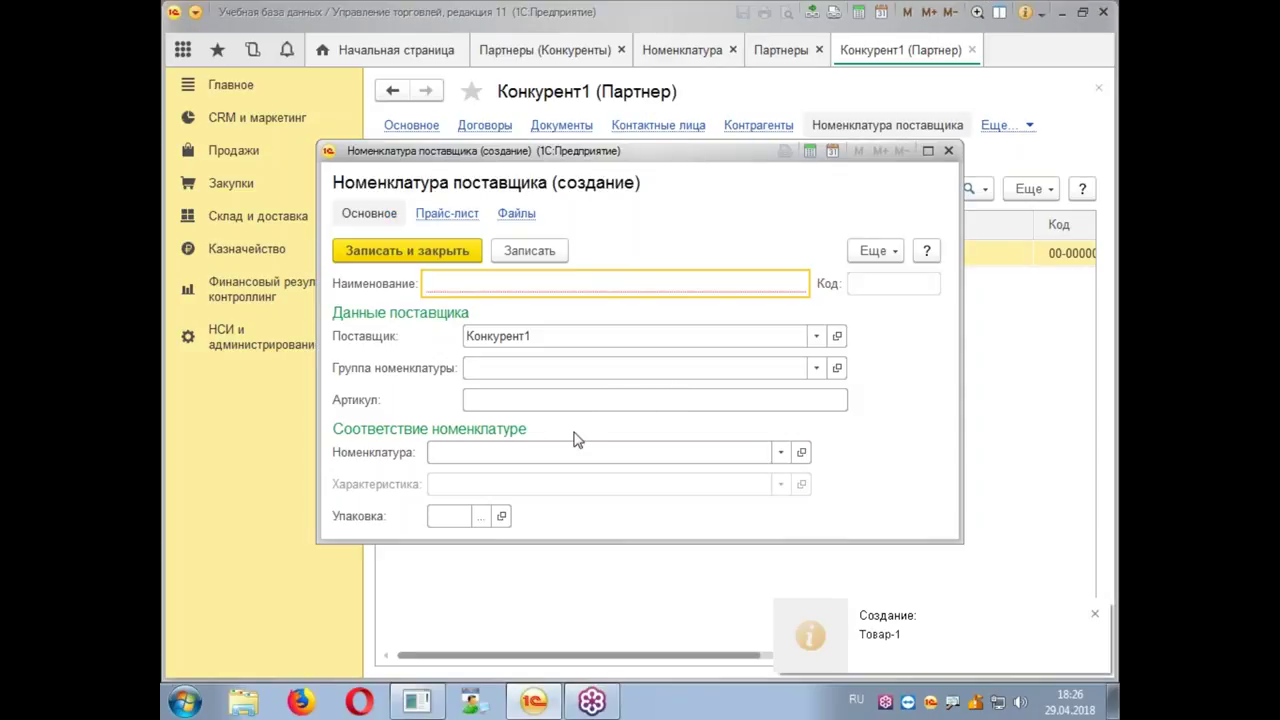
click(491, 452)
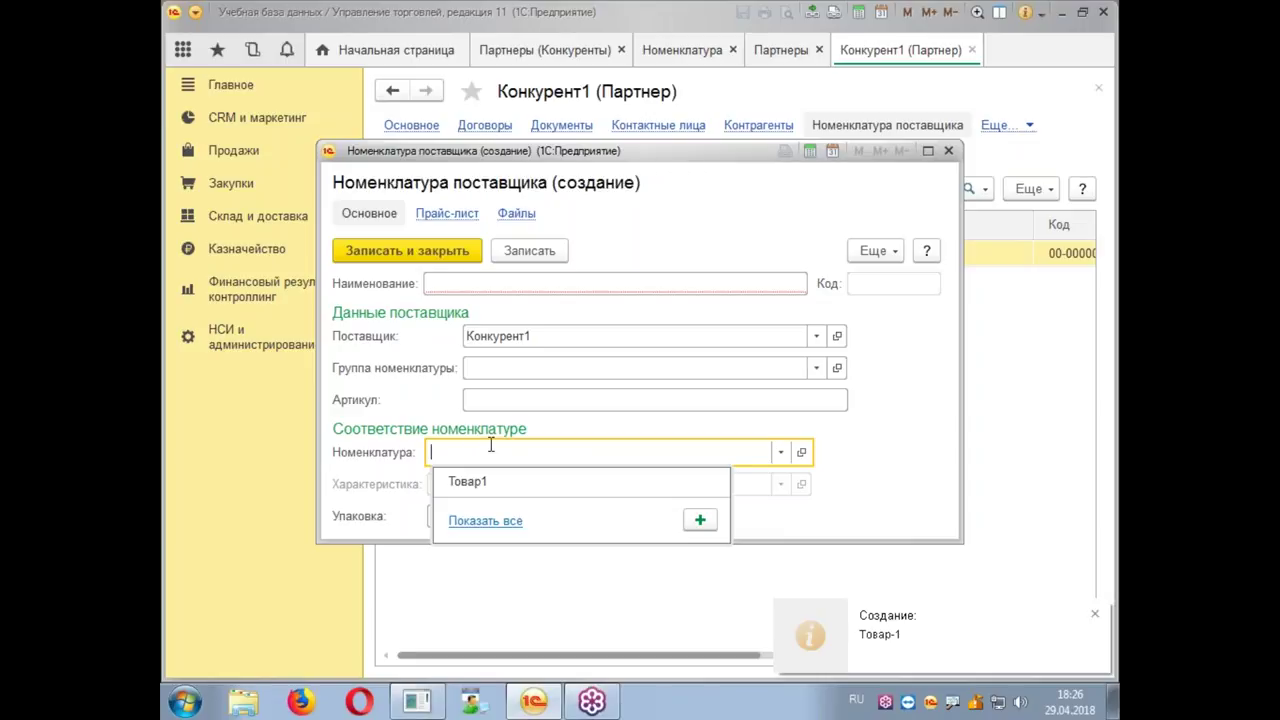
text(то)
click(512, 510)
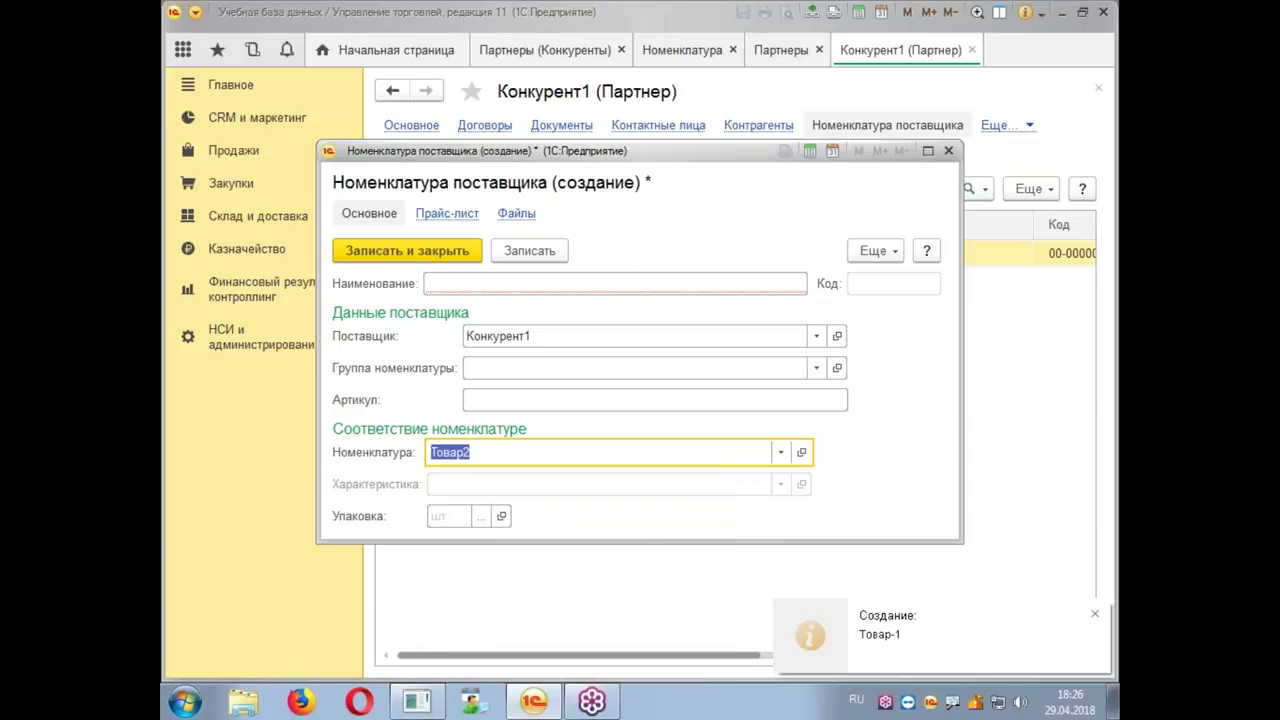
text(Тов)
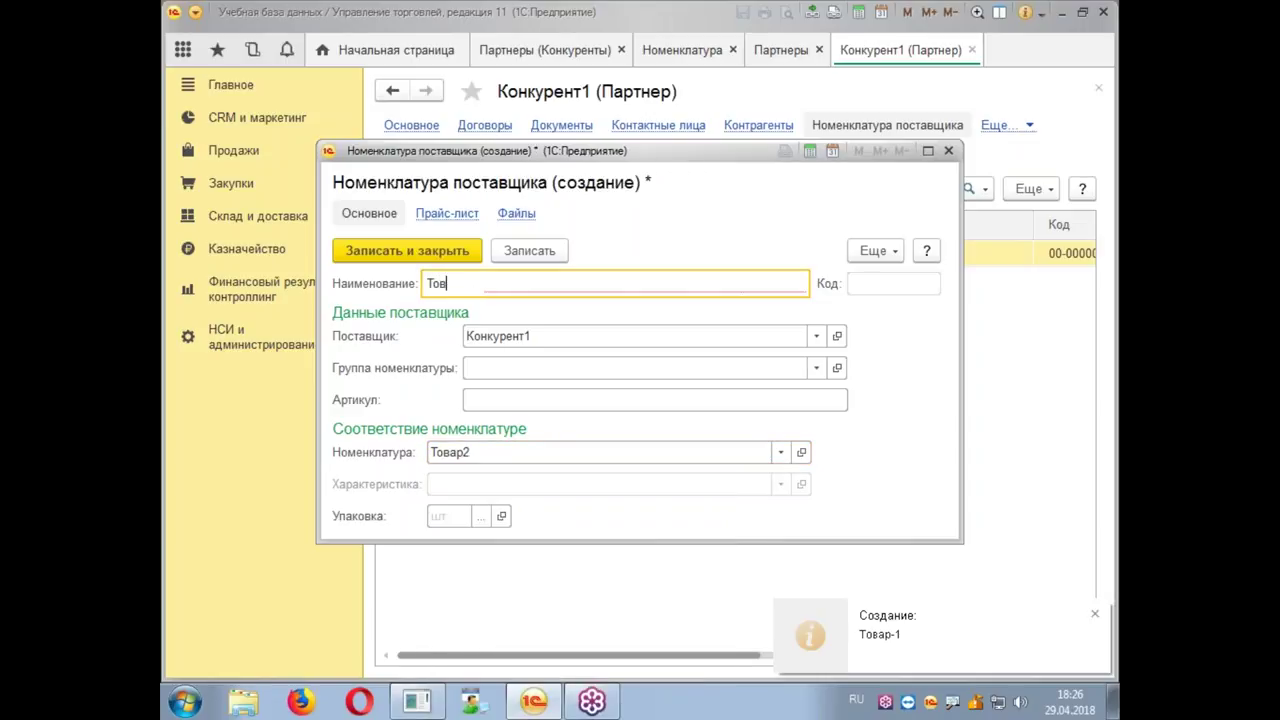
text(ар-2)
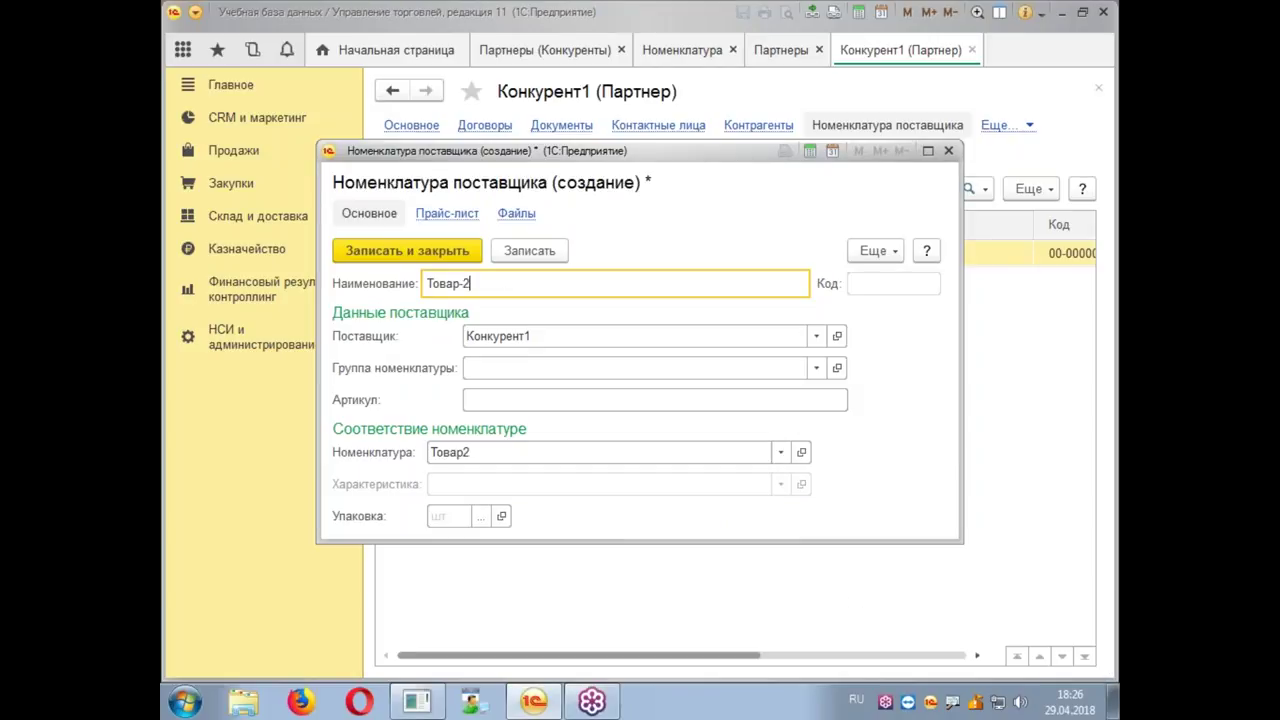
click(447, 252)
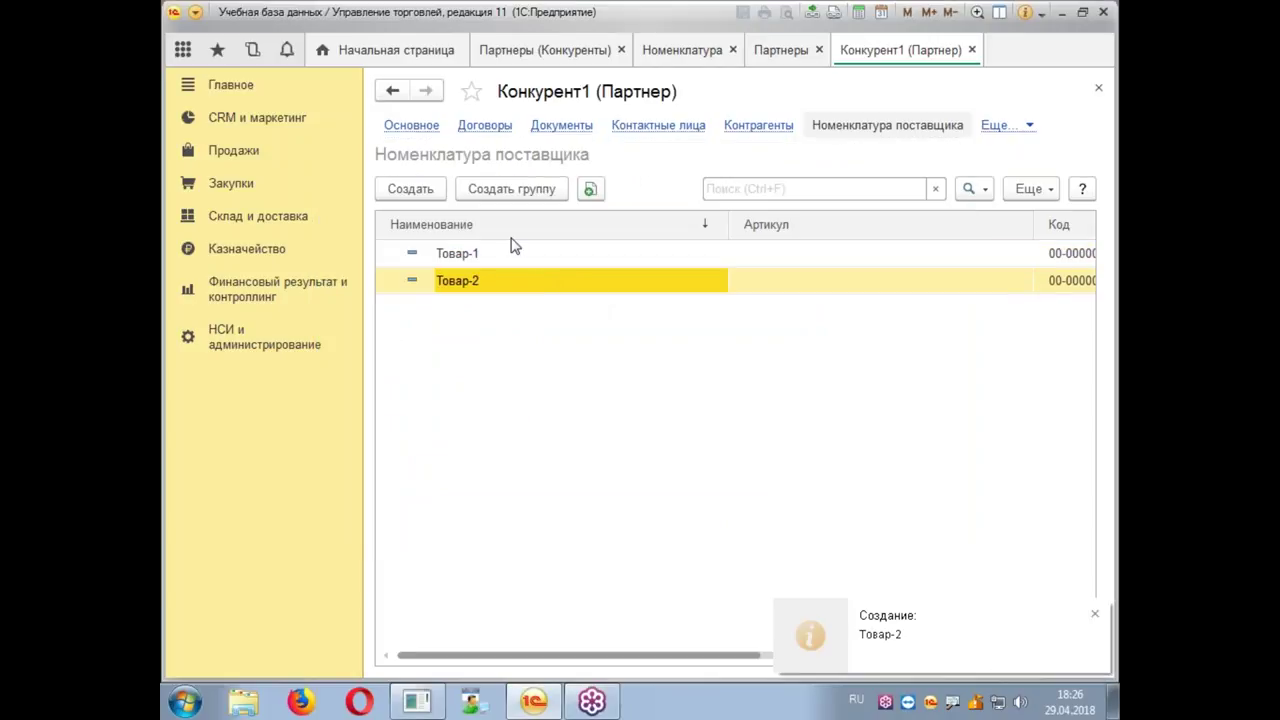
Step: Create and save a supplier item named Товар-3 for Конкурент1, matched to the item Товар3
click(420, 190)
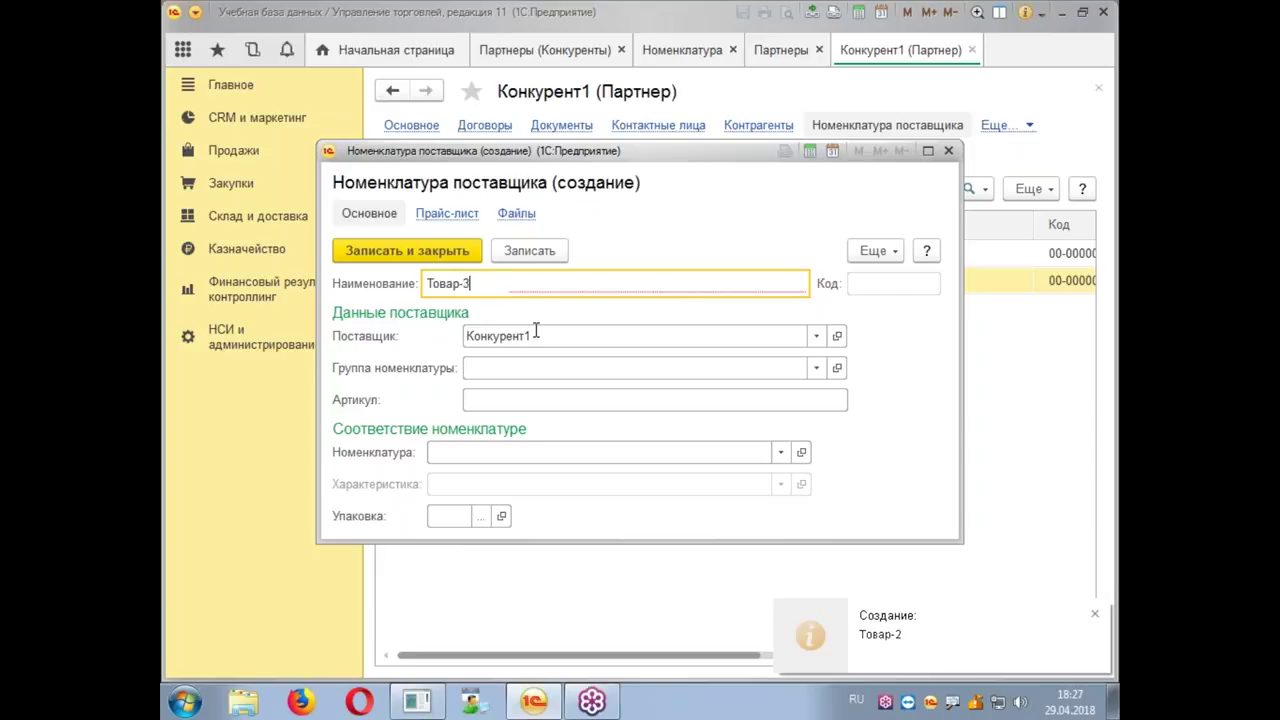
click(485, 399)
key(Tab)
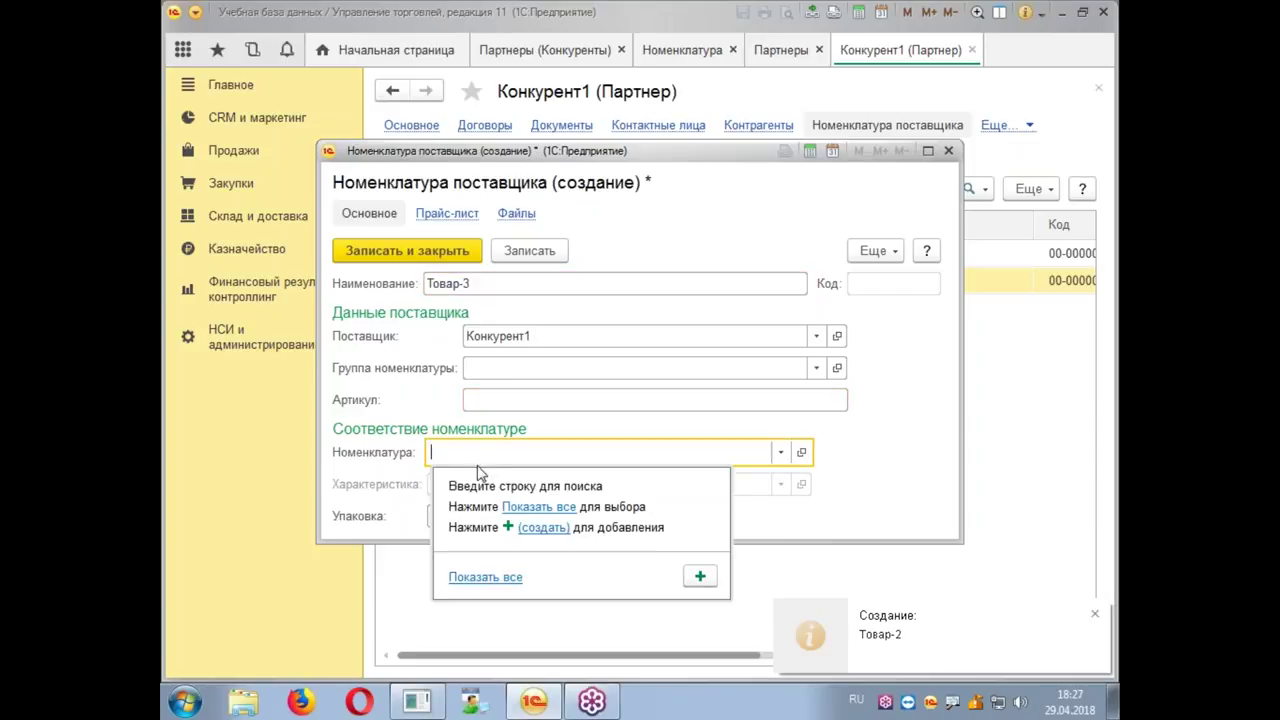
text(товар)
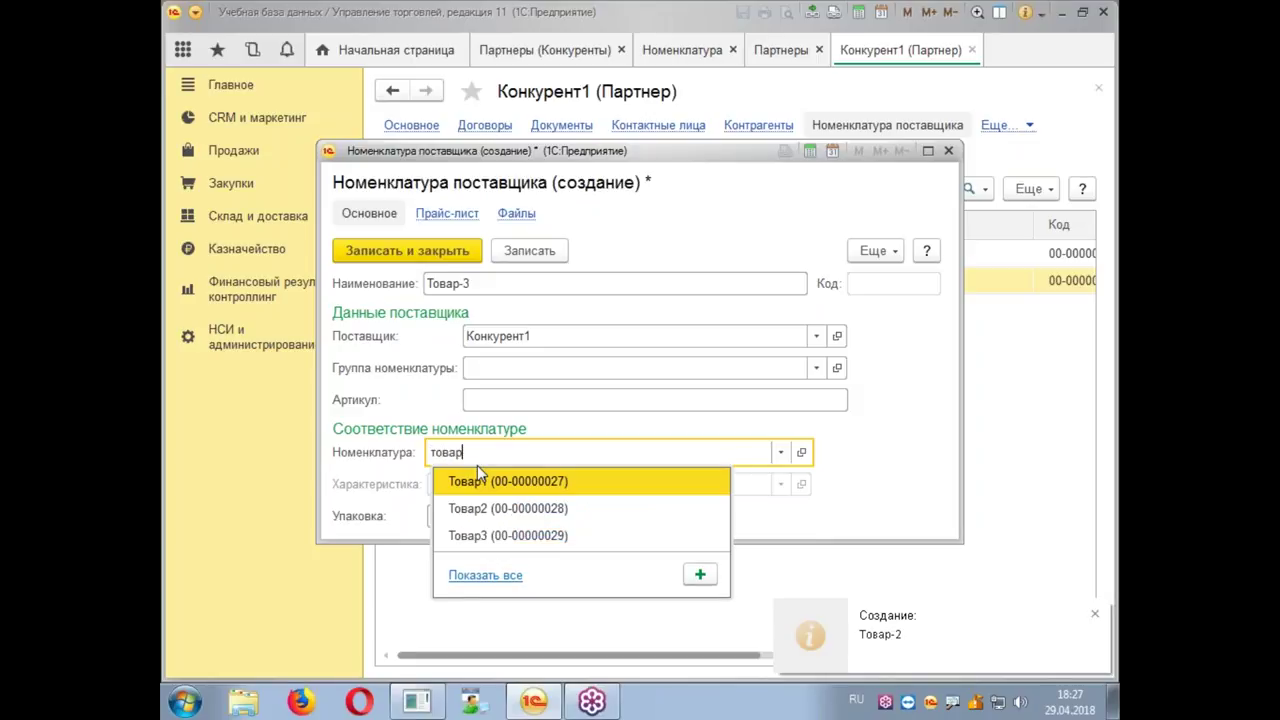
key(Down)
key(Down)
key(Return)
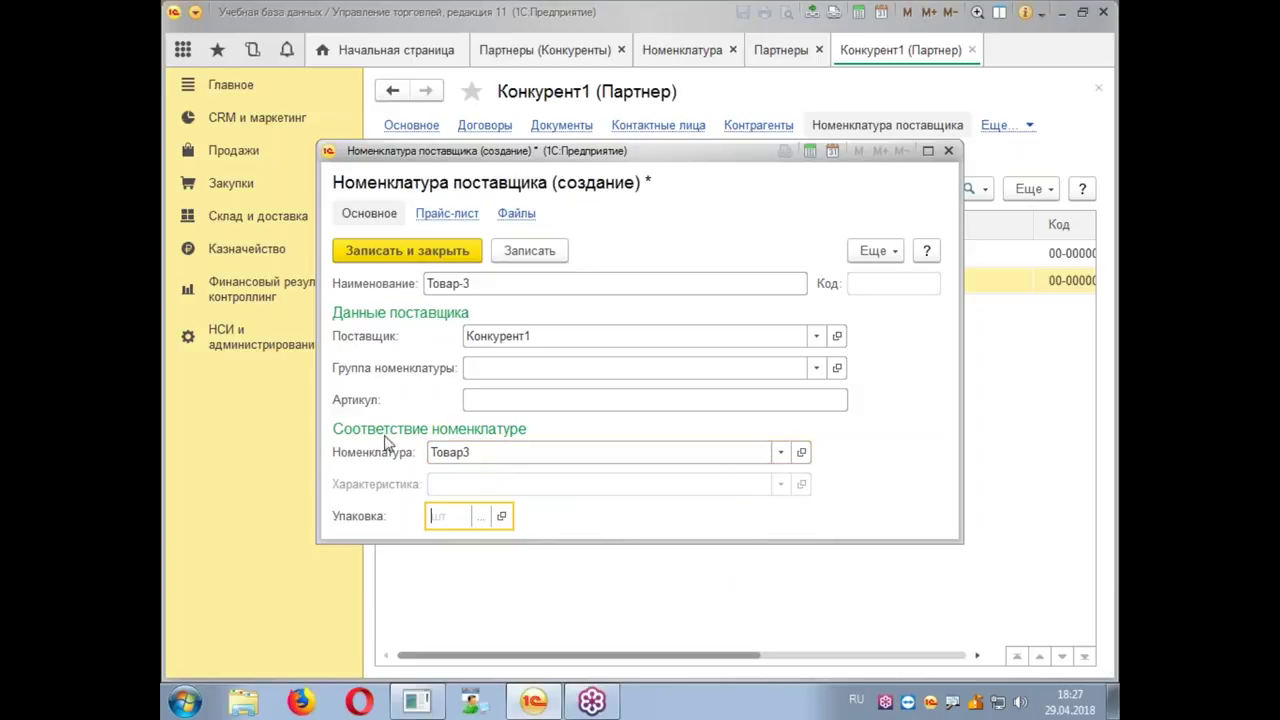
click(368, 251)
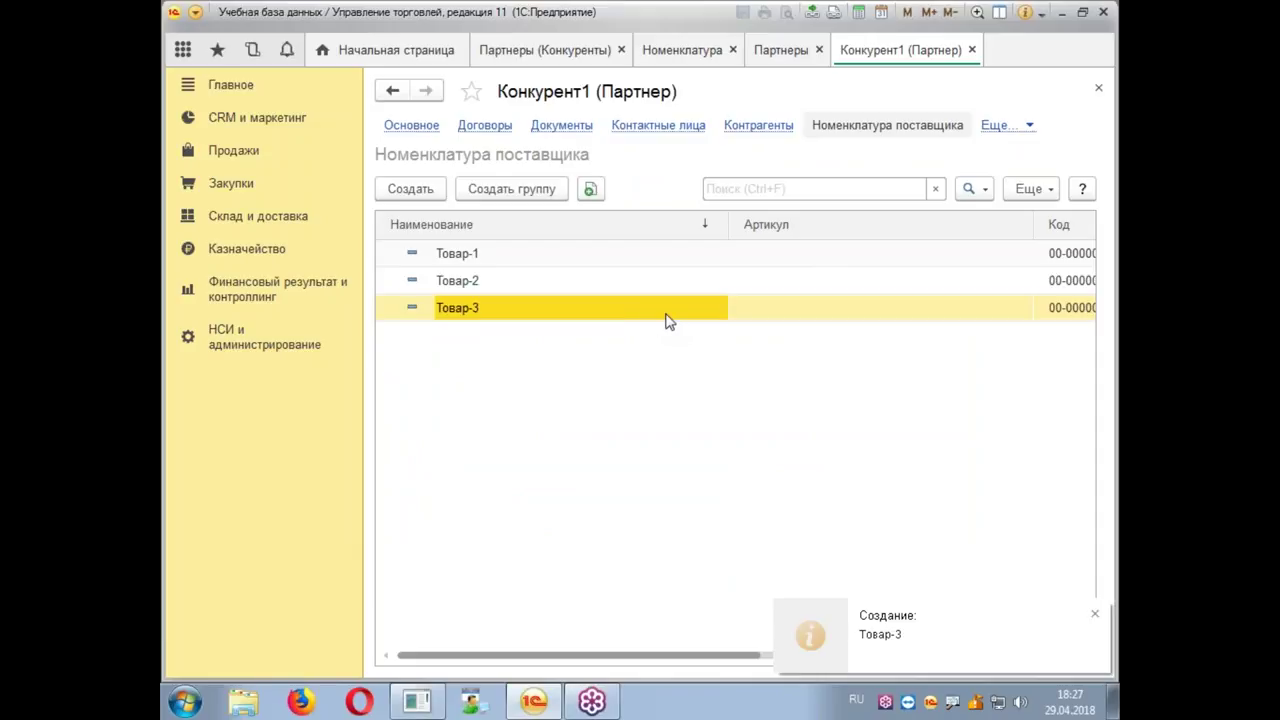
Step: Close the Конкурент1 card and open the Номенклатура поставщика list of the partner Конкурент2
click(972, 50)
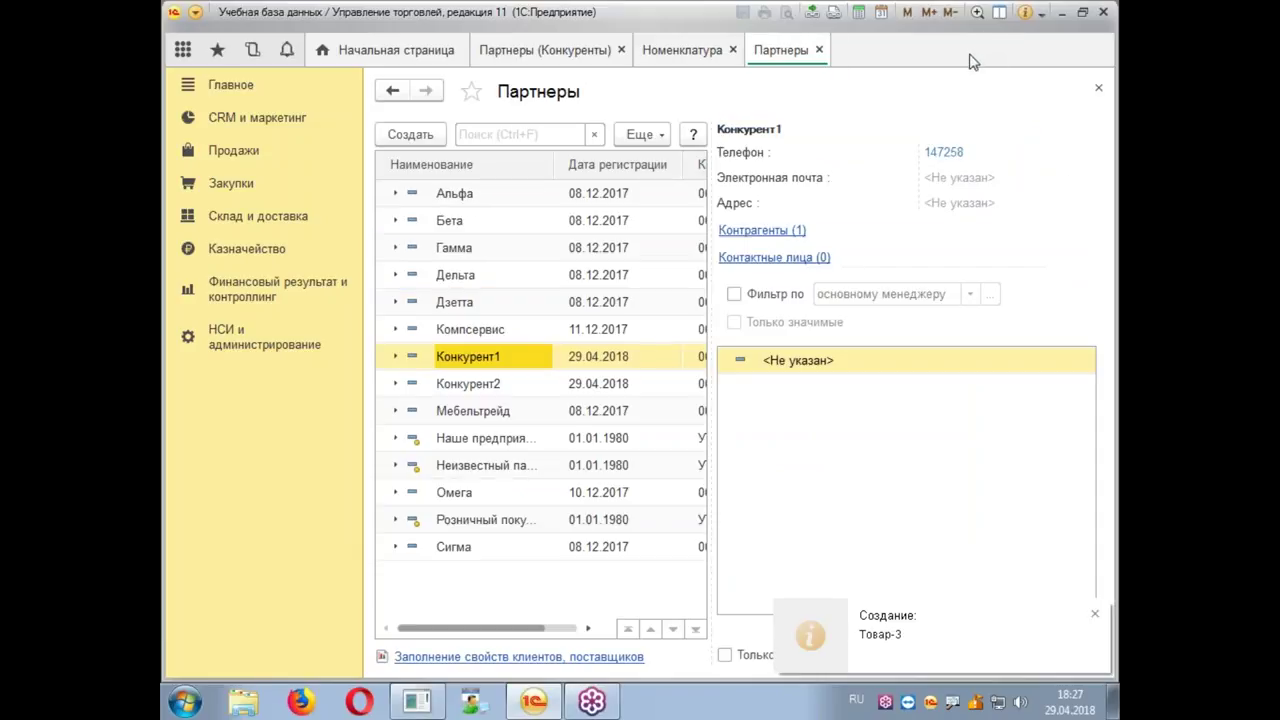
click(462, 390)
double_click(462, 388)
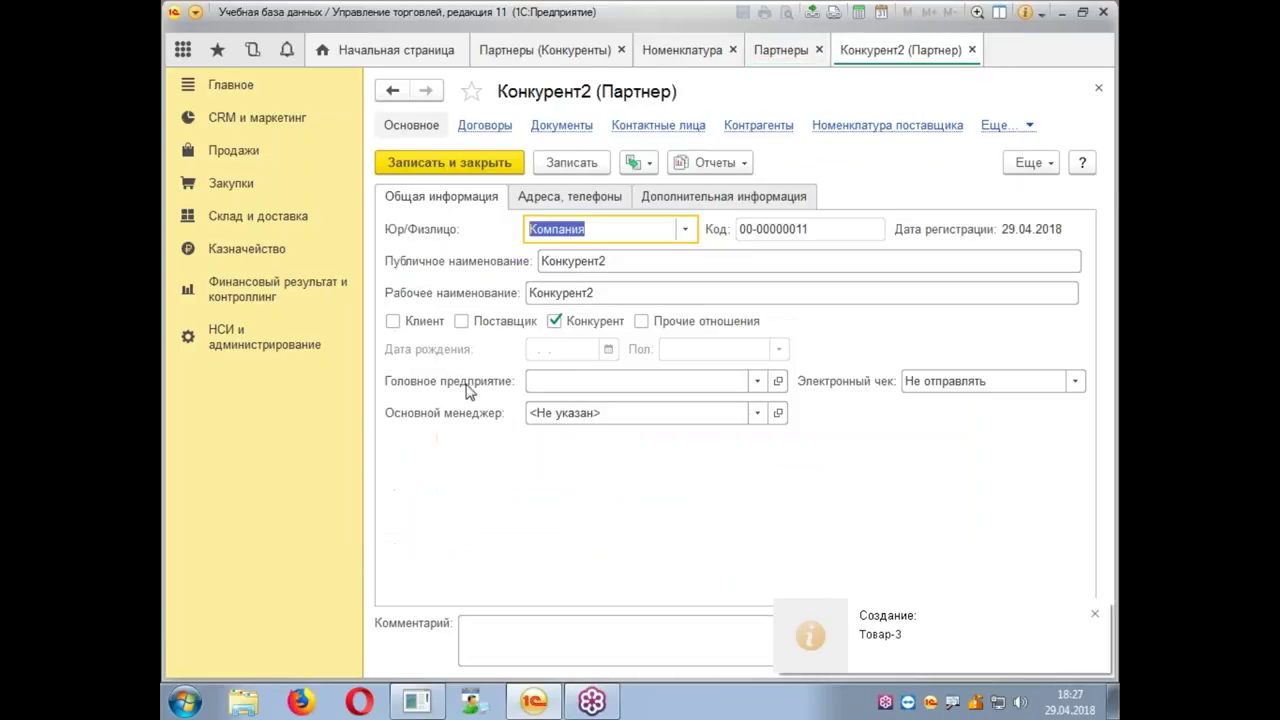
click(880, 128)
Step: Create and save a supplier item named Товар_1 for Конкурент2, matched to the item Товар1
click(440, 192)
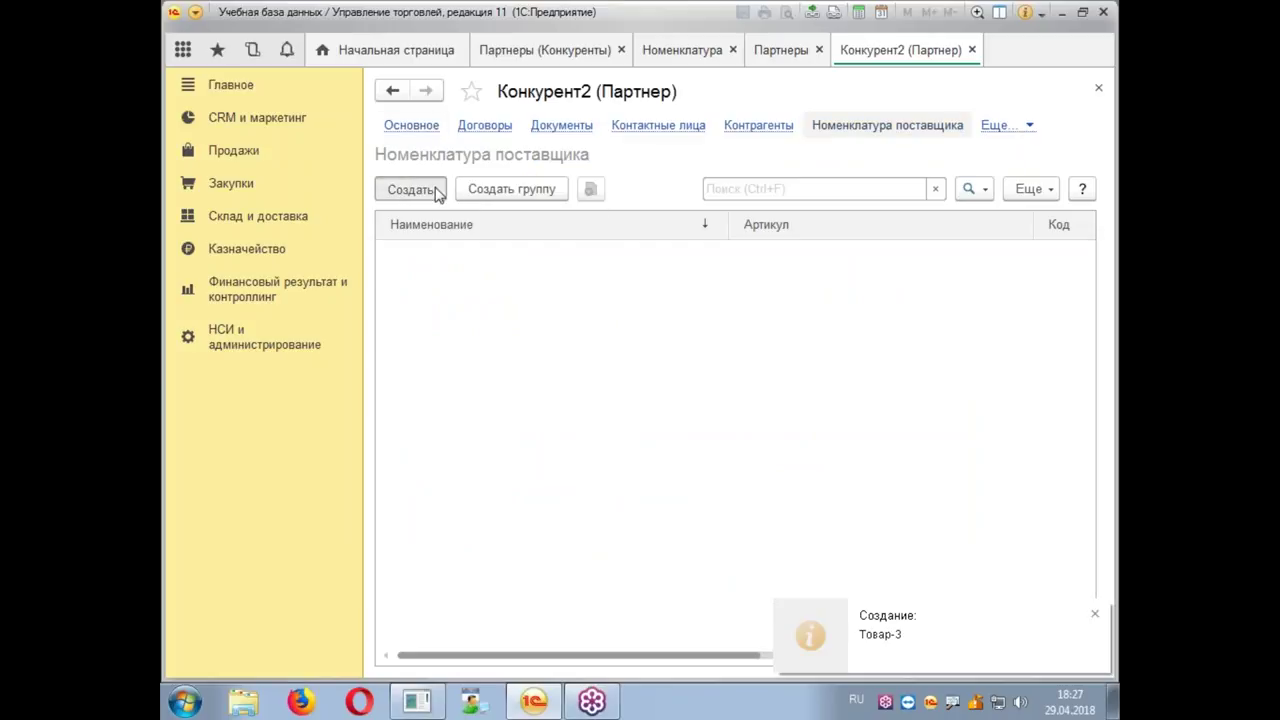
text(Товар)
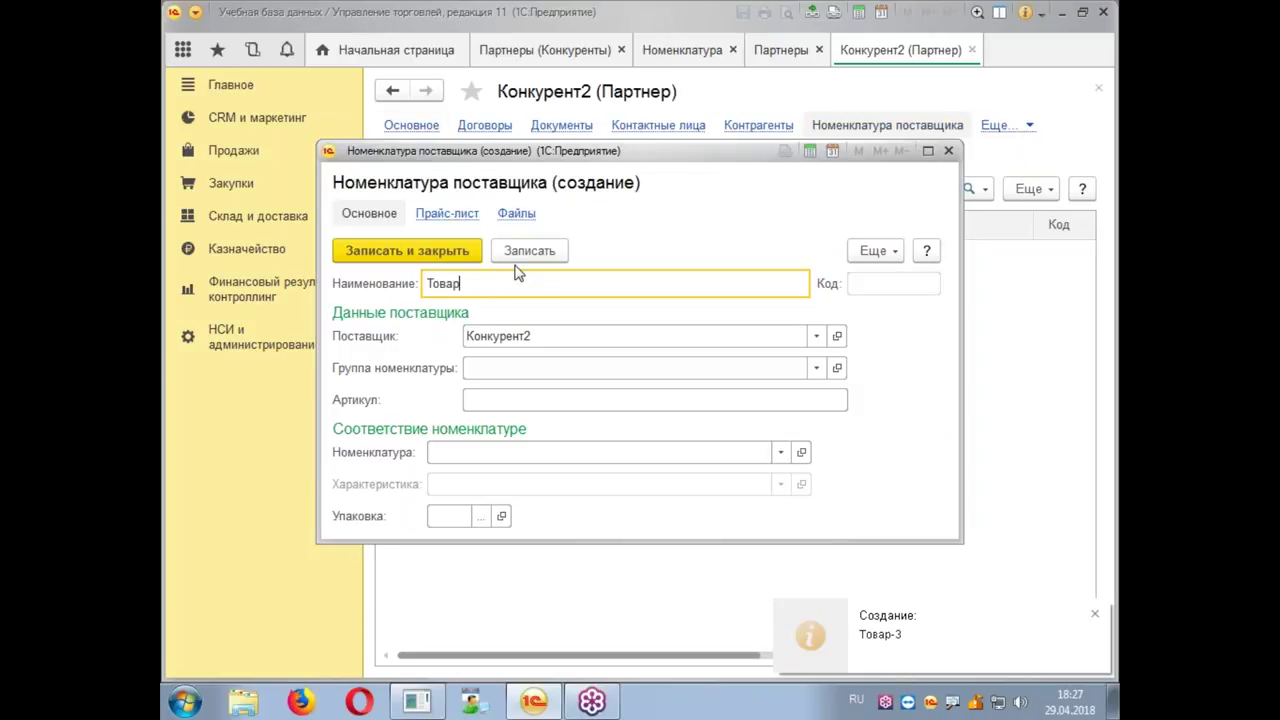
click(501, 455)
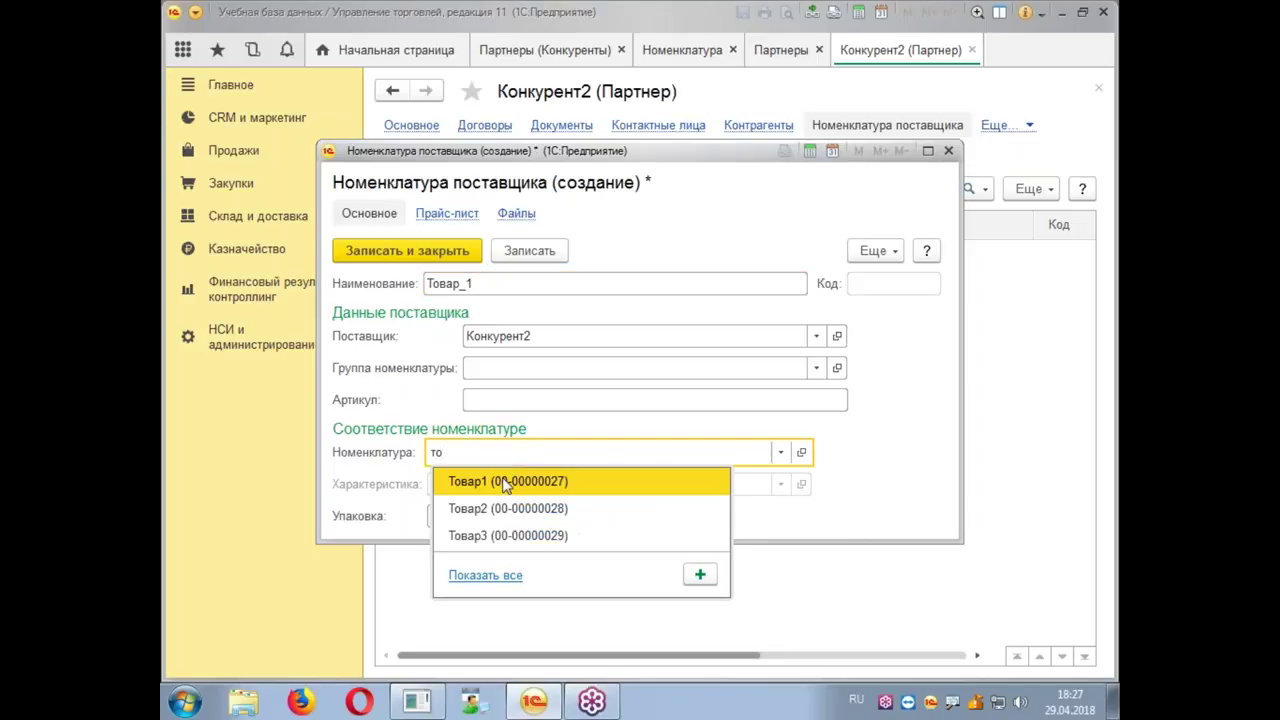
click(503, 480)
click(410, 250)
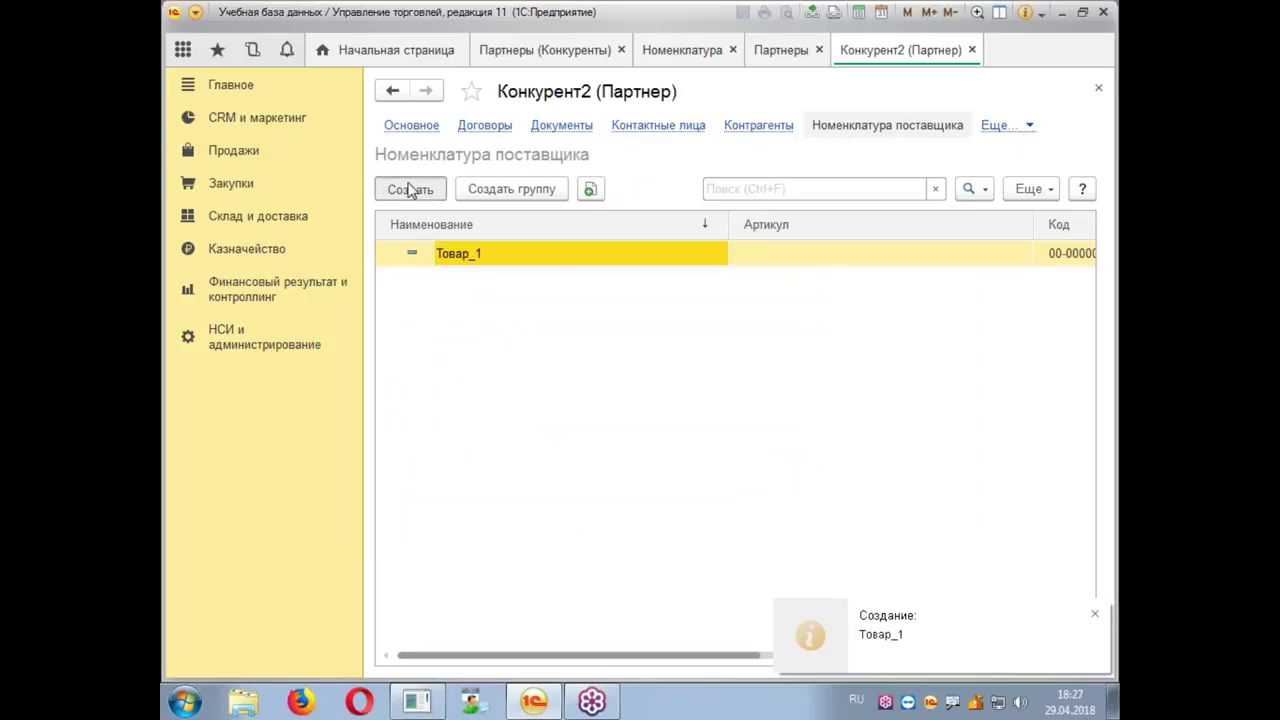
Step: Create and save a supplier item named Товар_2 for Конкурент2, matched to the item Товар2
click(412, 189)
text(Товар_2)
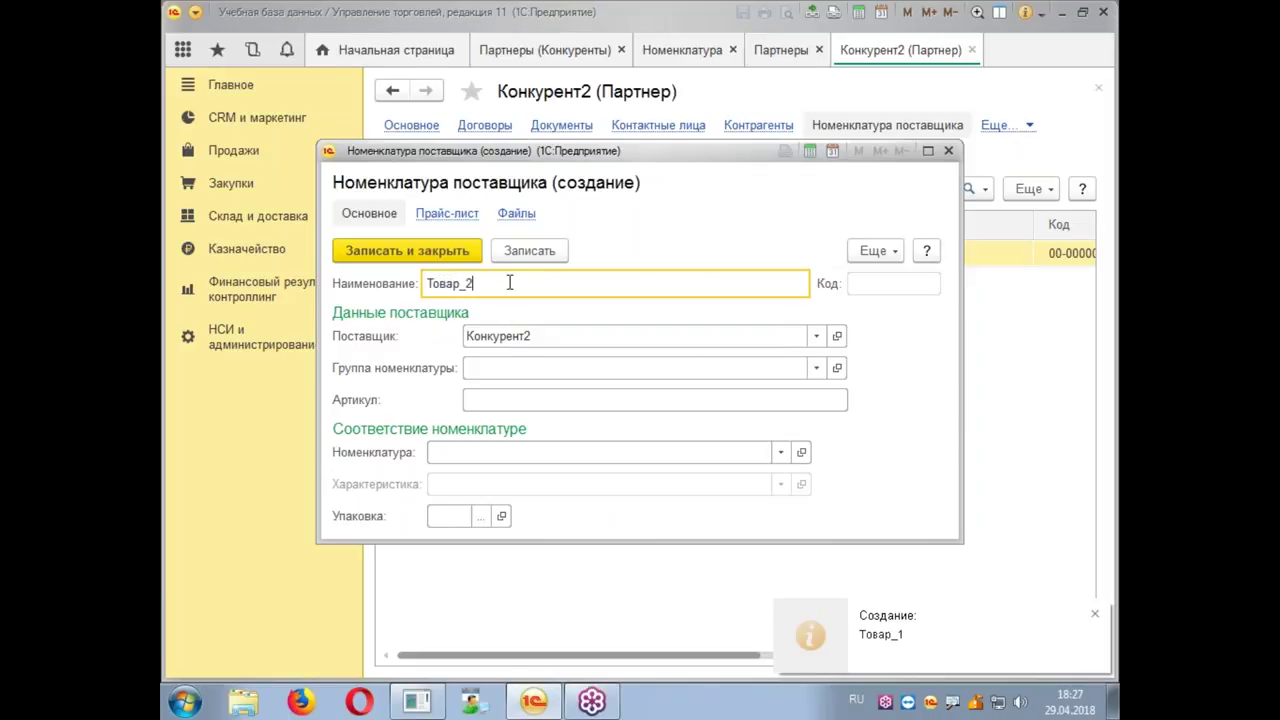
click(446, 452)
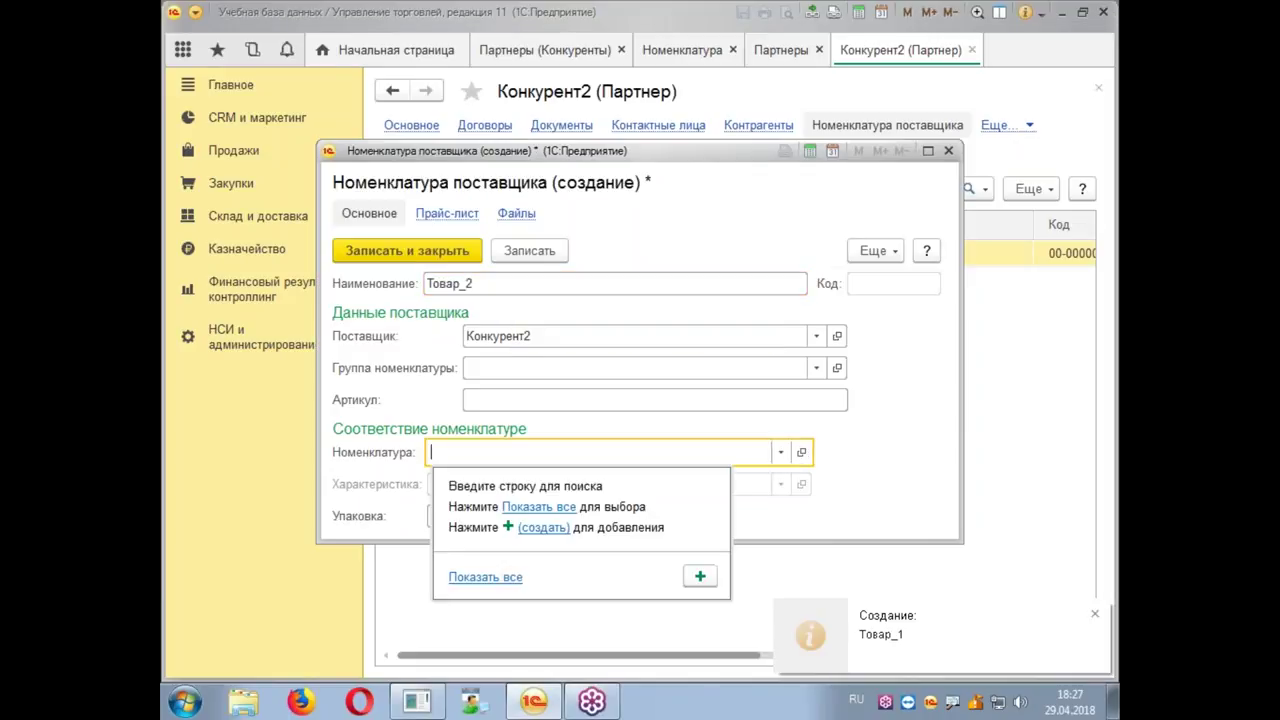
text(то)
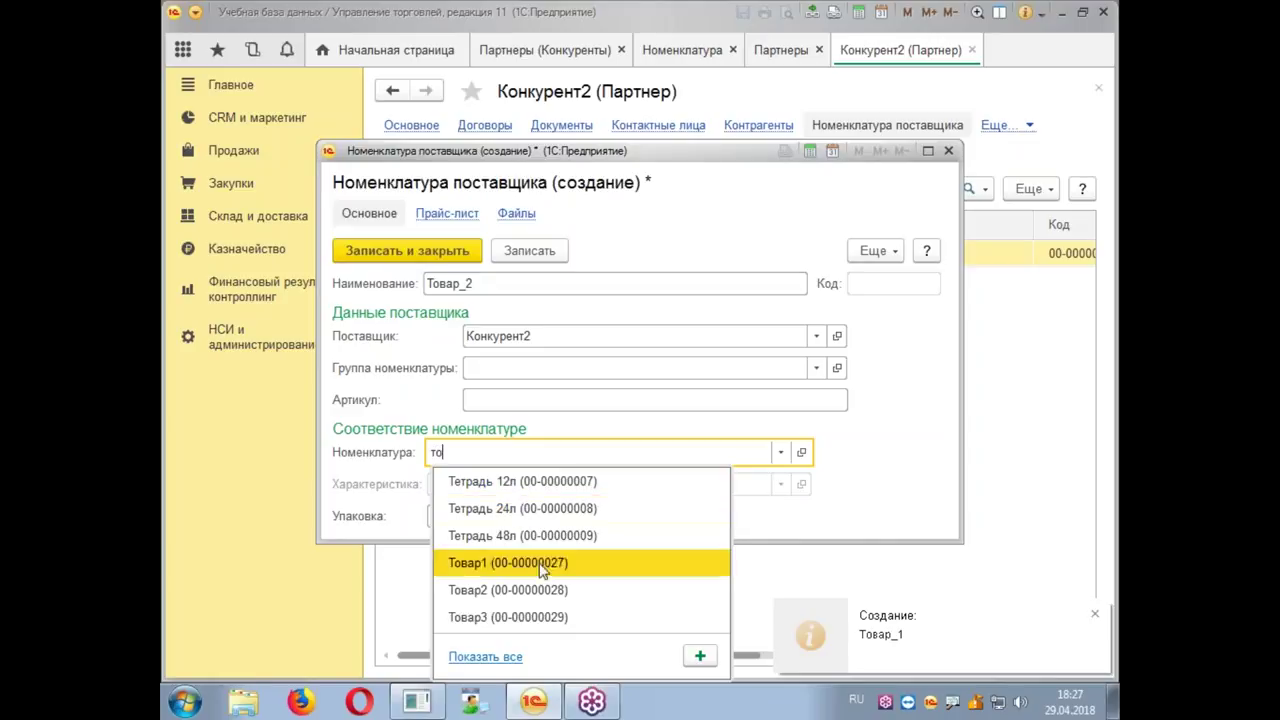
click(528, 508)
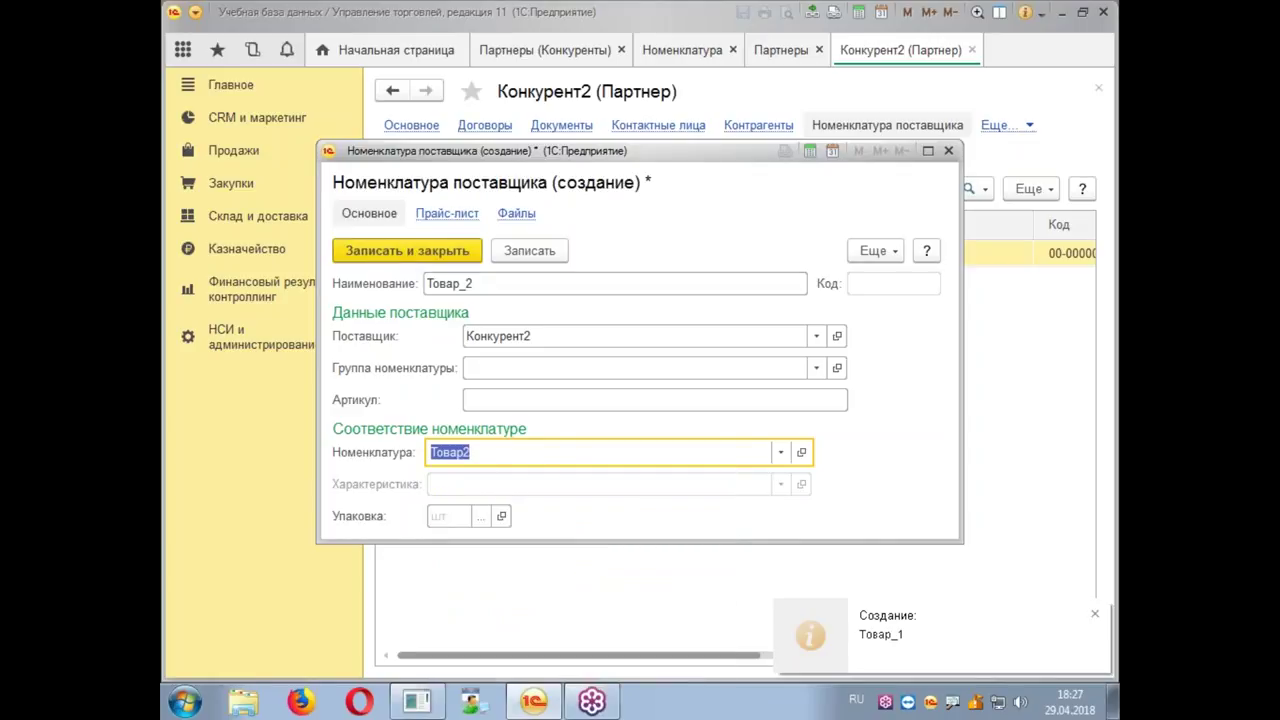
click(440, 250)
Step: Create and save a supplier item named Товар_3 for Конкурент2, matched to the item Товар3
click(410, 189)
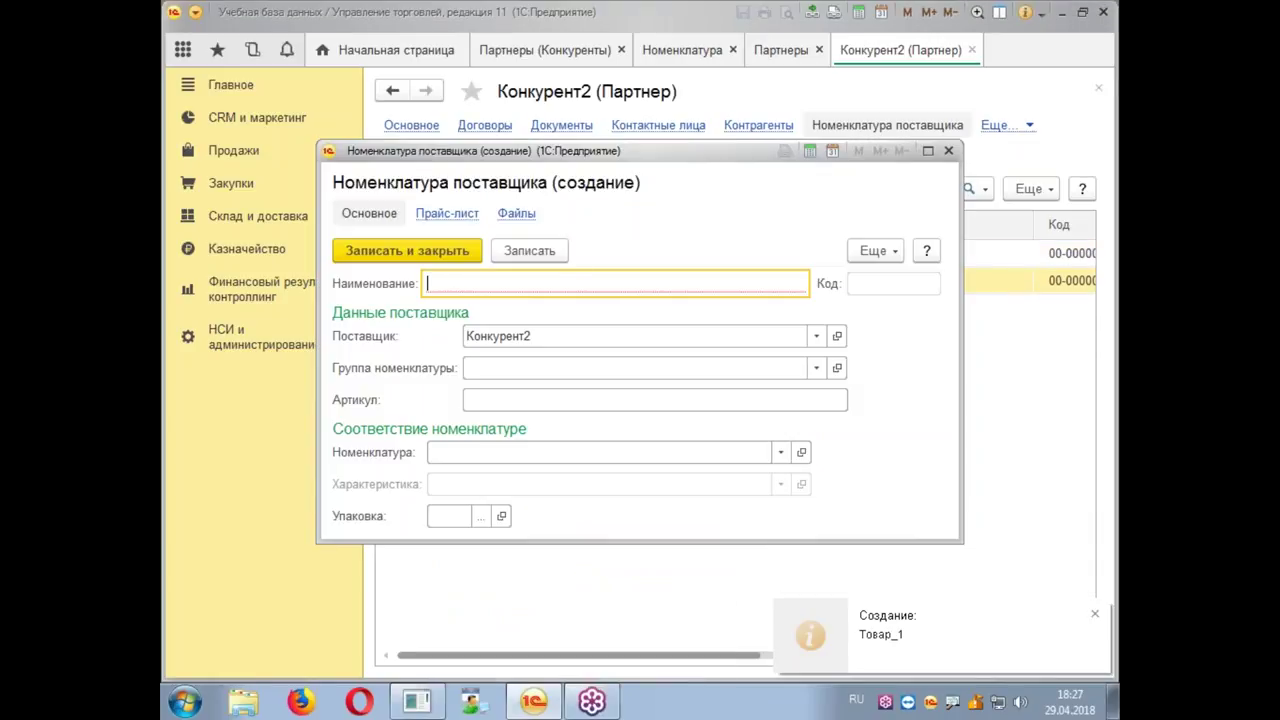
text(Товар_3)
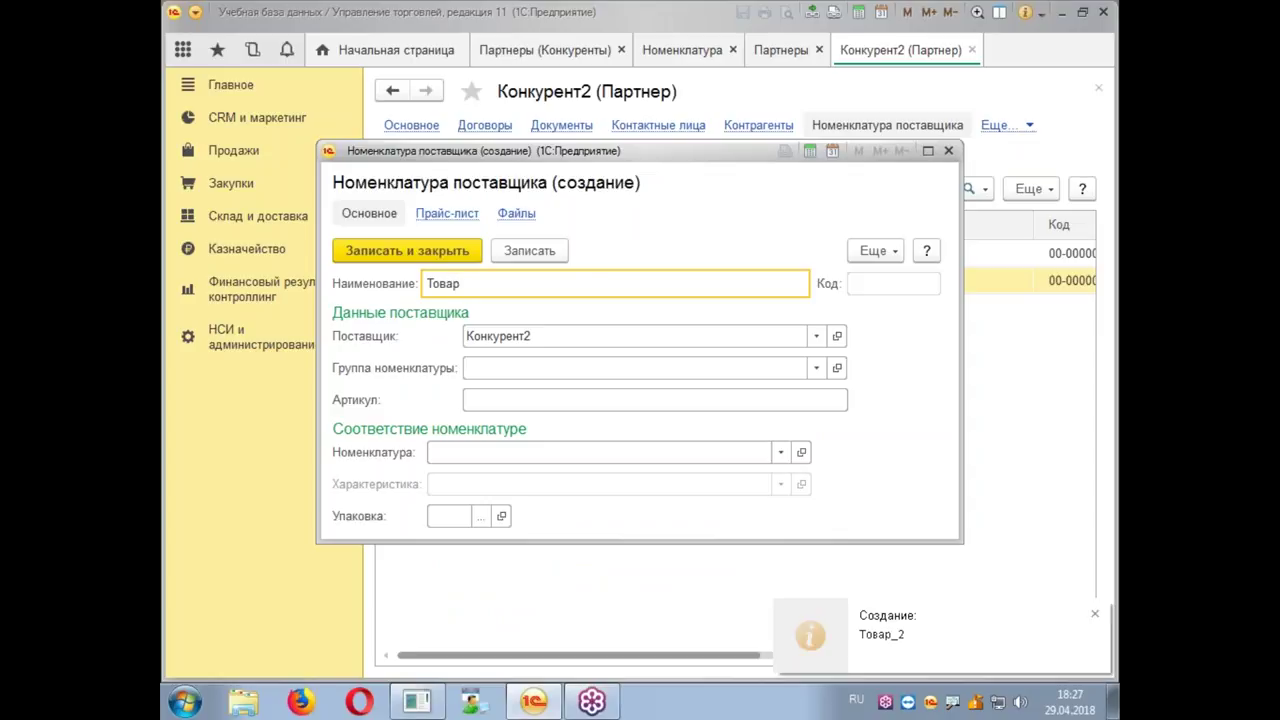
click(468, 449)
text(то)
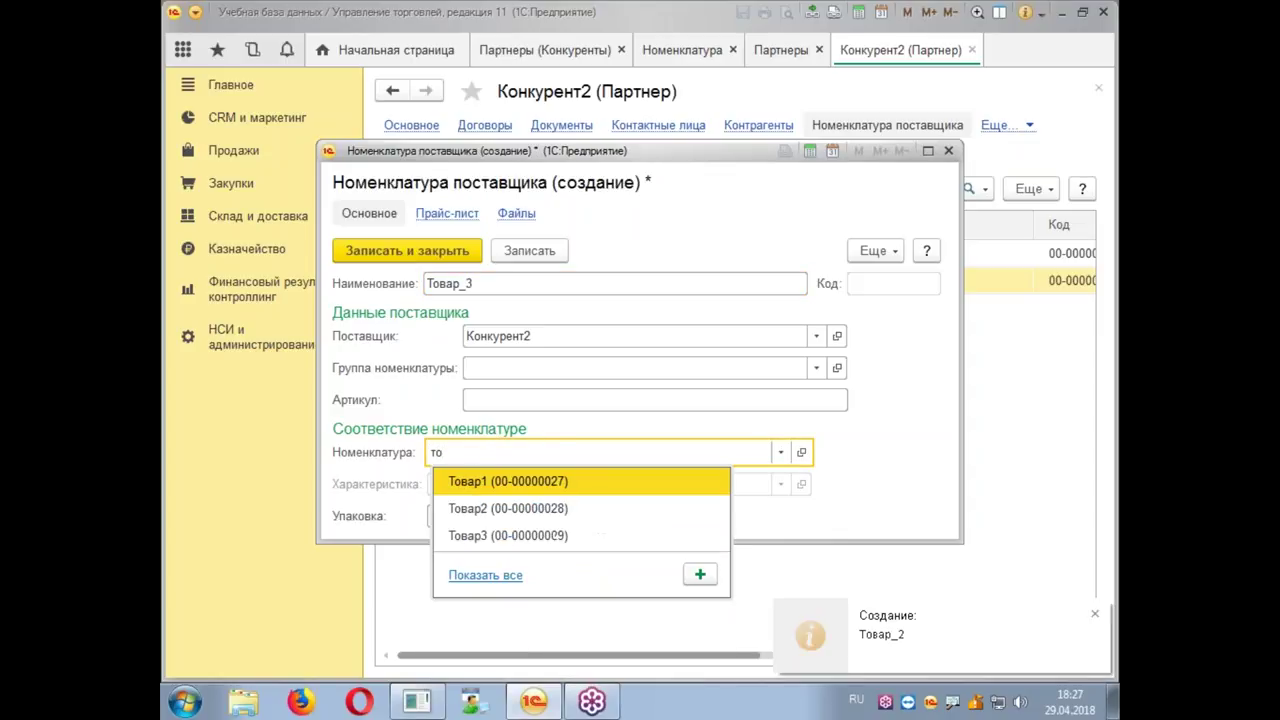
click(516, 533)
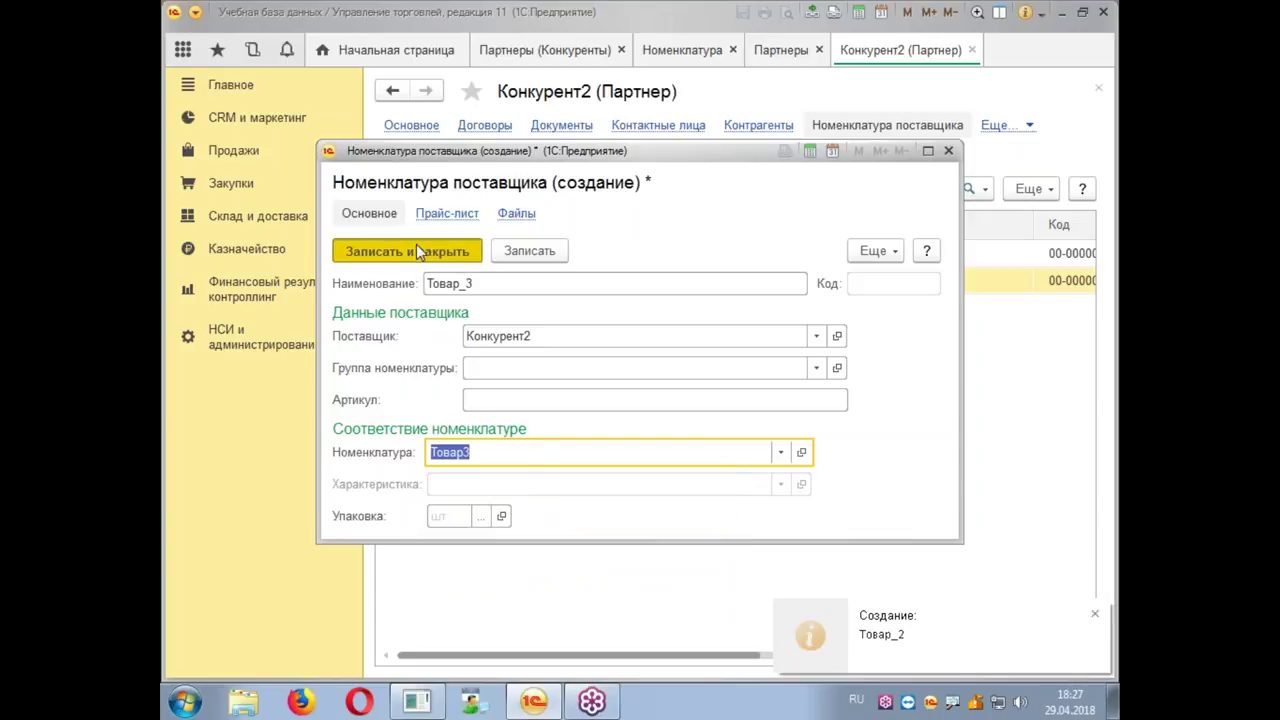
click(416, 246)
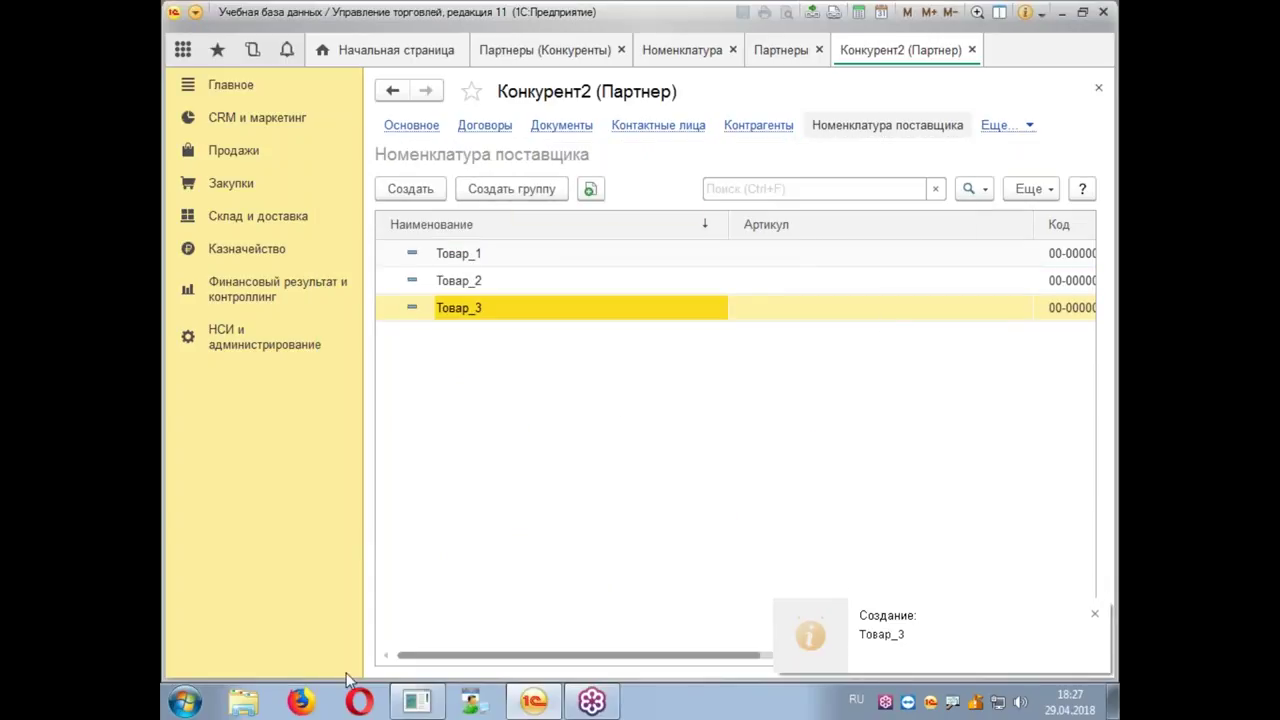
Step: Minimize the 1C window, switch to Excel and open a blank workbook in a maximized window
click(186, 703)
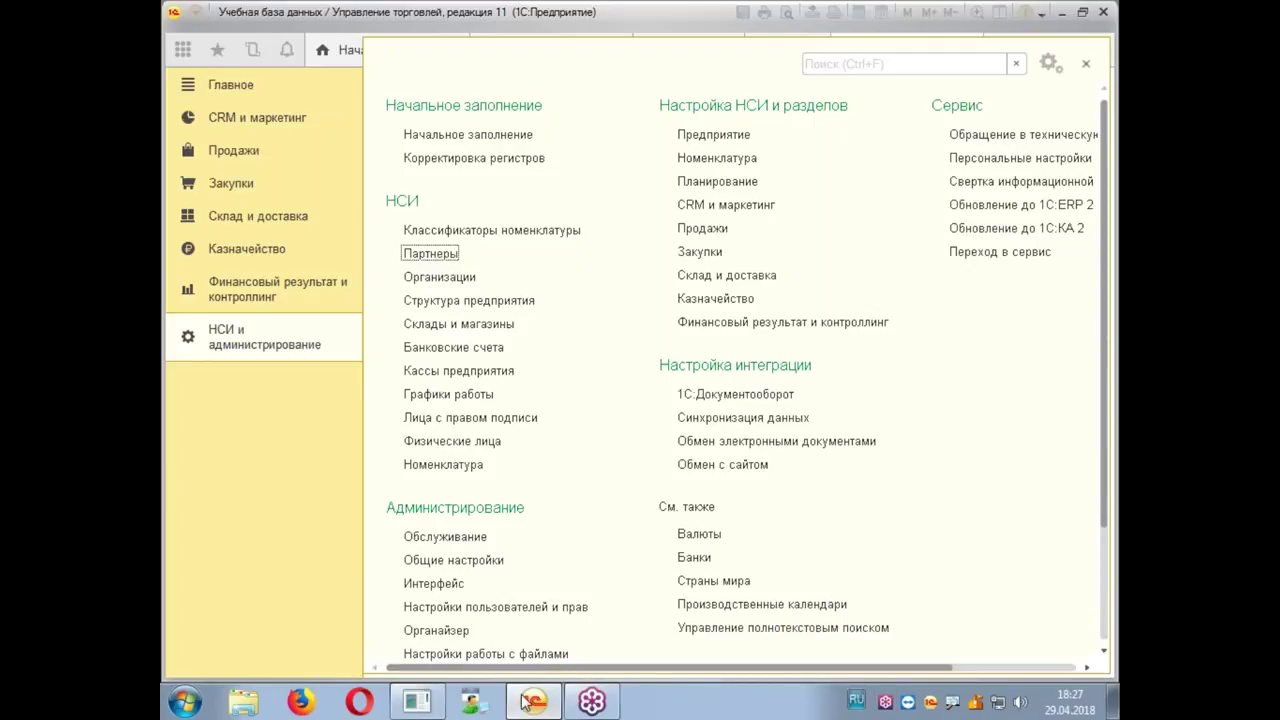
click(1086, 63)
click(1060, 14)
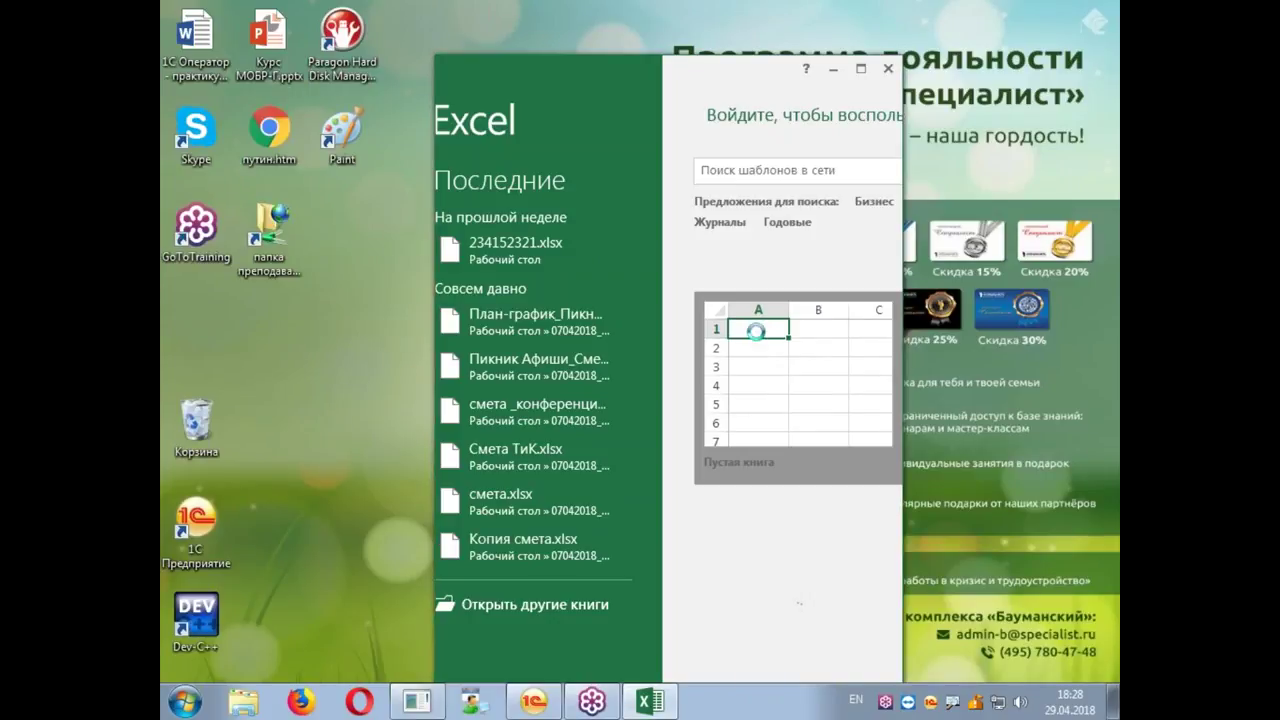
click(860, 68)
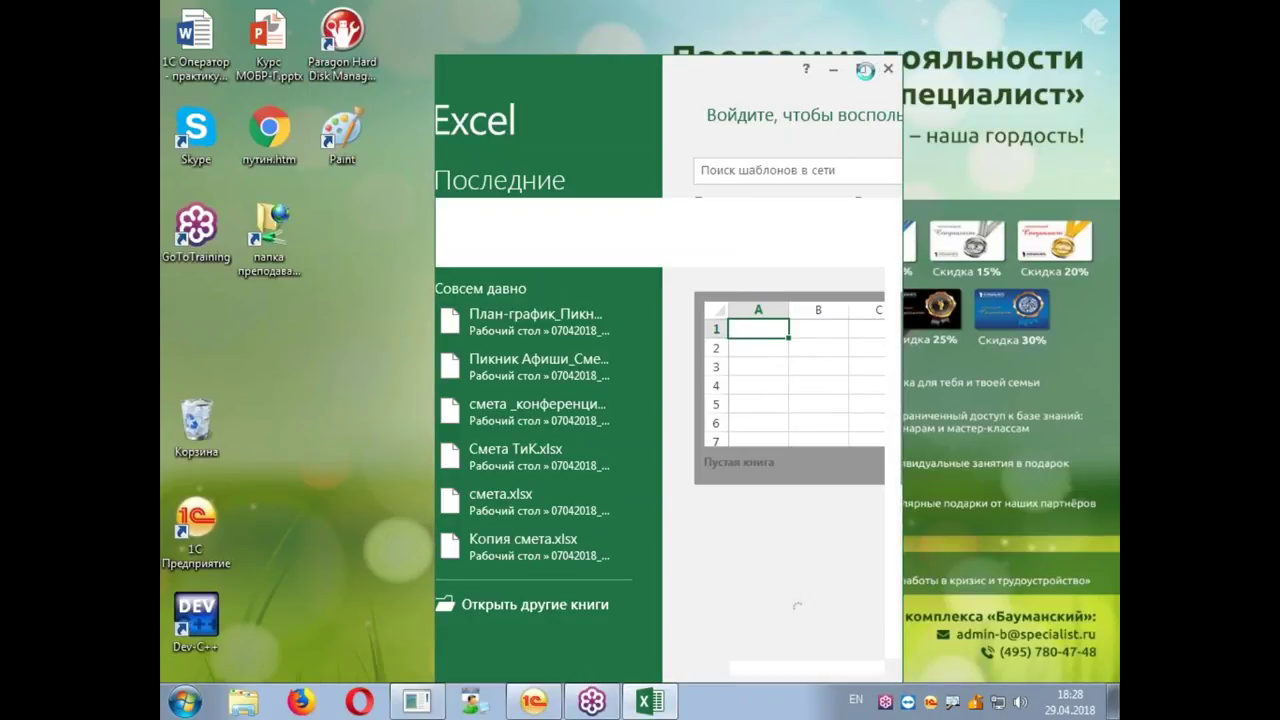
key(Right)
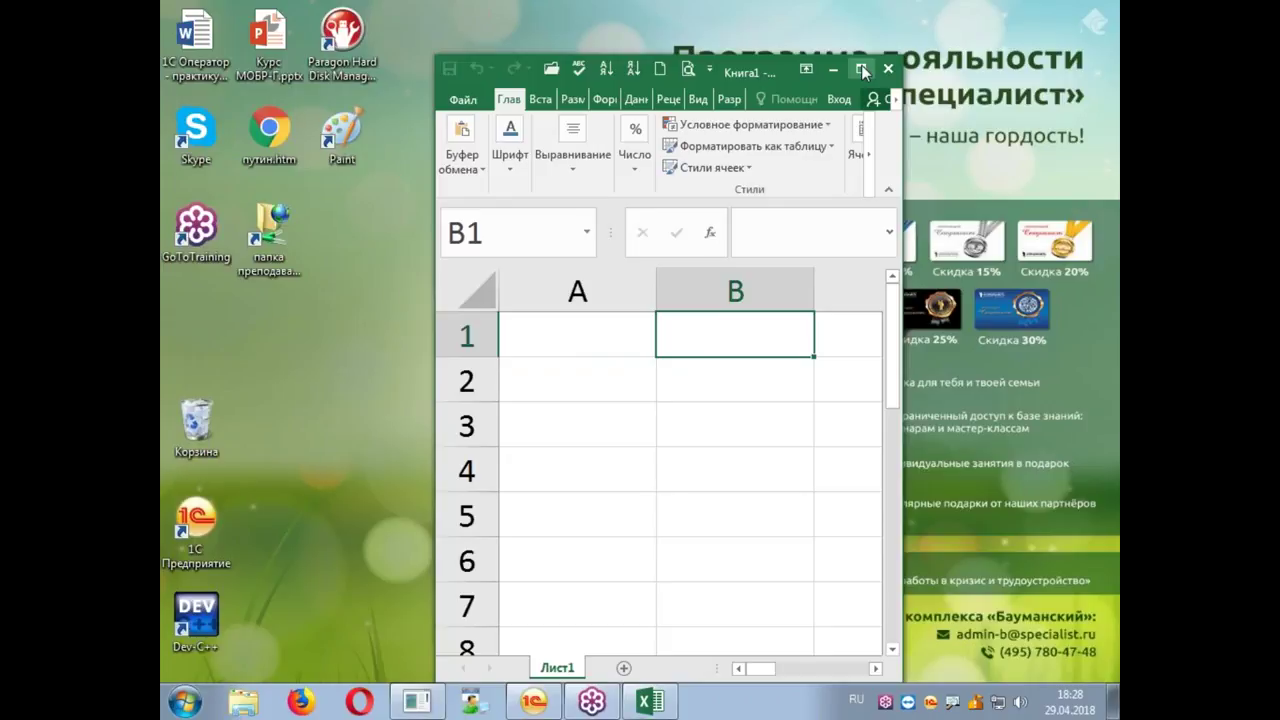
click(862, 68)
Step: Enter the column headers Товар in cell B1 and Цена in cell C1
key(Left)
key(Right)
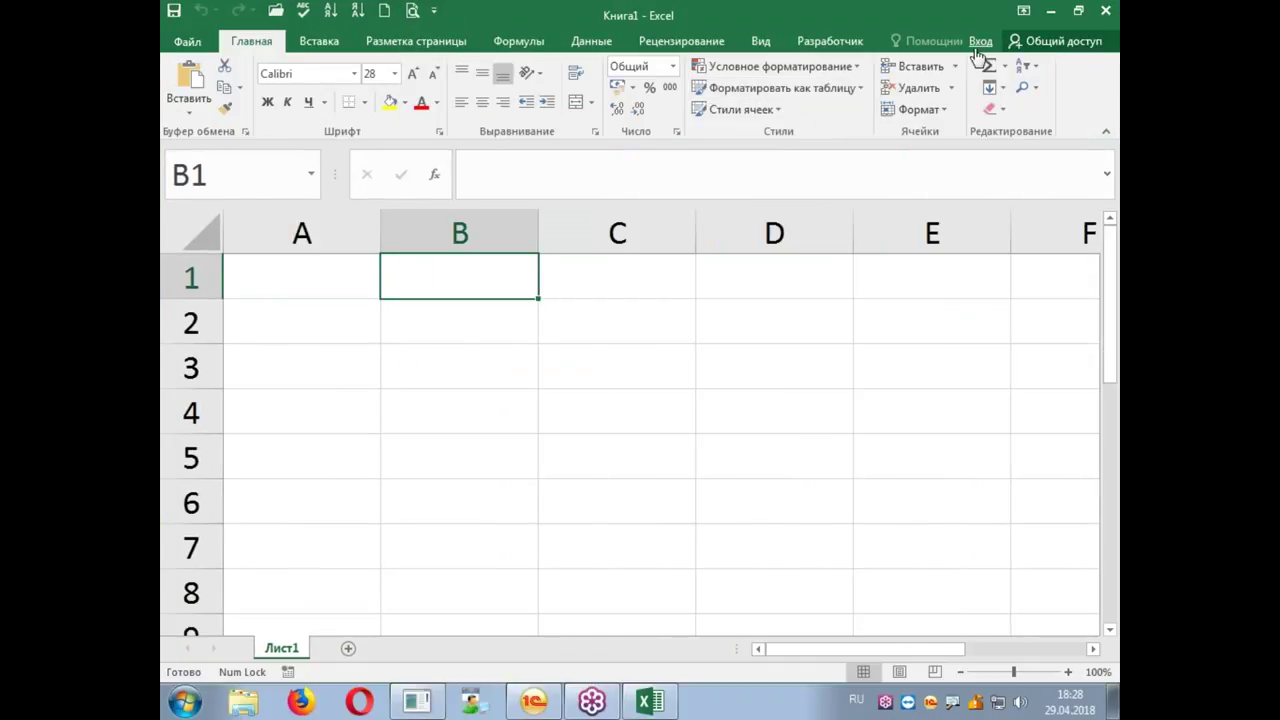
text(Товар)
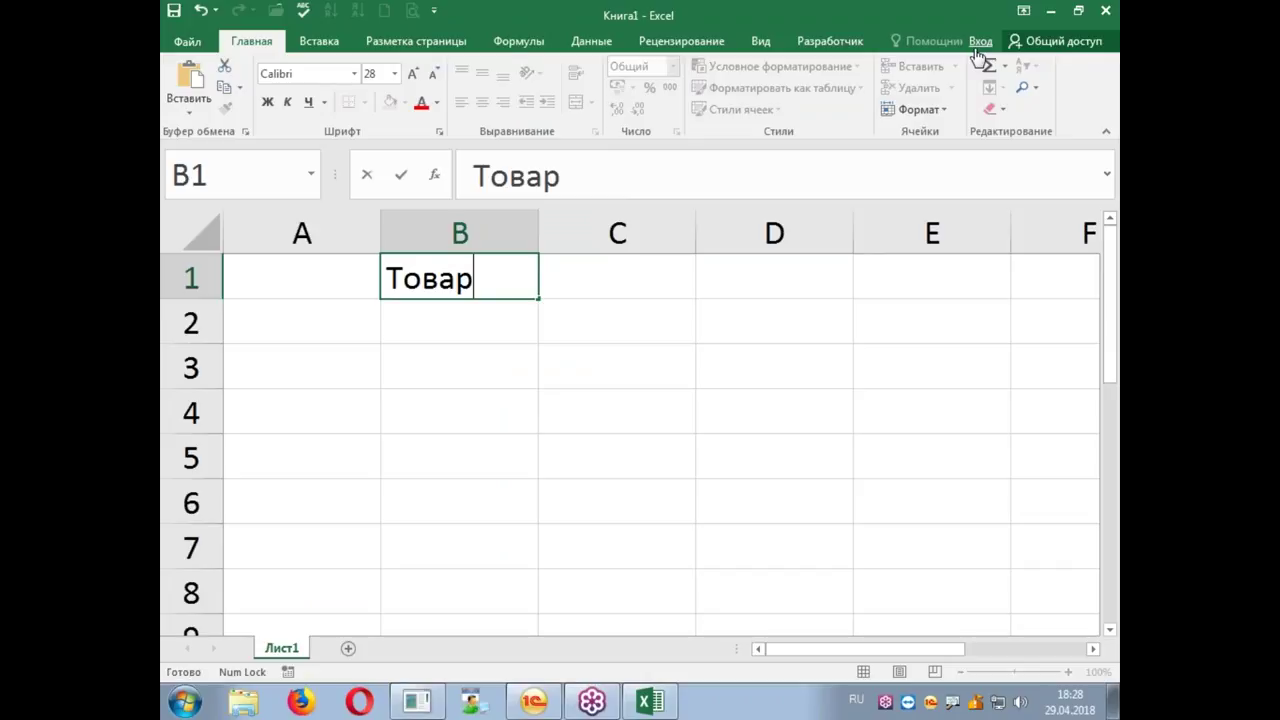
key(Return)
key(Down)
key(Up)
key(Up)
key(Right)
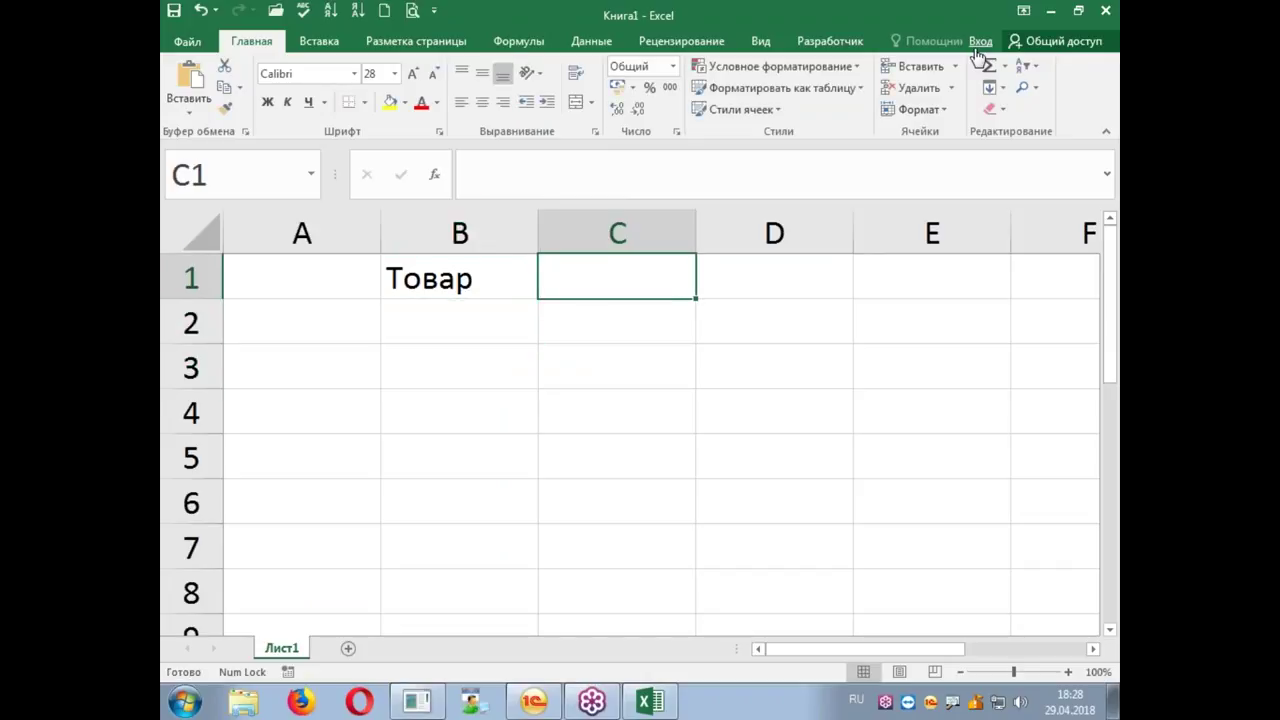
text(Цена)
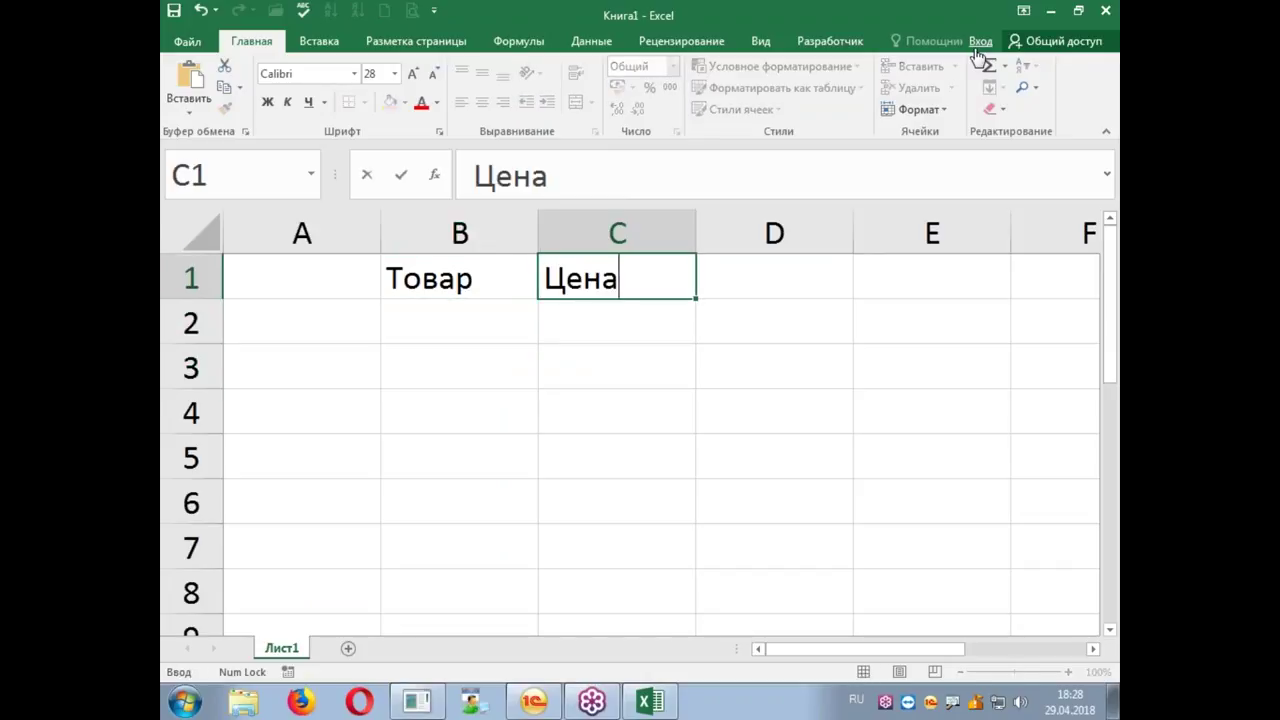
key(Return)
Step: Enter Товар-1 in cell B2 and copy it into cells B3 and B4
key(Left)
text(Товар-)
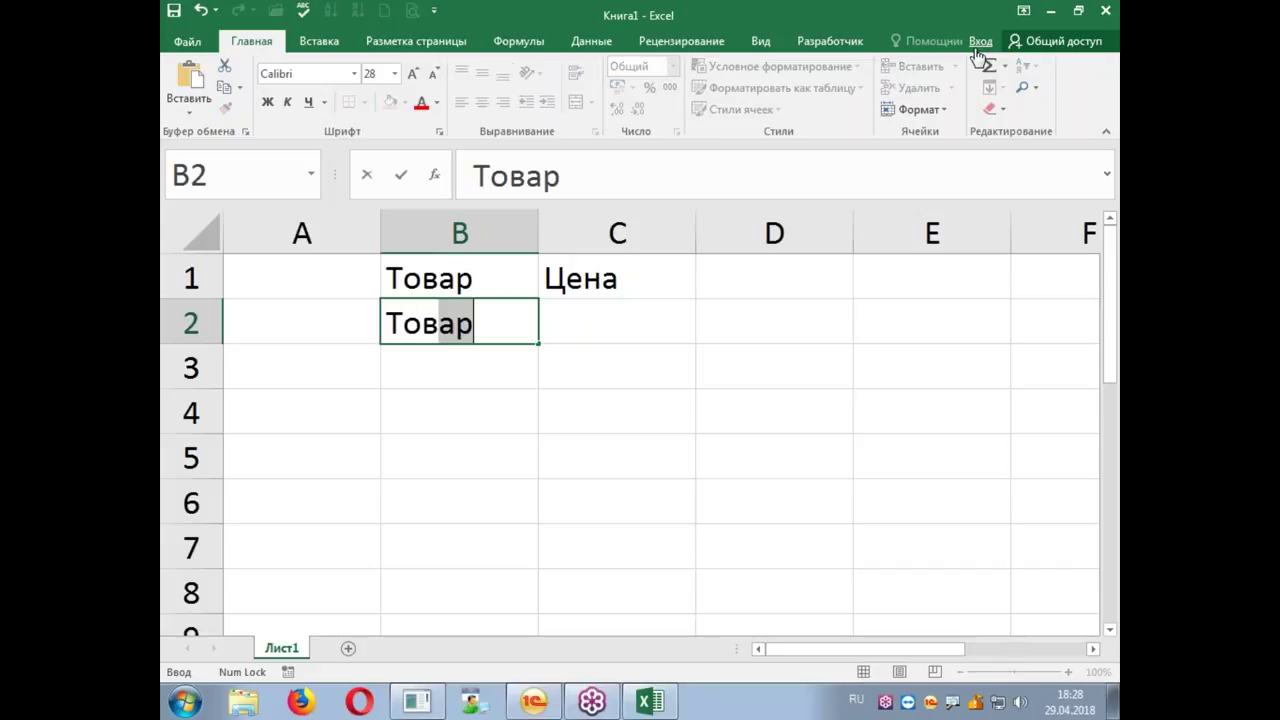
text(1)
key(Return)
key(Up)
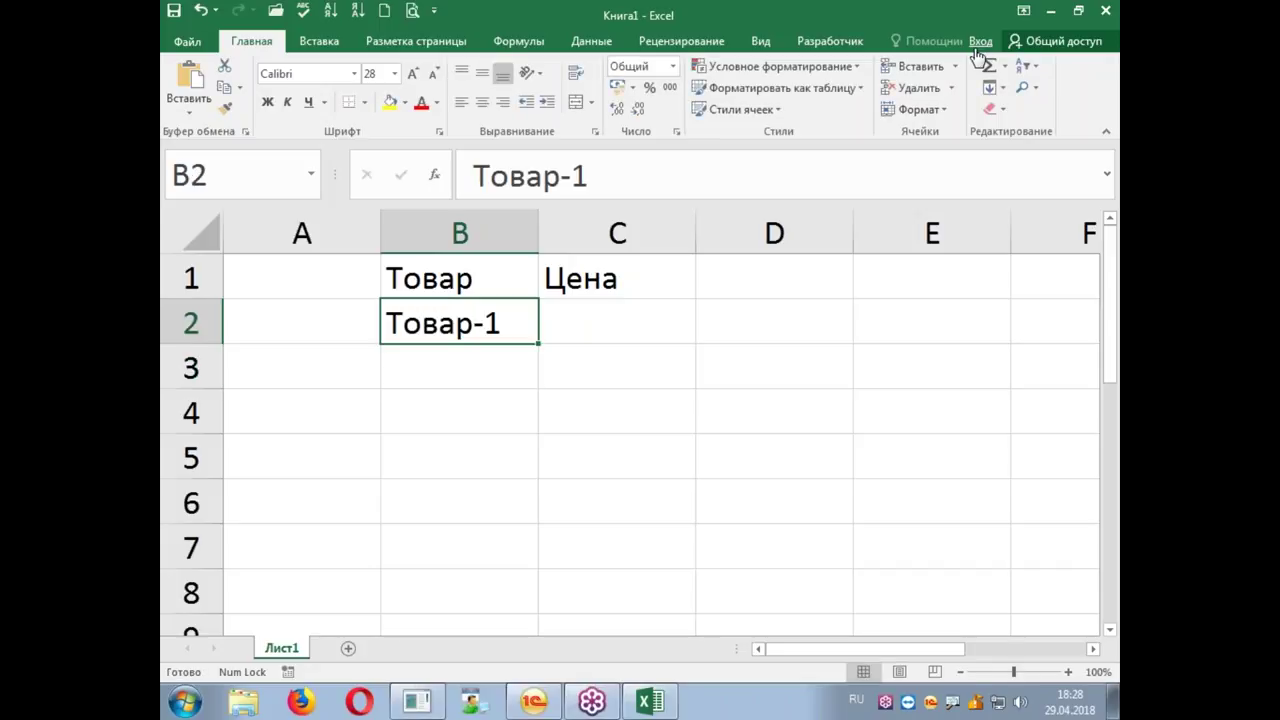
key(ctrl+c)
key(Down)
key(ctrl+v)
key(Down)
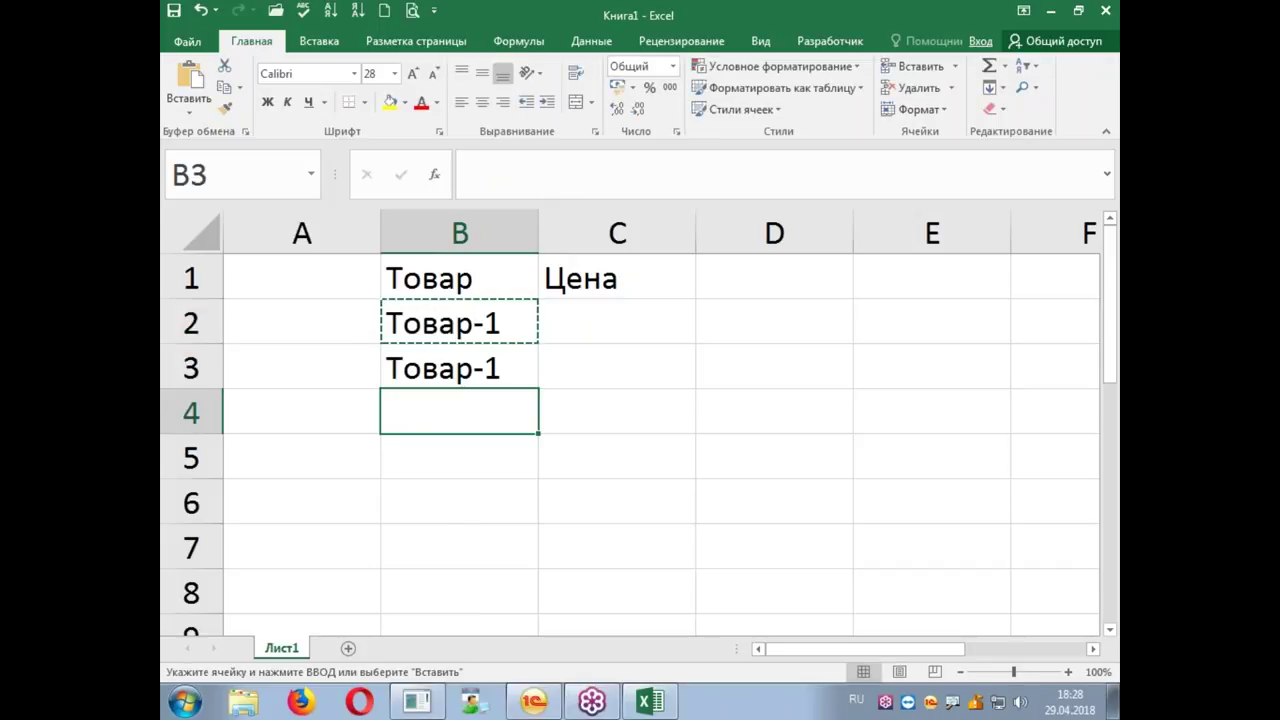
key(ctrl+v)
key(Up)
key(Up)
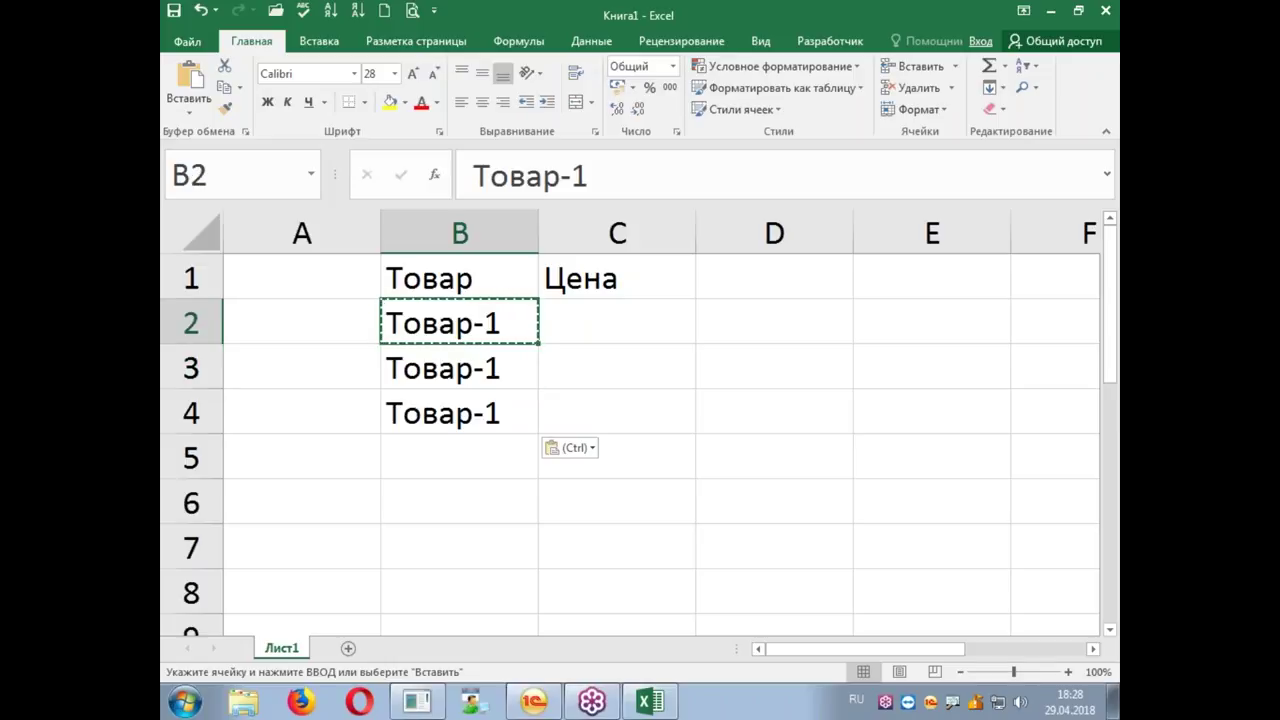
key(F2)
key(BackSpace)
text(2)
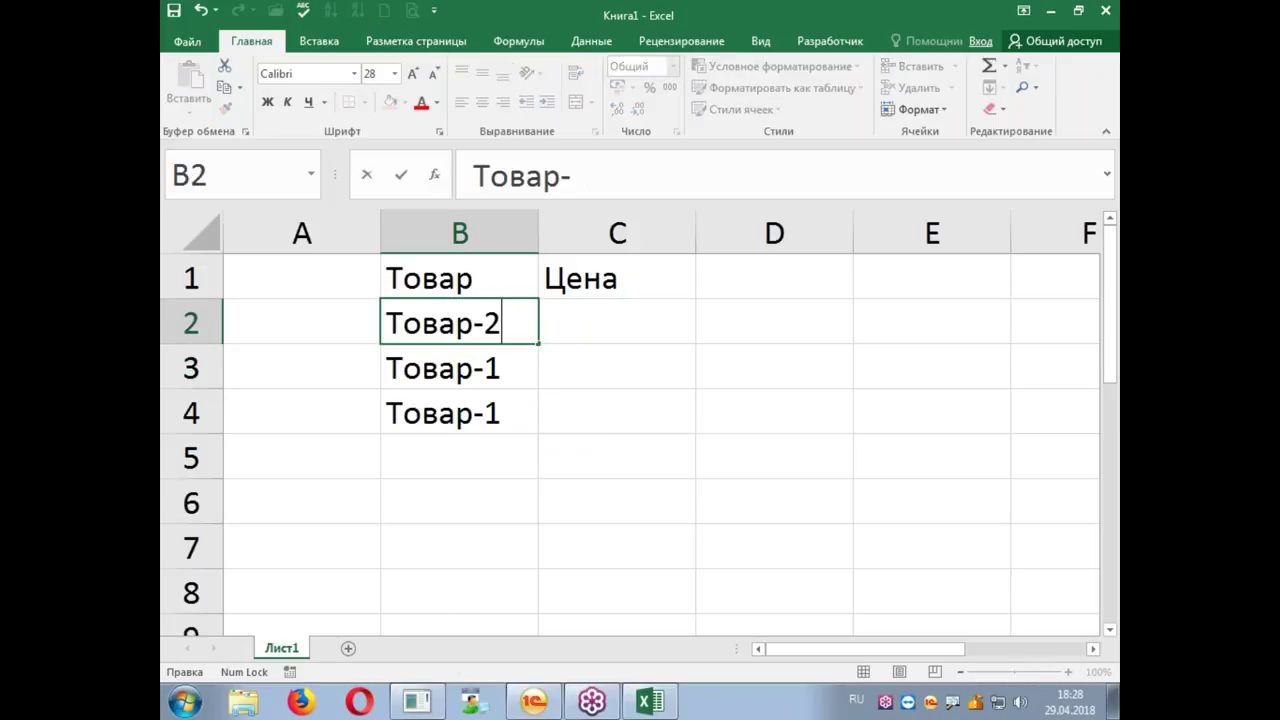
key(Return)
key(Up)
key(F2)
key(BackSpace)
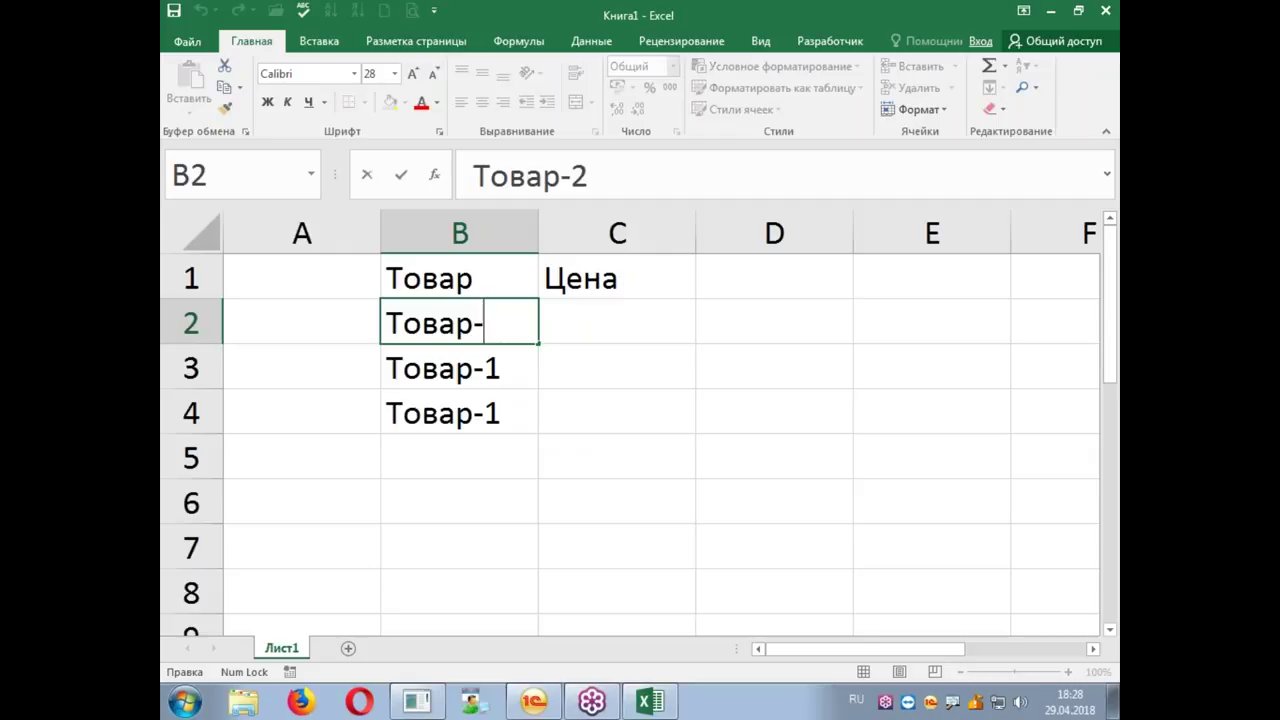
text(1)
key(Return)
Step: Change the product name in cell B3 to Товар-2 and in cell B4 to Товар-3
key(F2)
key(BackSpace)
text(2)
key(Return)
key(F2)
key(BackSpace)
text(3)
key(Return)
click(459, 323)
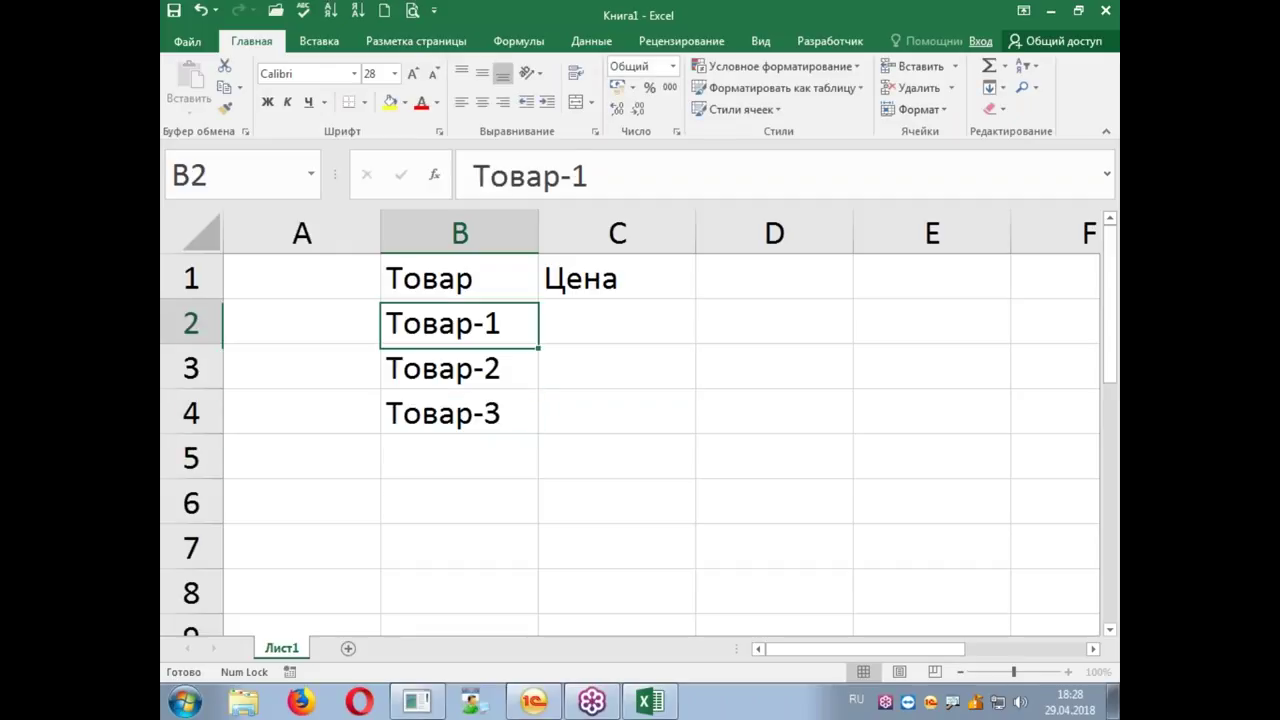
Step: Enter the prices 100, 200 and 300 in cells C2 to C4
click(617, 321)
text(100)
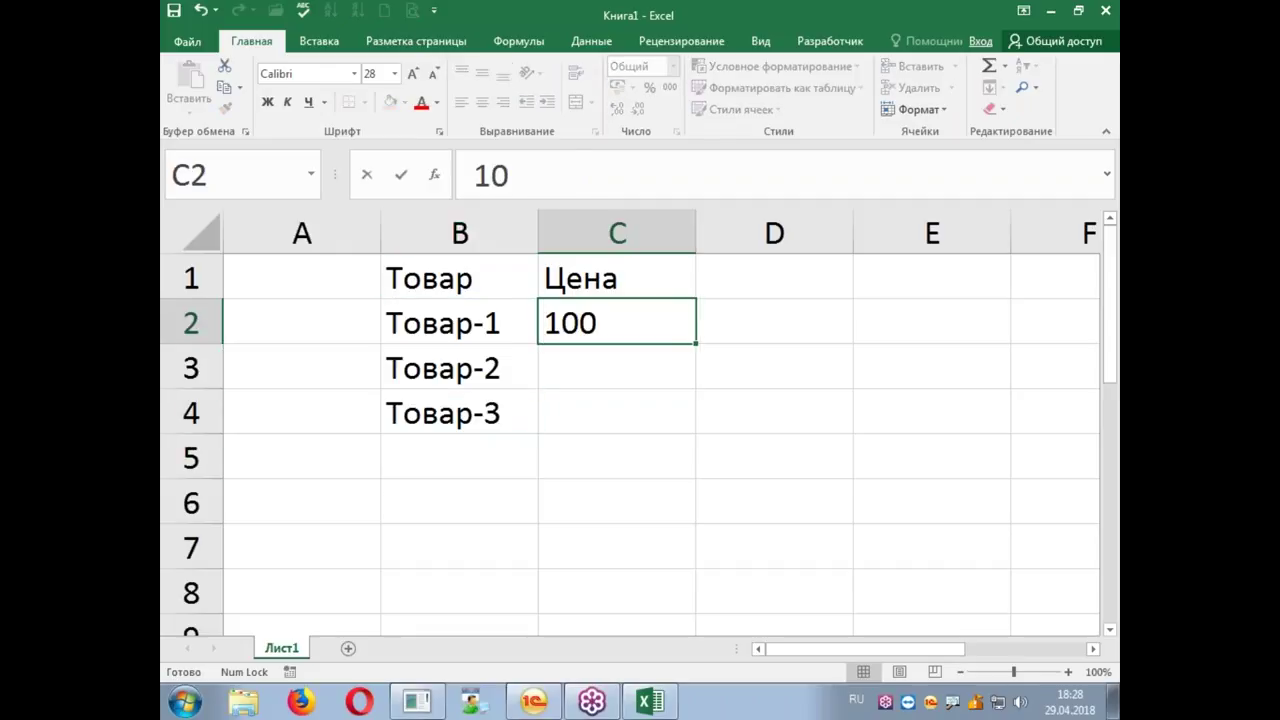
key(Return)
text(200)
key(Return)
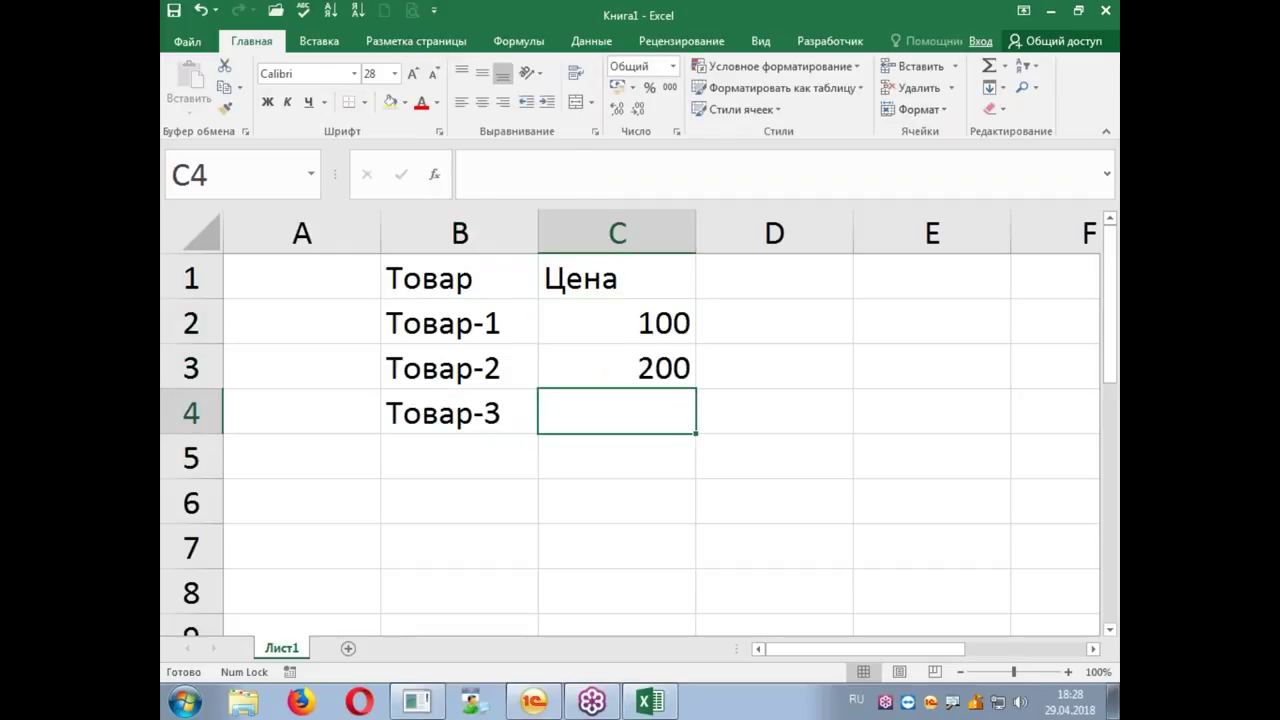
text(300)
key(Return)
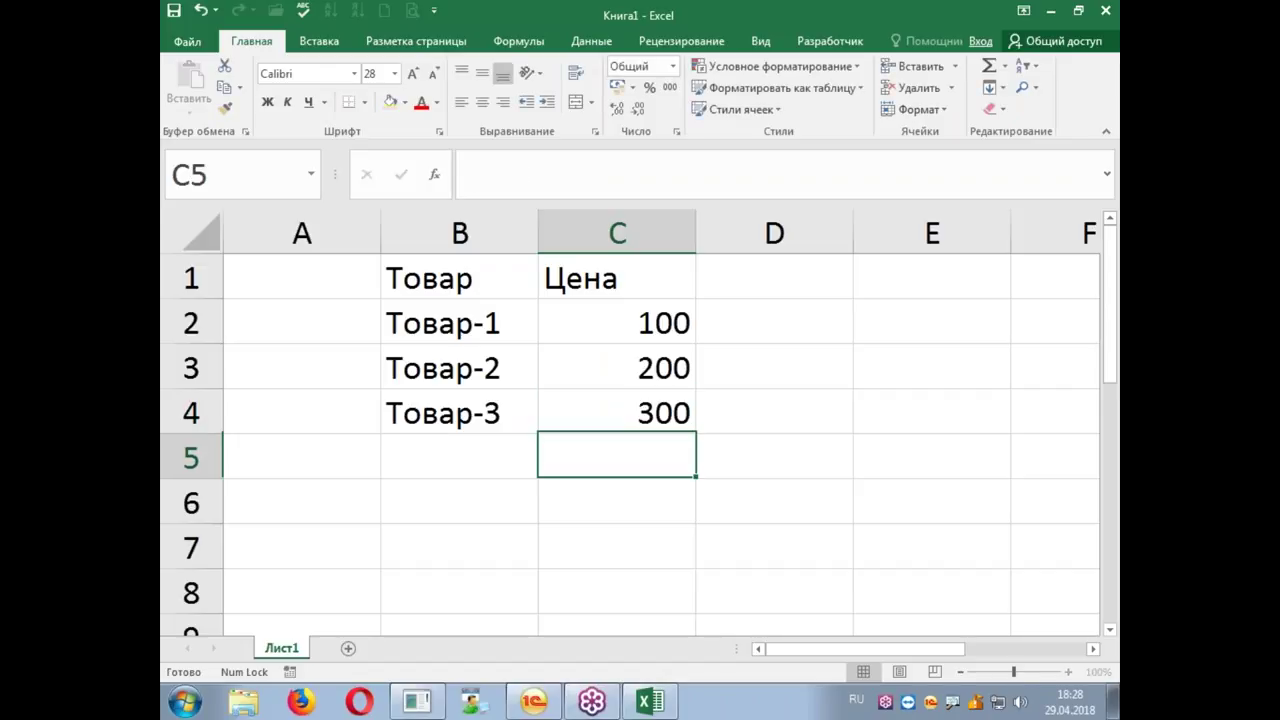
Step: Copy the price table in B1:C4 and paste the copy starting at cell B6
key(Up)
key(Up)
key(Up)
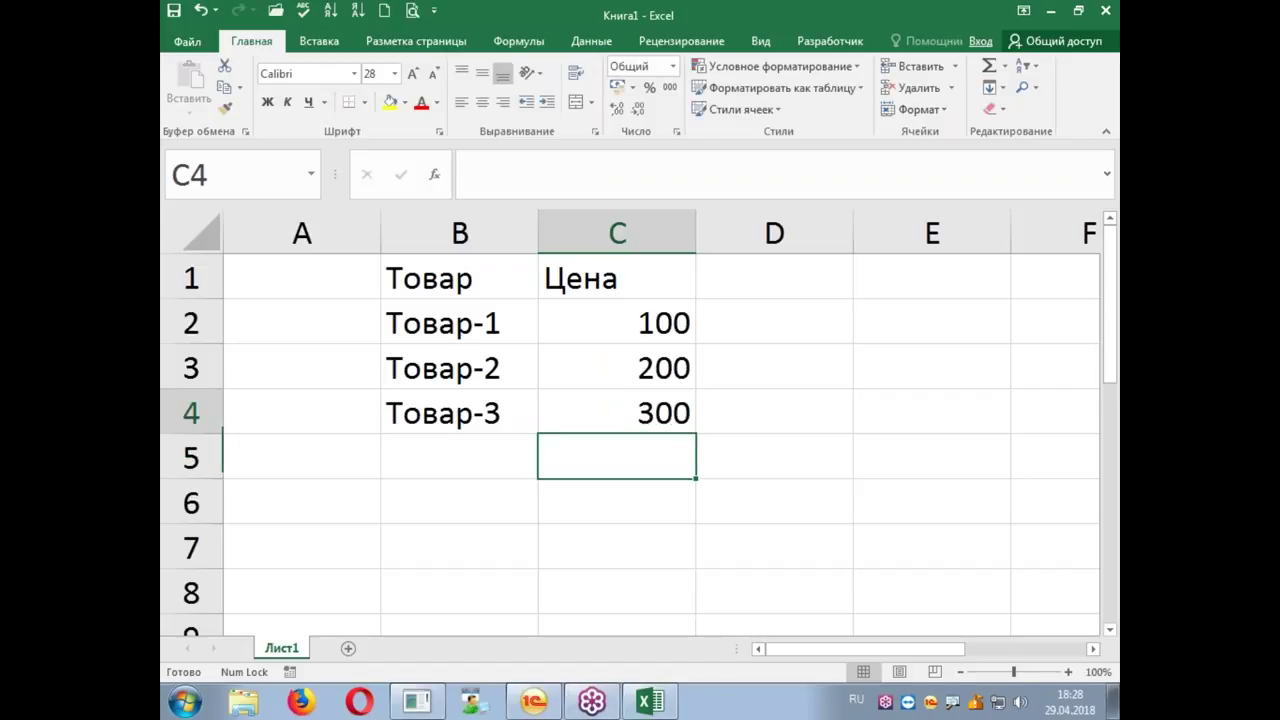
key(Up)
key(Left)
key(shift+Right)
key(shift+Left)
key(shift+Down)
key(shift+Down)
key(shift+Down)
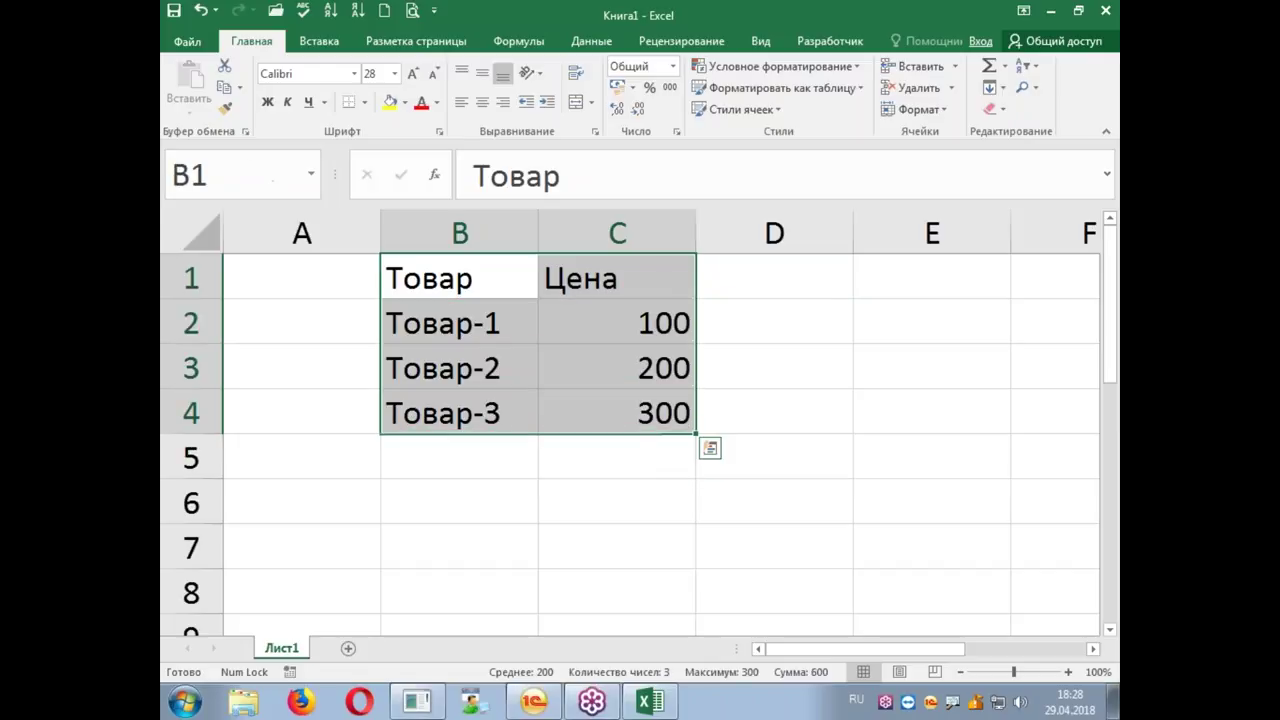
key(ctrl+c)
key(Down)
key(Down)
key(Down)
key(Down)
key(Down)
key(ctrl+v)
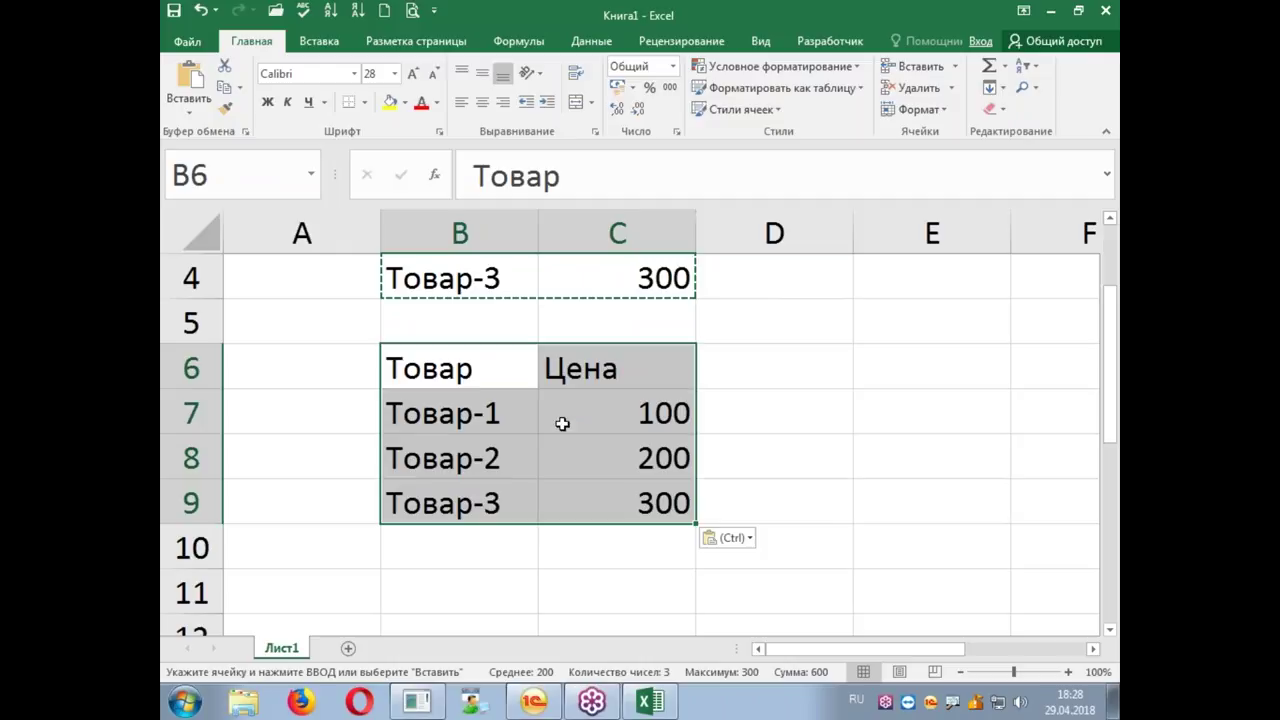
Step: Change the product name in cell B7 to Товар_1
click(403, 410)
click(566, 172)
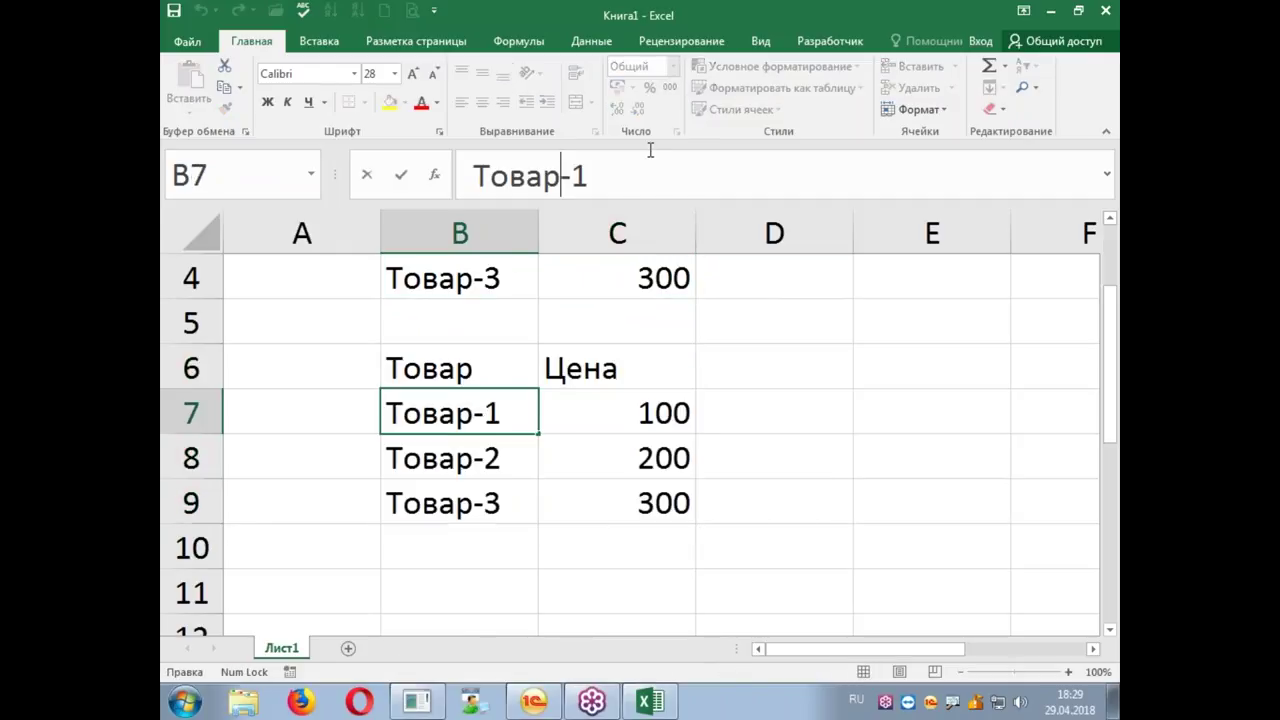
key(Delete)
text(_\)
key(BackSpace)
key(Return)
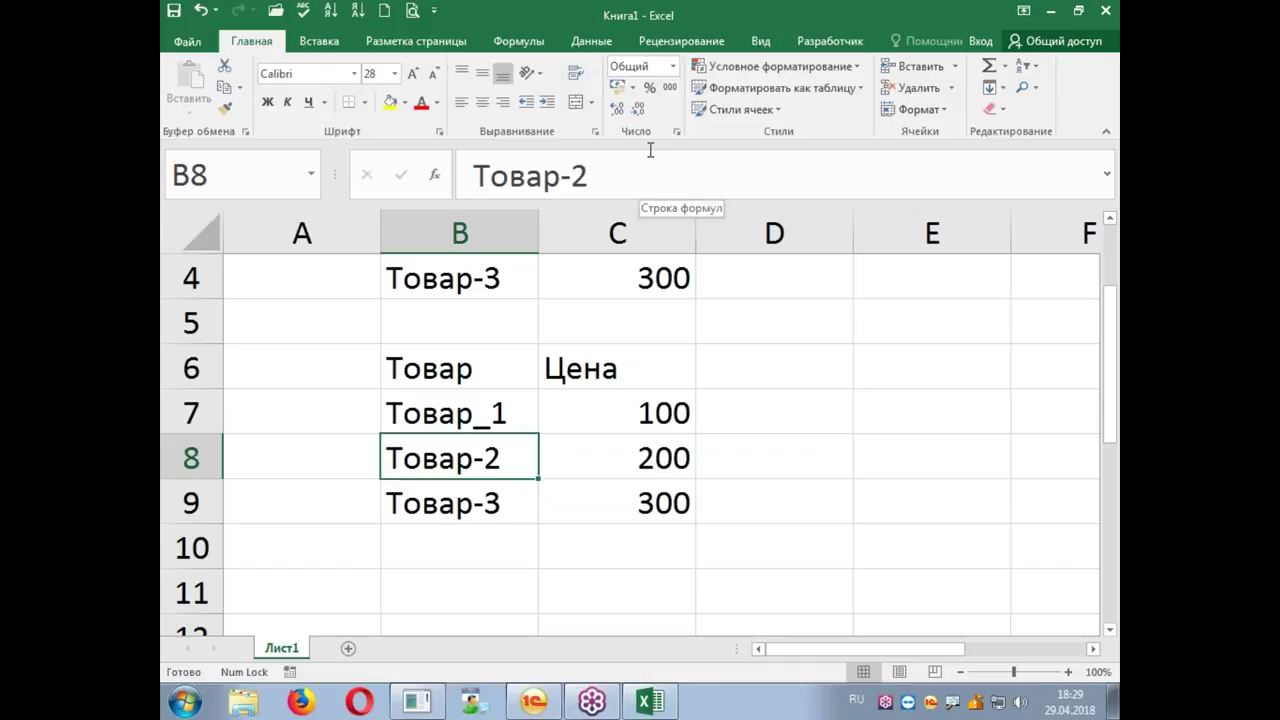
Step: Change the product name in cell B8 to Товар_2
key(F2)
key(Left)
key(Left)
key(Delete)
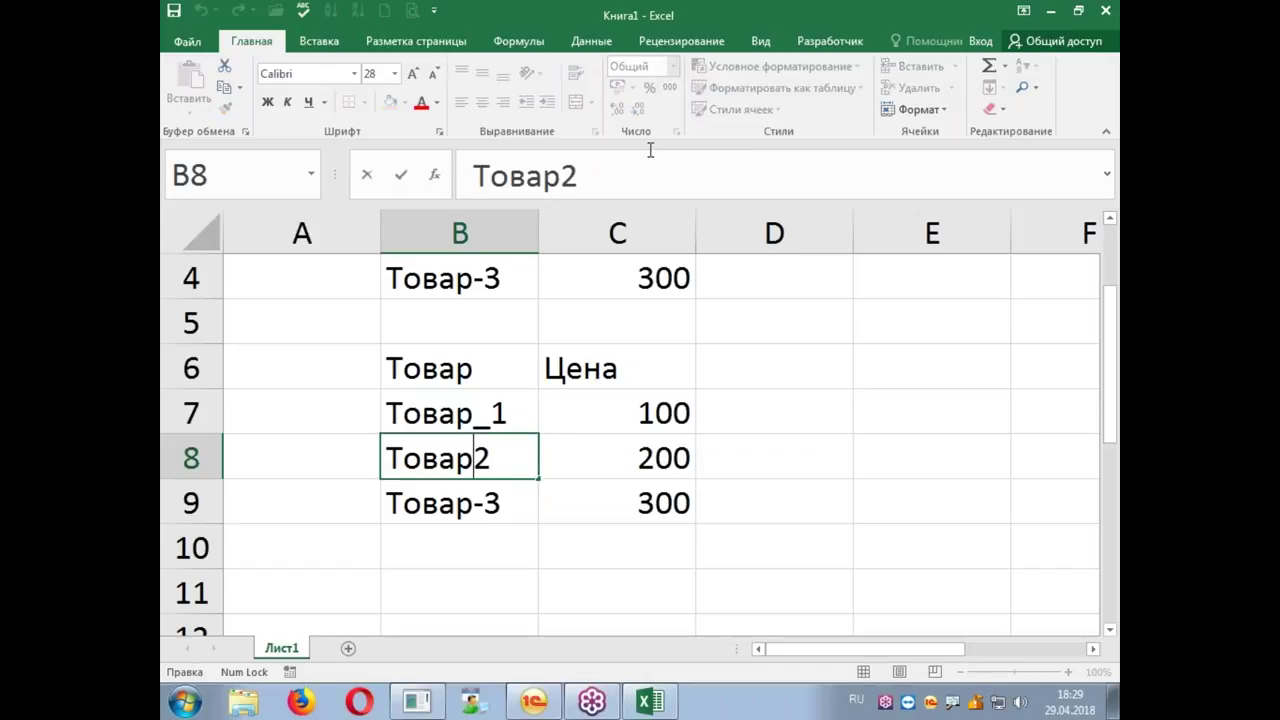
text(_)
key(Return)
Step: Change the product name in cell B9 to Товар_3
key(F2)
key(Home)
key(Right)
key(Right)
key(Right)
key(Right)
key(Right)
key(Right)
key(Left)
key(Delete)
text(_)
key(Return)
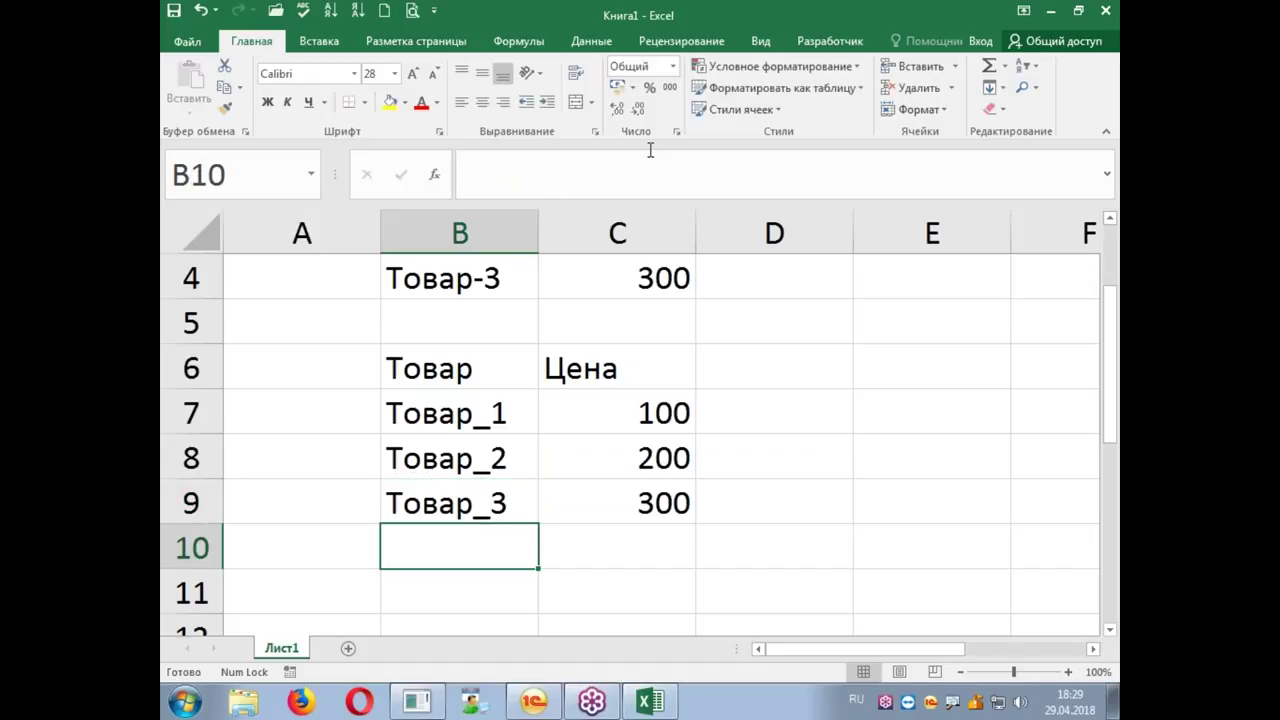
Step: Set the prices of the second table in cells C7 to C9 to 150, 250 and 350
click(628, 413)
text(150)
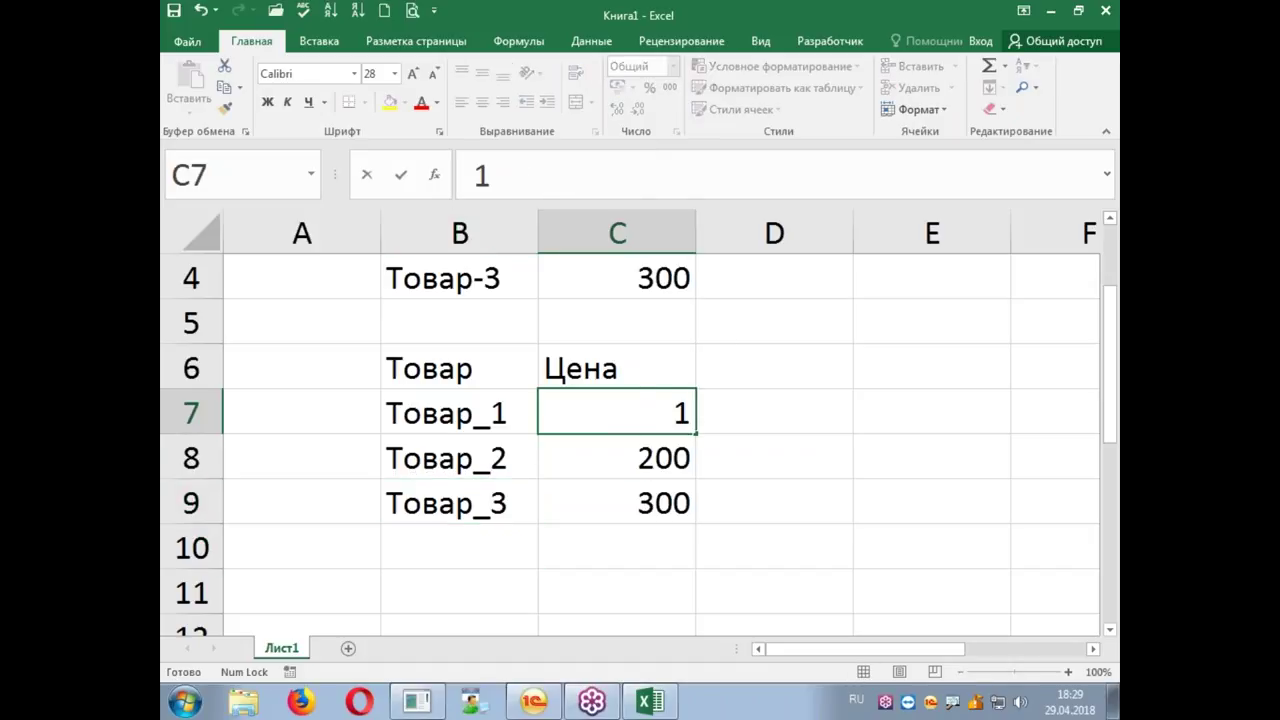
key(Return)
text(25)
key(Return)
click(616, 457)
text(250)
key(Return)
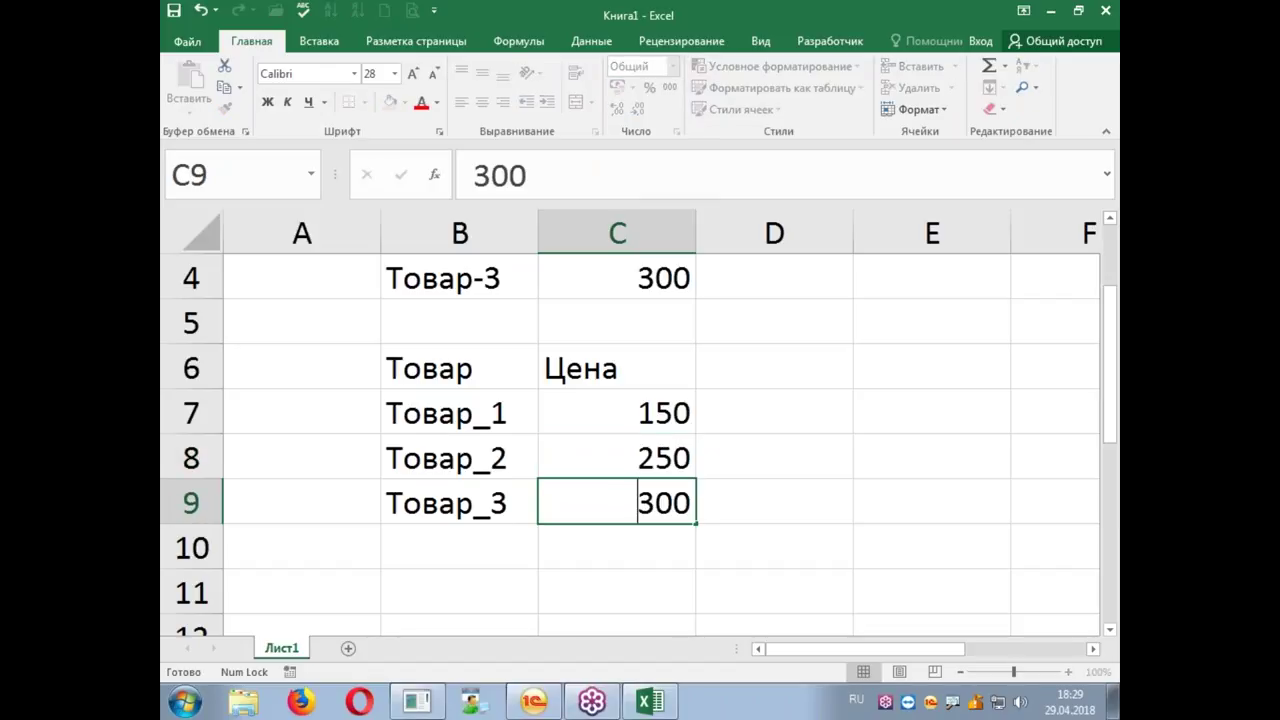
text(350)
key(Return)
scroll(690, 433, up, 1)
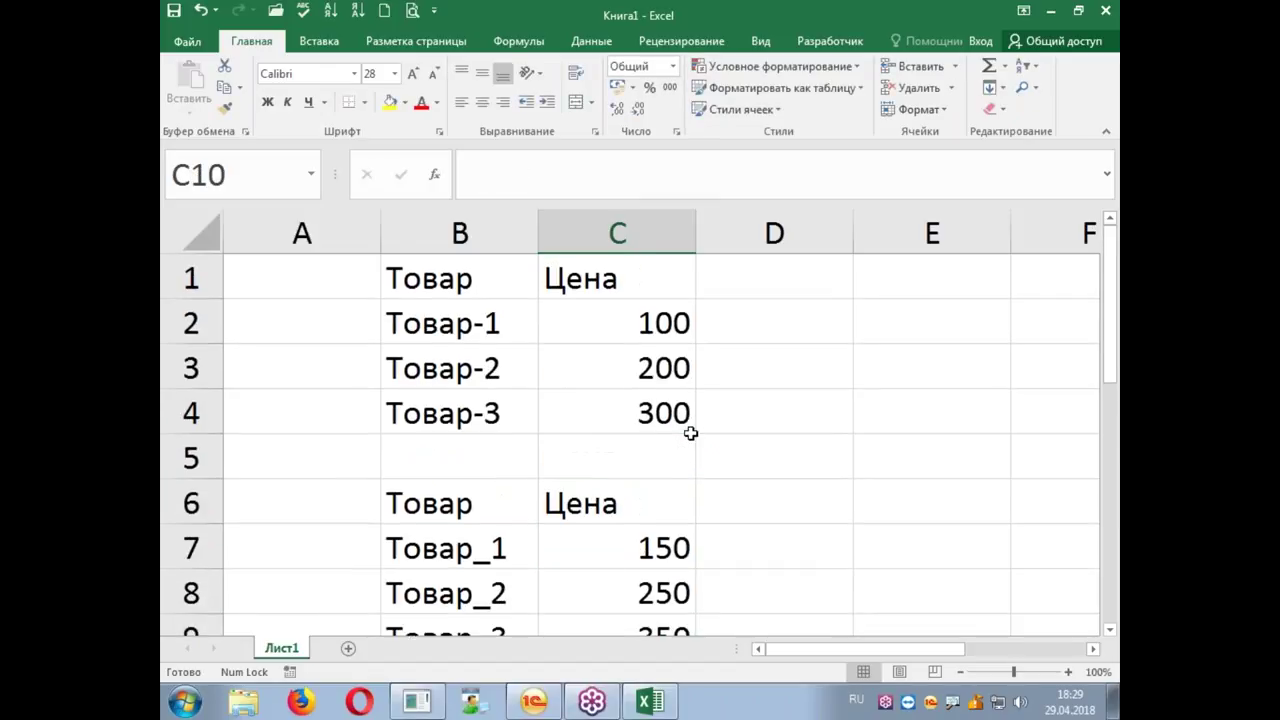
scroll(692, 432, down, 1)
scroll(694, 432, up, 1)
Step: Switch to 1C, dismiss the configuration legitimacy dialog and close the partner and item pages except the start page
click(535, 703)
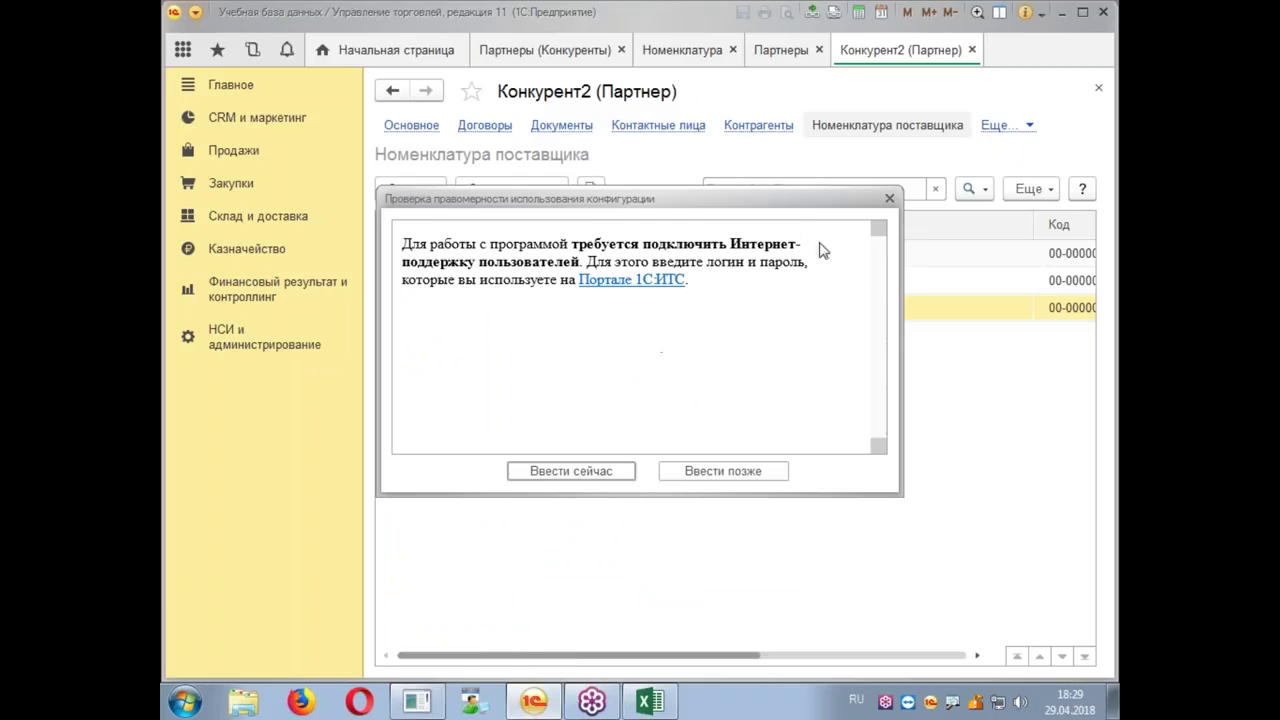
click(887, 199)
click(972, 50)
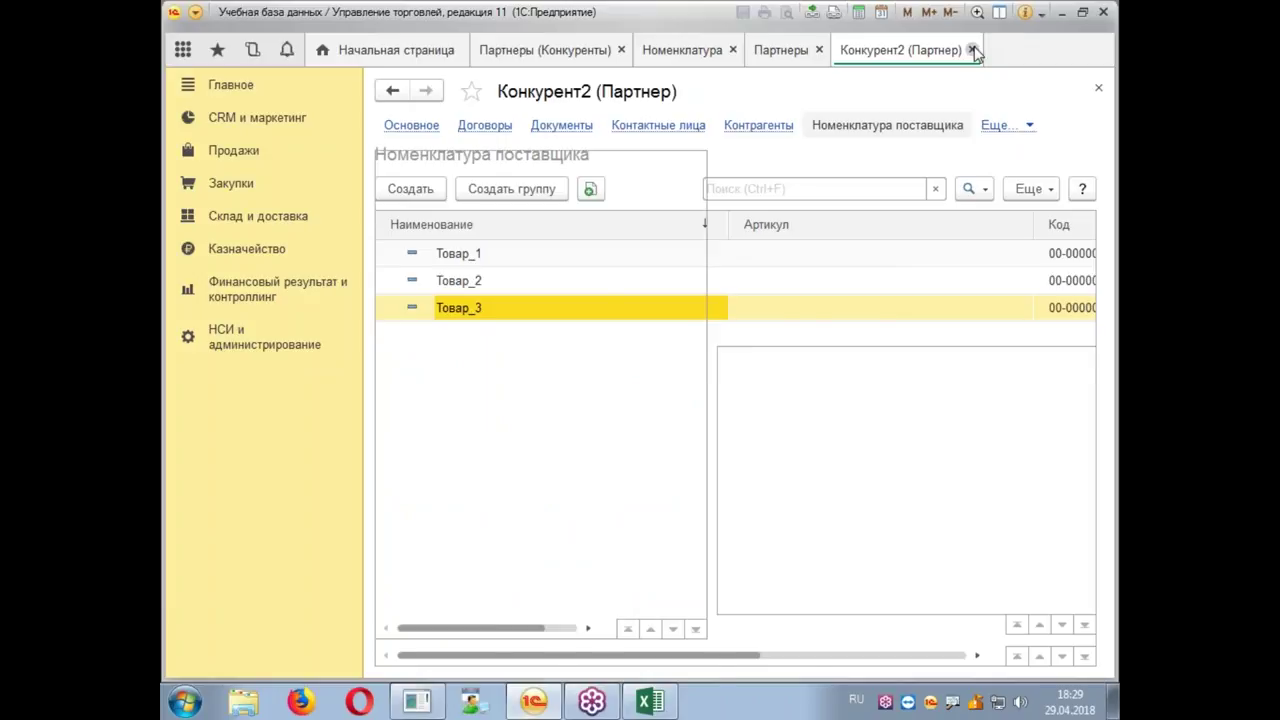
click(818, 50)
click(732, 50)
click(620, 50)
Step: Open the competitor price lists, choose Конкурент1 as the supplier and start loading prices from an external file
click(257, 117)
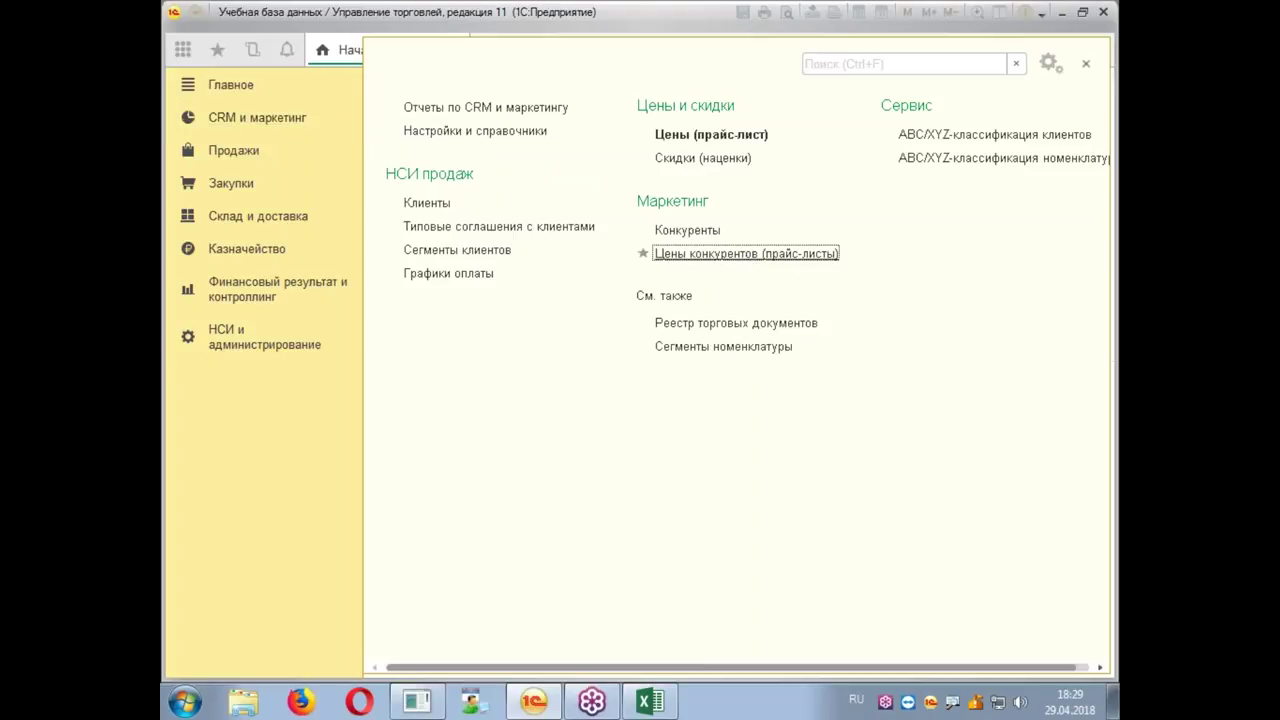
click(748, 256)
click(879, 133)
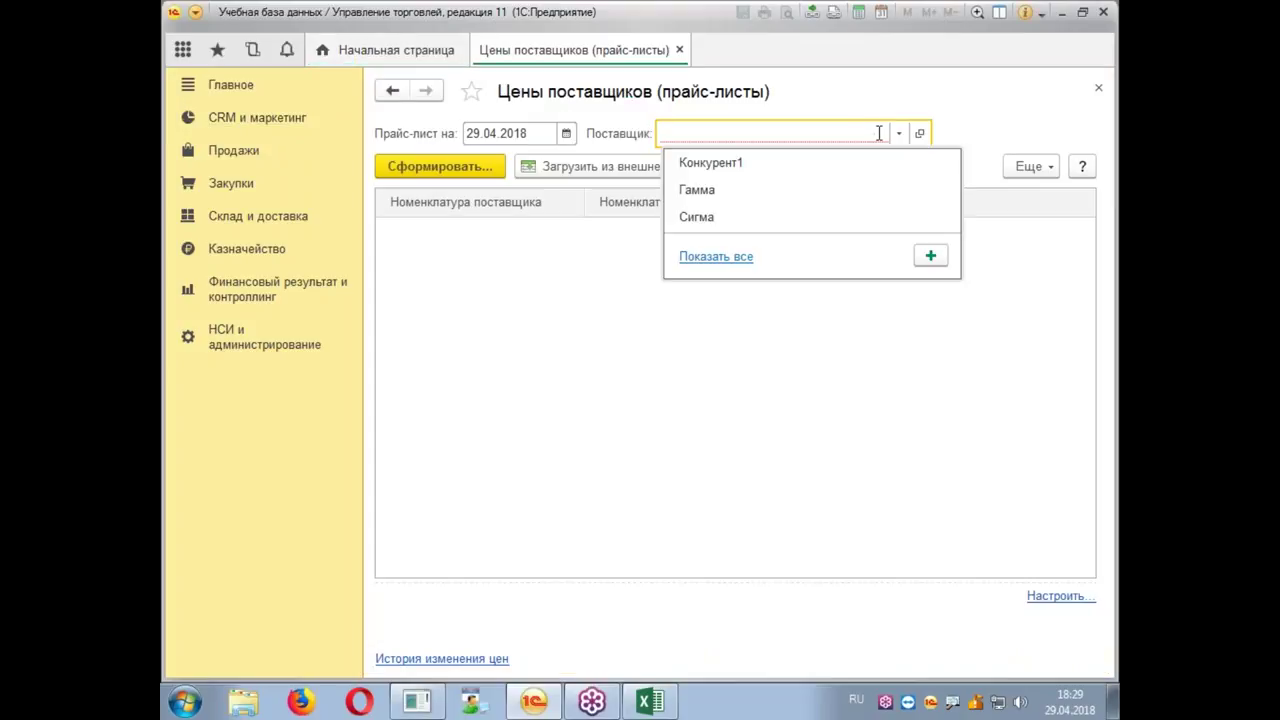
click(771, 163)
click(635, 167)
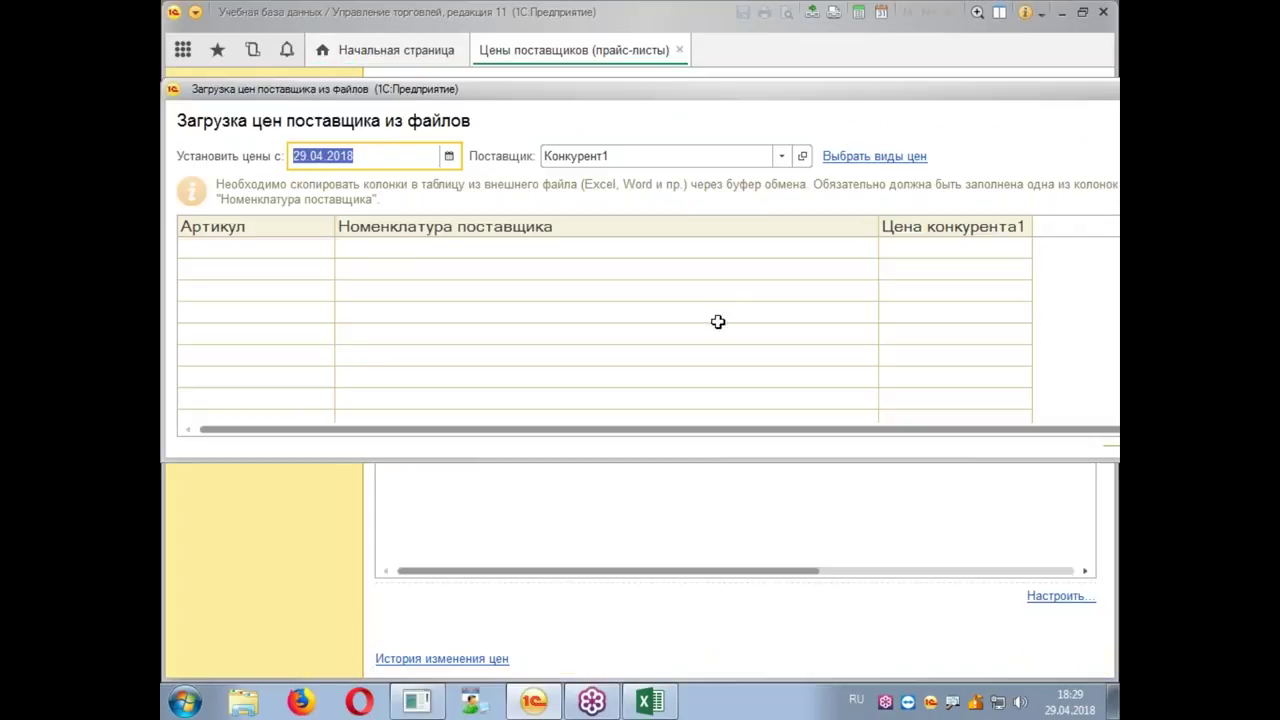
Step: Copy B2:C4 from Excel, paste it into the 1C loading table starting at Номенклатура поставщика, and maximize the loading window
key(alt+Tab)
drag(650, 413, 481, 328)
key(ctrl+c)
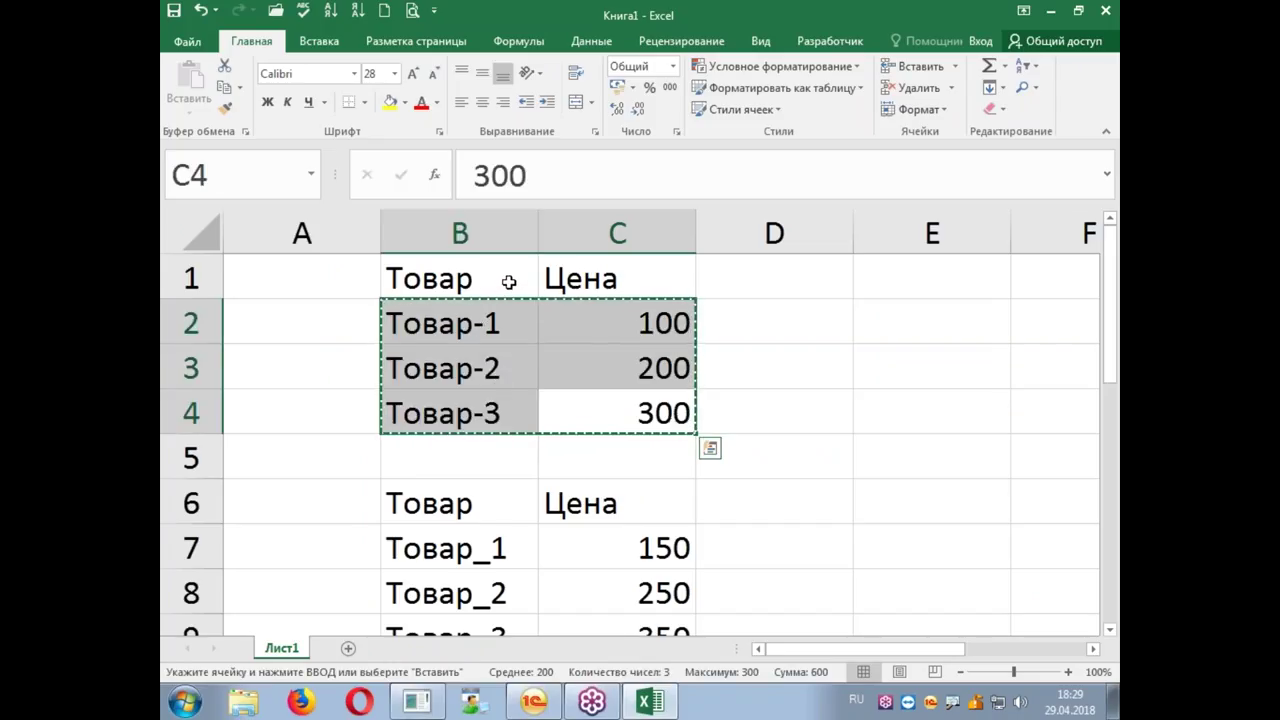
key(alt+Tab)
click(591, 251)
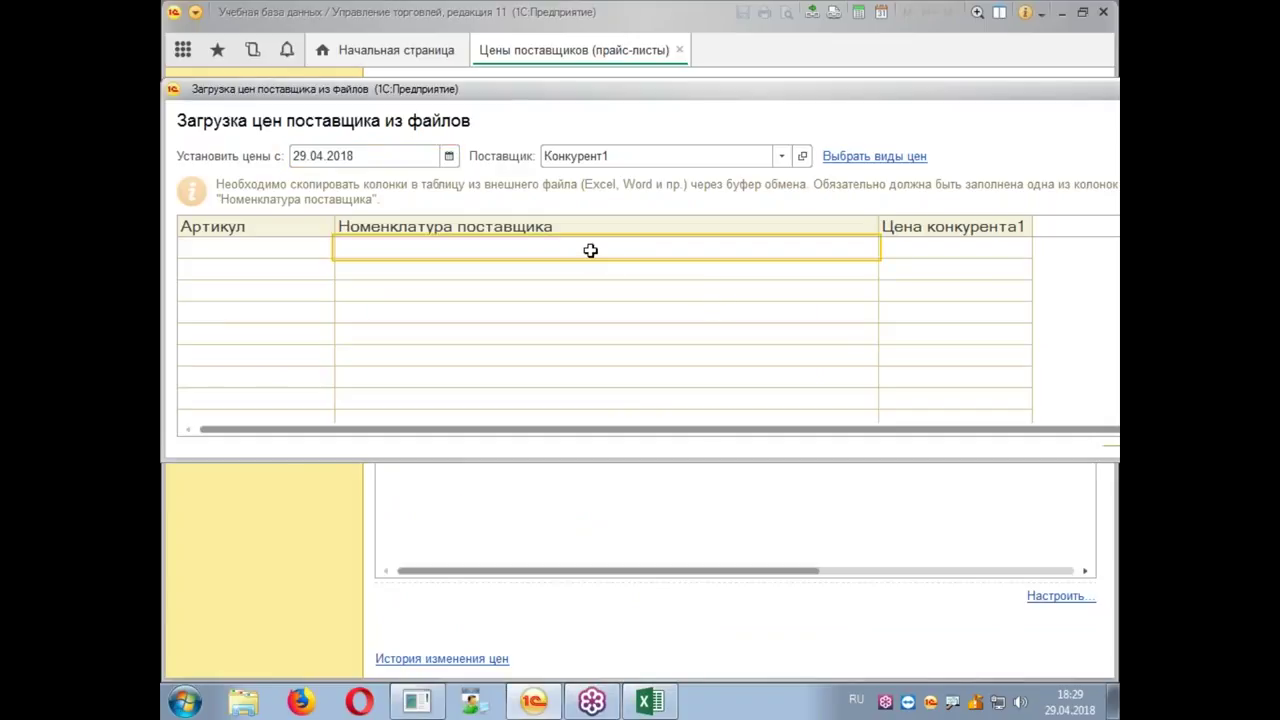
key(ctrl+v)
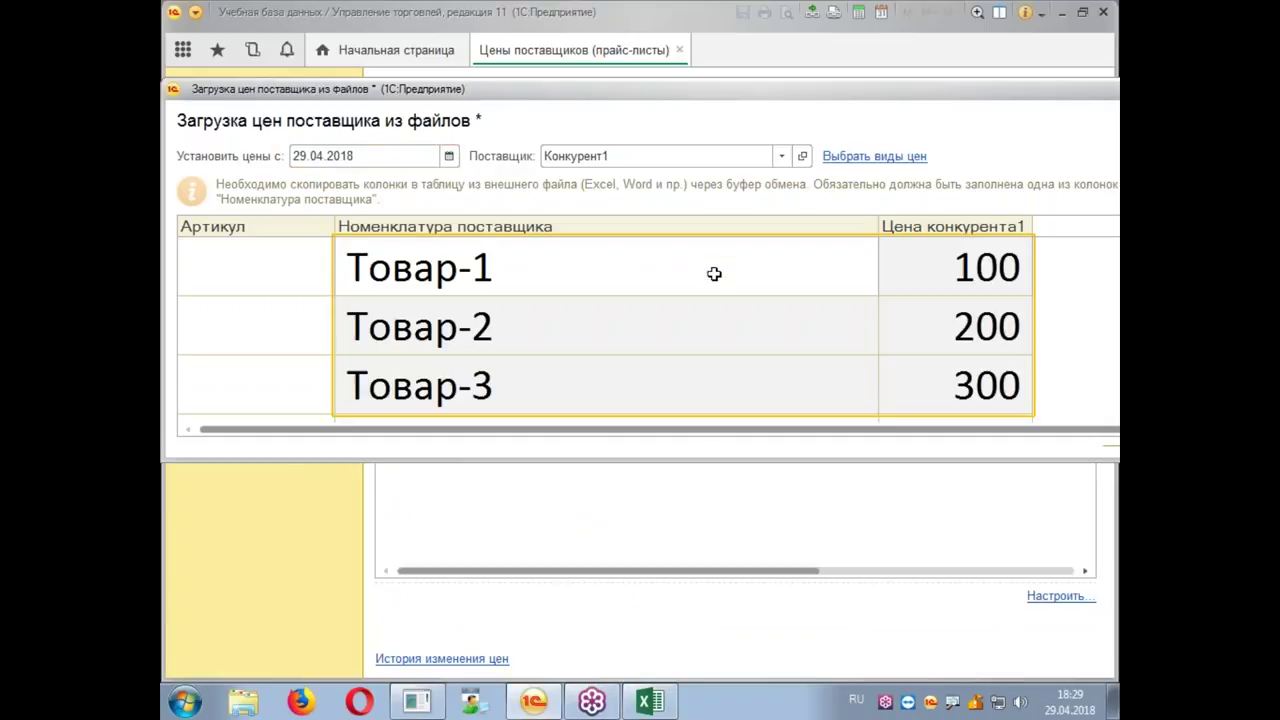
double_click(774, 98)
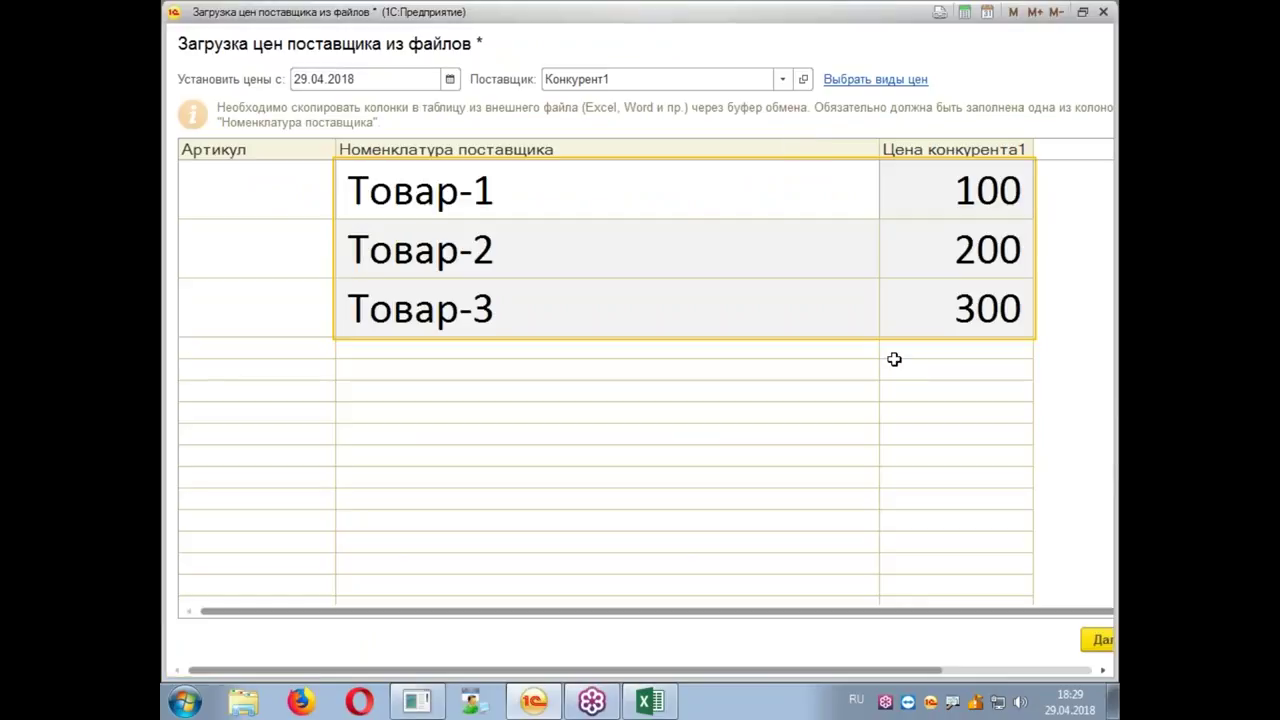
Step: Accept the item matching for Конкурент1 and complete the price load with all prices registered
click(934, 642)
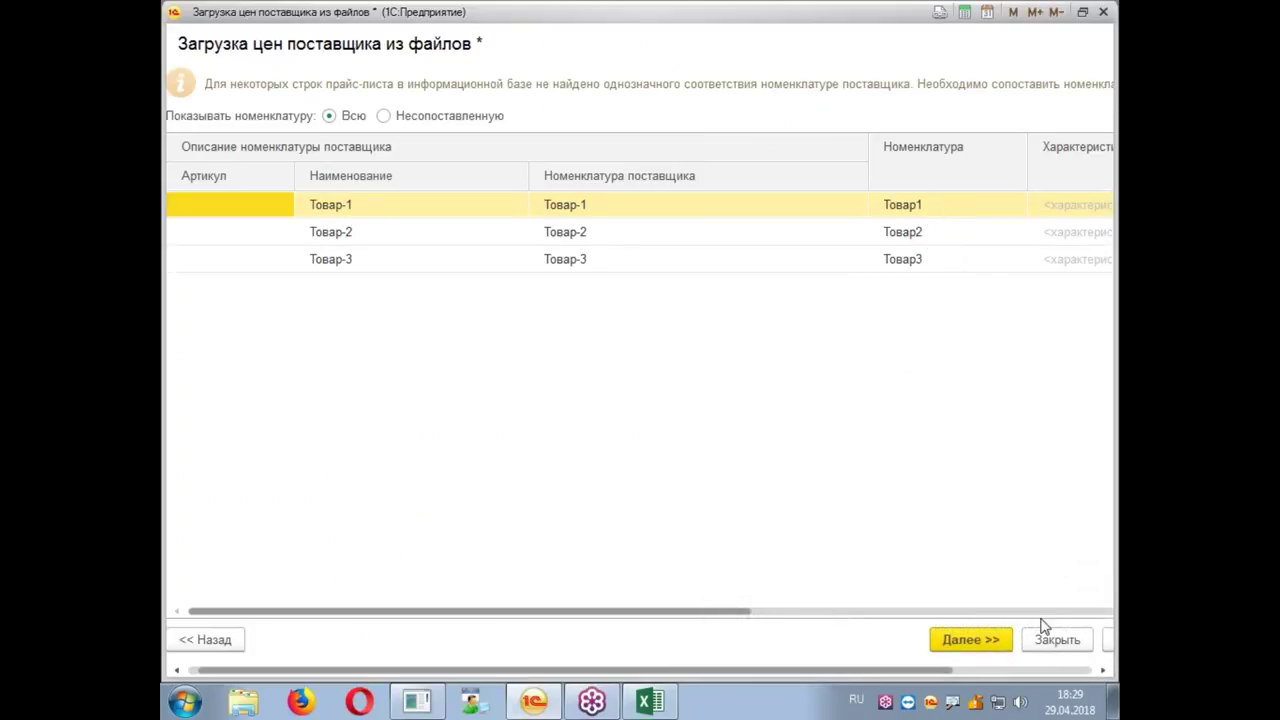
drag(686, 613, 1082, 598)
click(992, 642)
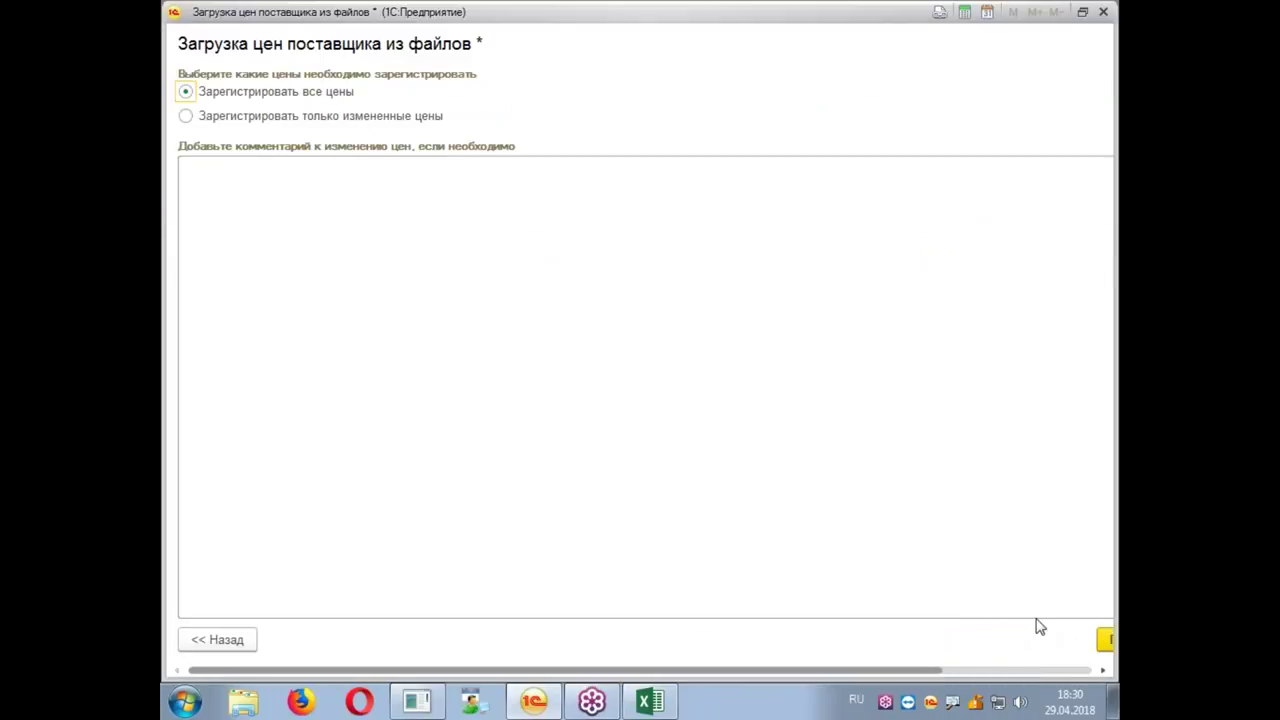
drag(911, 671, 1063, 671)
click(943, 640)
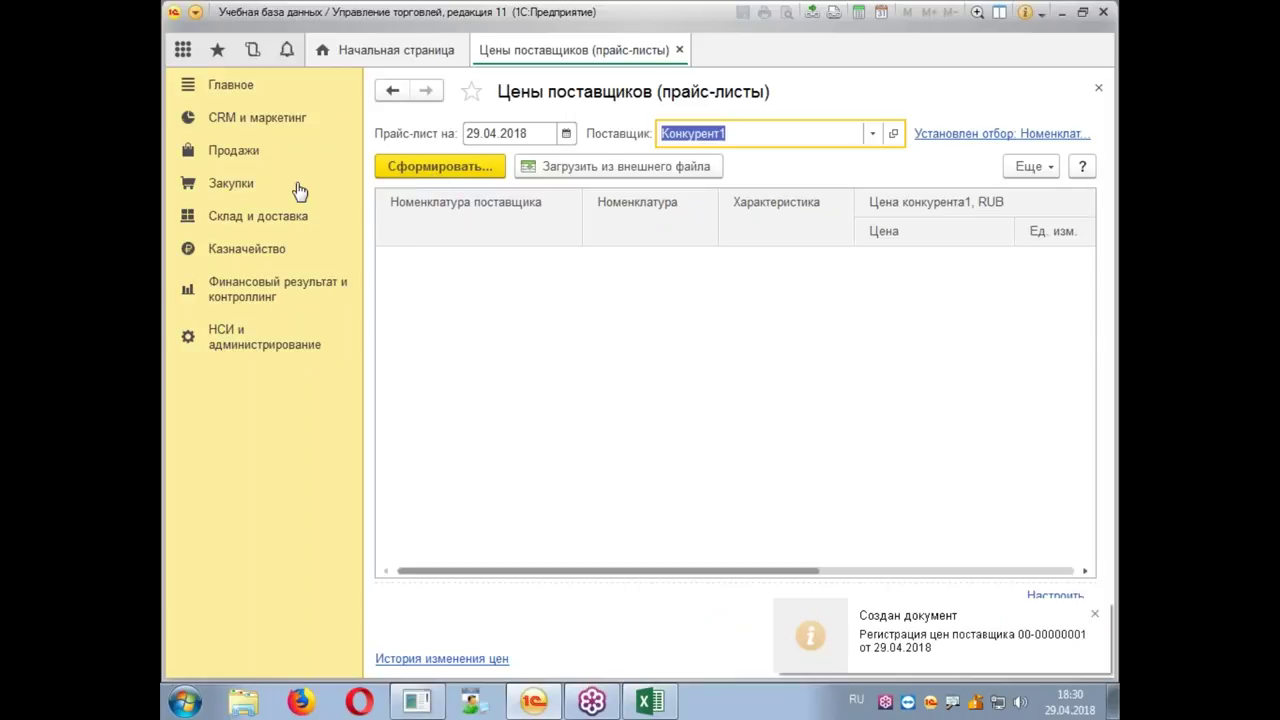
Step: Open the CRM and marketing reports and check which reports are available in the settings view
click(270, 122)
click(490, 107)
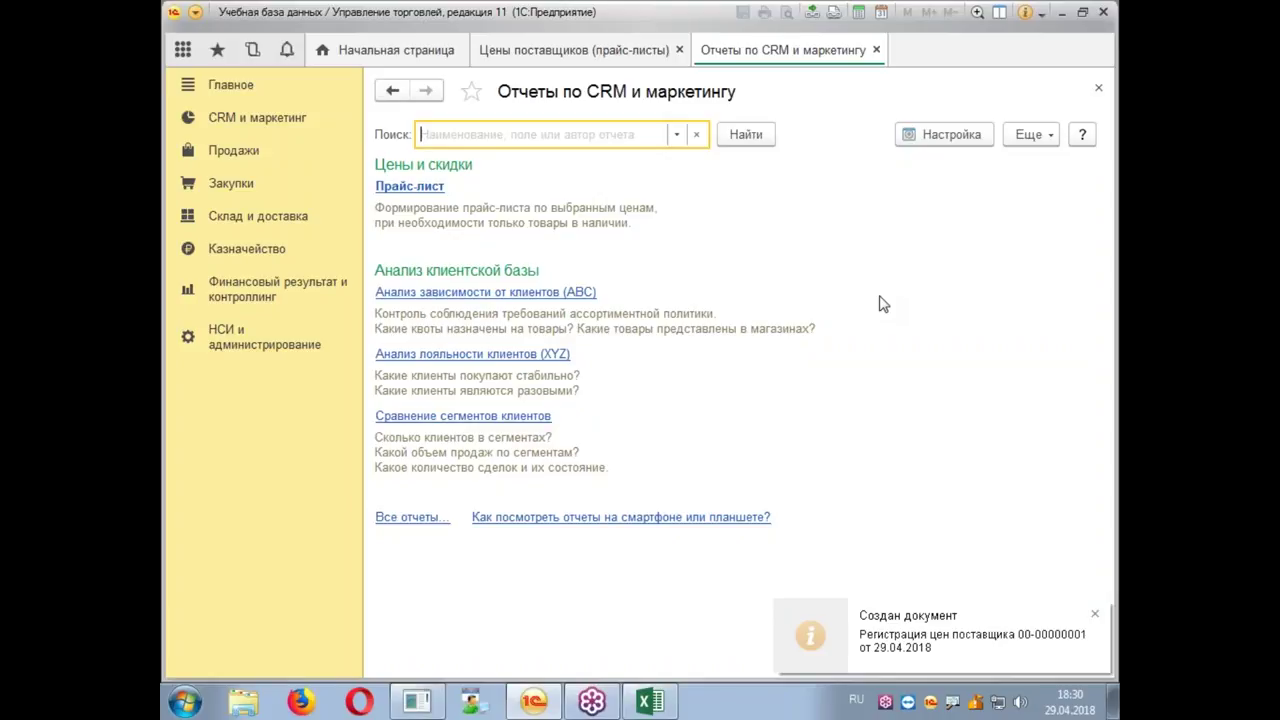
click(944, 134)
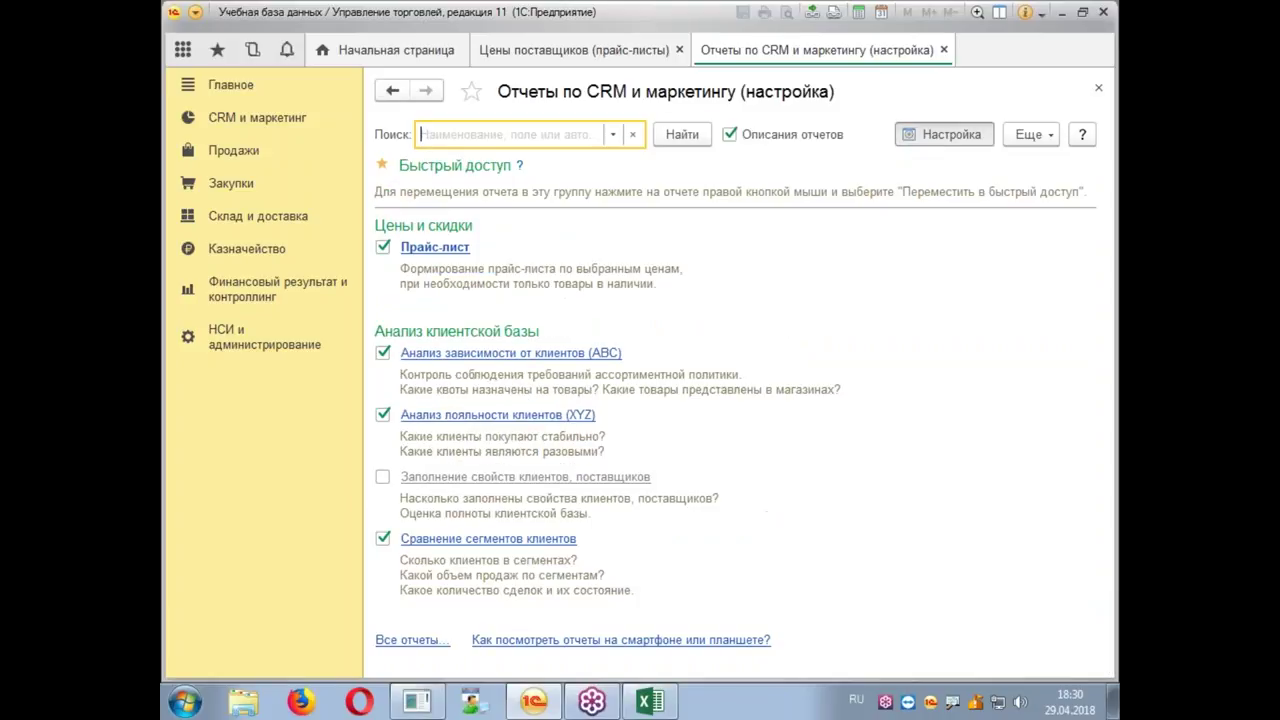
click(944, 134)
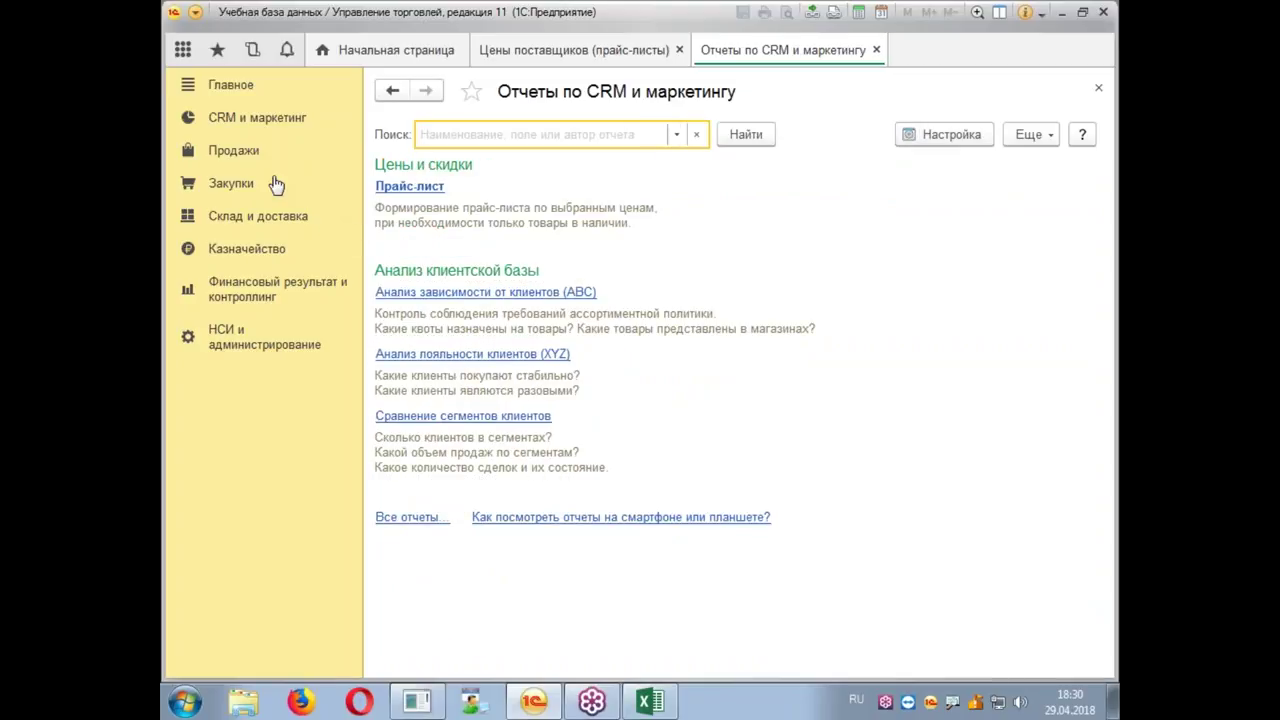
Step: Look through the purchasing reports and open the Условия закупок report
click(230, 183)
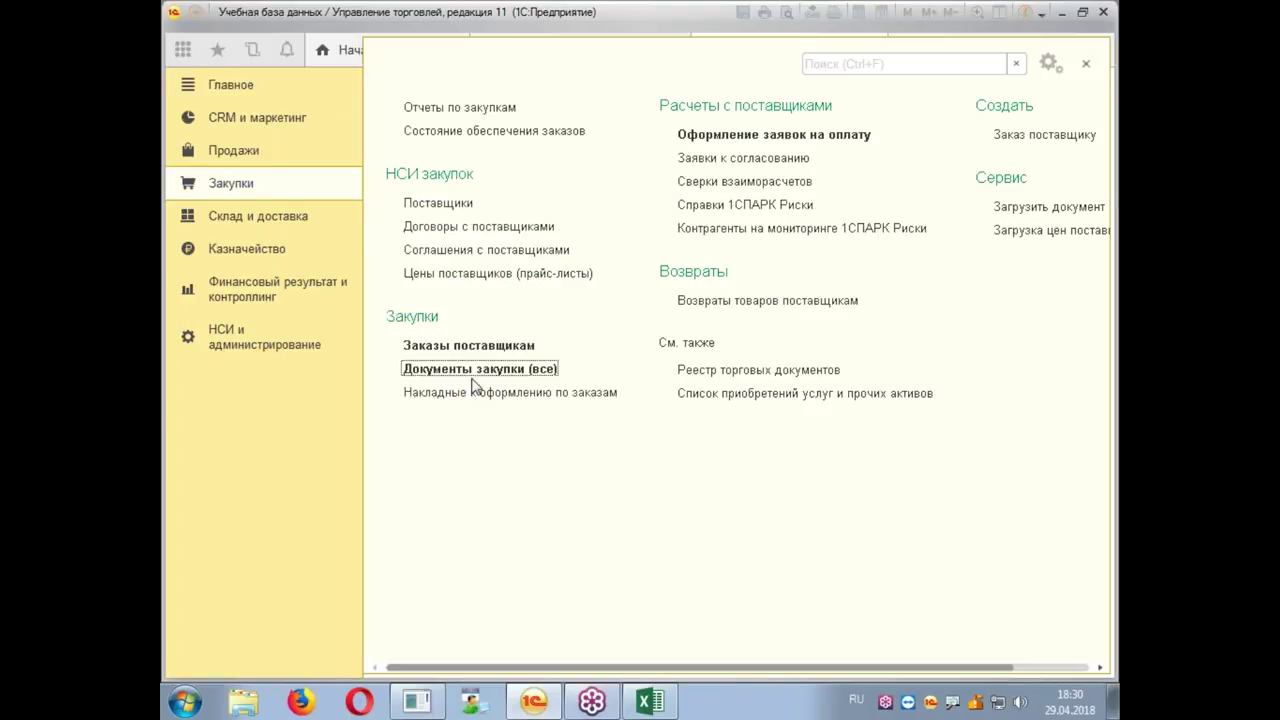
click(459, 107)
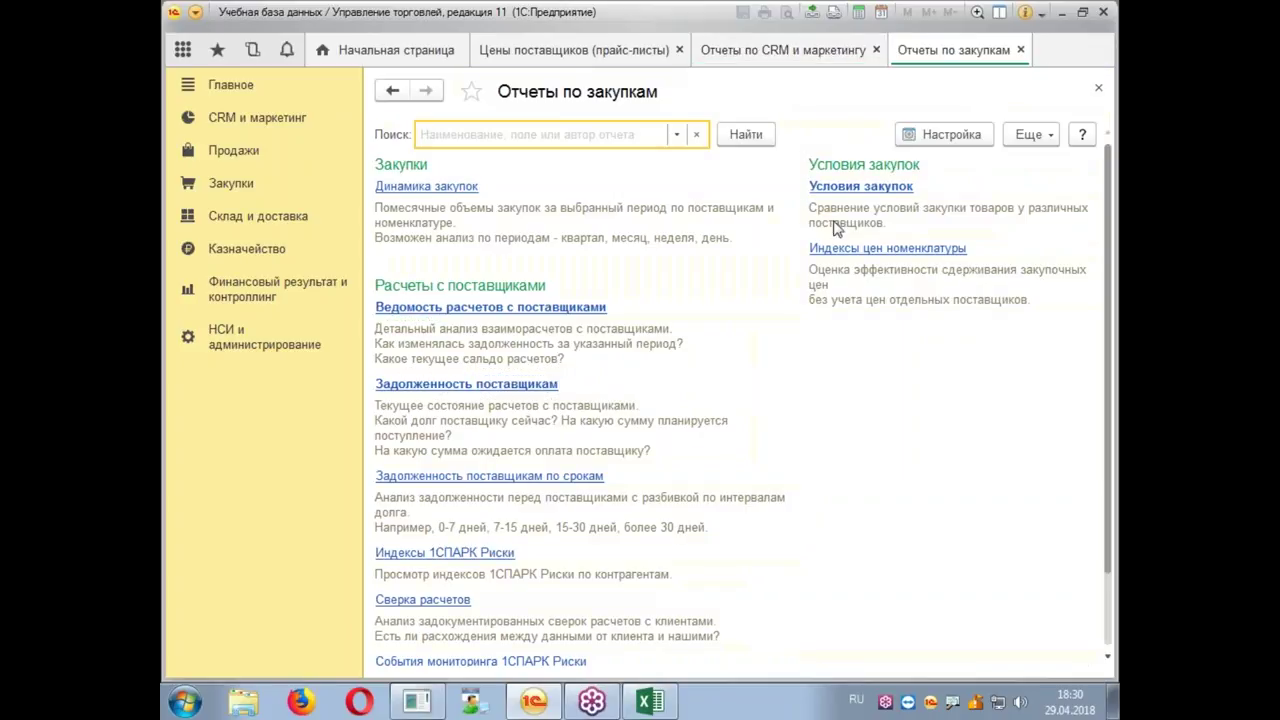
scroll(899, 358, down, 2)
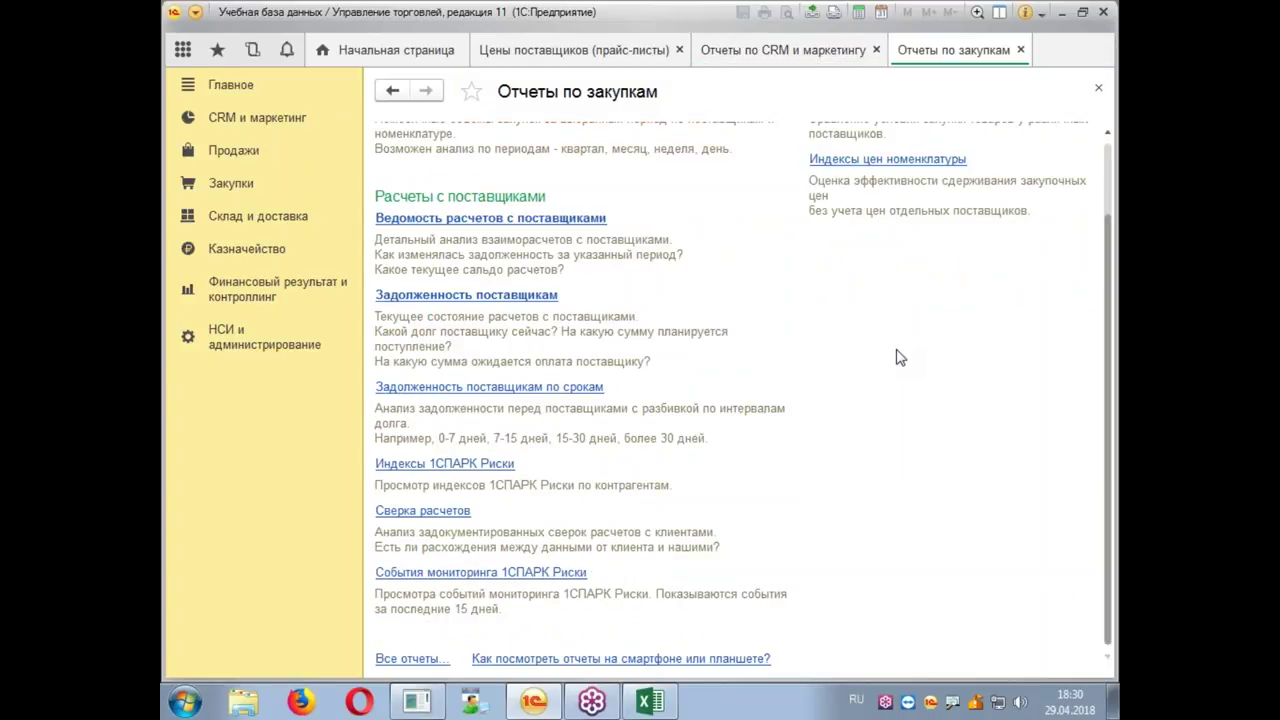
scroll(899, 358, up, 2)
scroll(899, 358, down, 2)
scroll(897, 340, up, 2)
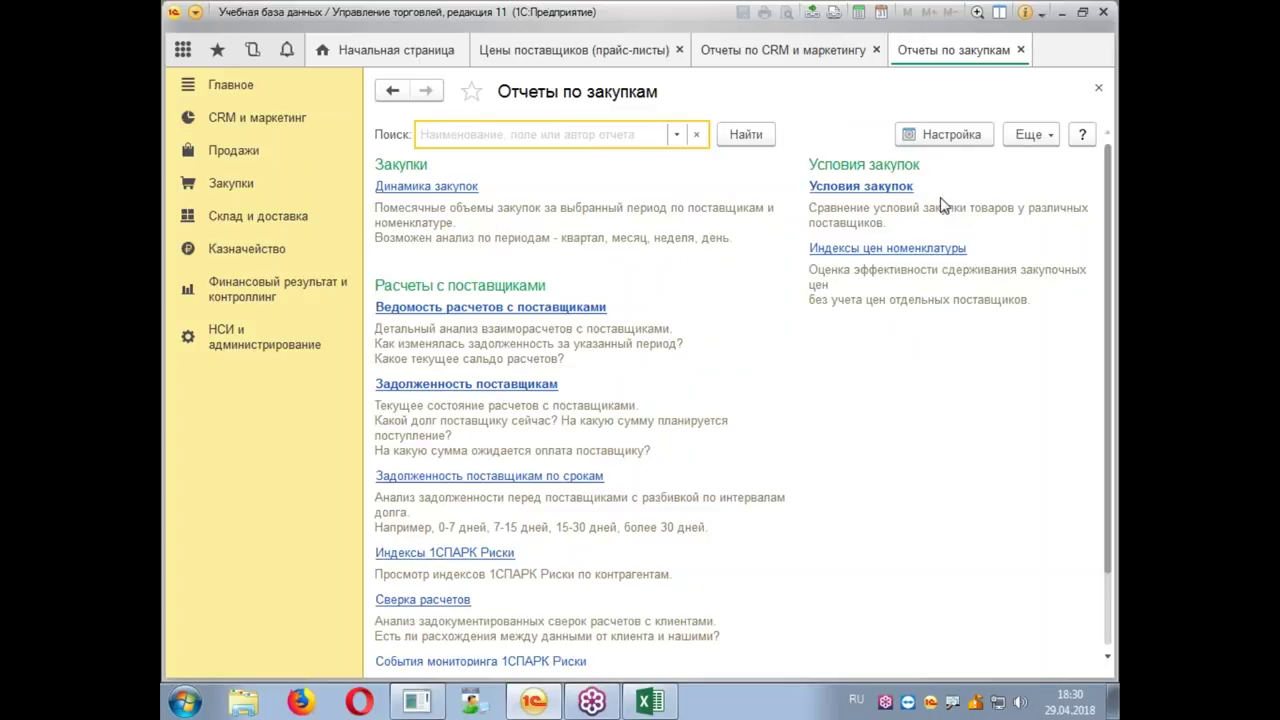
click(820, 187)
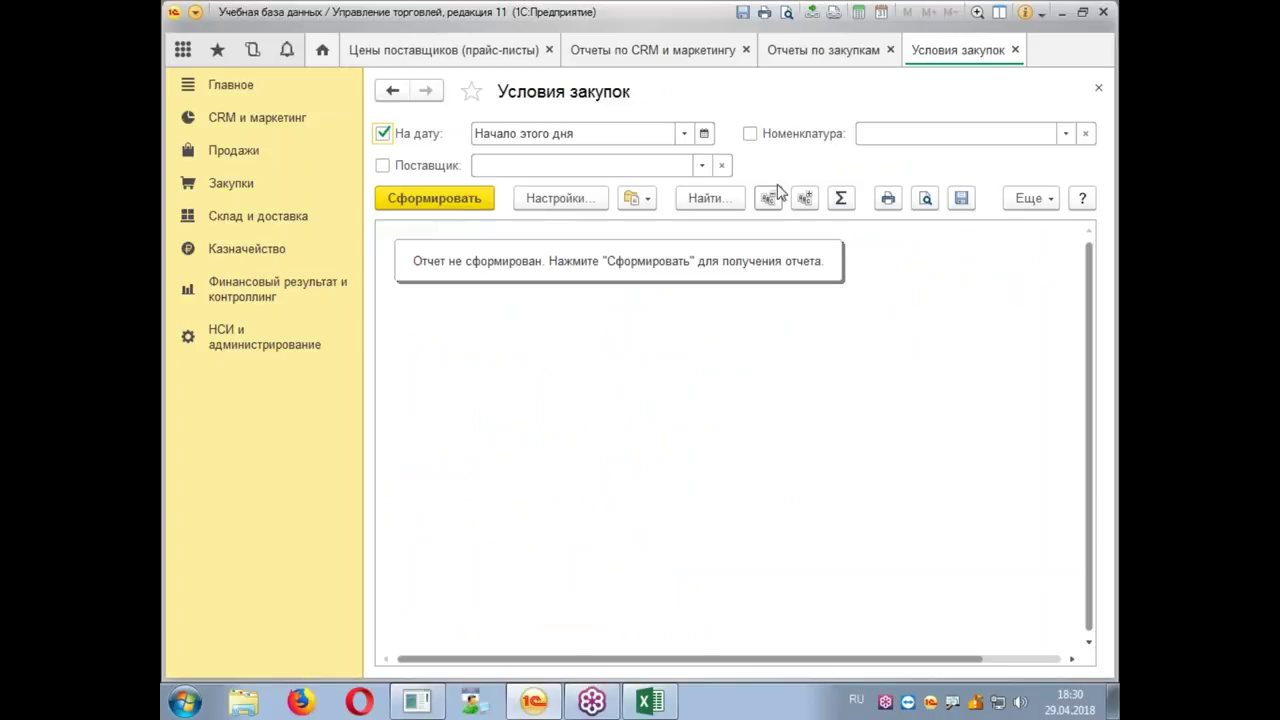
click(750, 133)
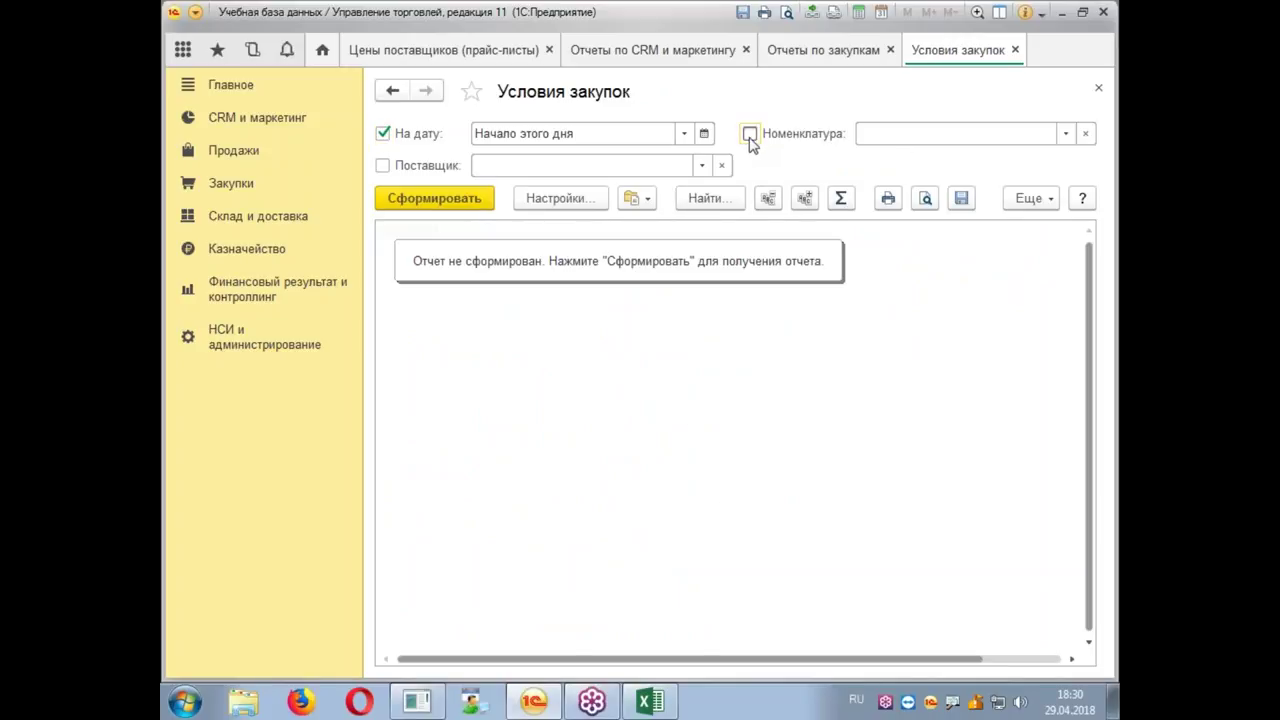
click(1067, 133)
click(880, 163)
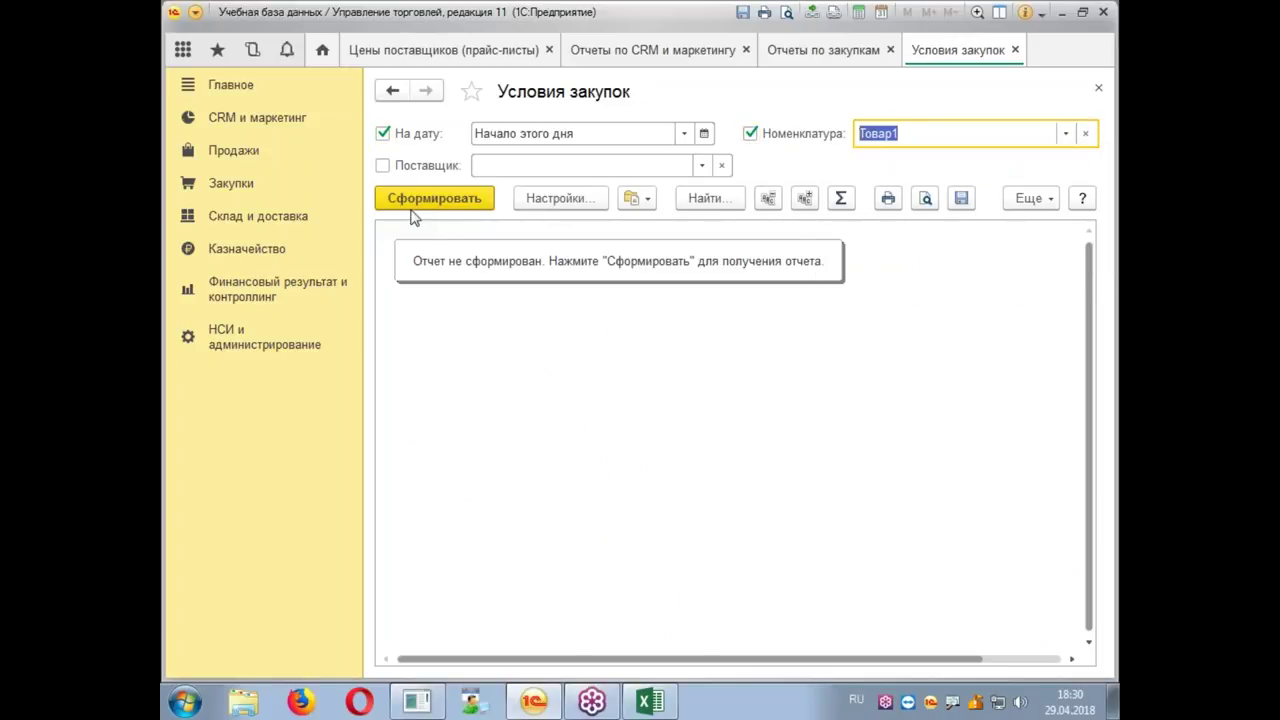
click(750, 135)
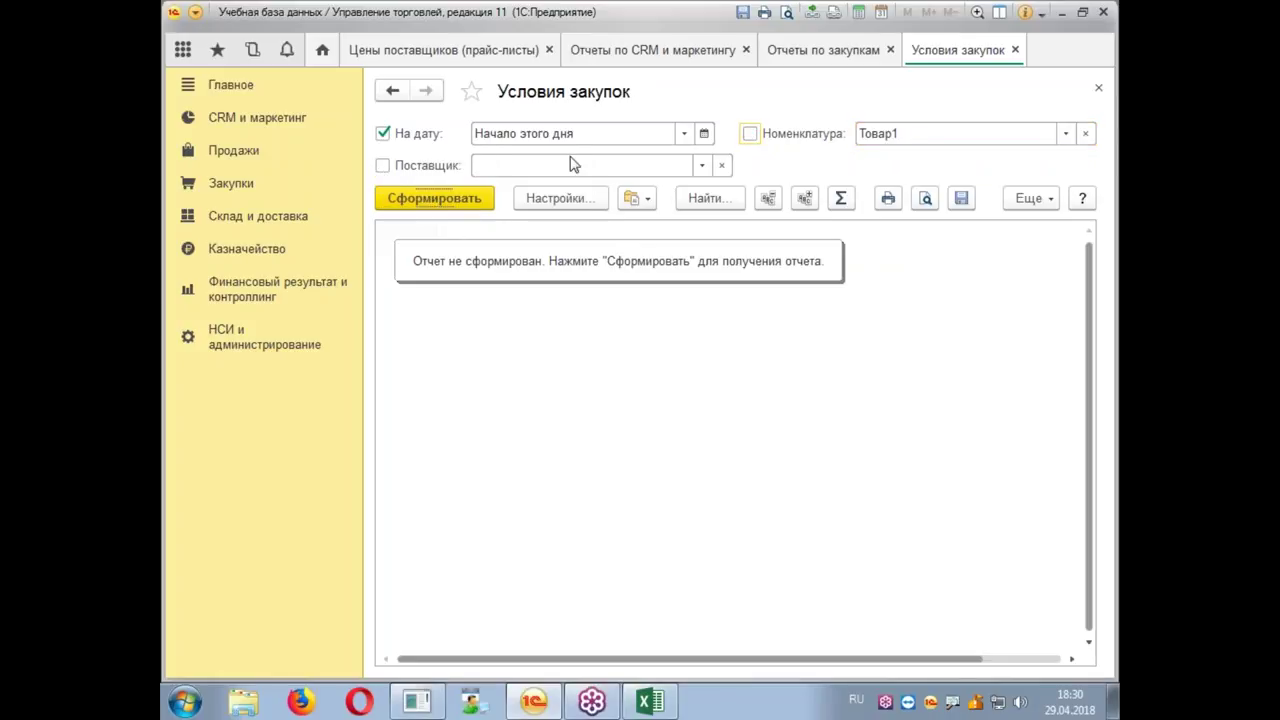
Step: Filter the Условия закупок report by supplier Конкурент1, generate it and examine the item prices
click(382, 166)
click(703, 167)
click(571, 218)
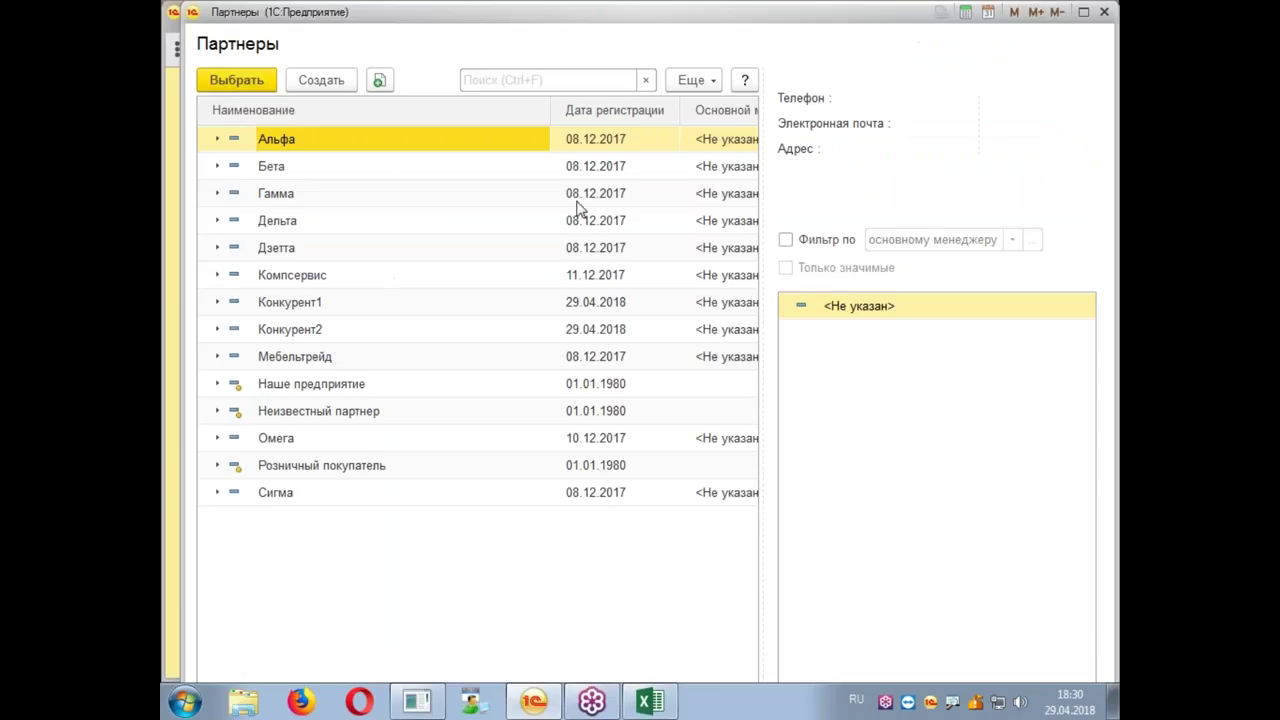
double_click(362, 303)
click(449, 205)
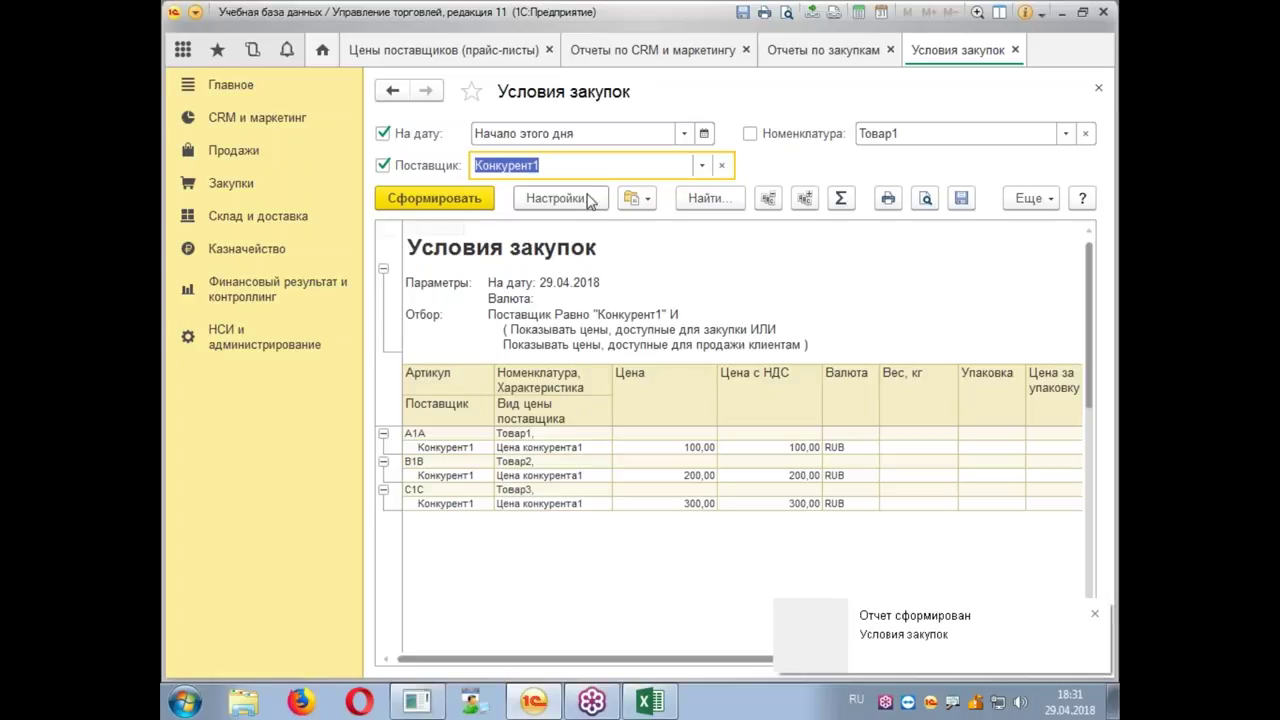
drag(578, 455, 689, 497)
drag(805, 464, 680, 500)
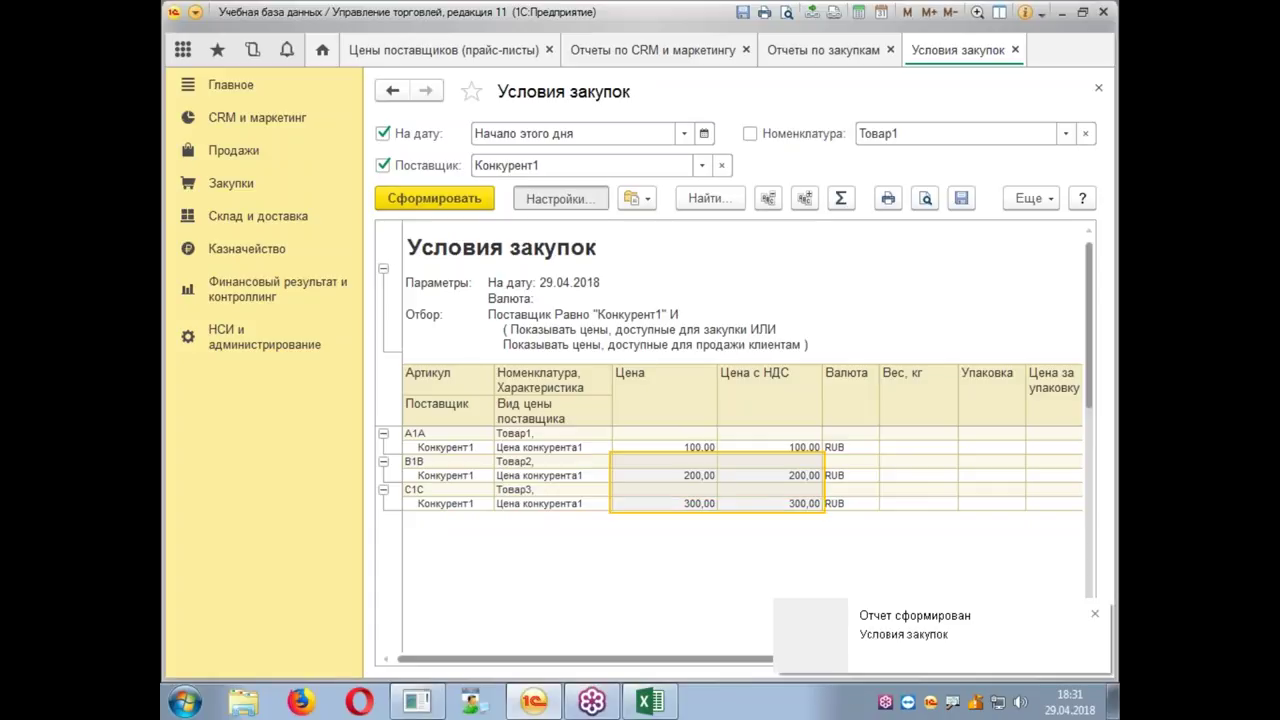
Step: Review the filters in the extended settings of the Условия закупок report, then close the settings and the report
click(560, 198)
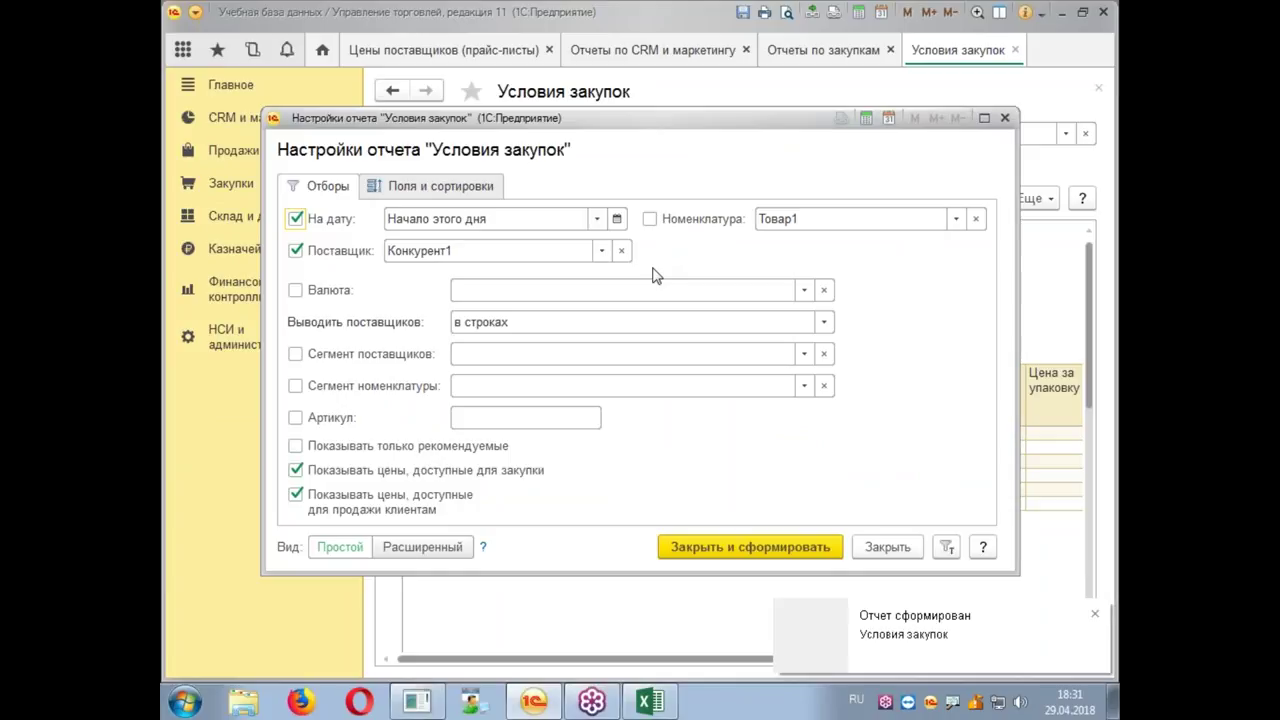
click(449, 557)
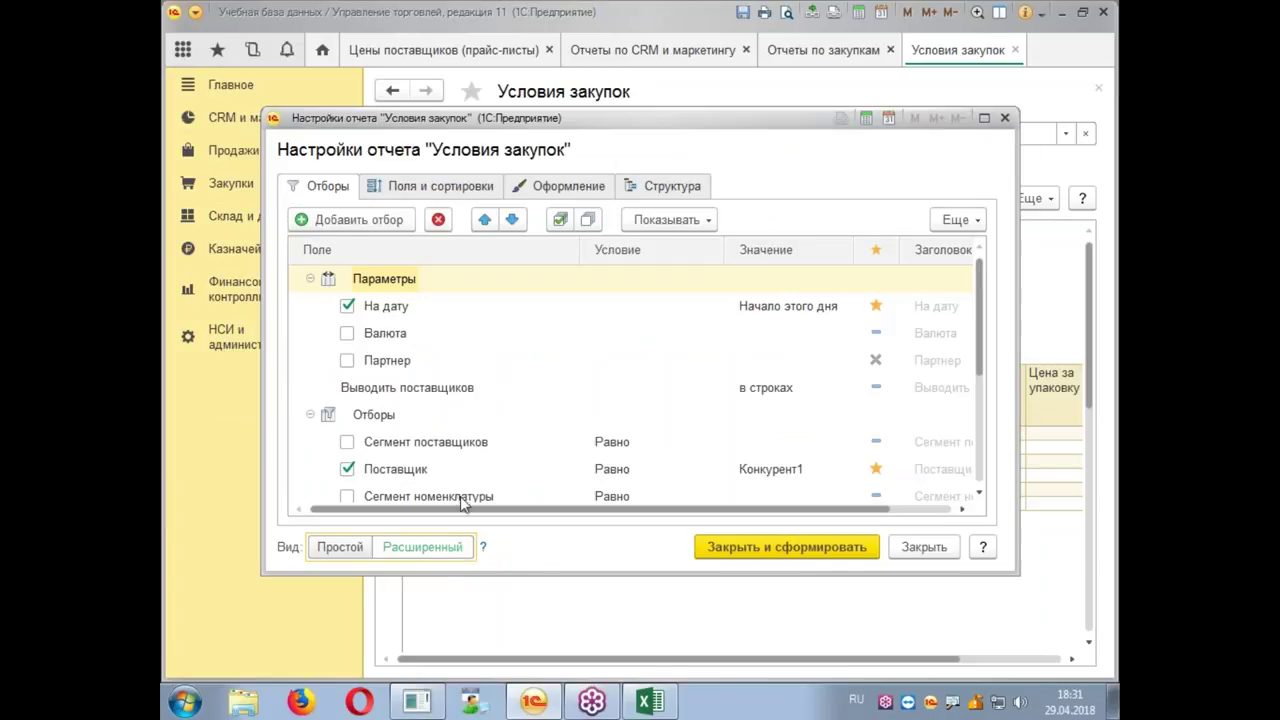
scroll(472, 392, down, 2)
scroll(472, 392, down, 2)
scroll(472, 392, up, 2)
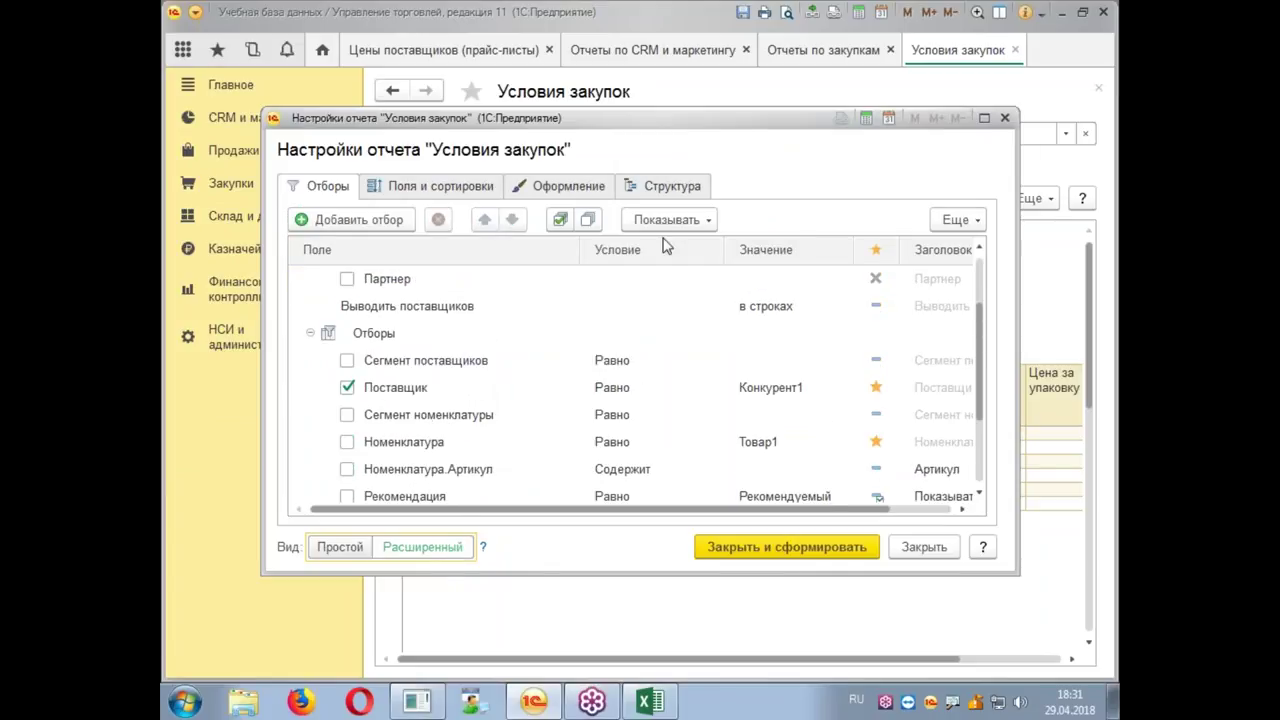
click(1005, 118)
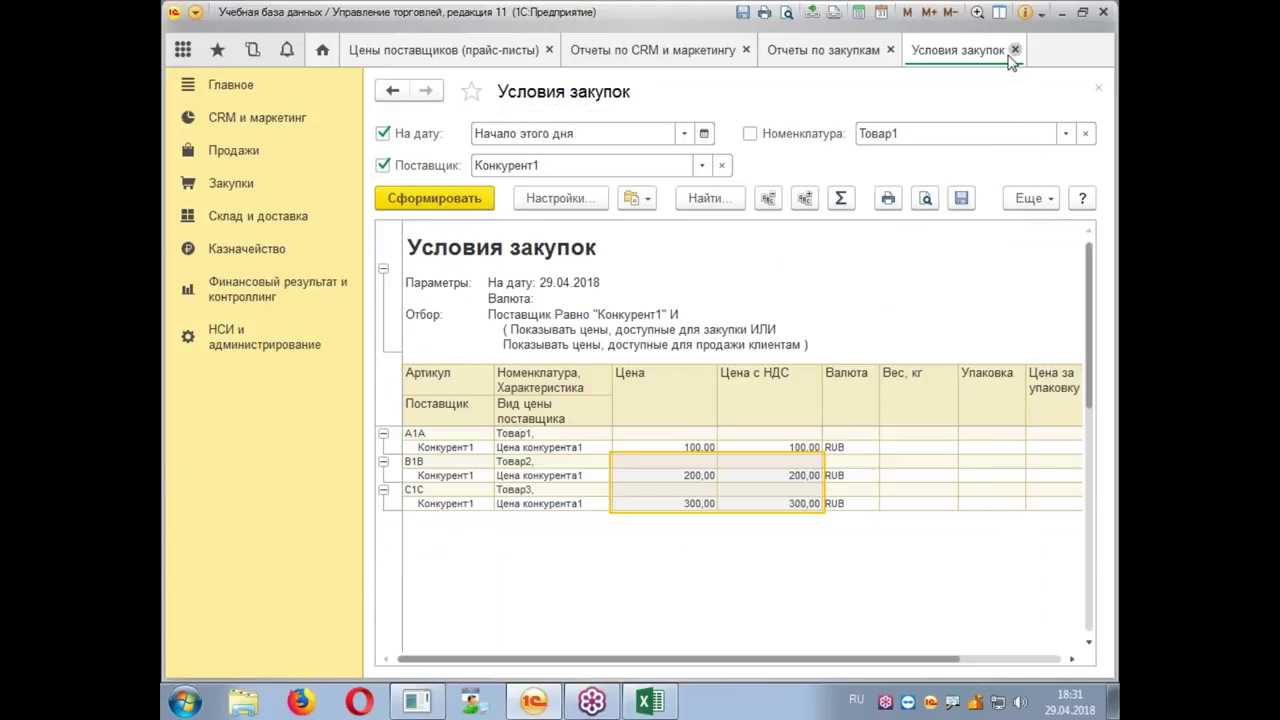
click(1015, 49)
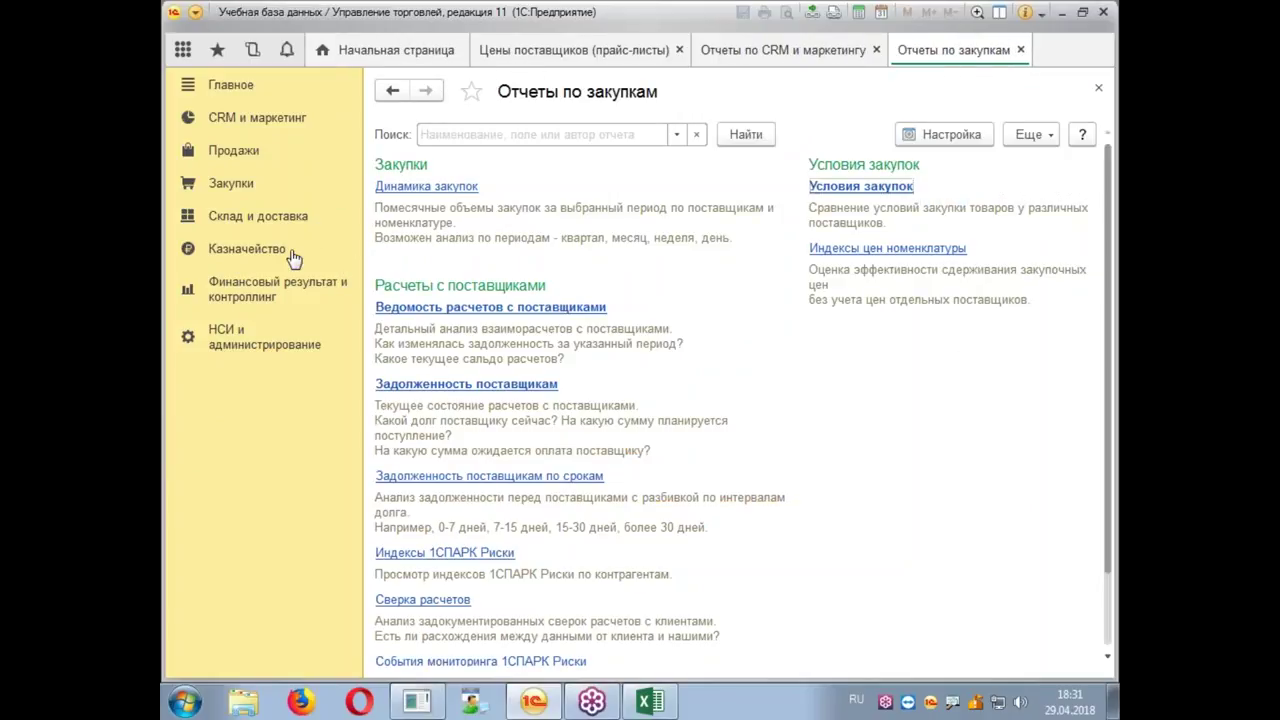
Step: Return to the competitor price lists and choose Конкурент2 as the supplier
click(266, 128)
click(715, 254)
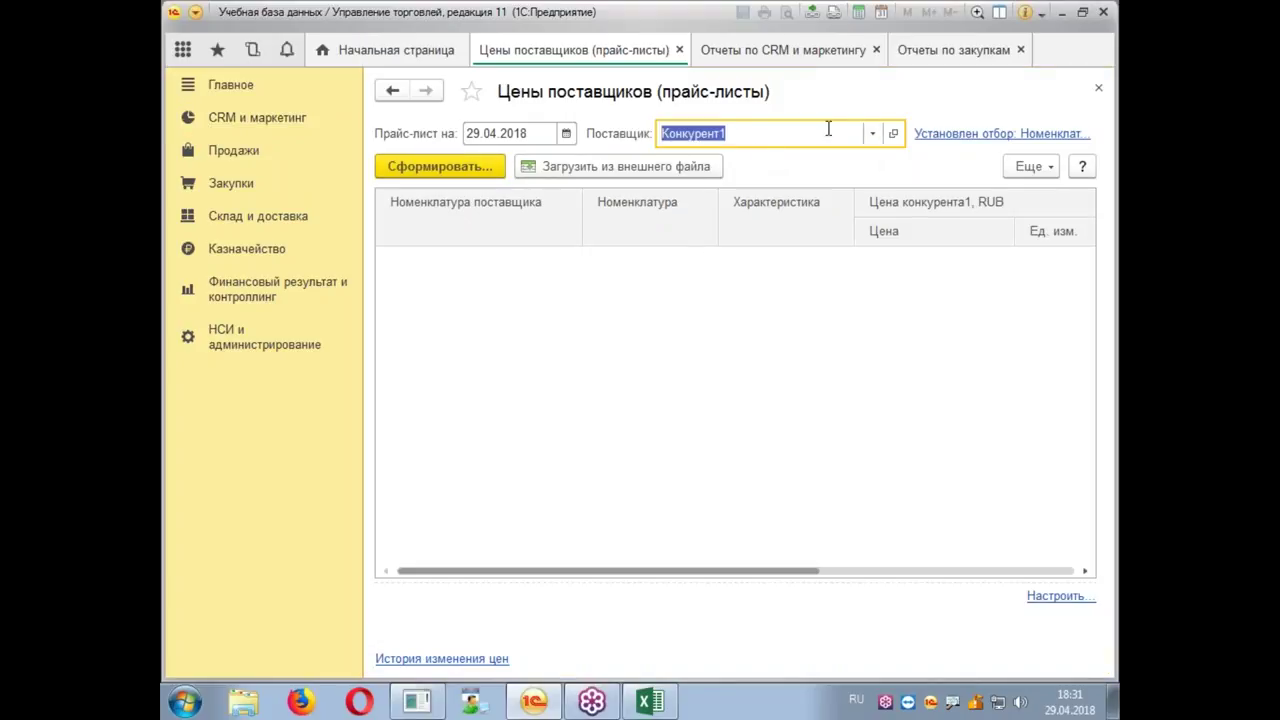
text(к)
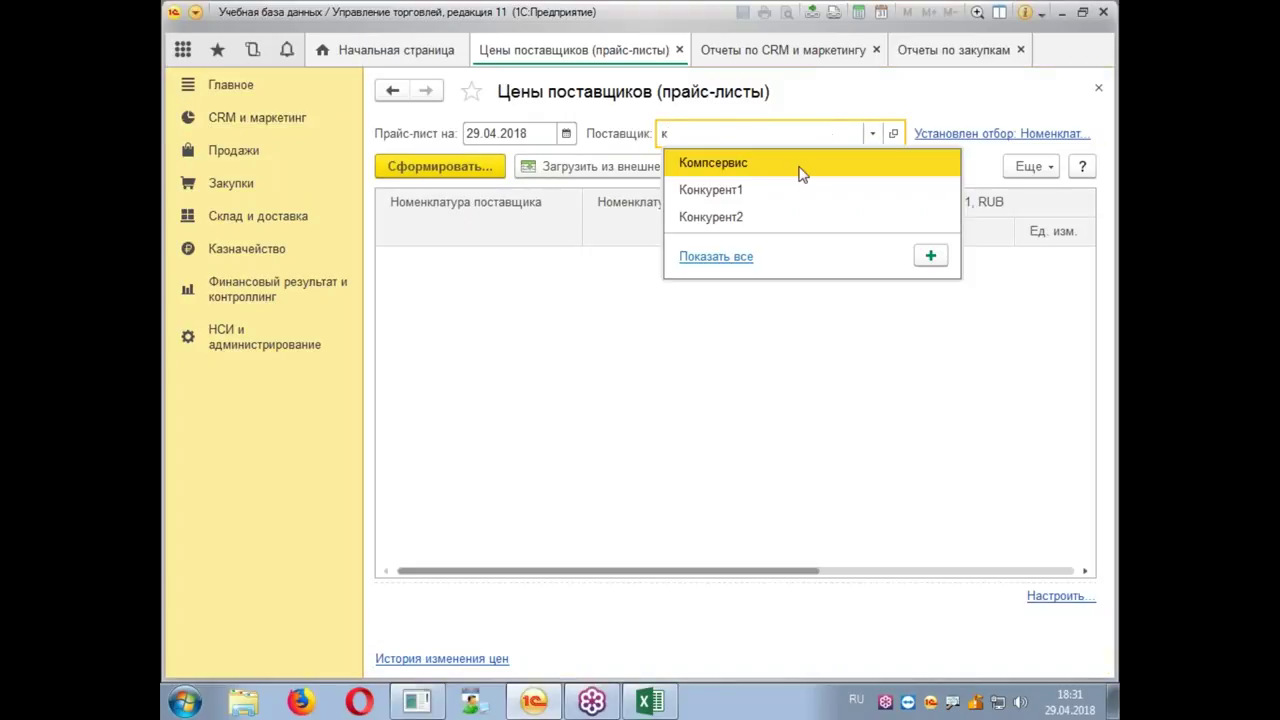
click(757, 211)
Step: Create a VAT-inclusive RUB price type Цены конкурента 2 for Конкурент2 and build the price list with that column enabled
click(453, 175)
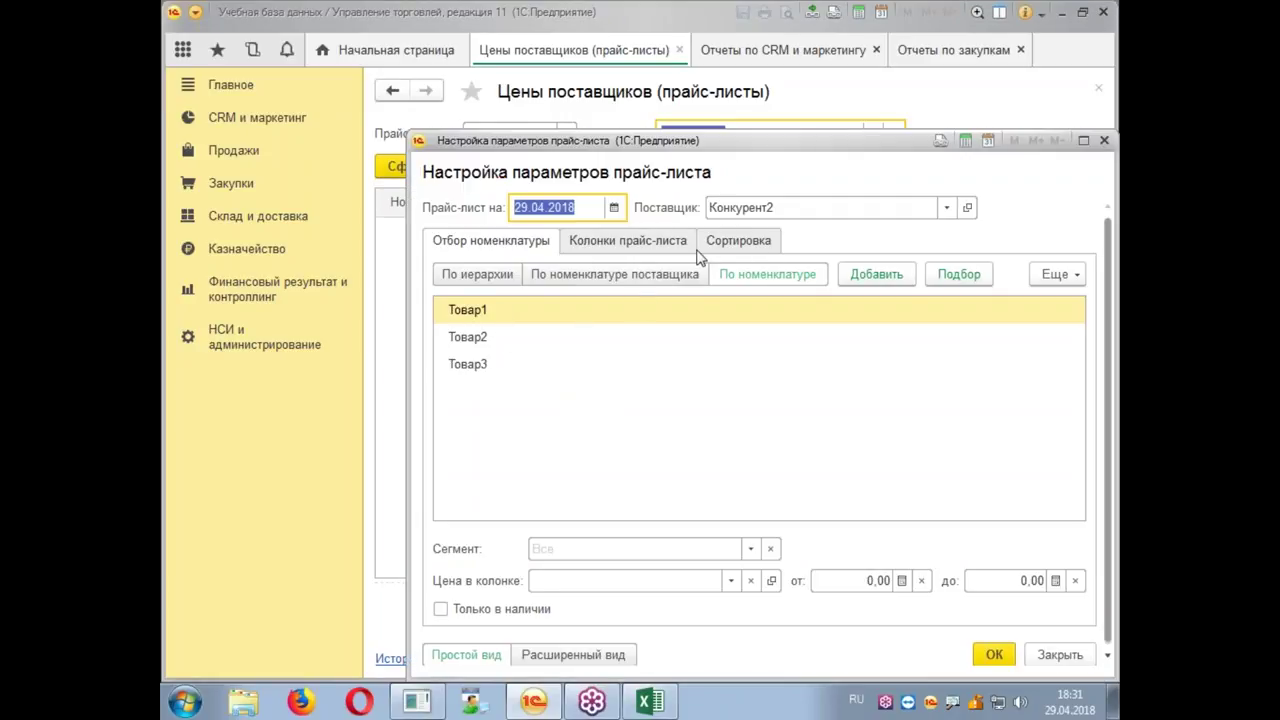
click(646, 243)
click(465, 274)
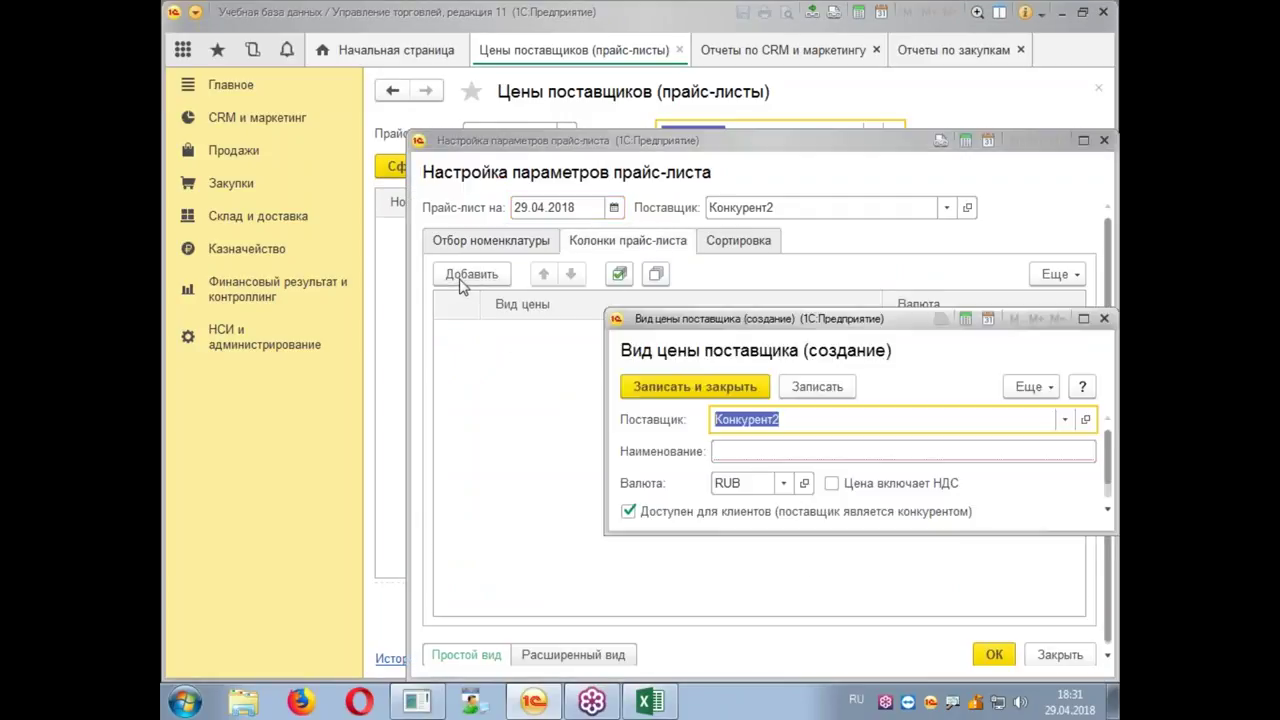
click(760, 456)
click(829, 414)
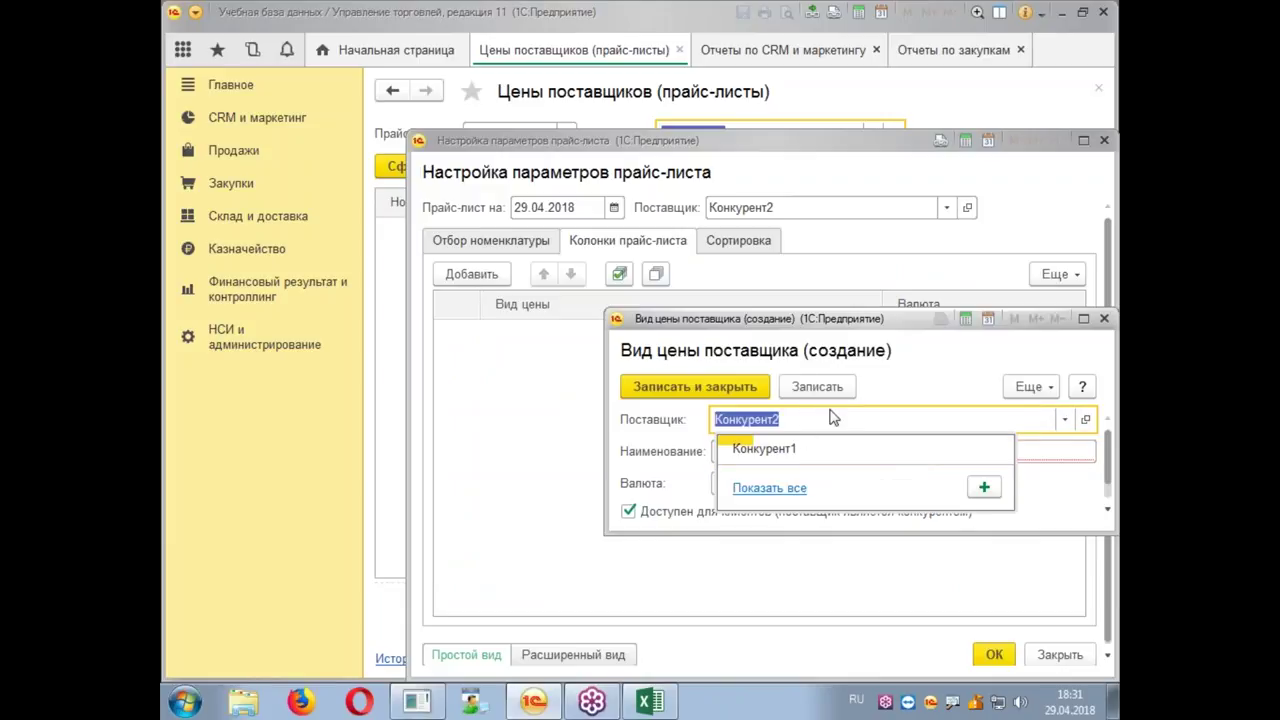
click(845, 413)
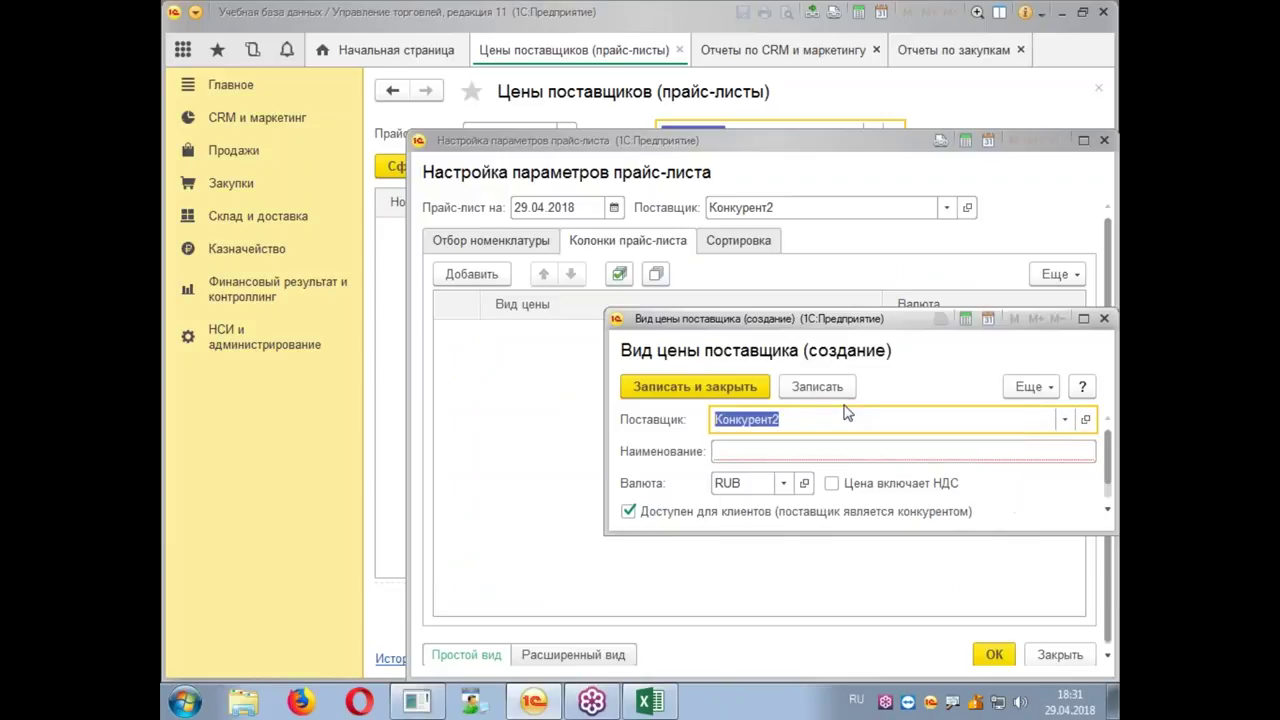
click(831, 483)
click(740, 451)
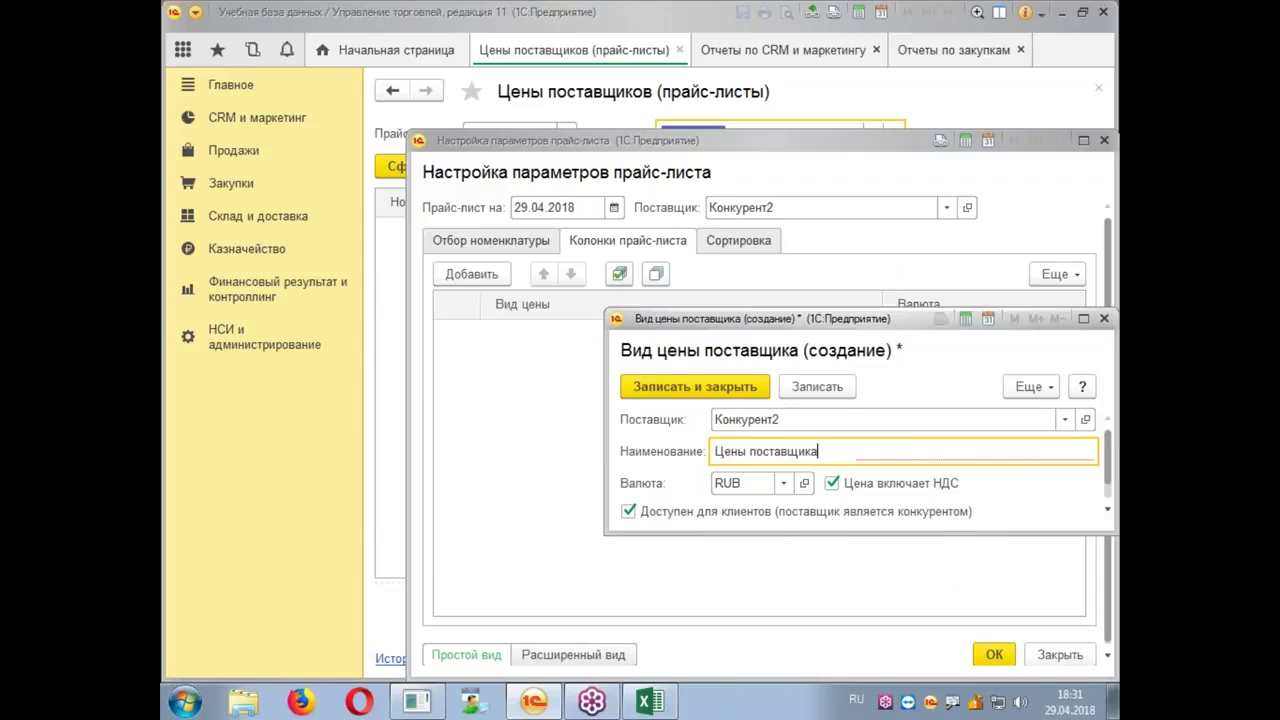
key(BackSpace)
key(BackSpace)
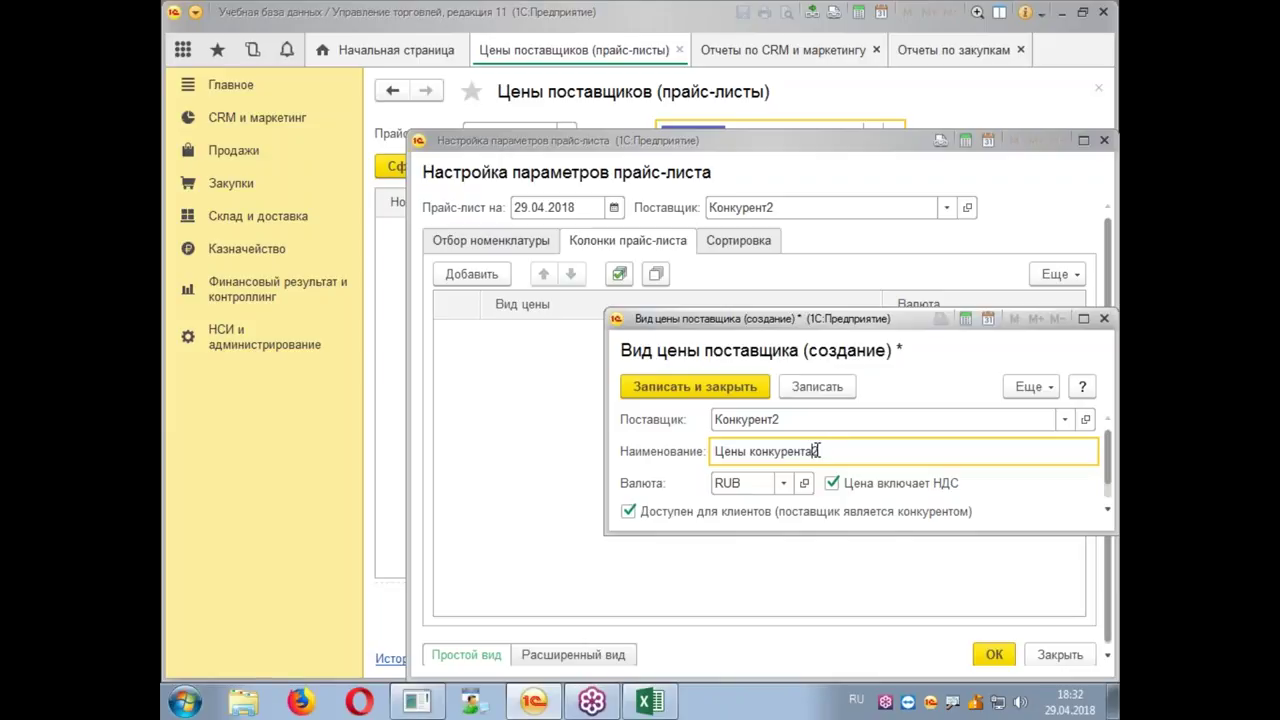
click(706, 388)
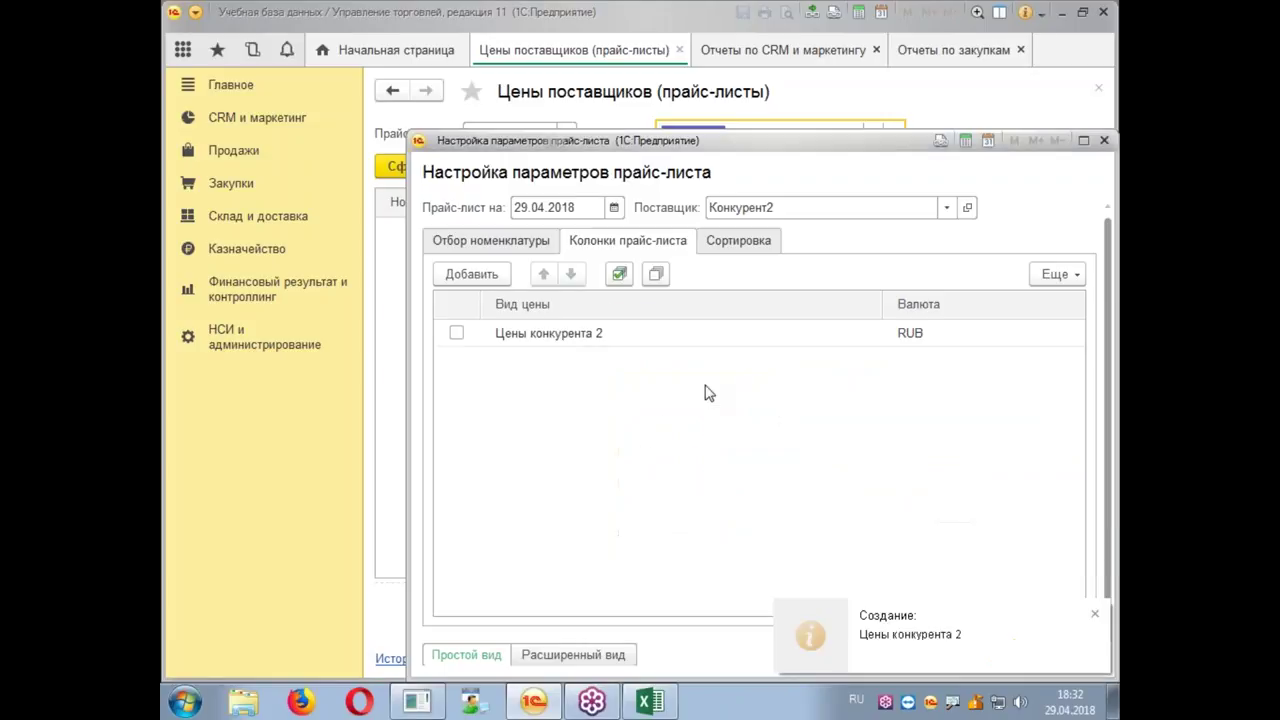
click(456, 335)
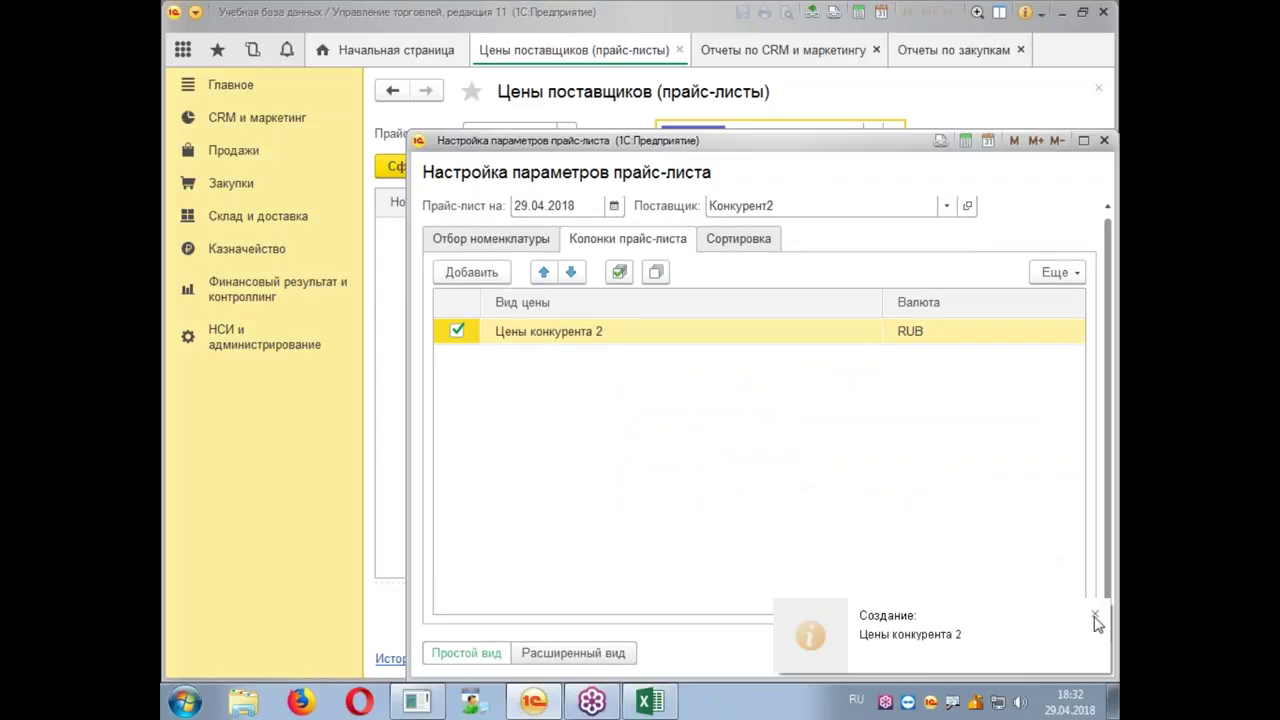
click(993, 652)
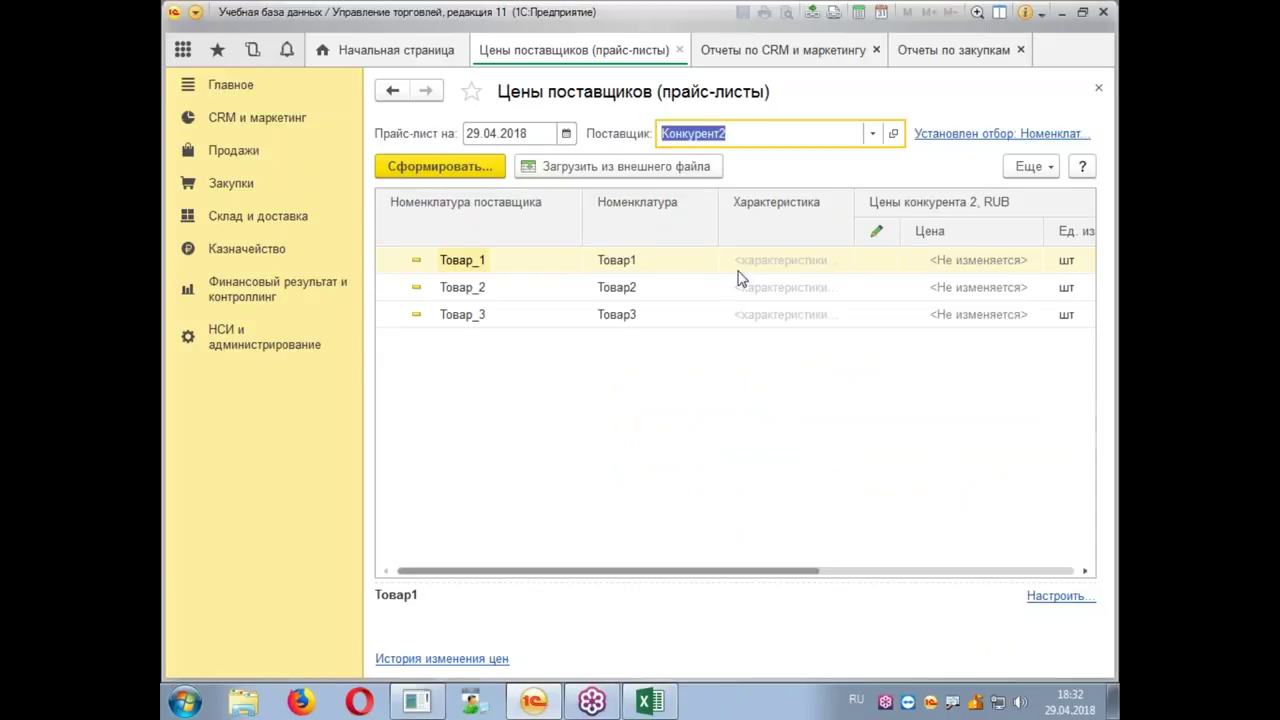
Step: Start an external file load for Конкурент2 and paste Товар_1 to Товар_3 with prices 150, 250 and 350 copied from Excel
click(641, 174)
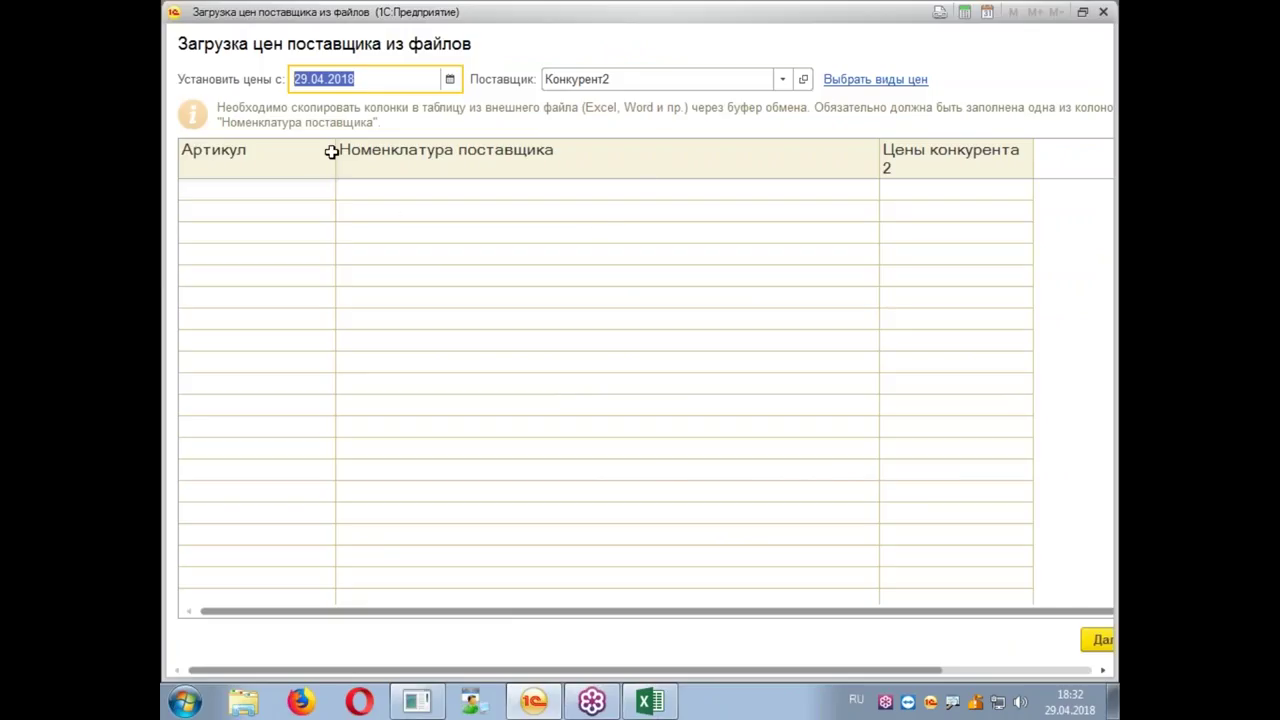
click(650, 701)
drag(450, 548, 611, 549)
key(ctrl+c)
key(alt+Tab)
click(499, 186)
key(ctrl+v)
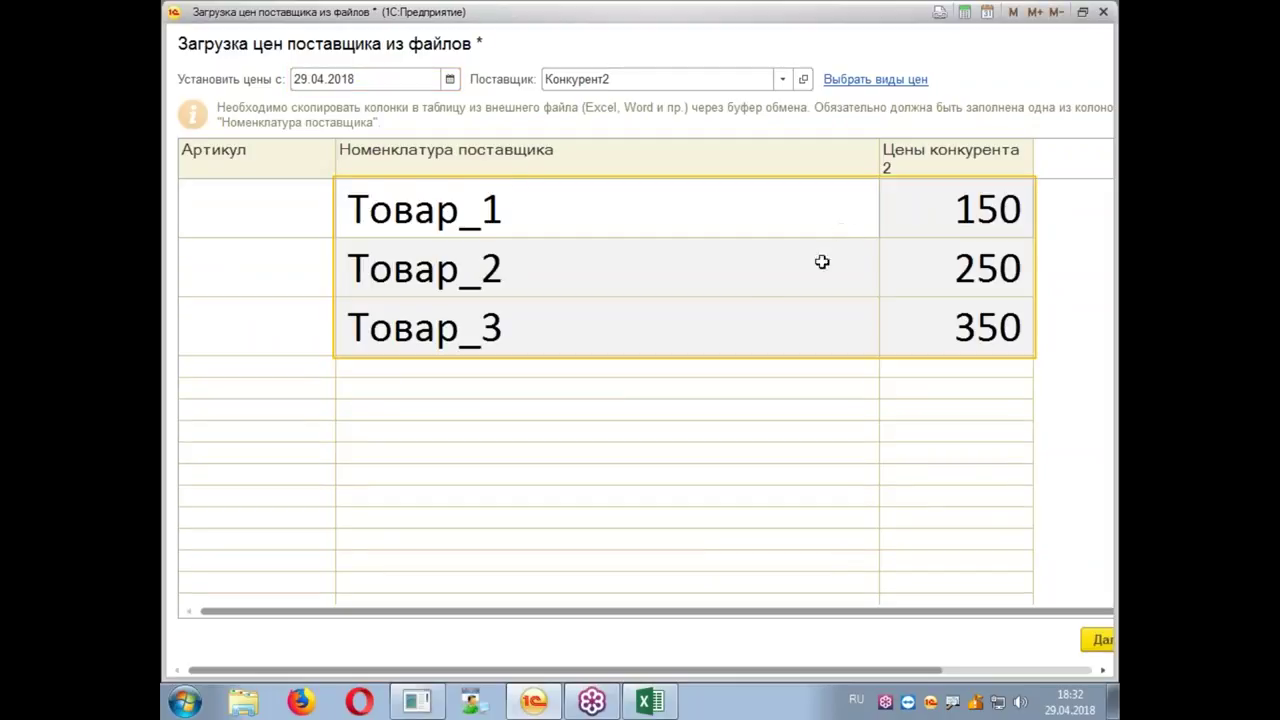
Step: Accept the item matching for Конкурент2, finish the load with all prices registered, and dismiss the notification
click(960, 638)
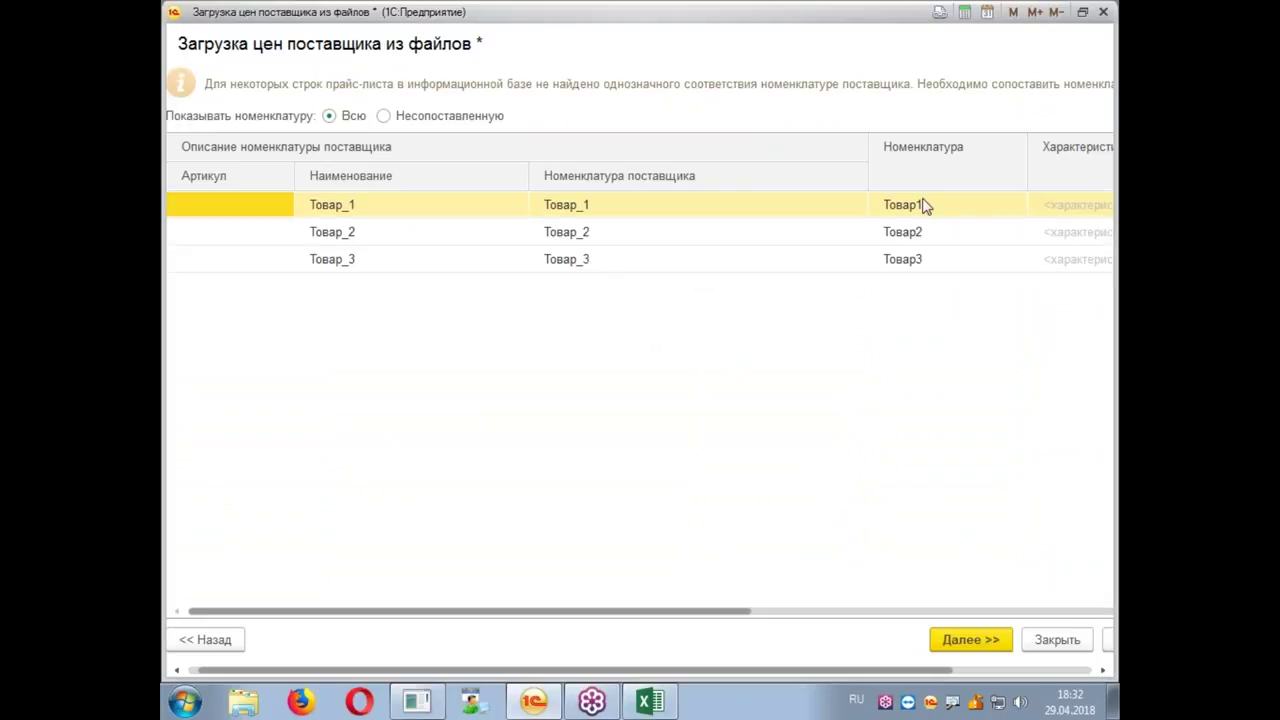
click(971, 638)
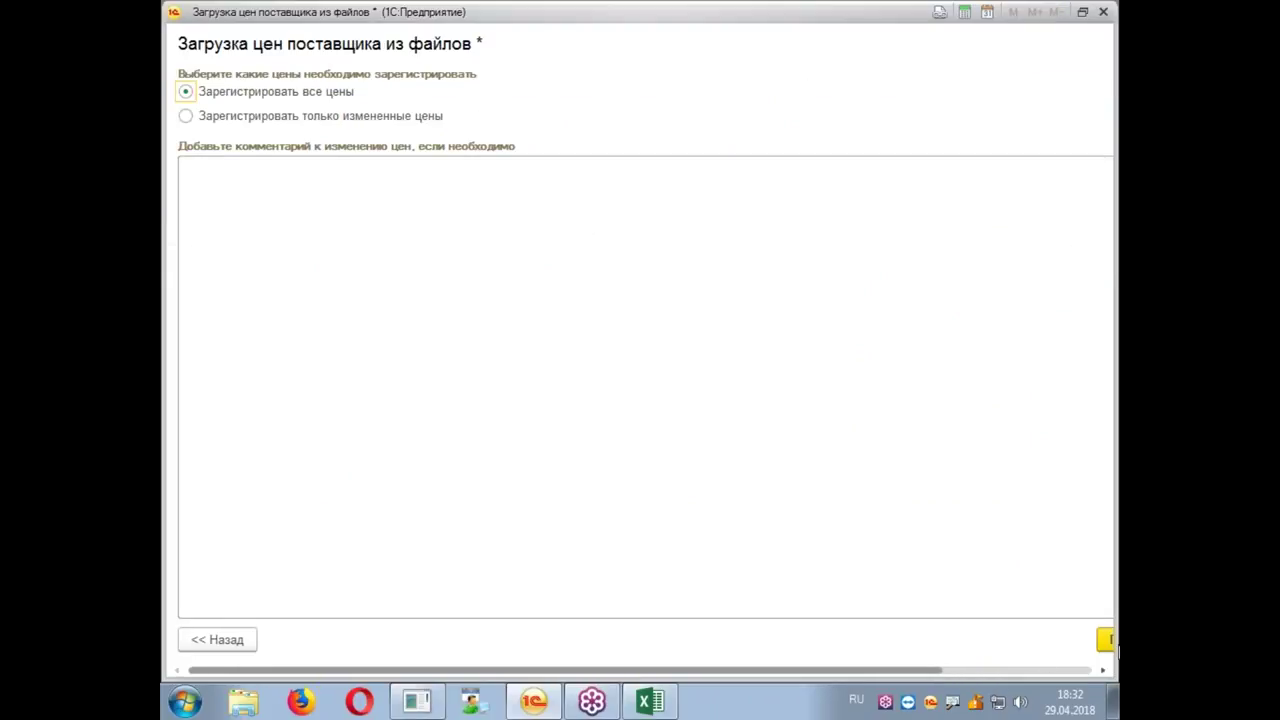
click(935, 632)
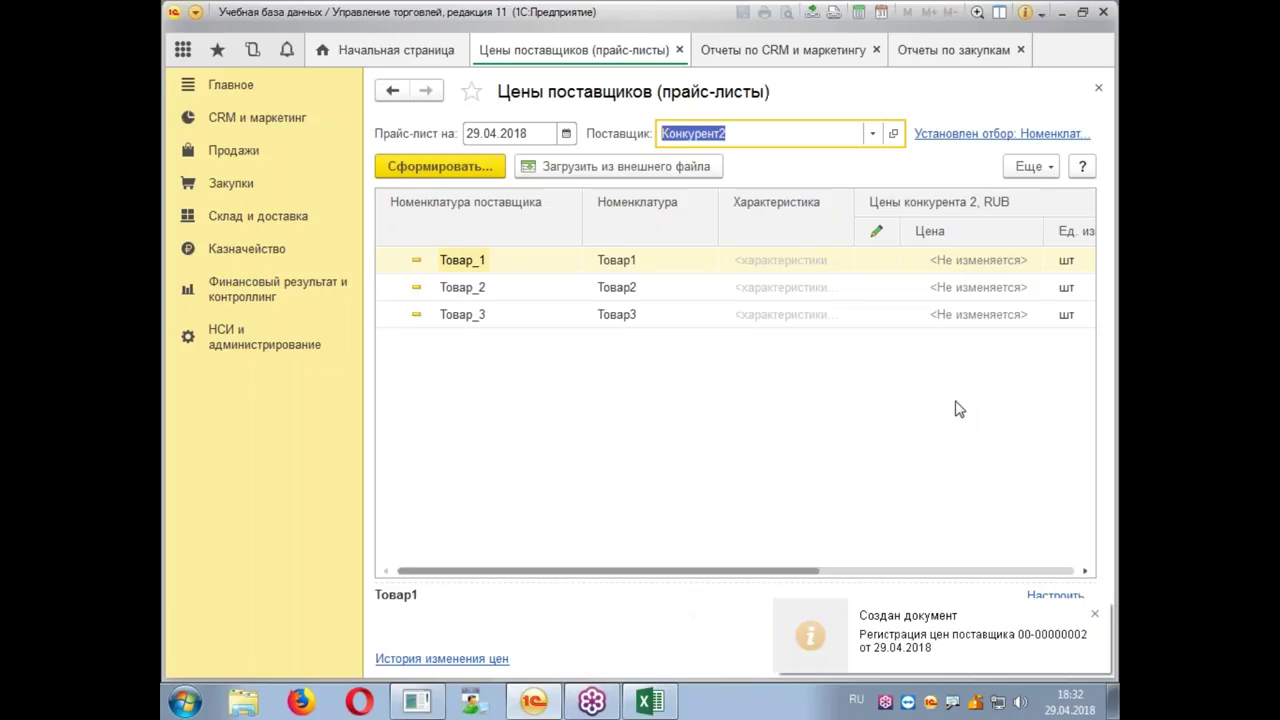
click(1094, 614)
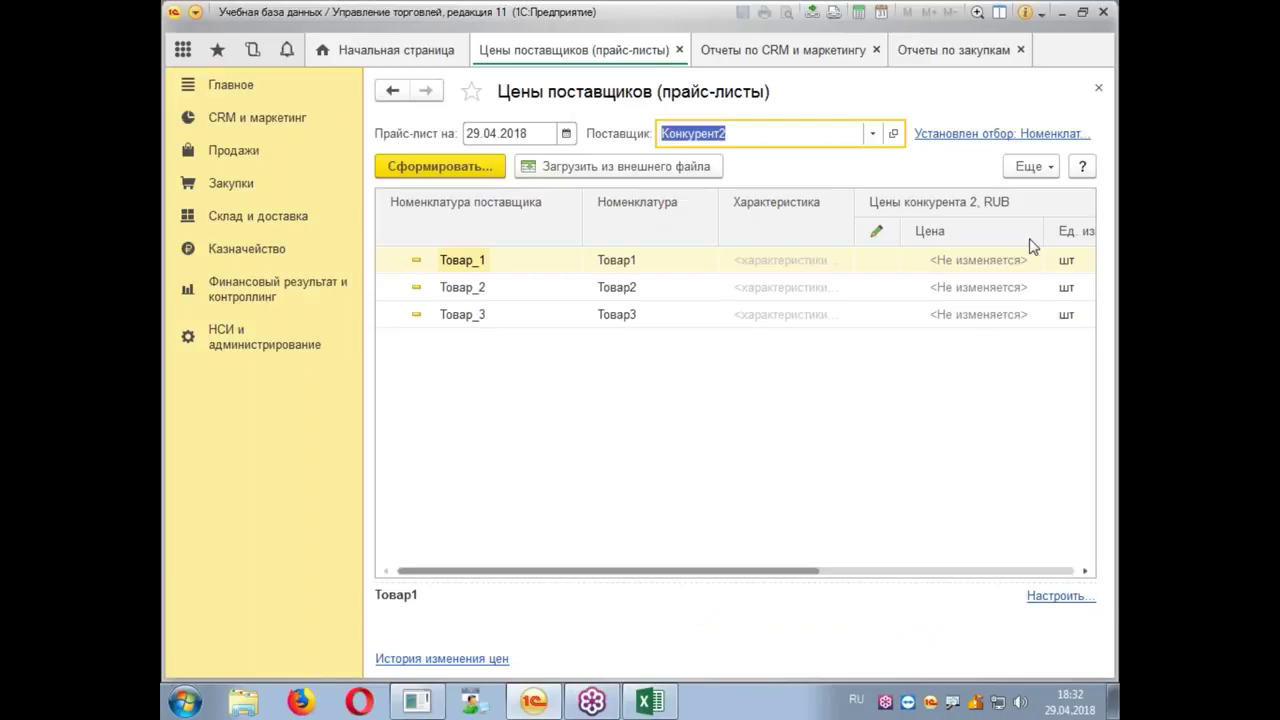
Step: Close both report lists and the supplier price list to return to the start page
click(876, 49)
click(822, 49)
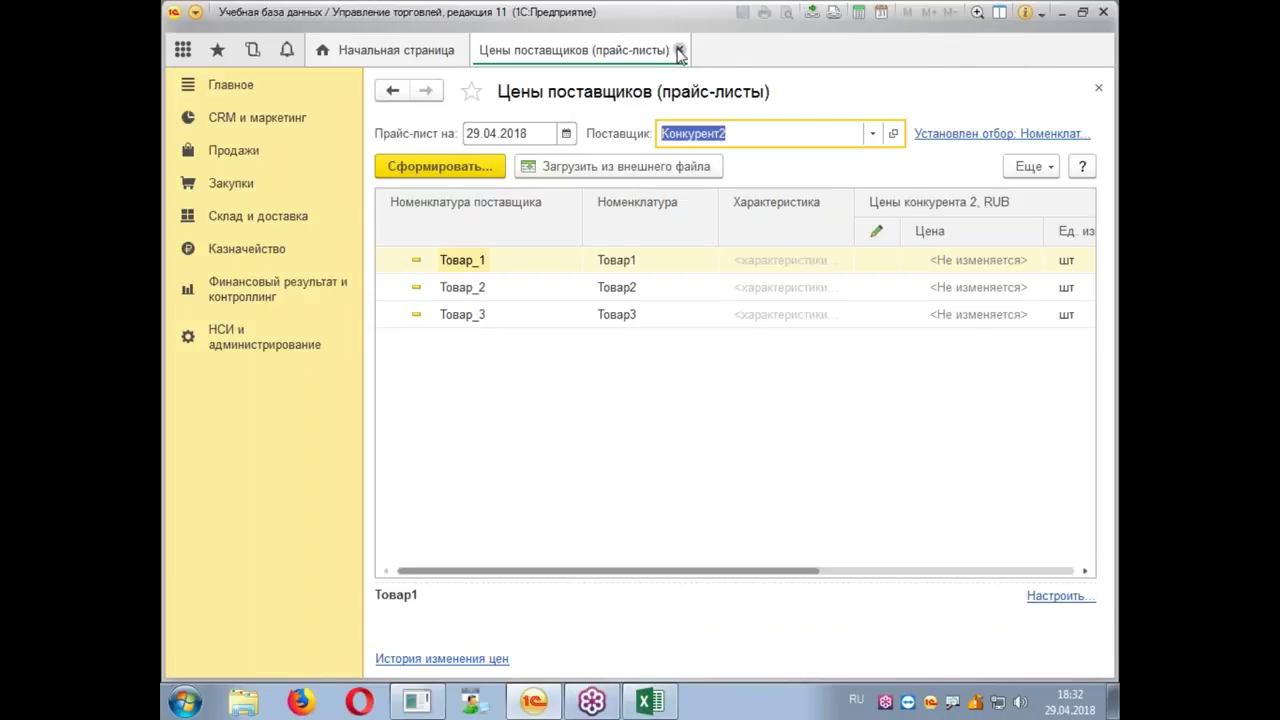
click(679, 50)
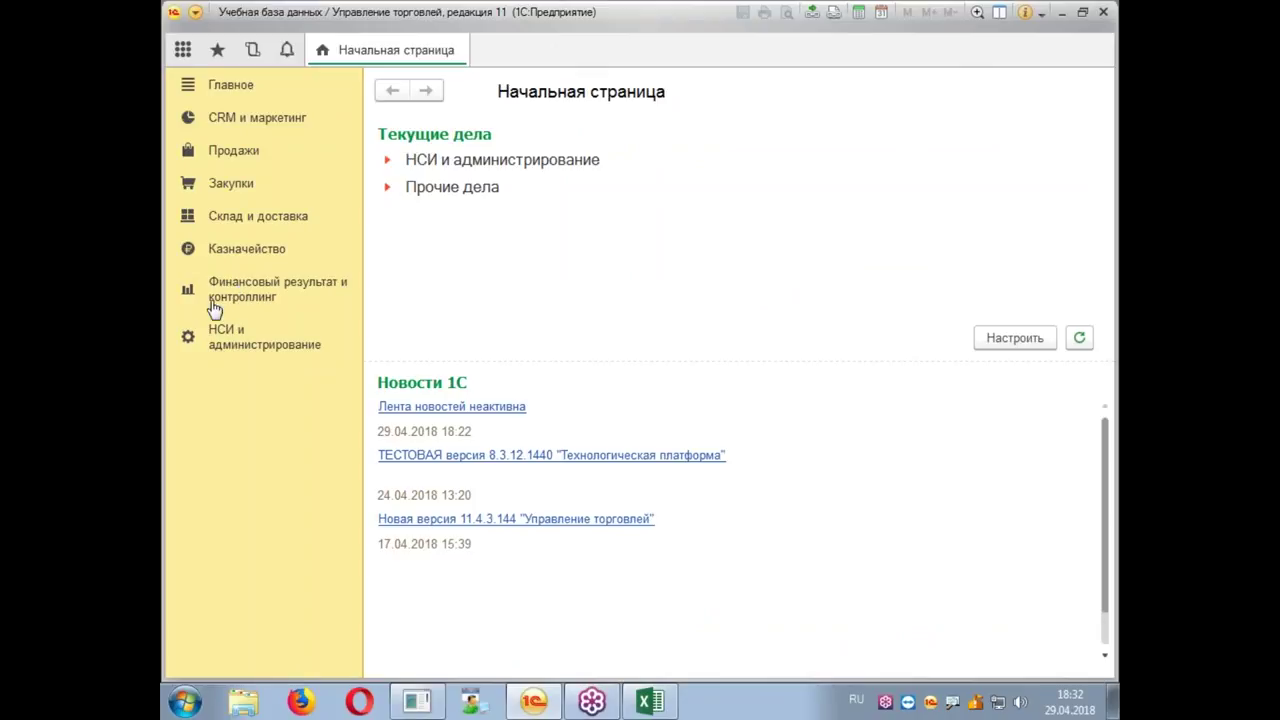
Step: Open the Условия закупок report from the purchasing reports
click(231, 183)
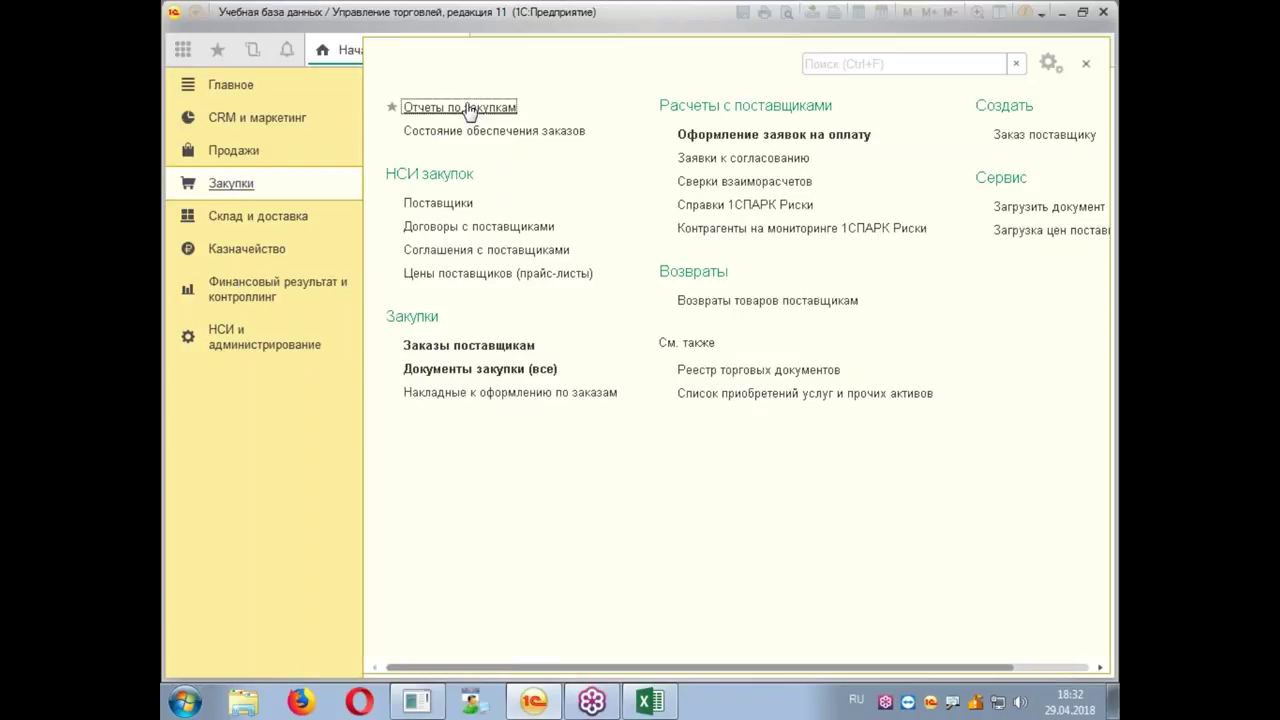
click(466, 108)
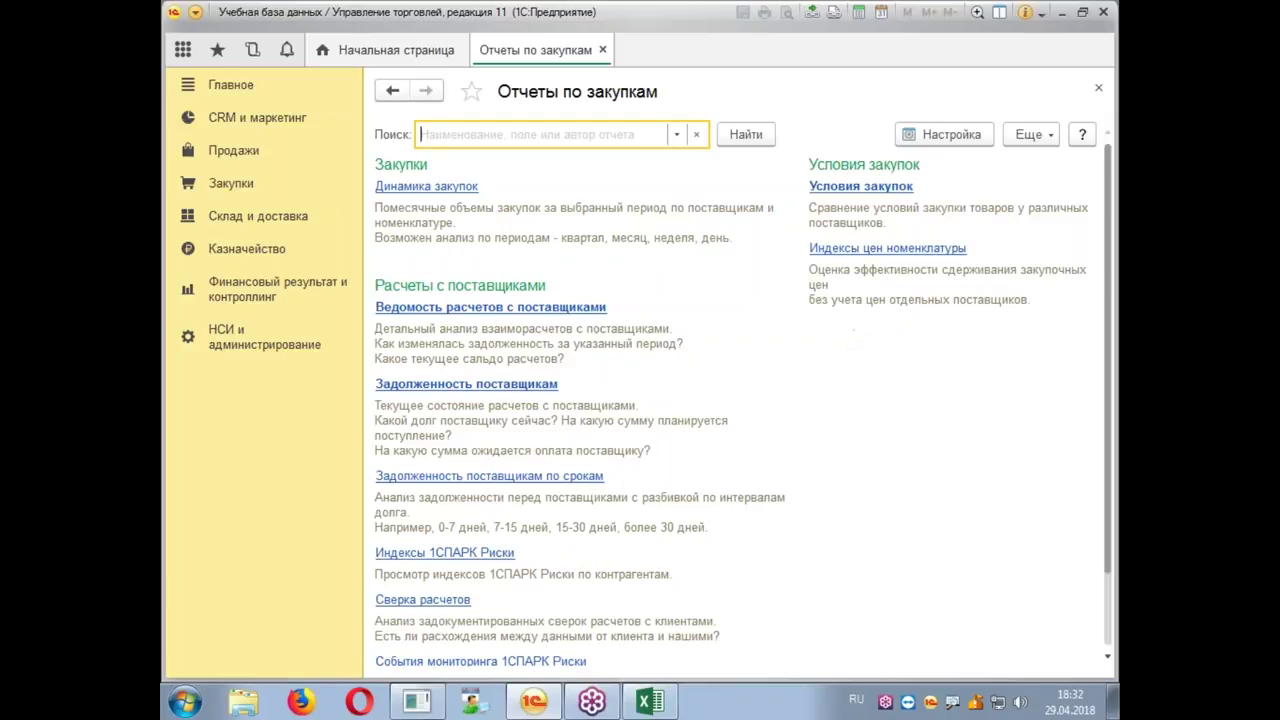
click(840, 186)
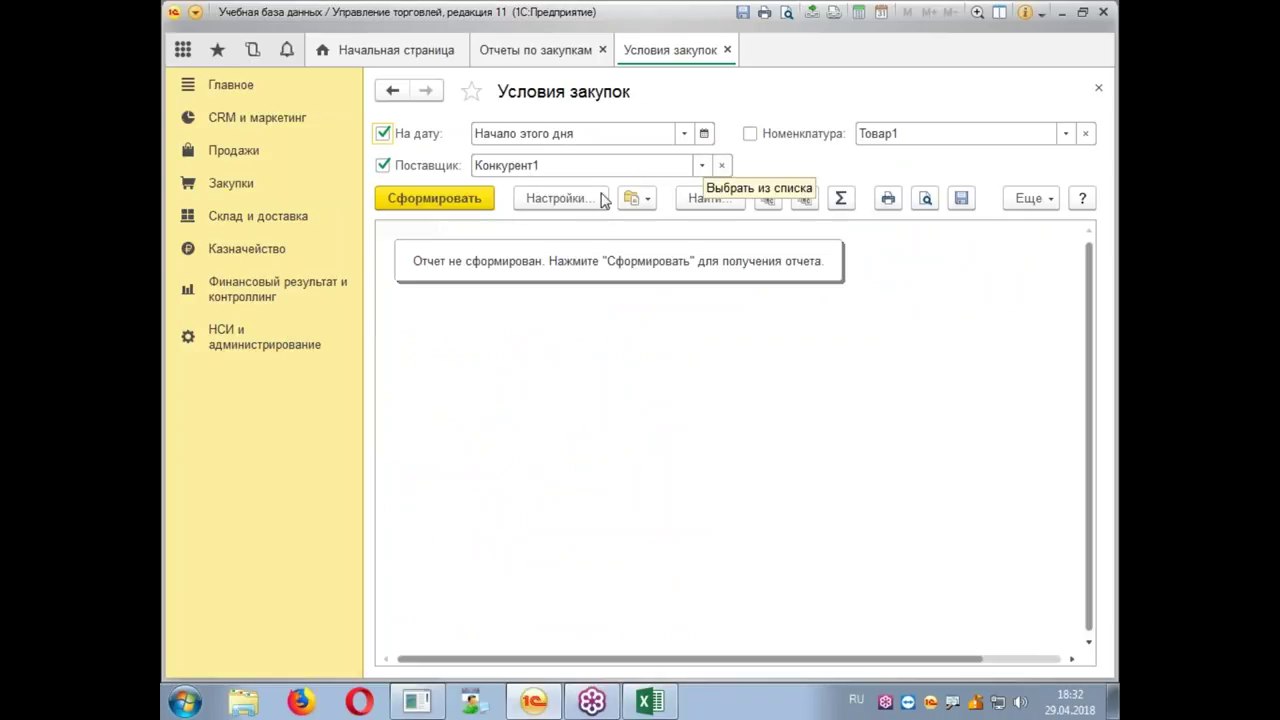
Step: Turn off the supplier filter and the display of prices available for purchase, generate the report, and review its rows
click(560, 198)
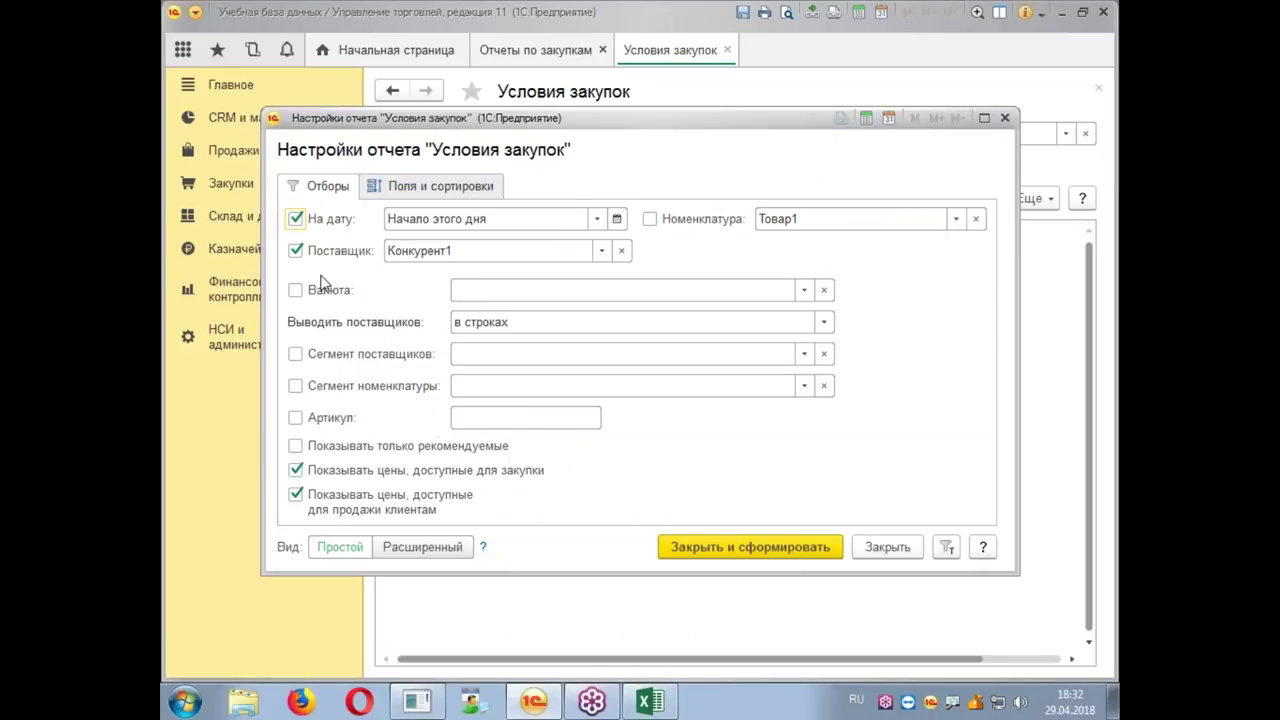
click(296, 251)
click(295, 470)
click(737, 546)
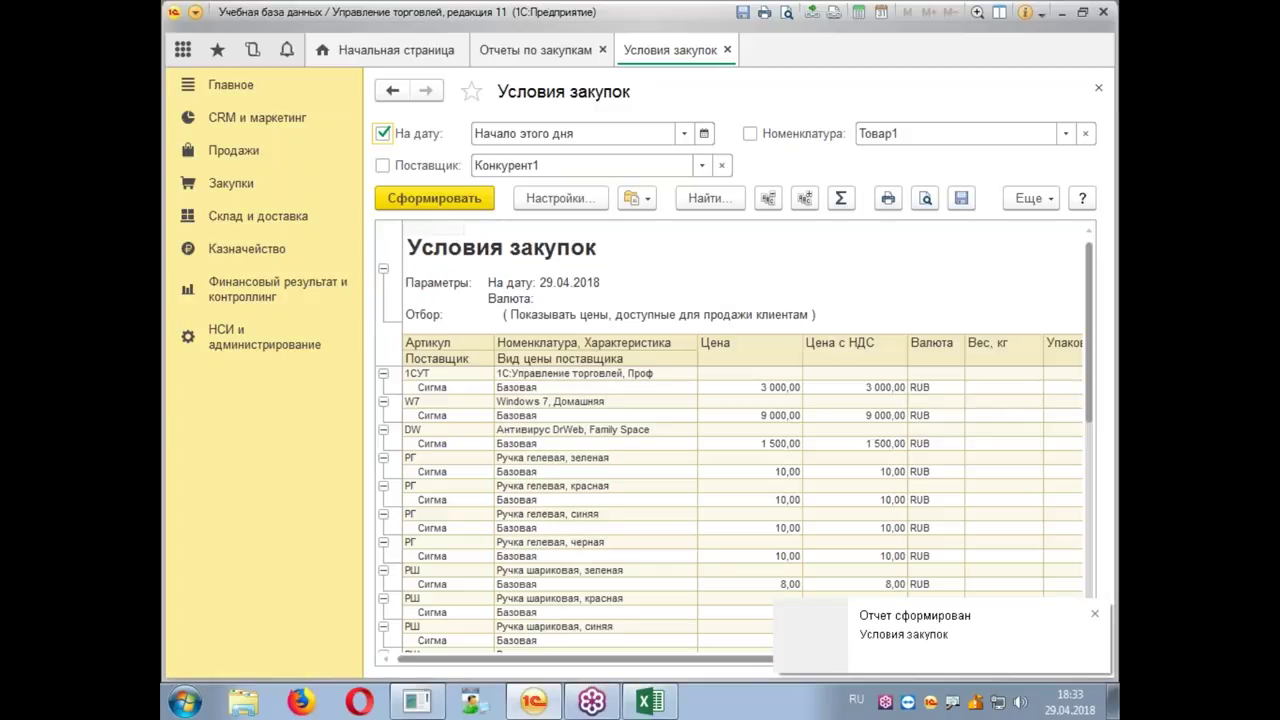
scroll(720, 449, down, 10)
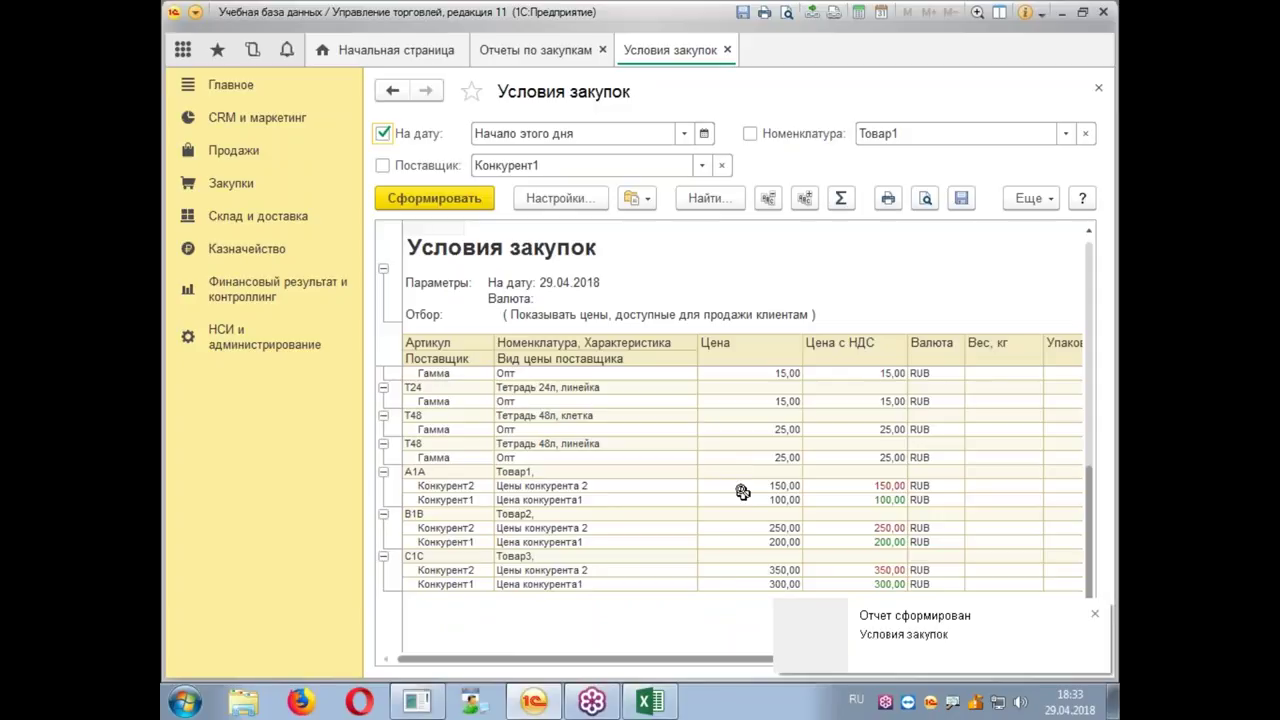
scroll(680, 570, up, 10)
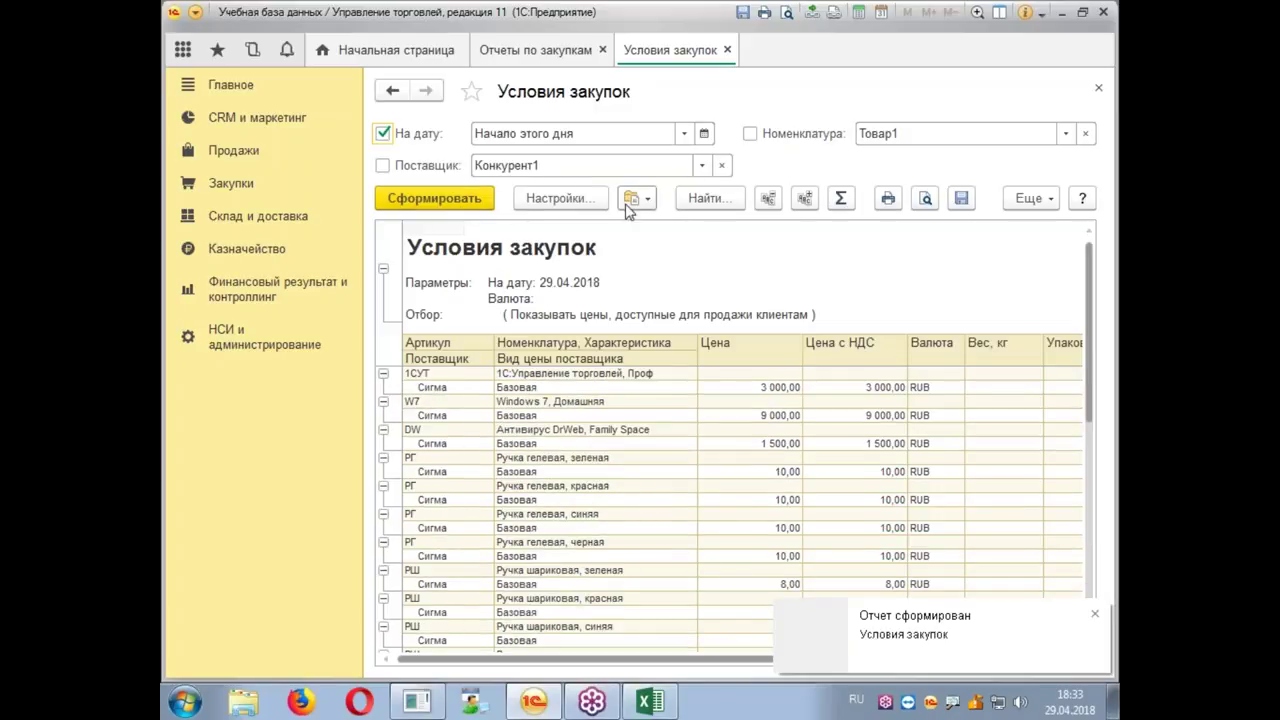
Step: Open the report settings in the advanced (Расширенный) view
click(560, 198)
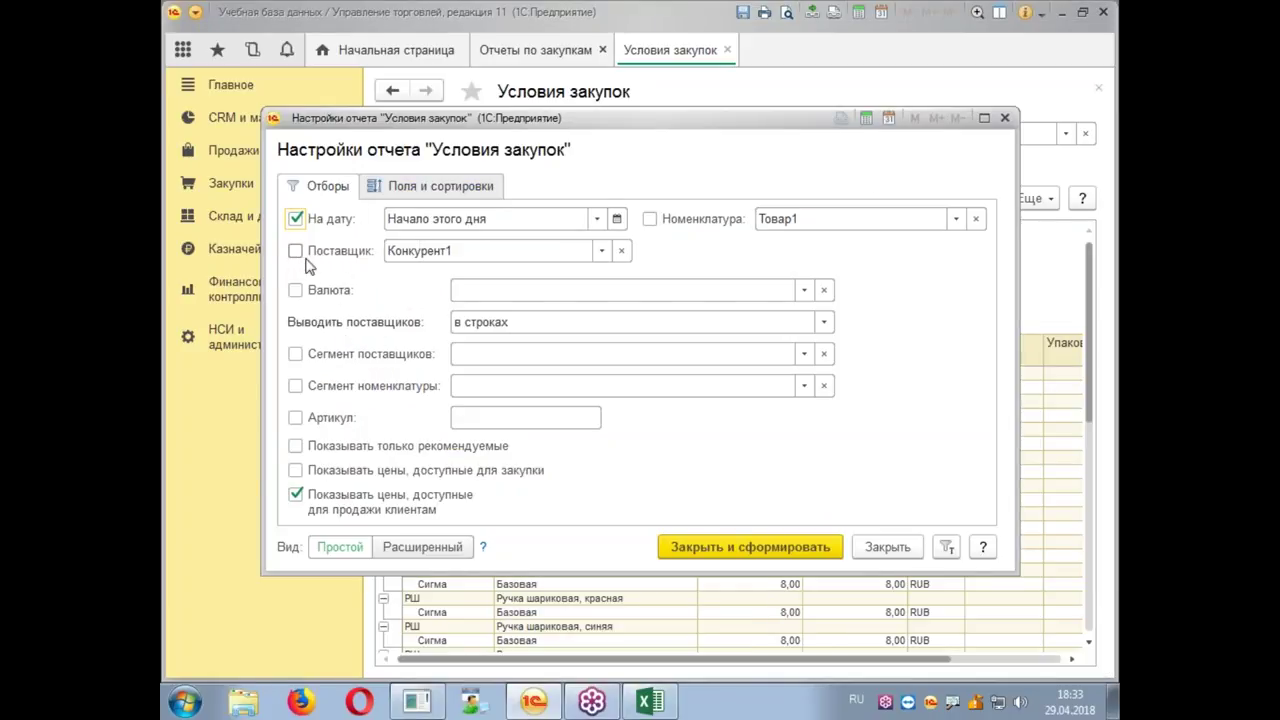
click(415, 550)
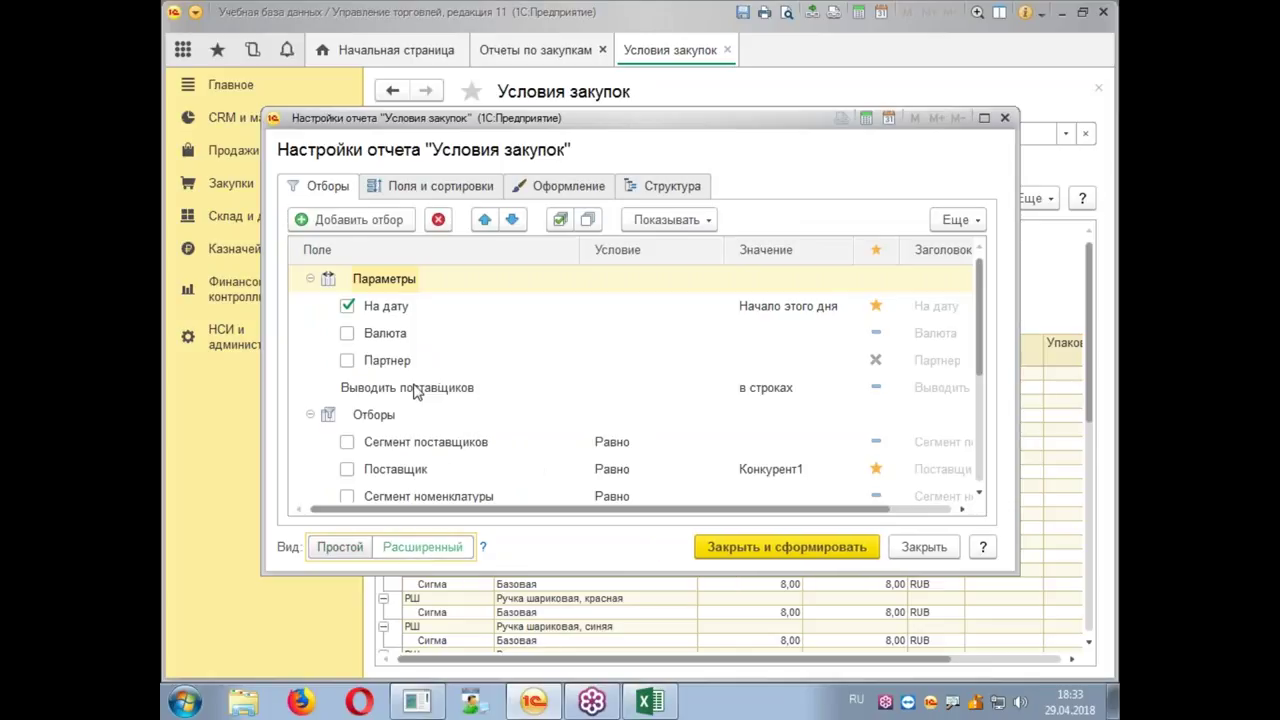
click(346, 360)
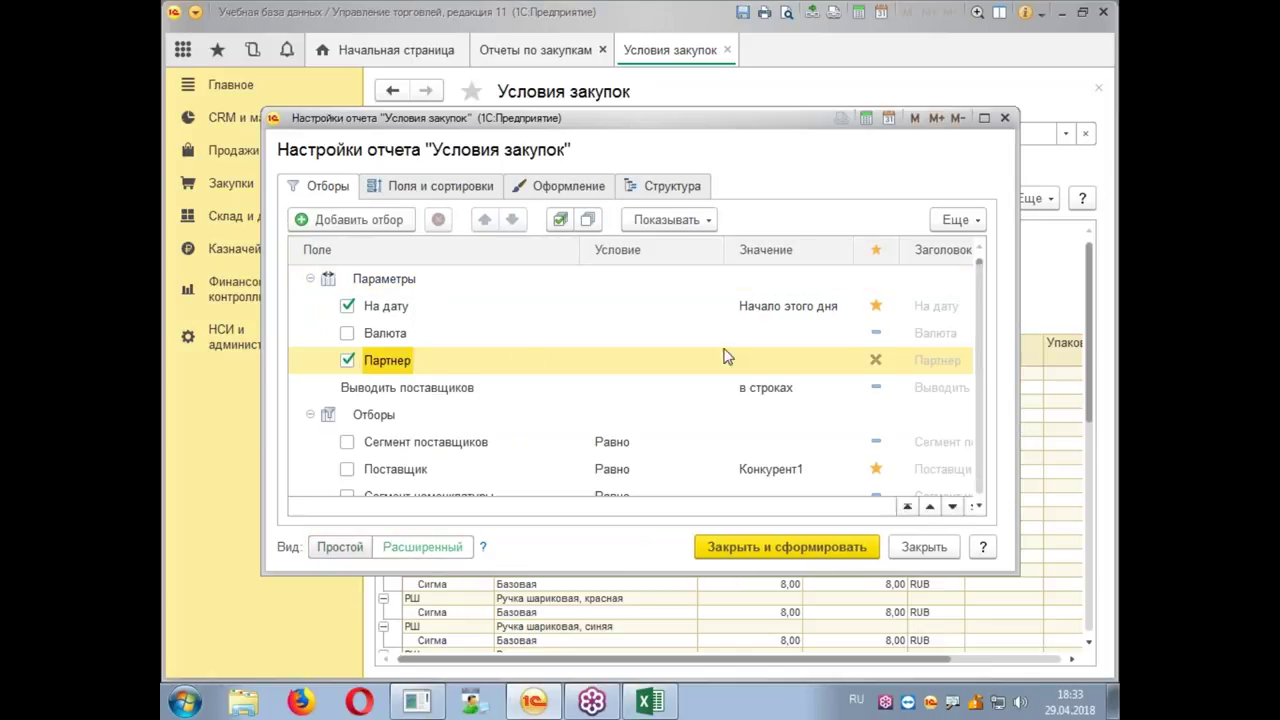
scroll(740, 357, down, 1)
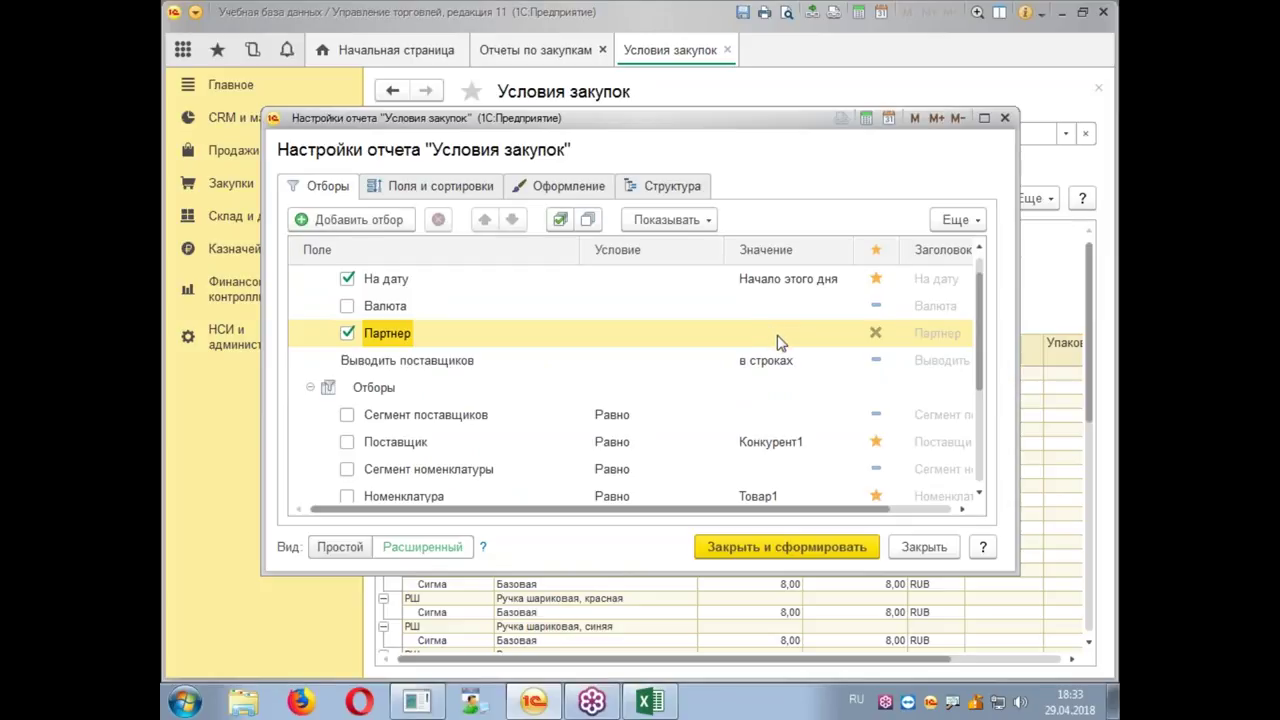
click(770, 332)
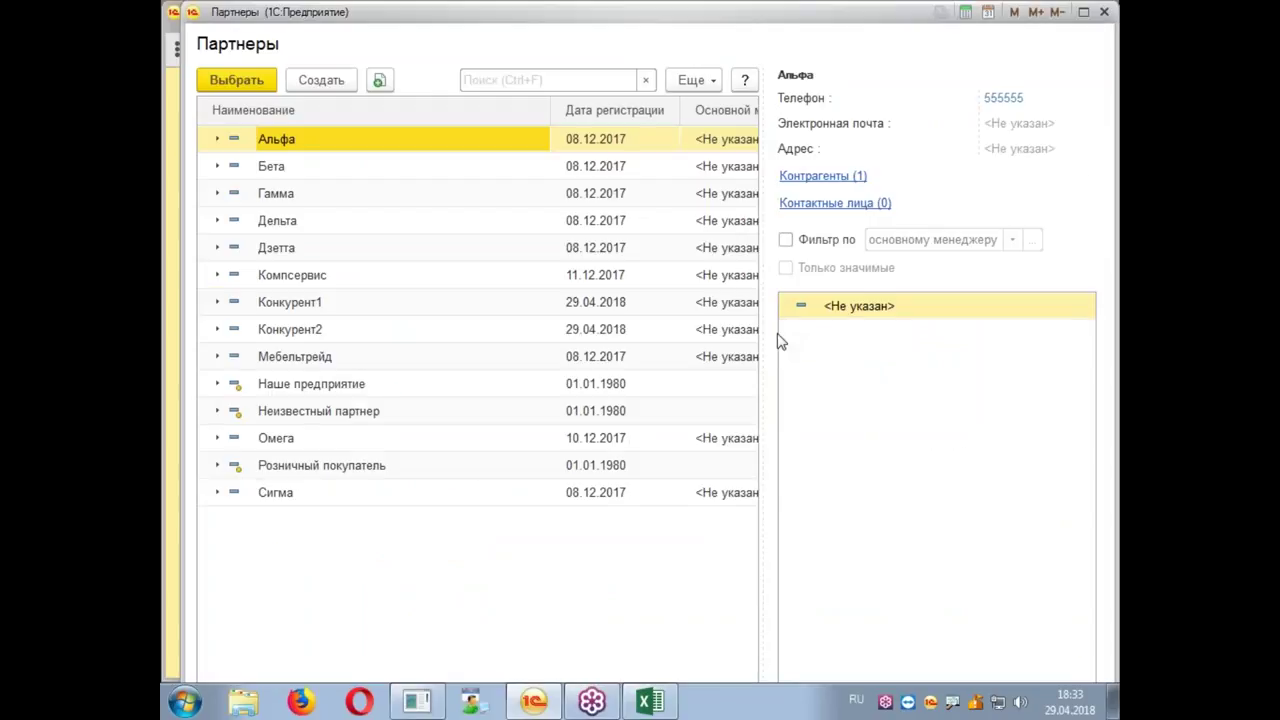
click(1104, 12)
scroll(650, 377, down, 3)
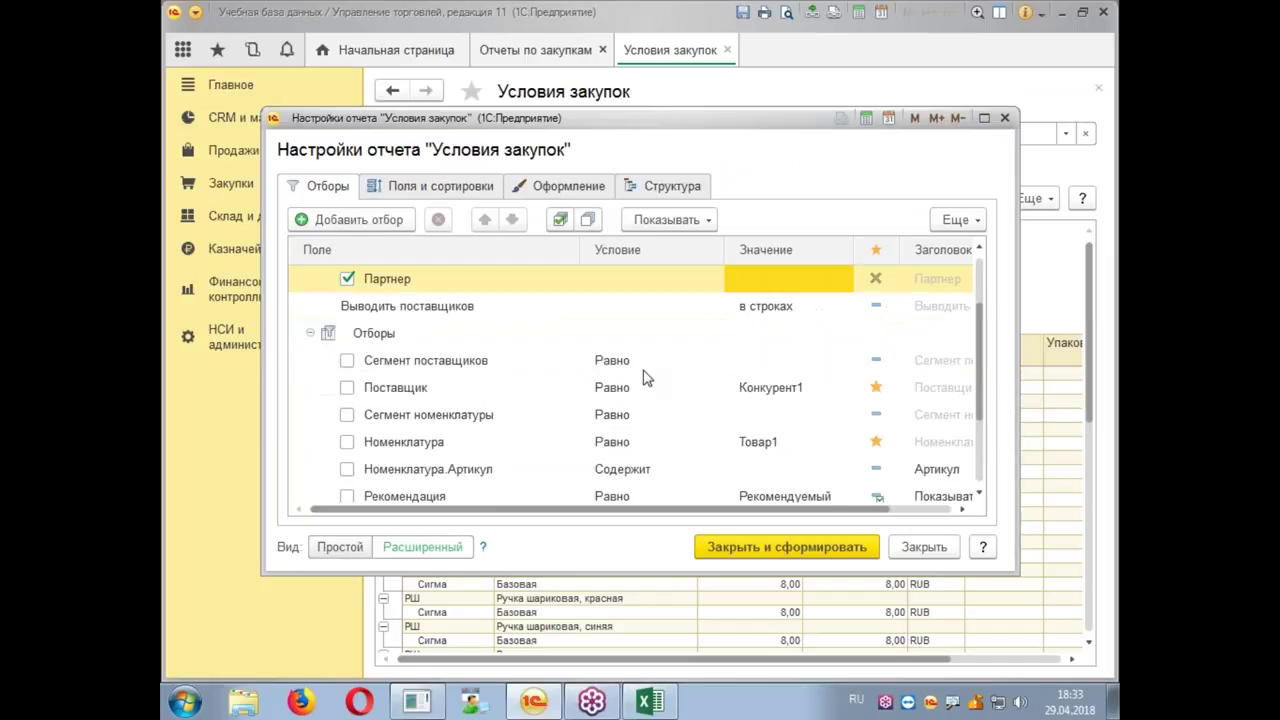
scroll(645, 377, up, 2)
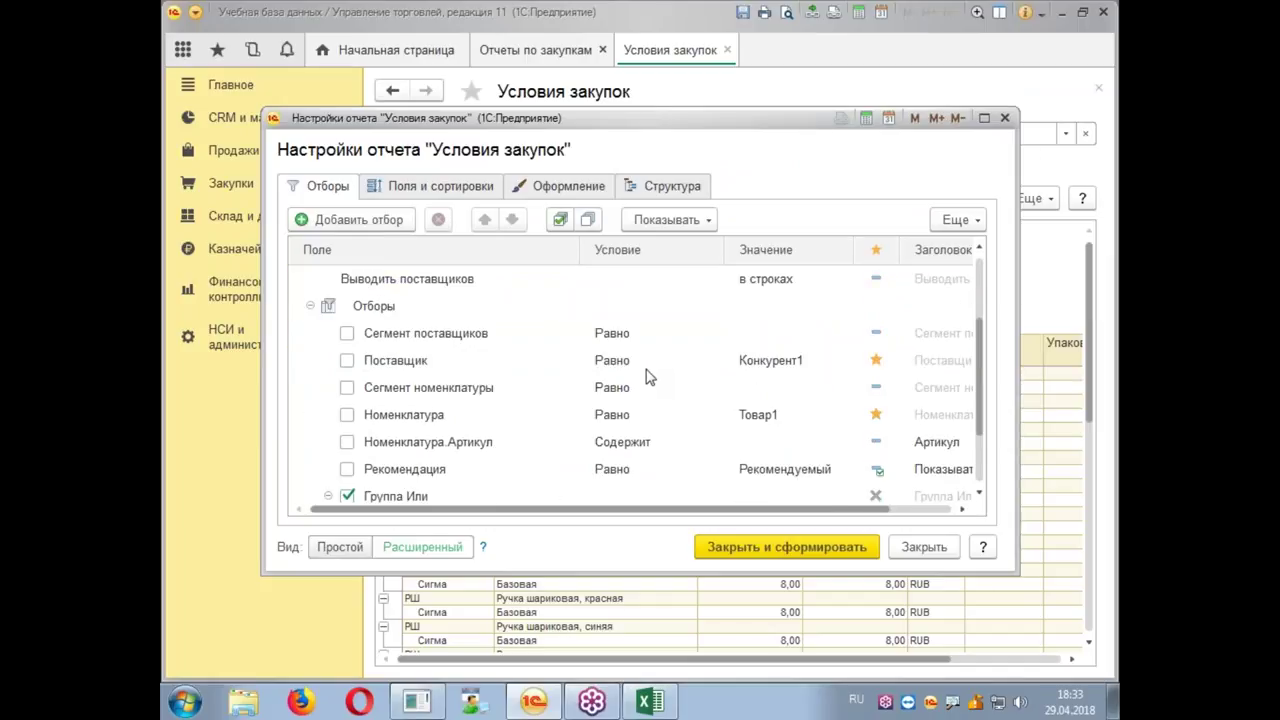
scroll(645, 377, up, 2)
scroll(646, 372, down, 2)
scroll(647, 373, up, 2)
scroll(649, 372, down, 2)
scroll(645, 370, up, 2)
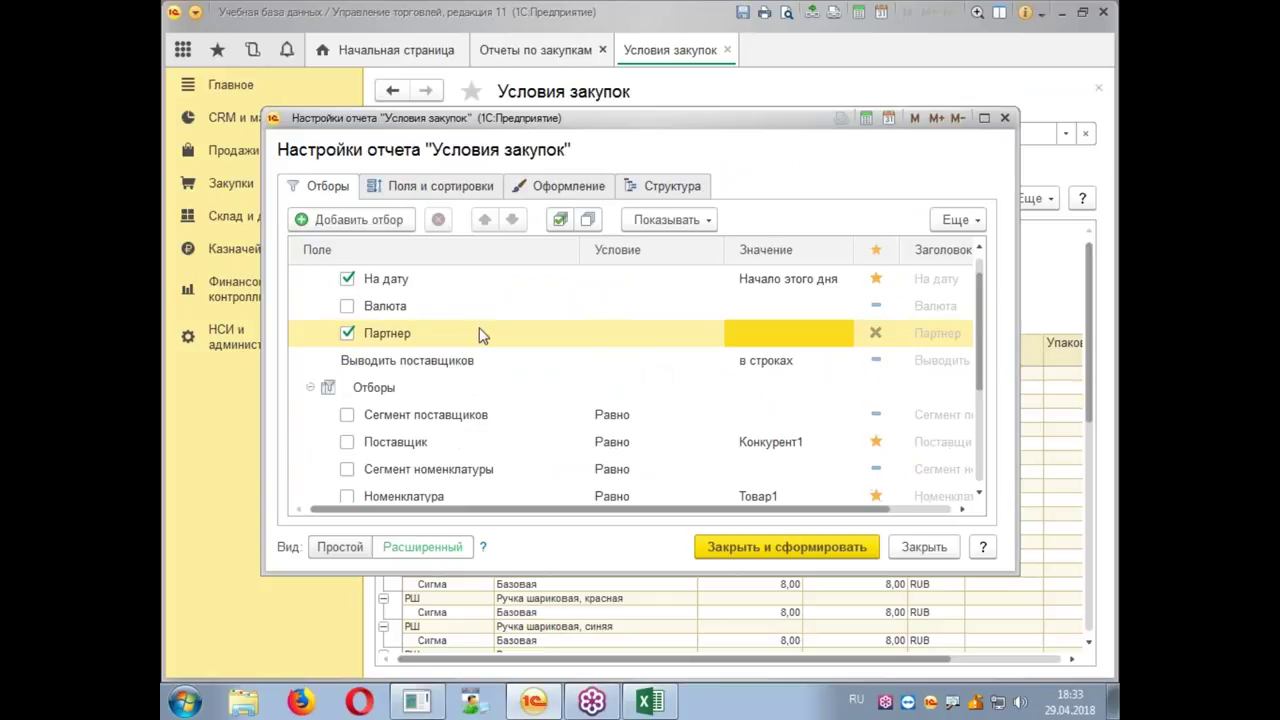
click(355, 340)
click(349, 334)
Step: Enable the Поставщик filter and set its condition to В списке
scroll(405, 396, down, 1)
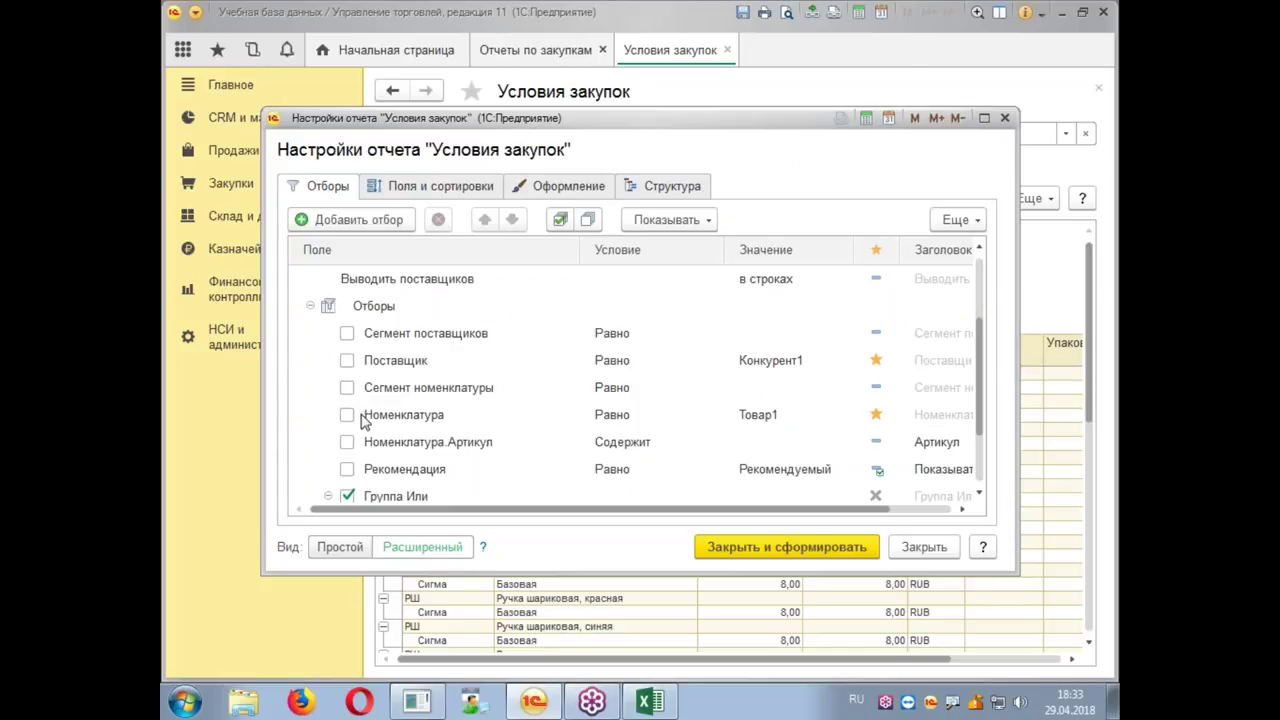
click(346, 360)
scroll(631, 366, down, 1)
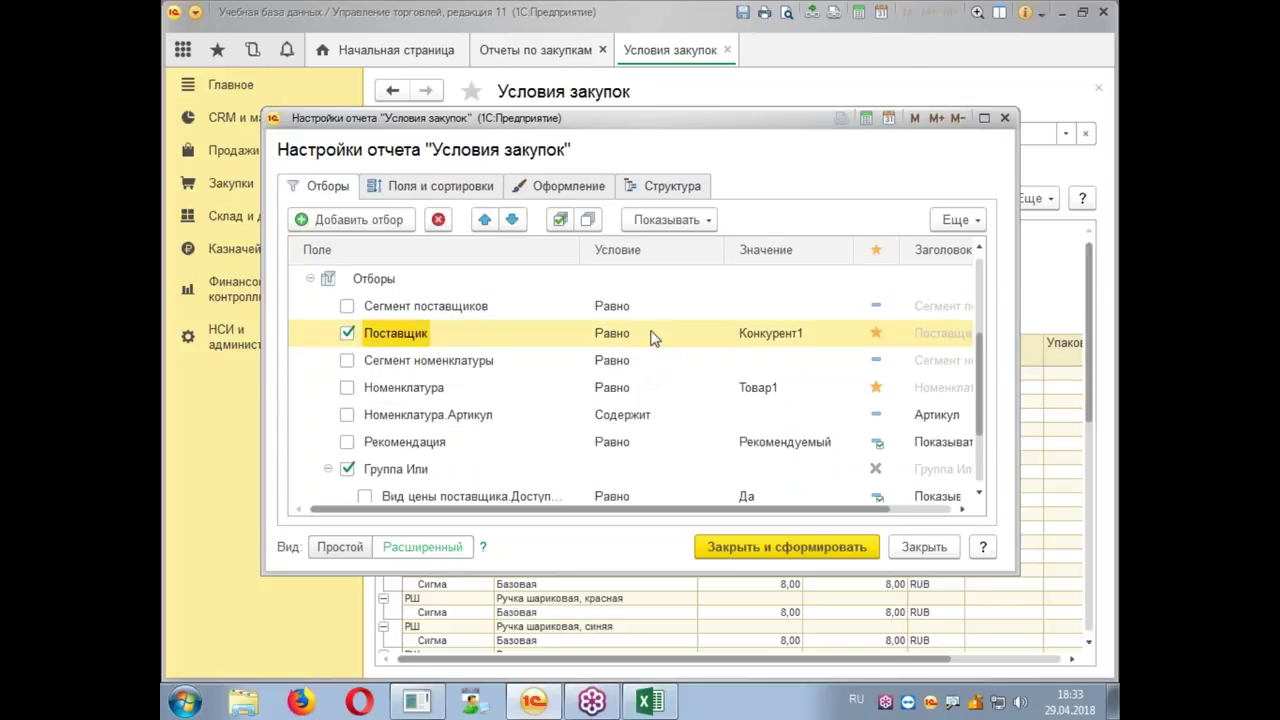
click(651, 335)
click(662, 391)
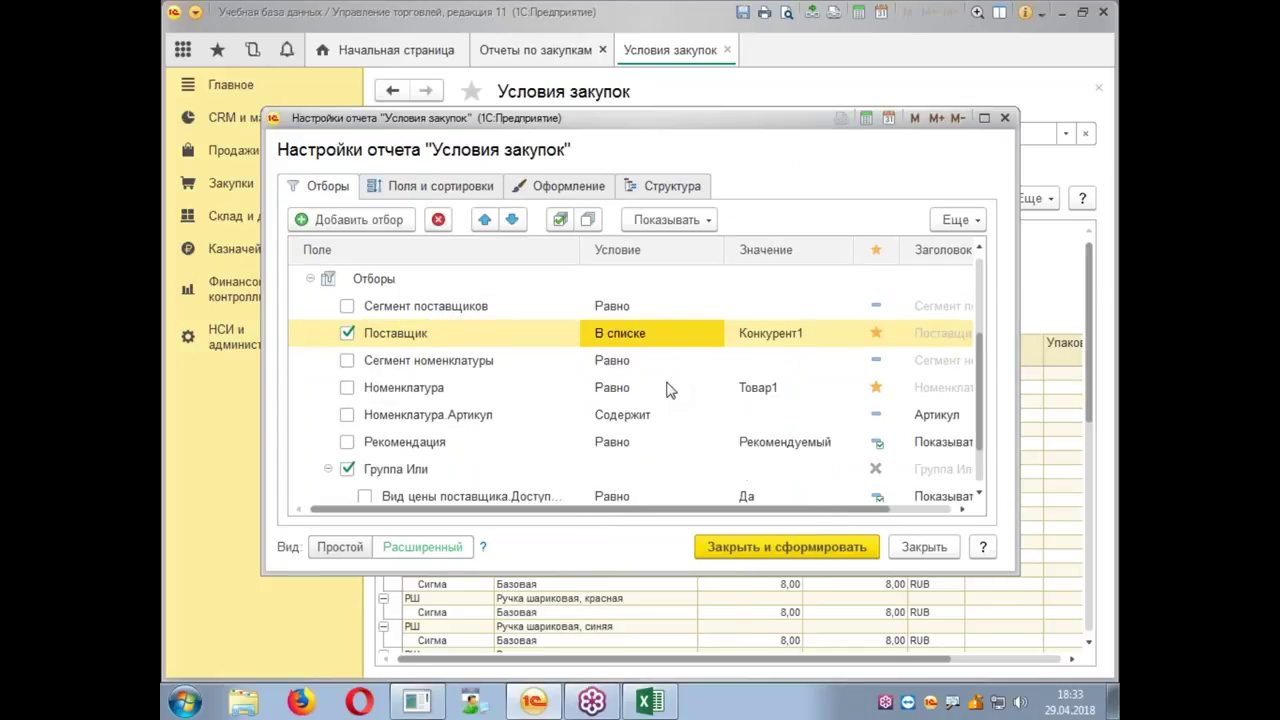
Step: Add Конкурент2 to the supplier filter list alongside Конкурент1 and generate the report
click(846, 334)
click(838, 333)
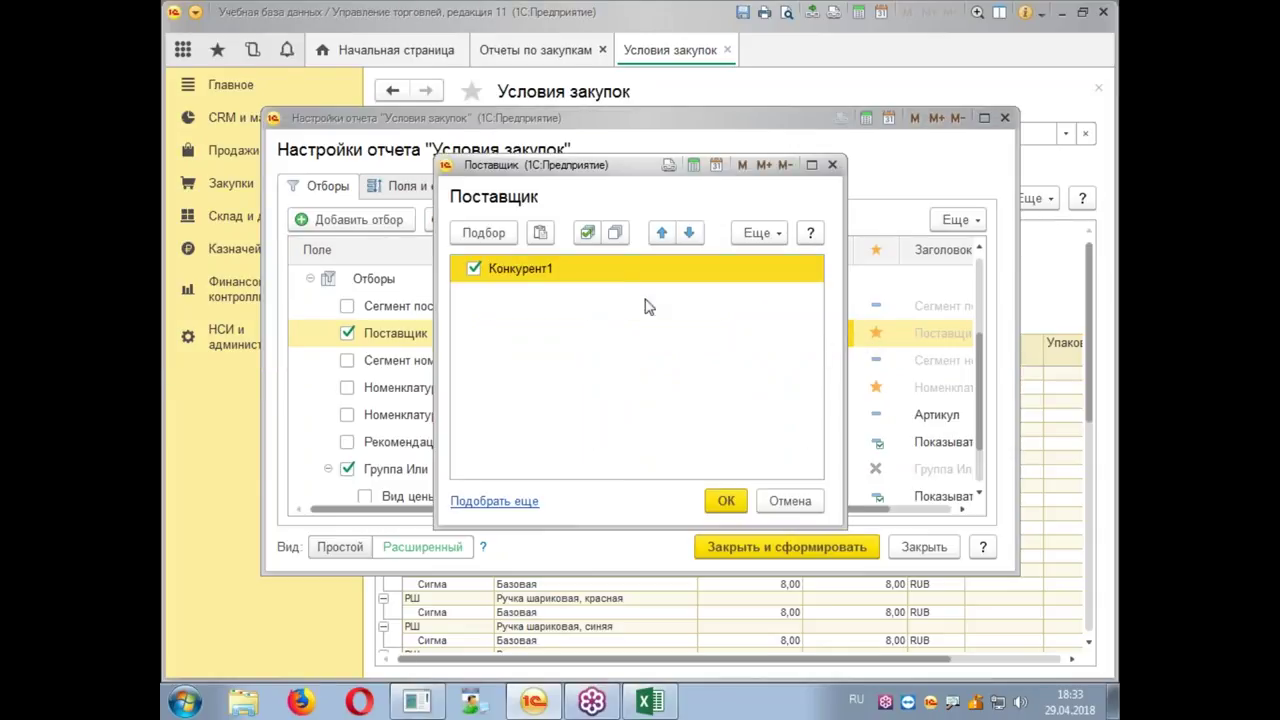
click(505, 236)
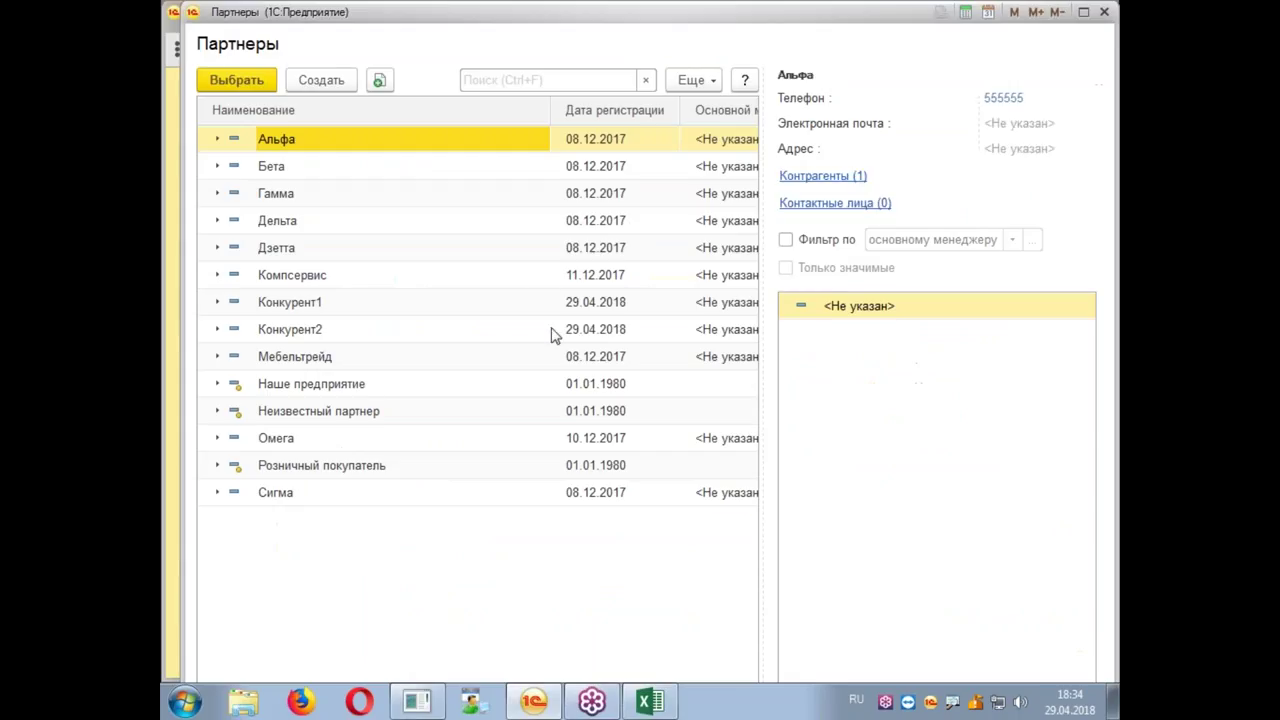
double_click(325, 336)
click(240, 80)
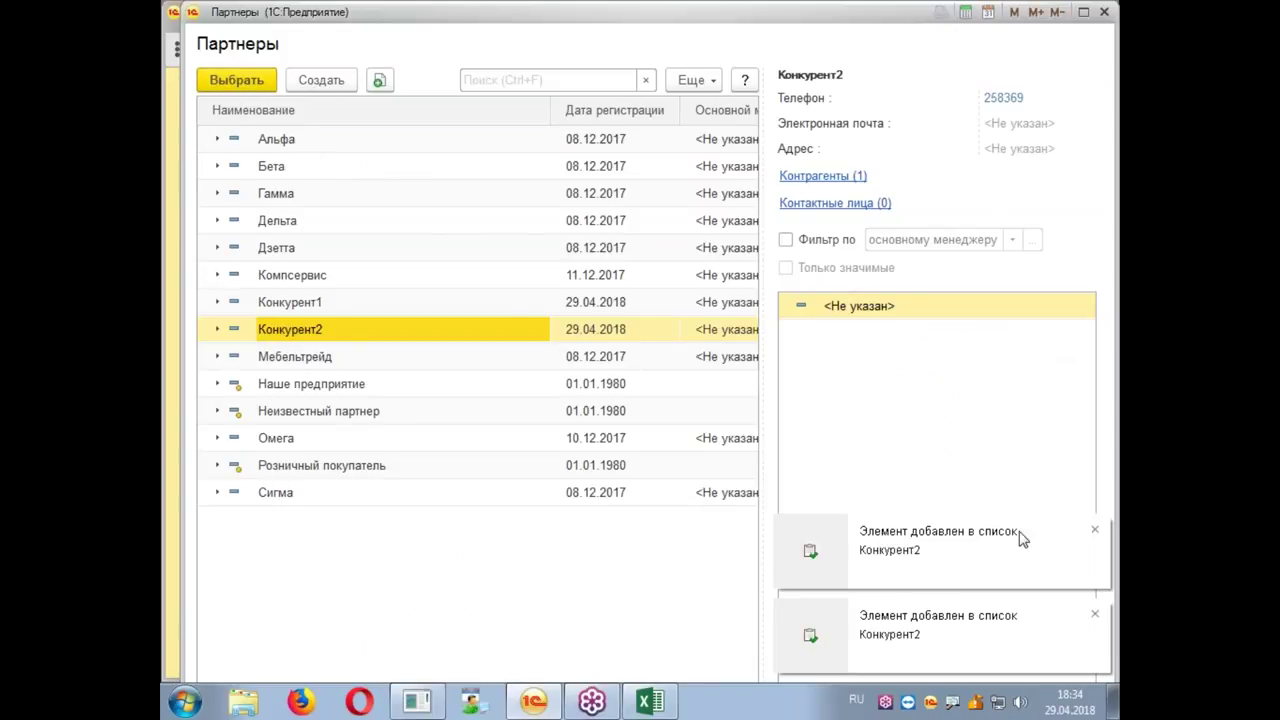
click(1105, 14)
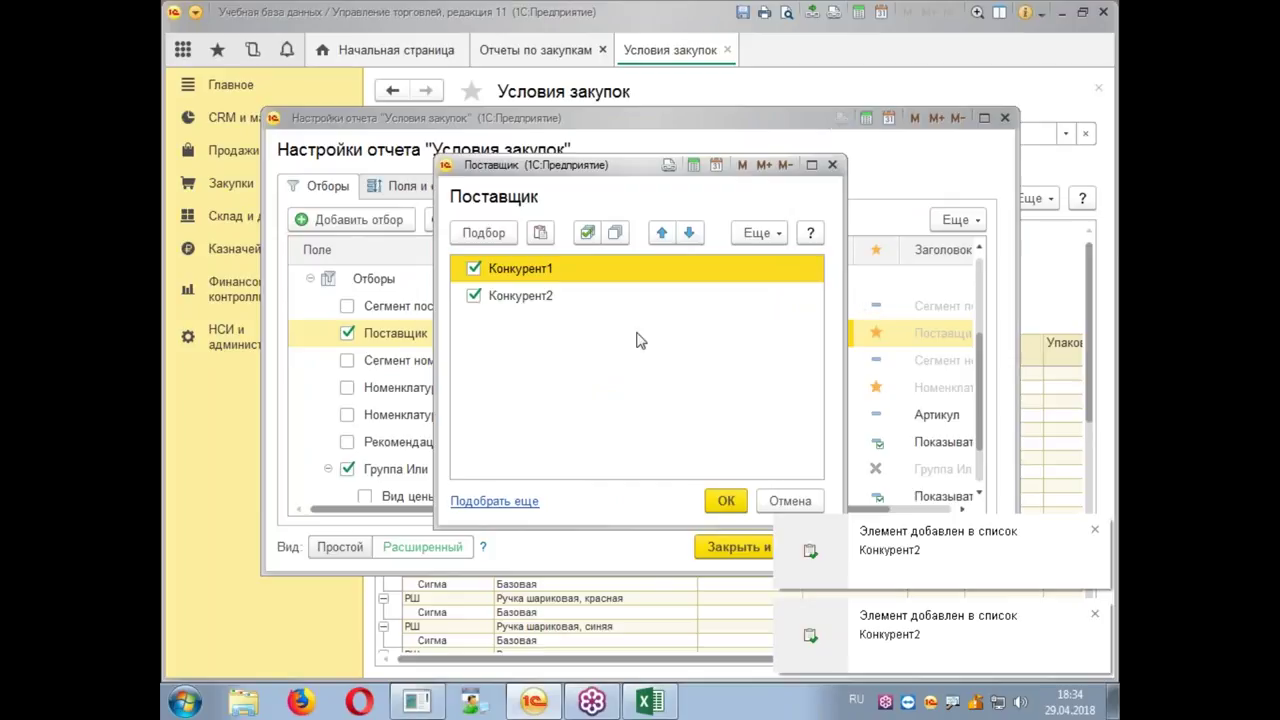
click(728, 502)
click(726, 550)
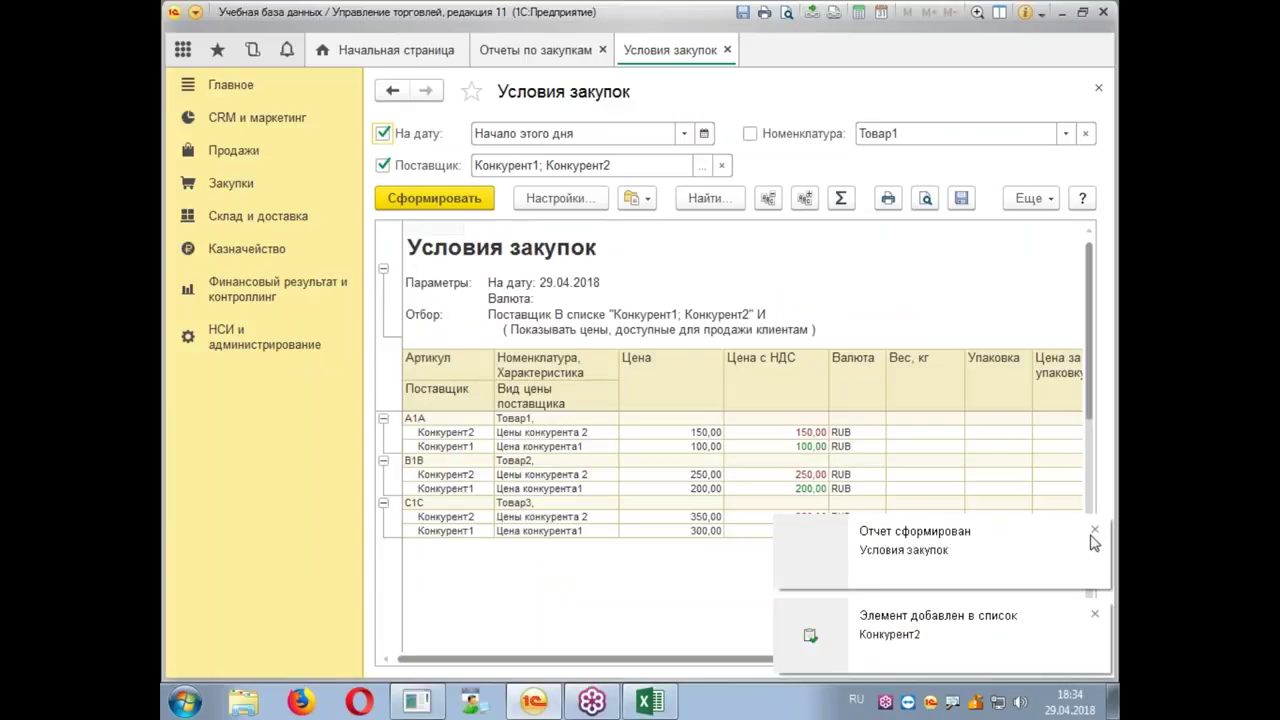
Step: Dismiss the notifications and compare the two competitors' VAT-inclusive prices in the report
click(1094, 531)
click(1094, 614)
drag(808, 515, 805, 480)
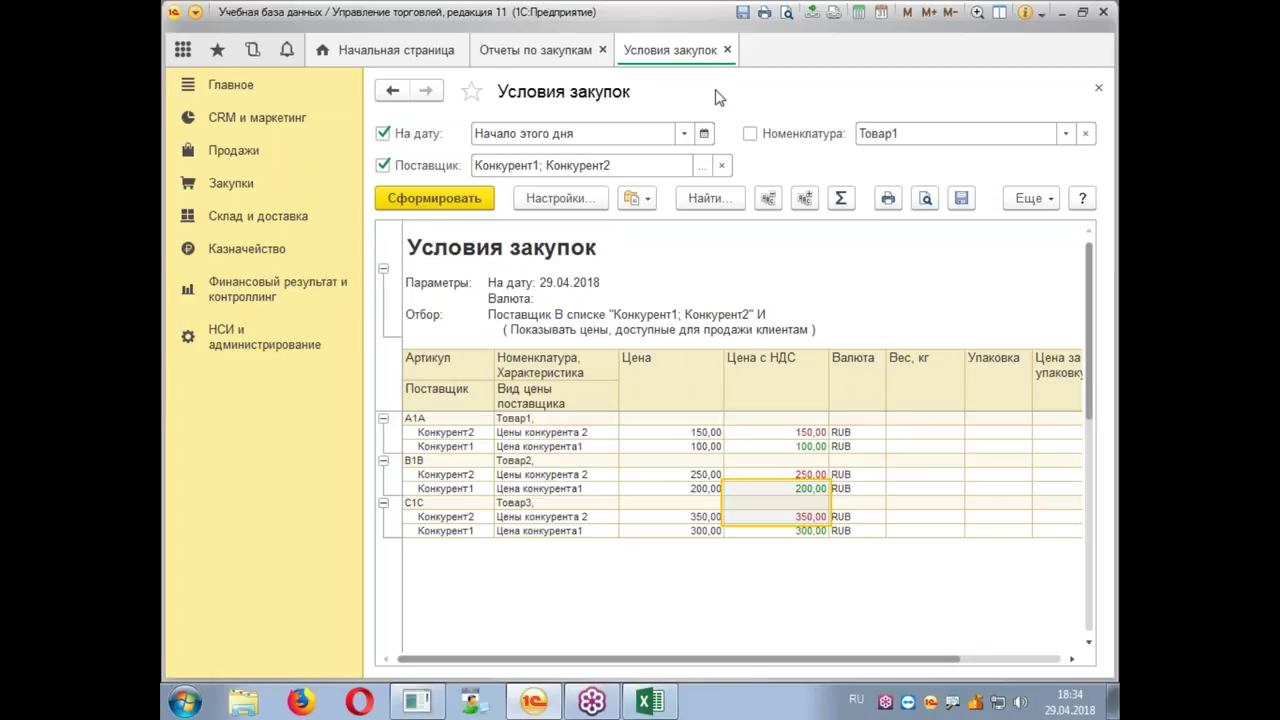
click(727, 50)
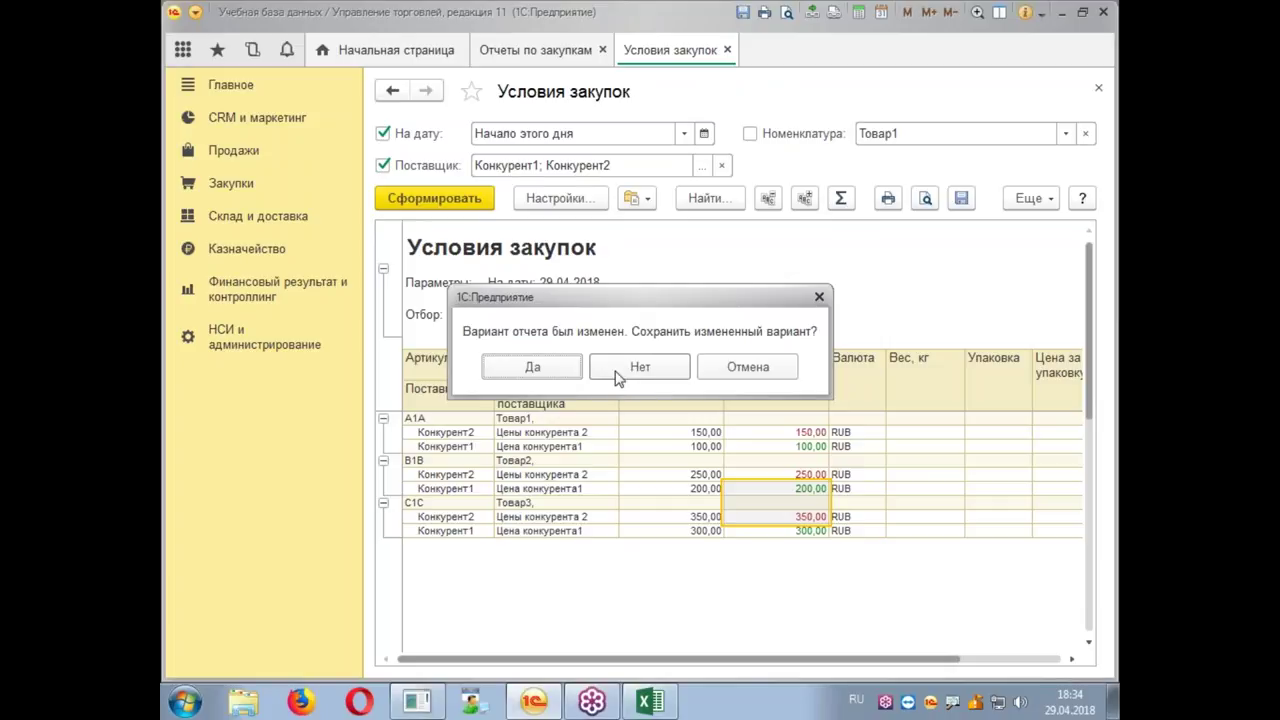
click(551, 370)
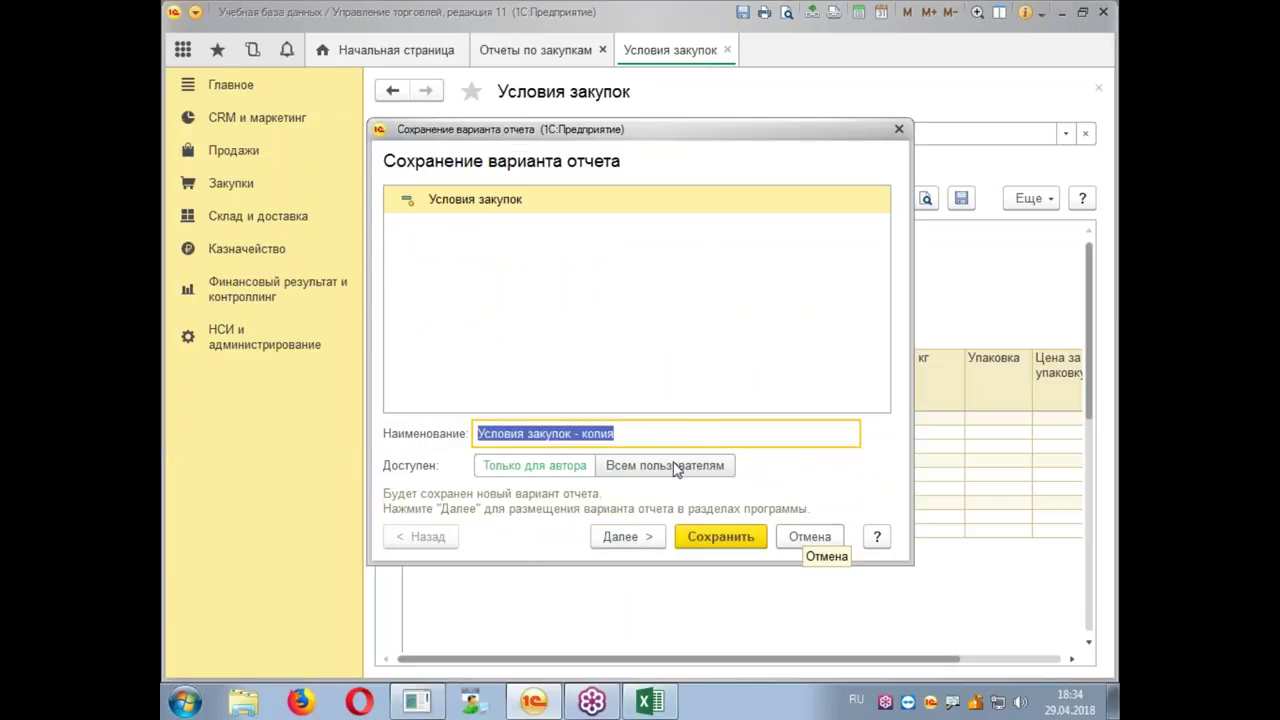
click(790, 535)
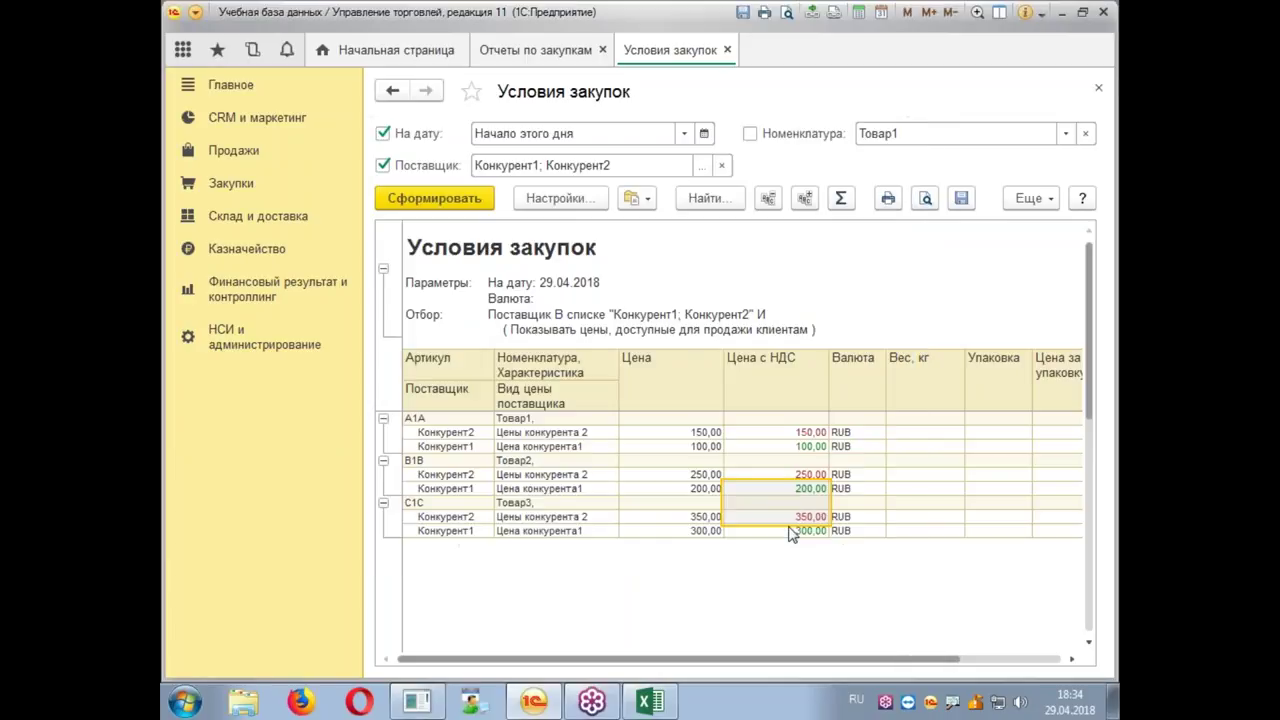
Step: Close the Условия закупок report without saving the changed variant, and close the purchasing reports list
click(727, 50)
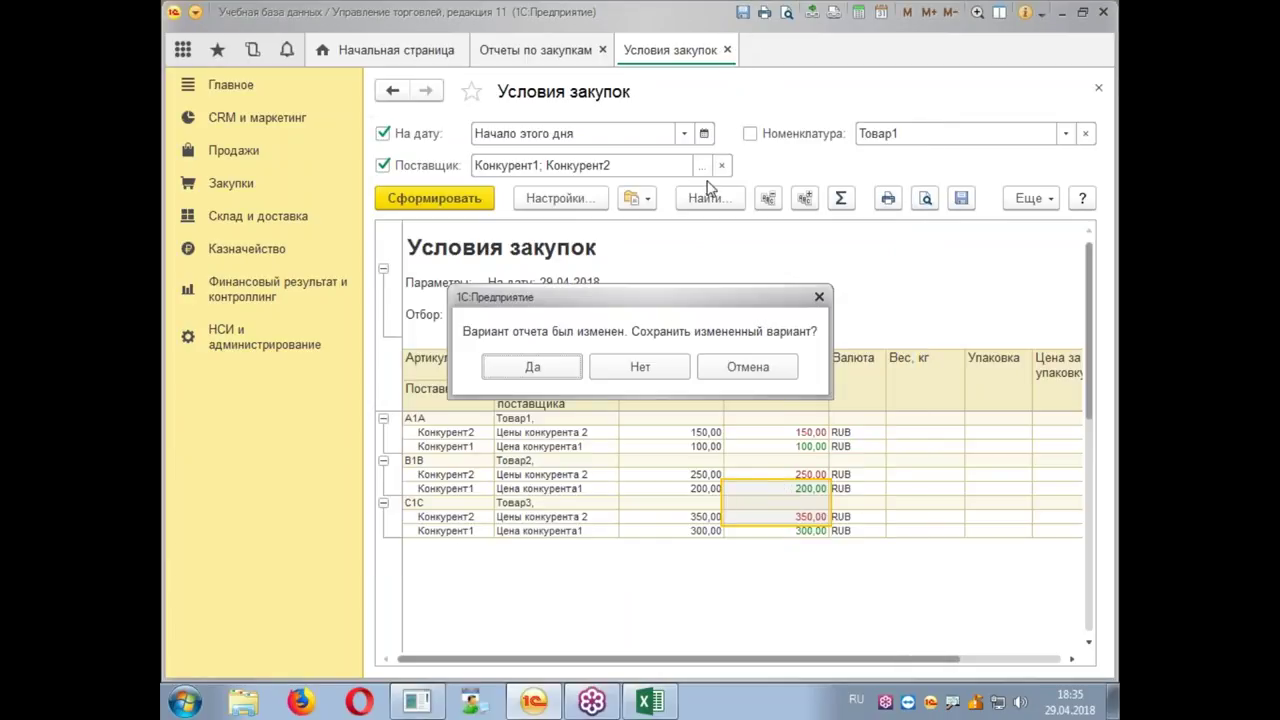
click(639, 370)
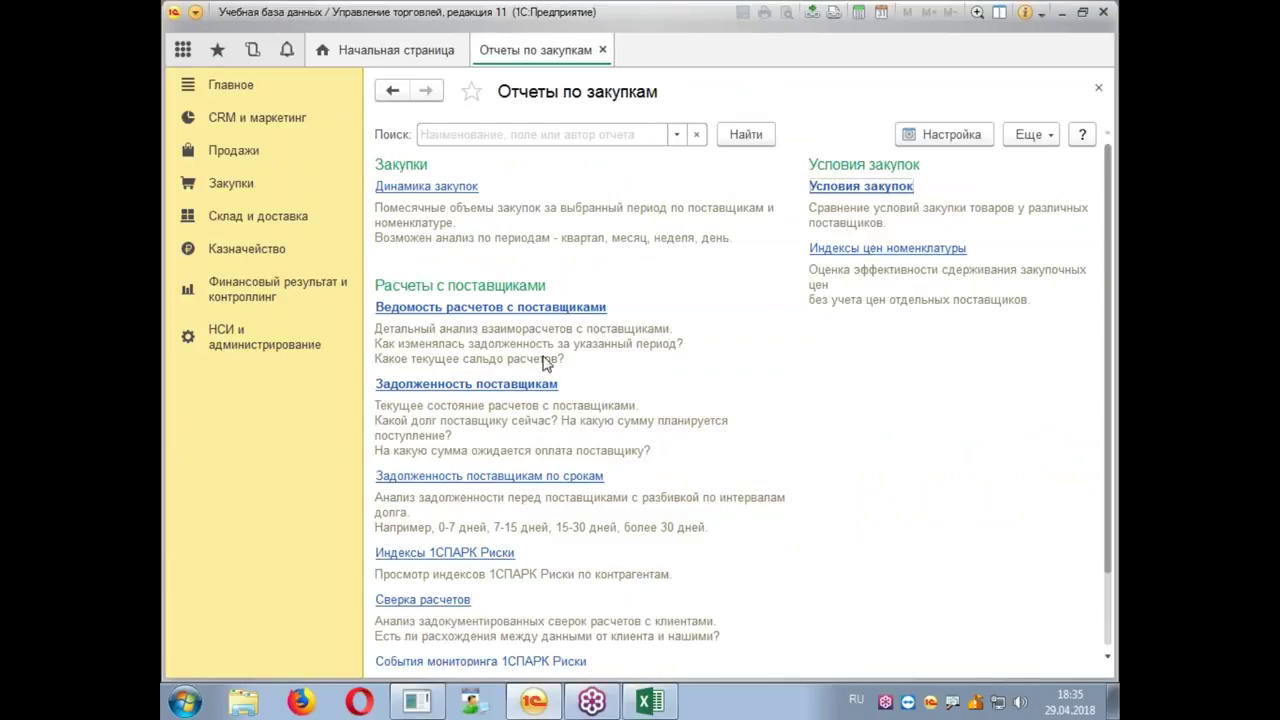
click(602, 50)
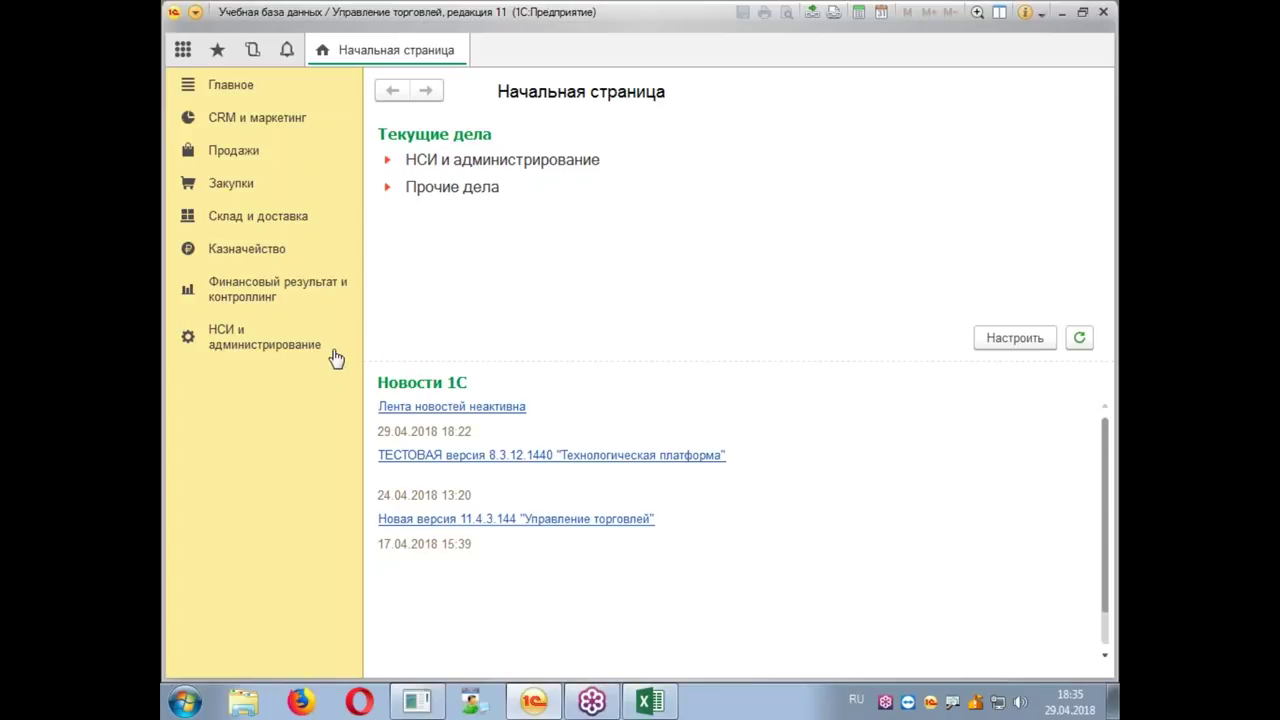
Step: Create a price type named Рыночная whose price includes VAT and which is used for sales to customers
click(245, 125)
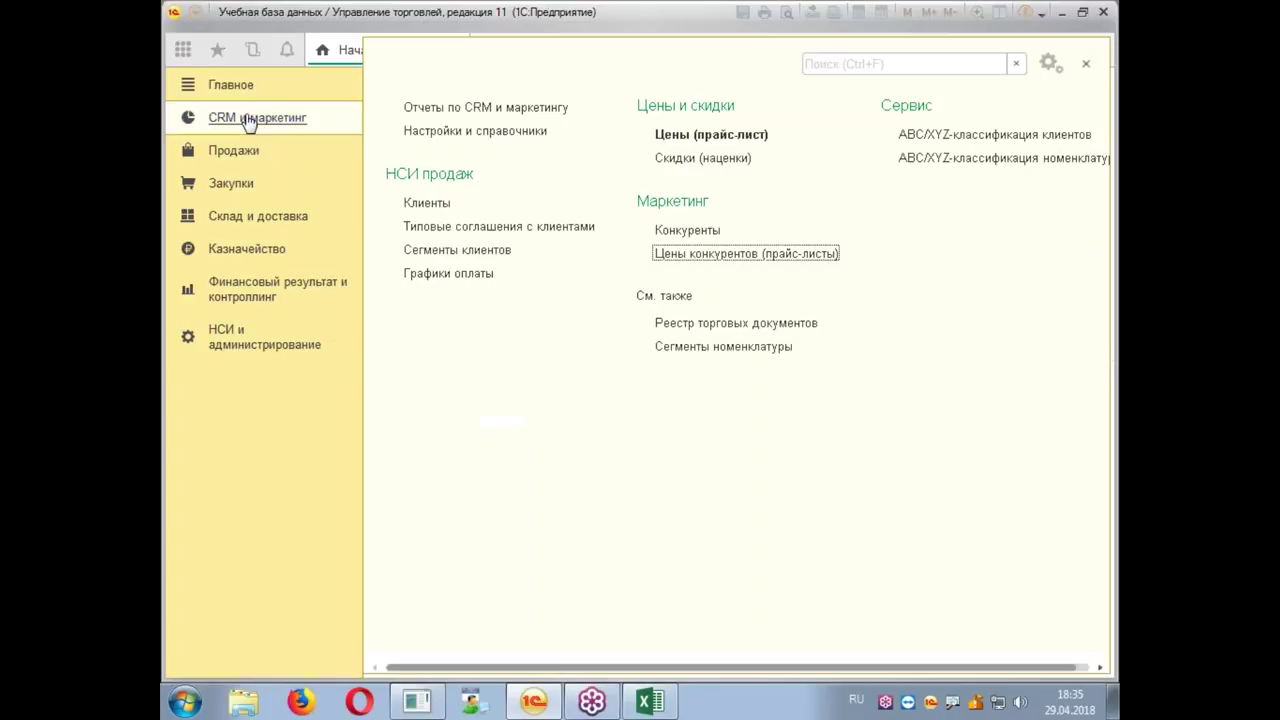
click(478, 131)
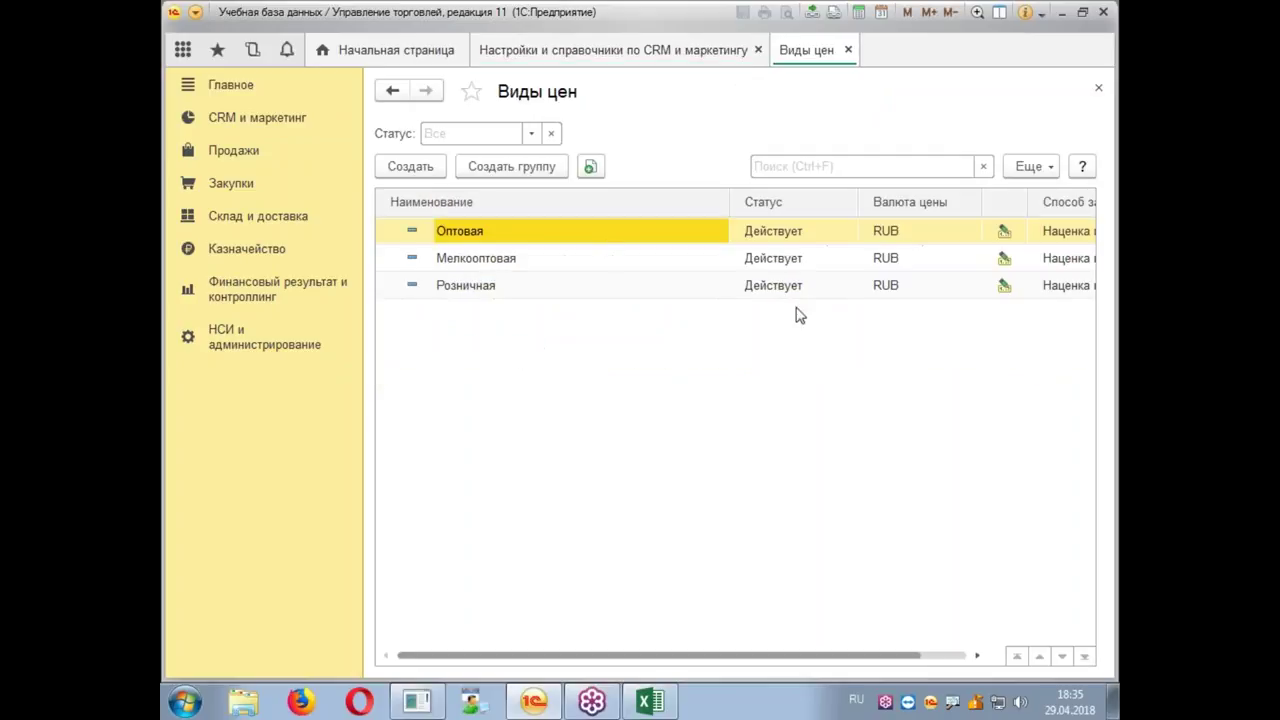
click(424, 170)
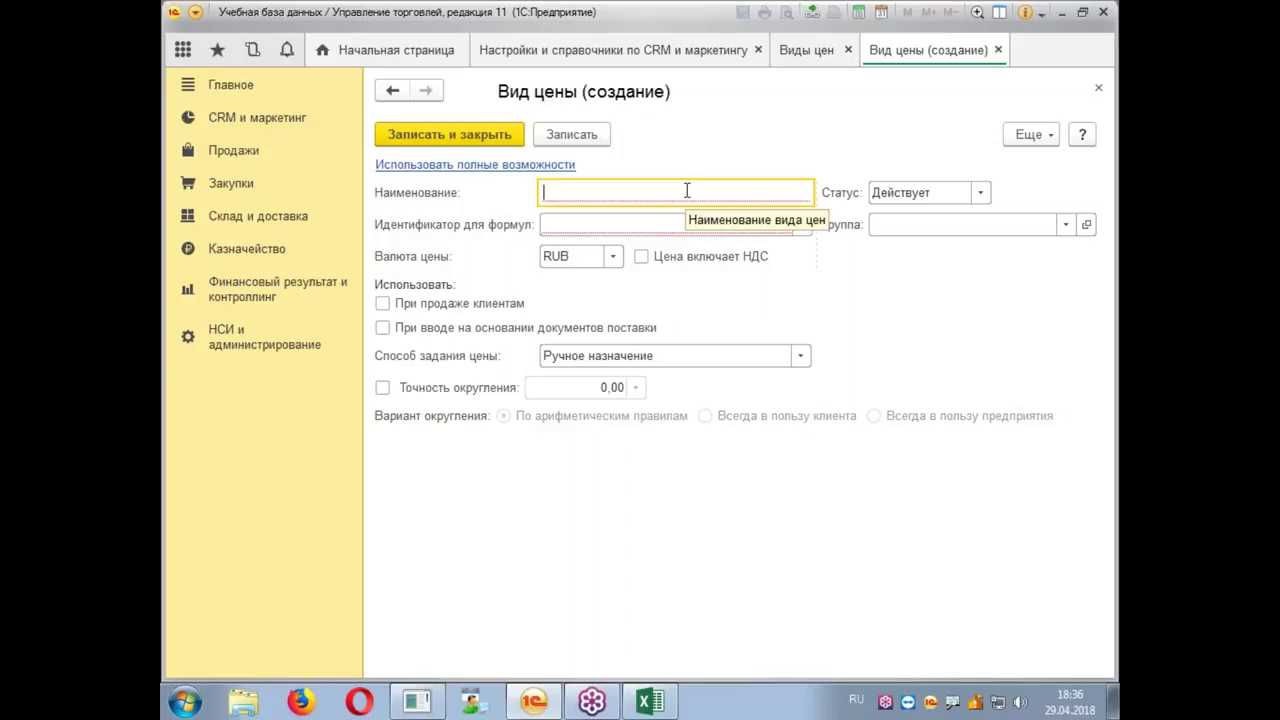
text(Рыночная)
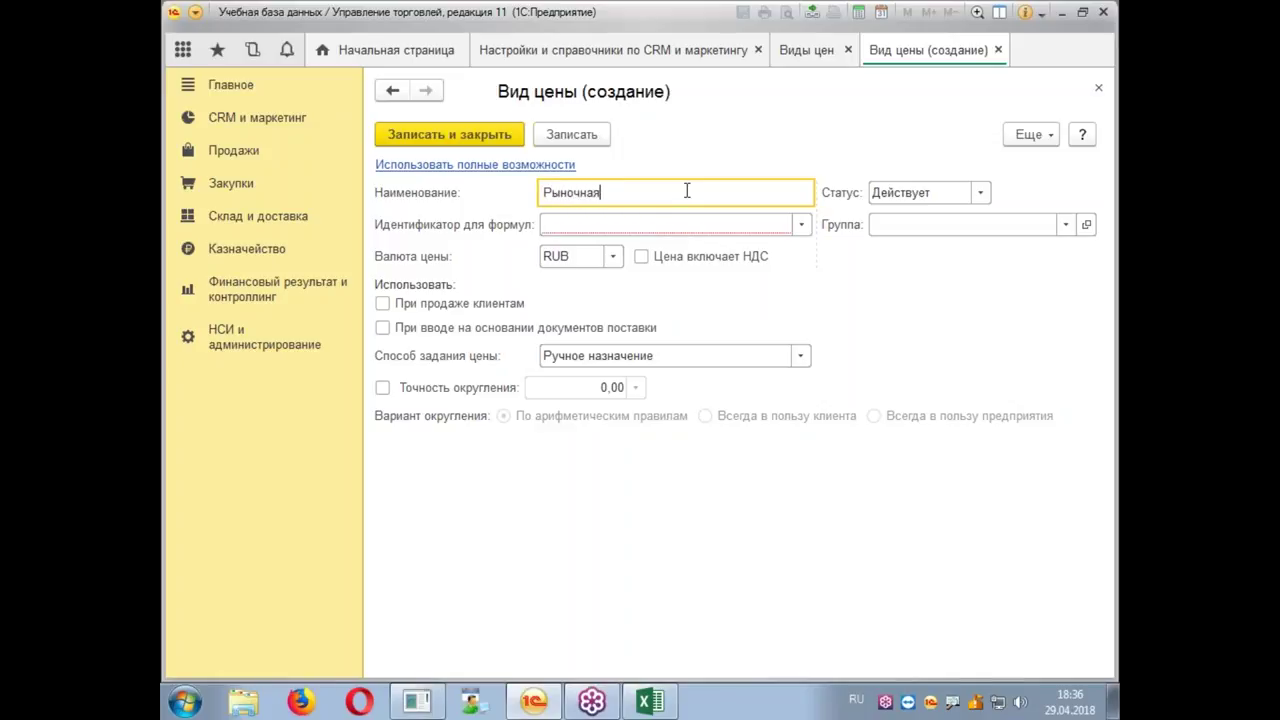
key(Tab)
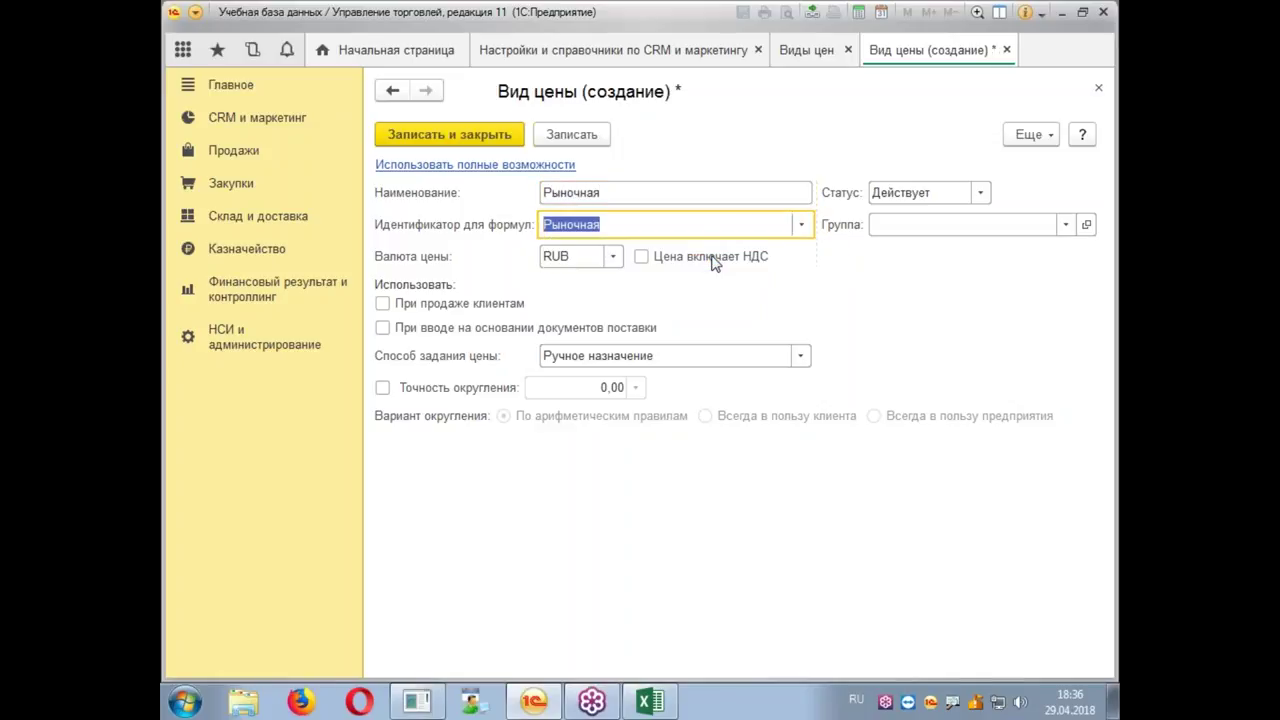
click(651, 258)
click(432, 305)
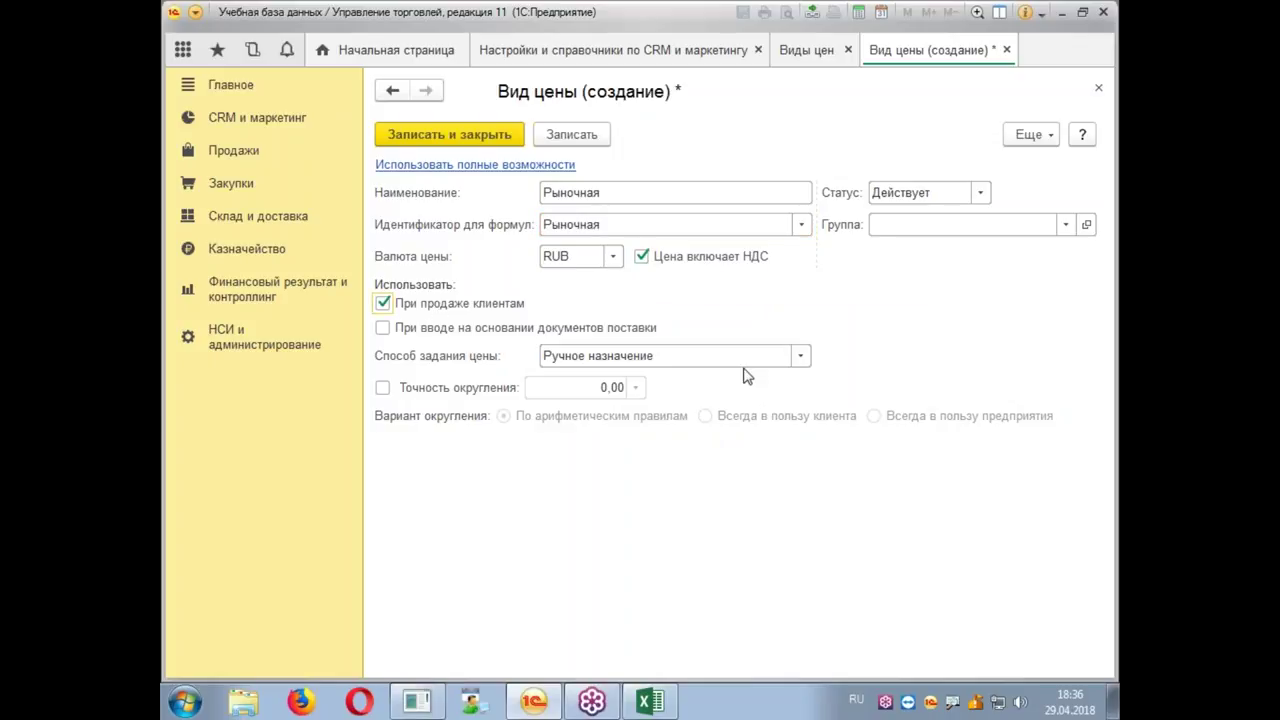
Step: Switch the price type to full capabilities and set its pricing method to Произвольный запрос к данным ИБ
click(803, 357)
click(583, 385)
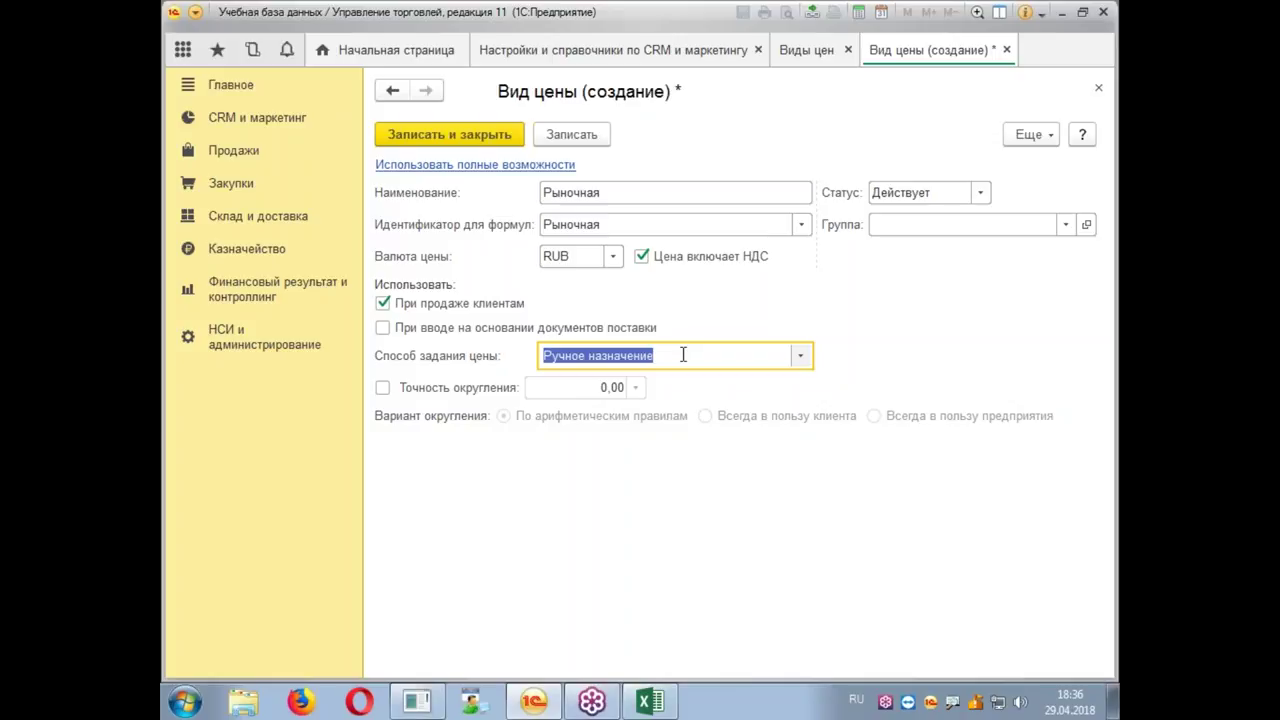
click(503, 165)
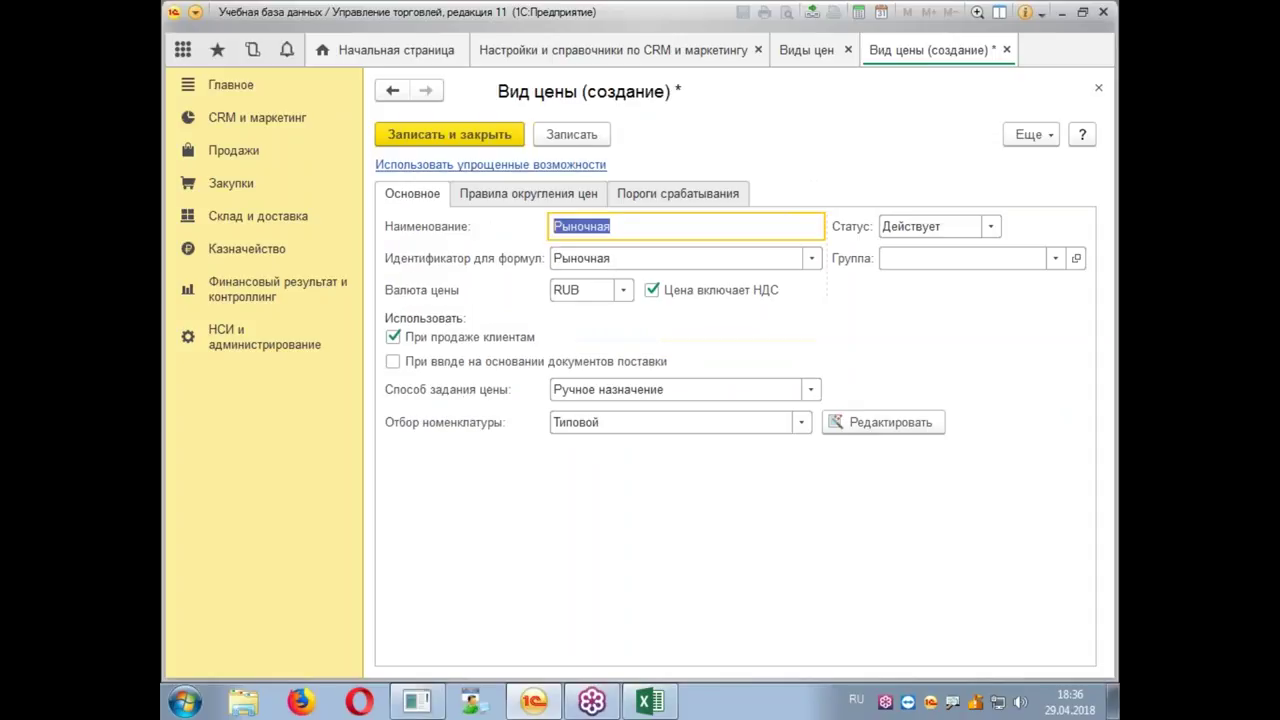
click(811, 389)
click(814, 370)
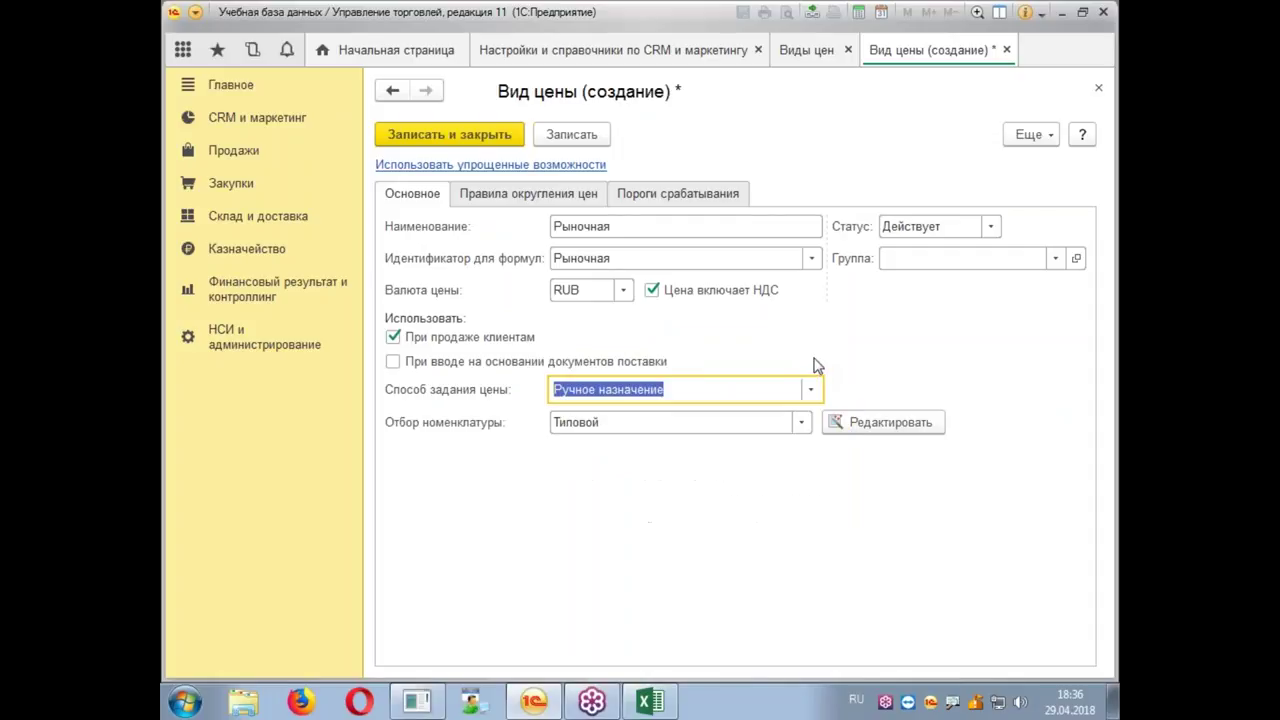
click(805, 420)
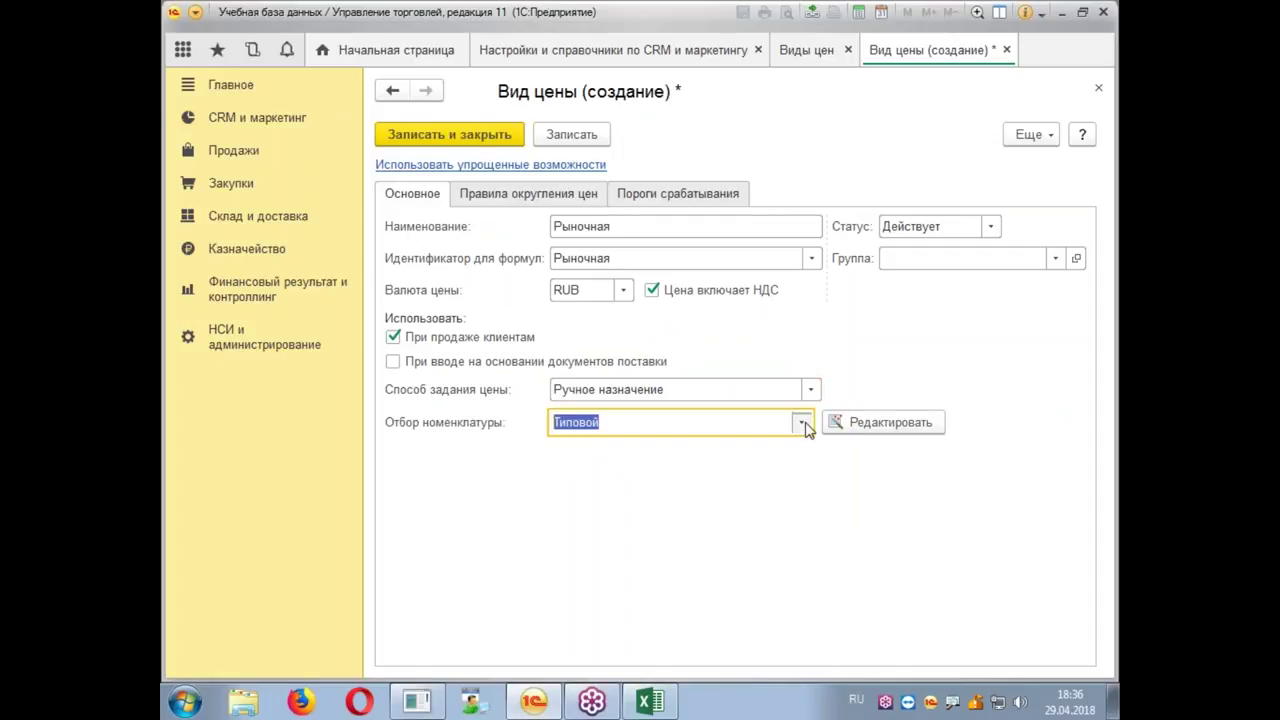
click(805, 420)
click(812, 392)
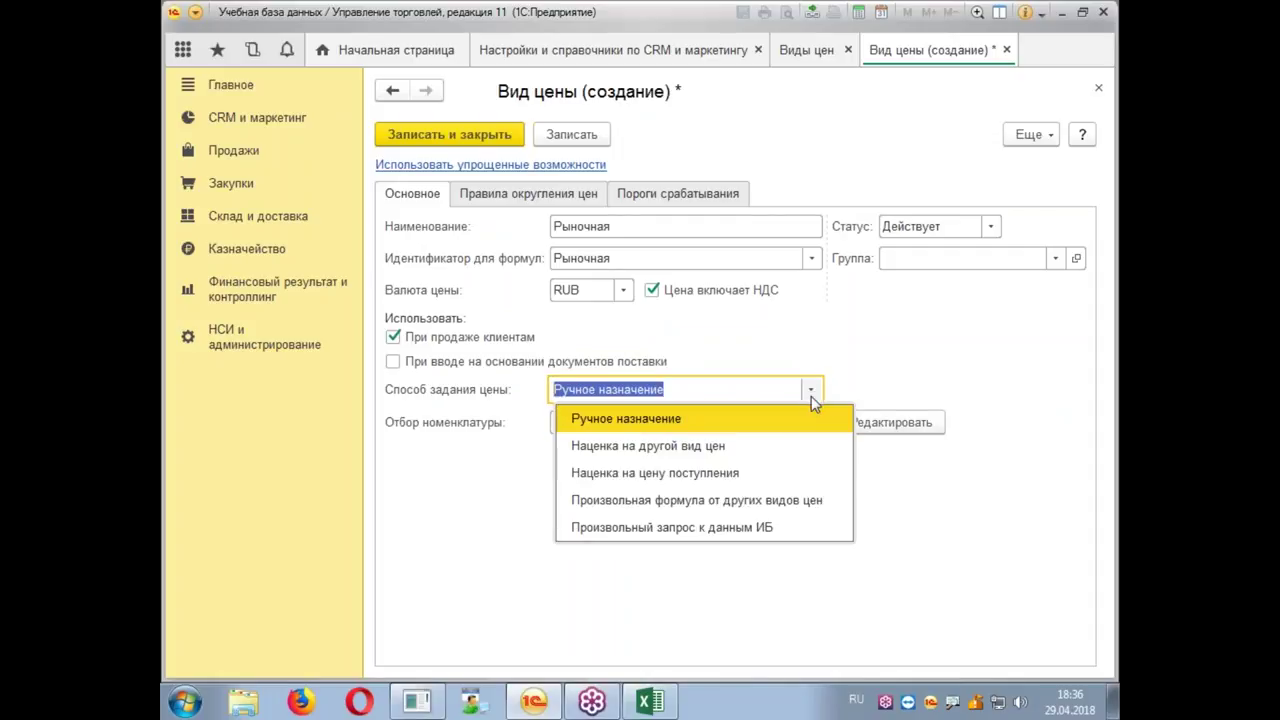
click(716, 525)
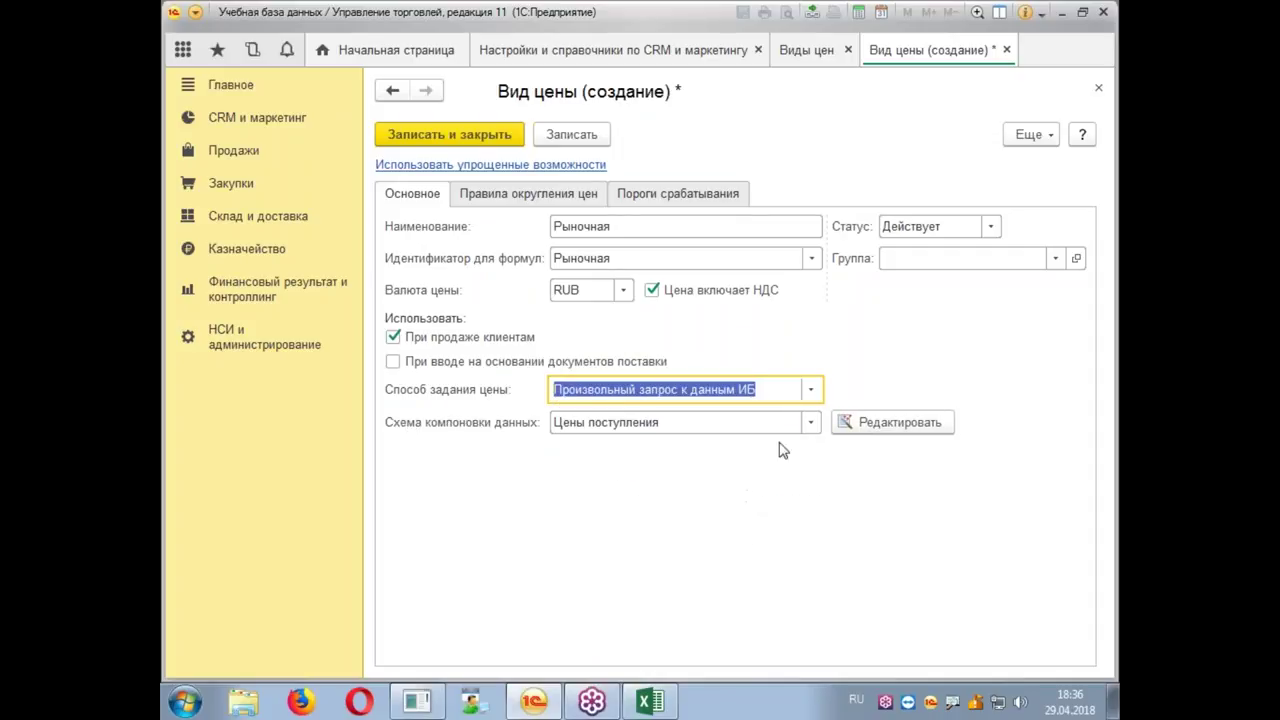
Step: Set the data composition schema to Минимальные цены конкурентов, then save and close the price type
click(806, 423)
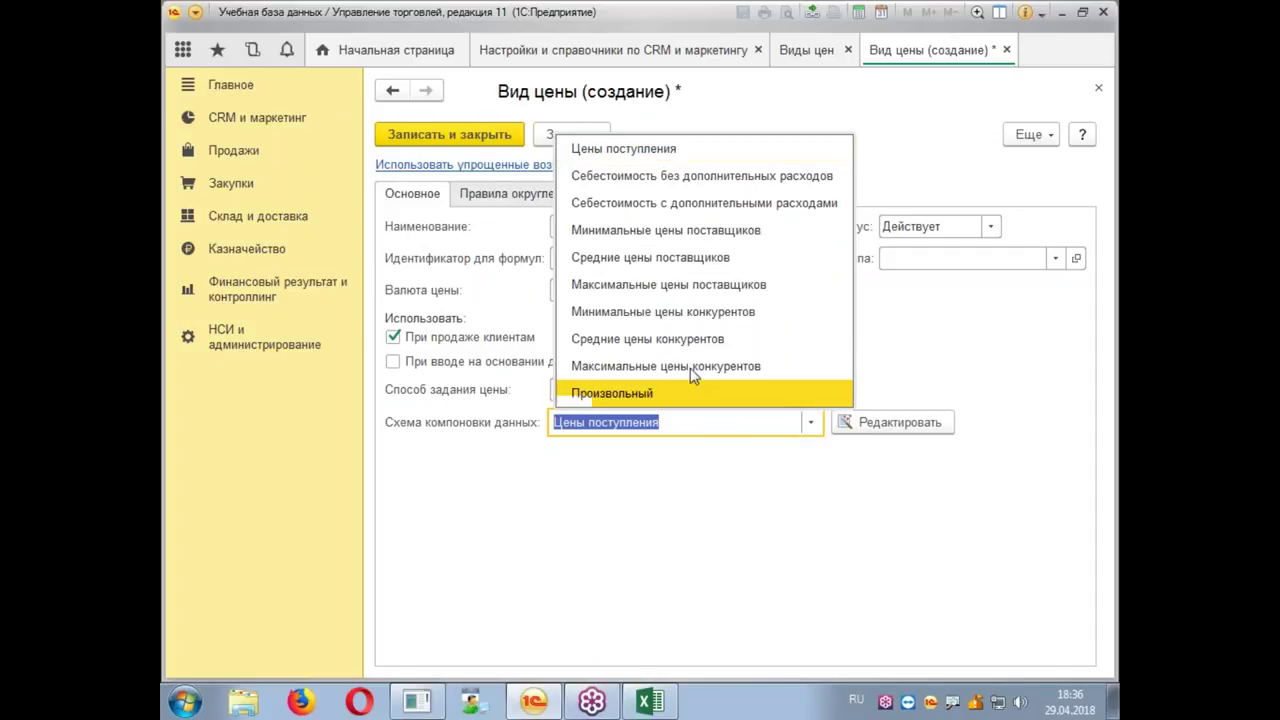
click(688, 316)
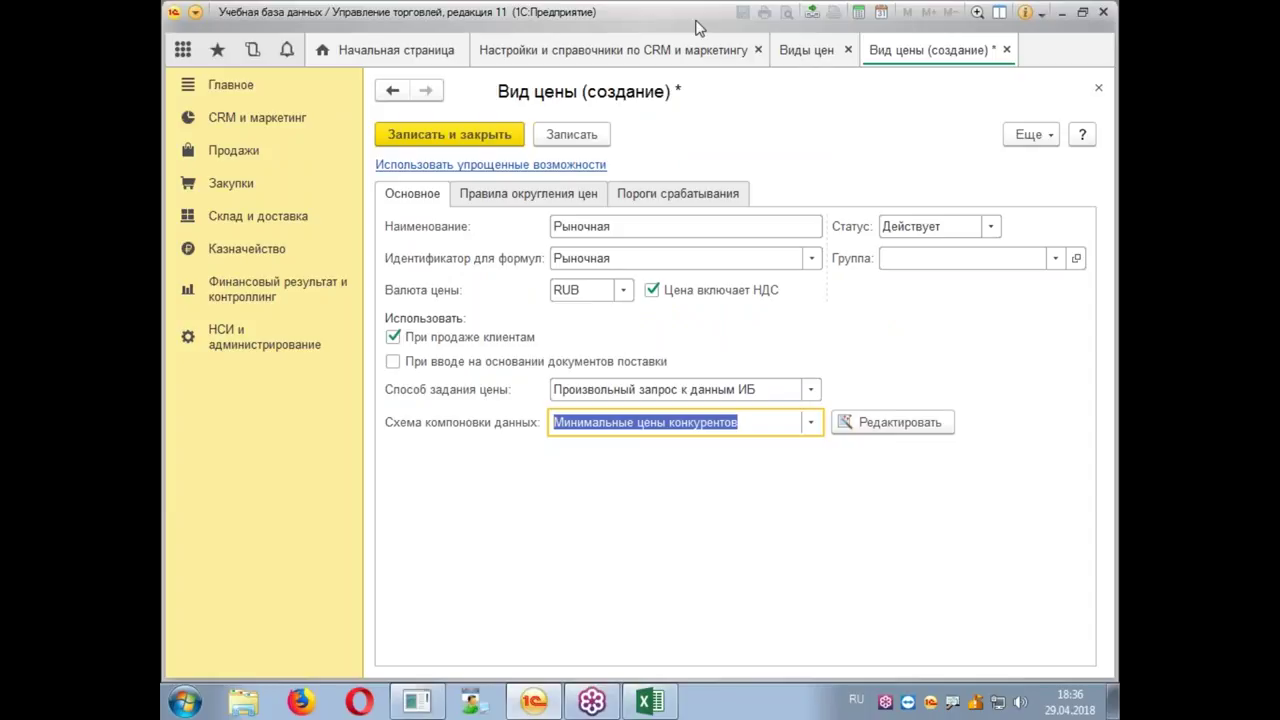
click(463, 140)
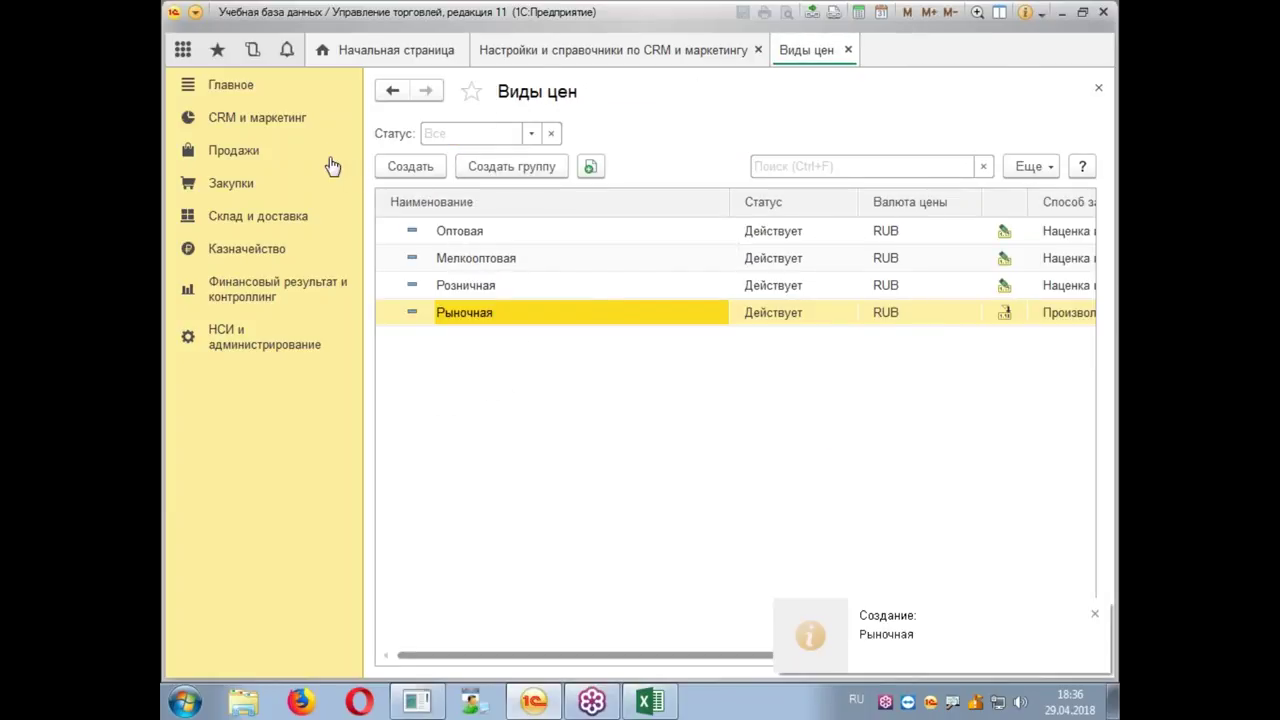
Step: In the parameters of Цены (прайс-лист), filter by individual items and add Товар1, Товар2 and Товар3
click(281, 120)
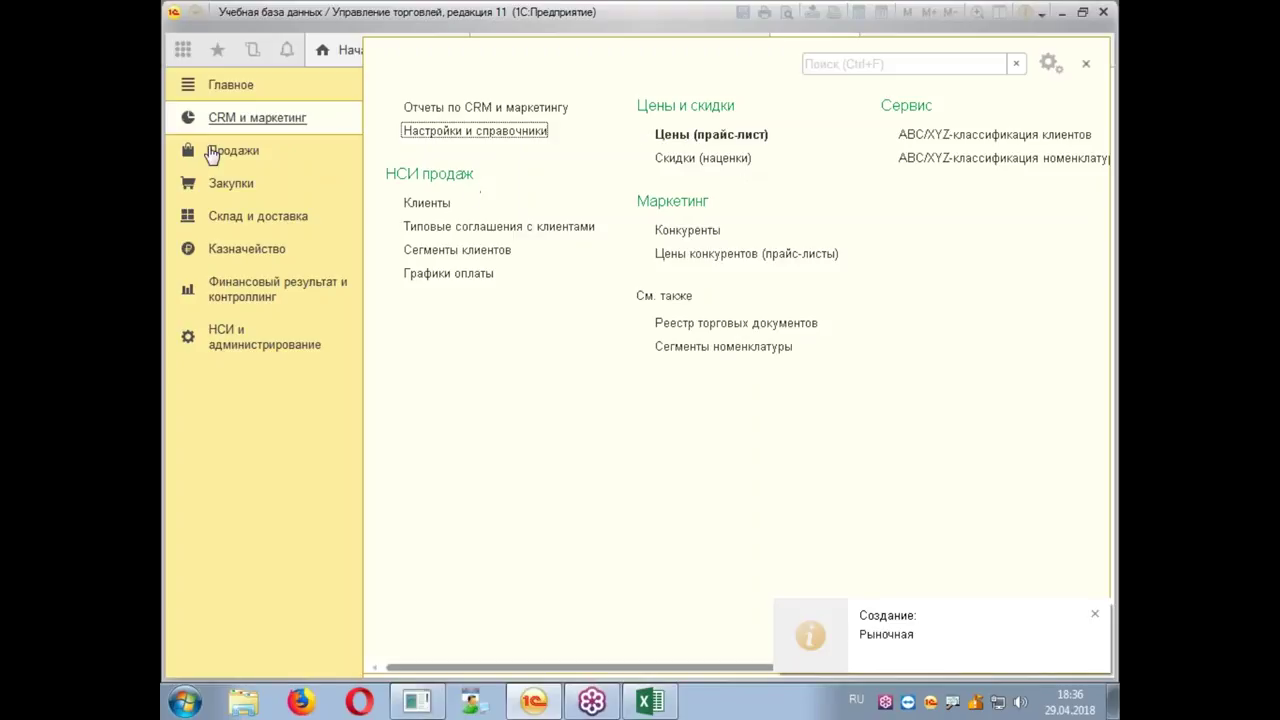
click(720, 133)
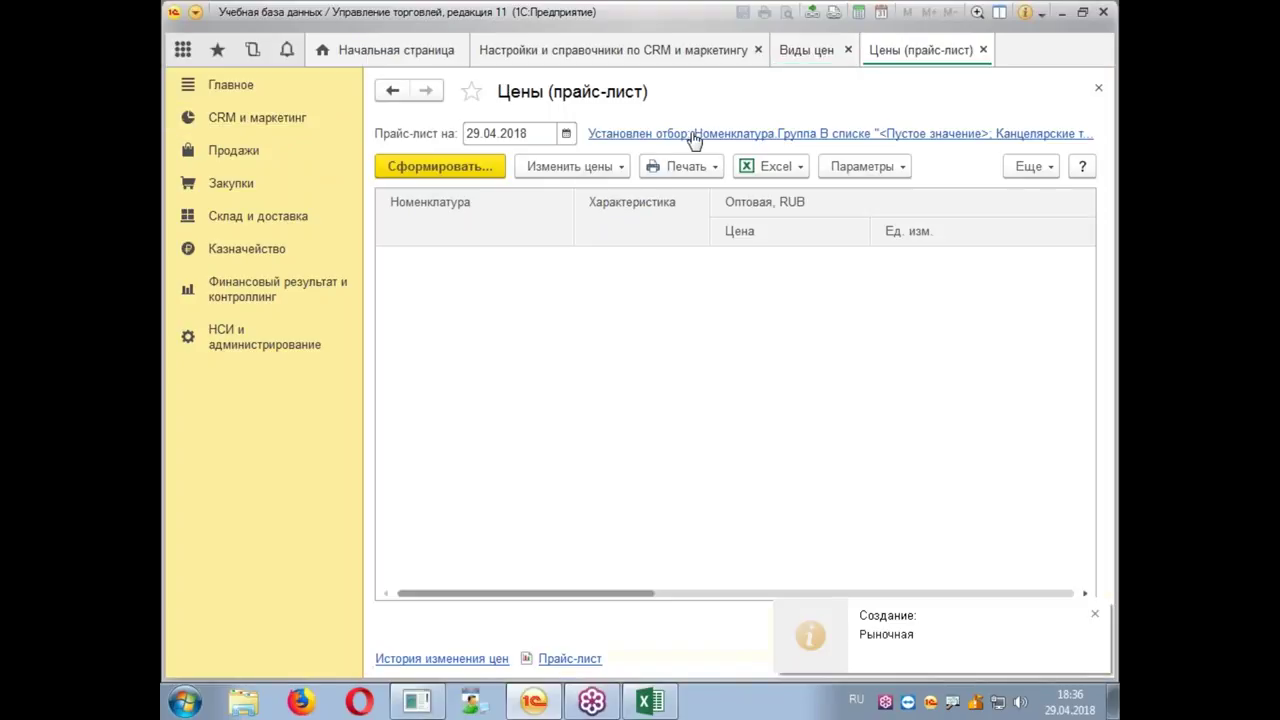
click(437, 168)
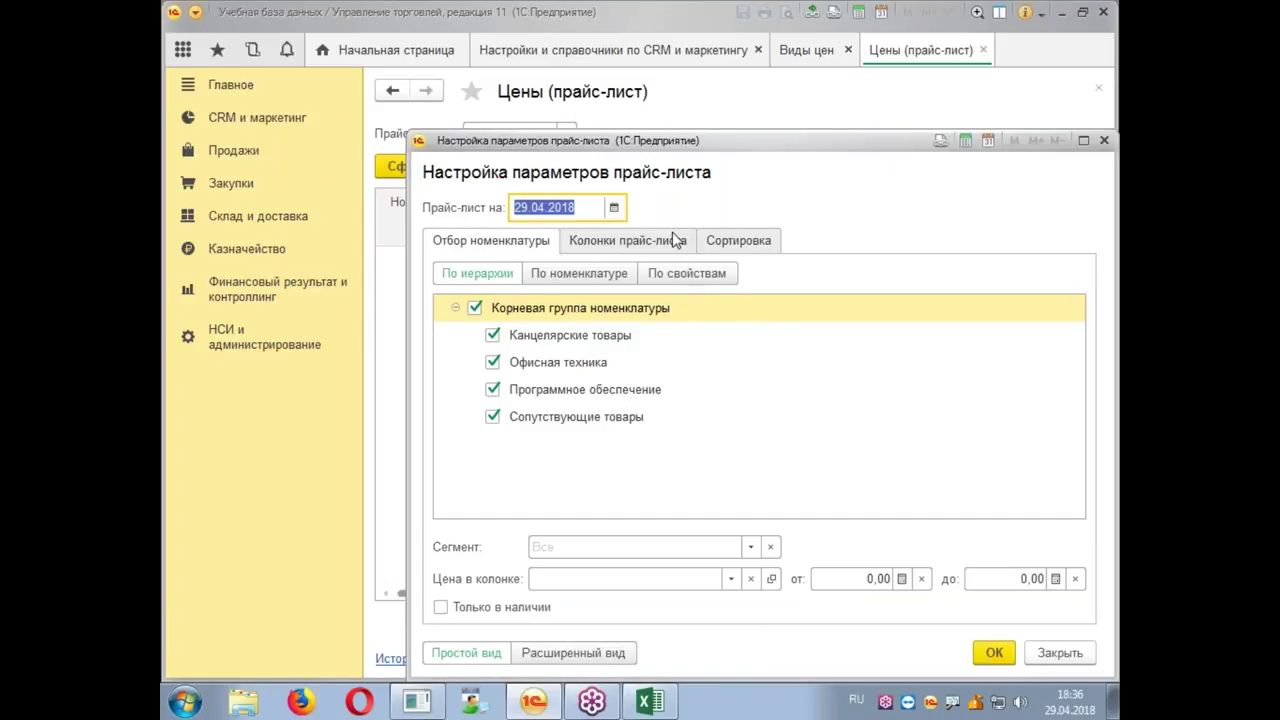
click(620, 280)
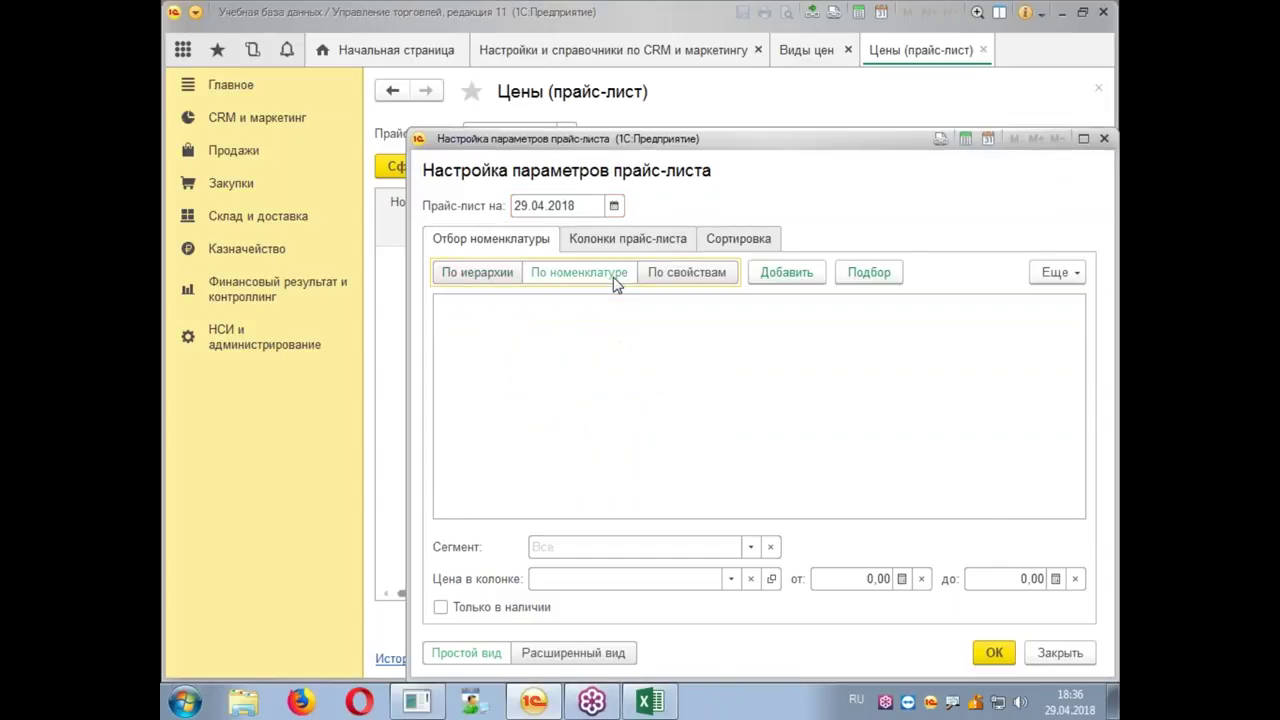
click(786, 274)
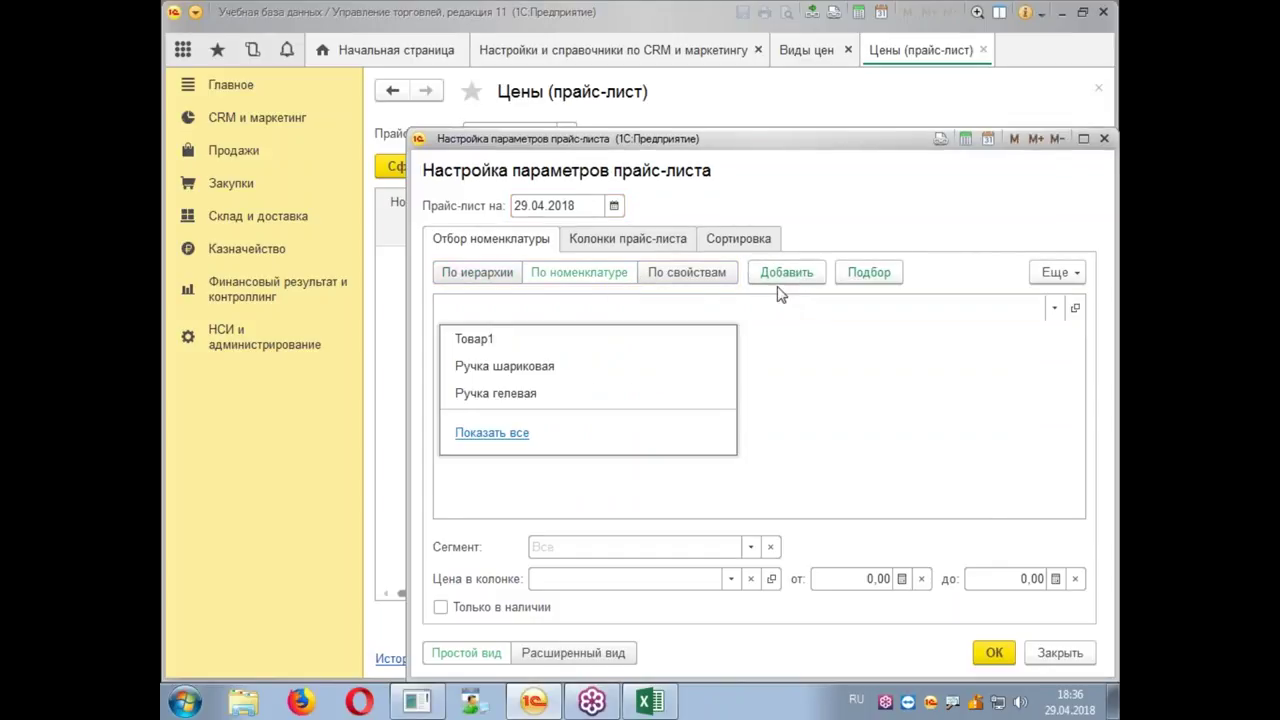
click(583, 342)
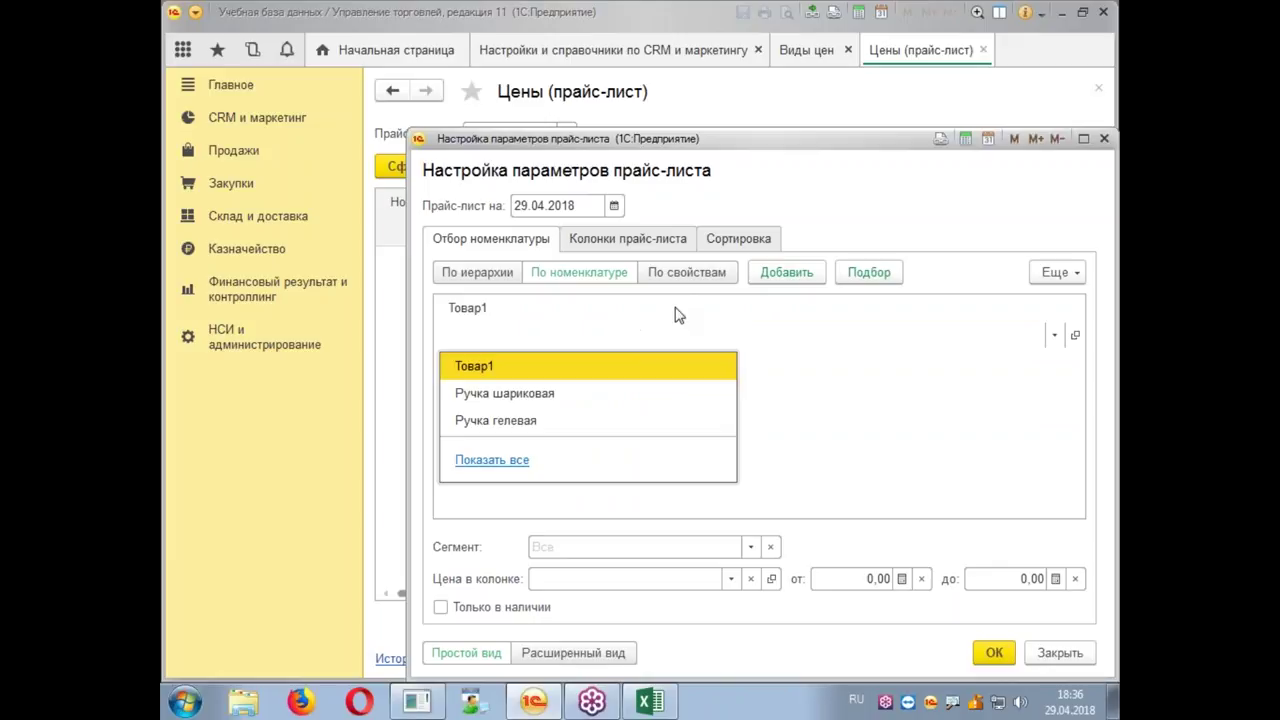
text(то)
click(520, 392)
click(768, 278)
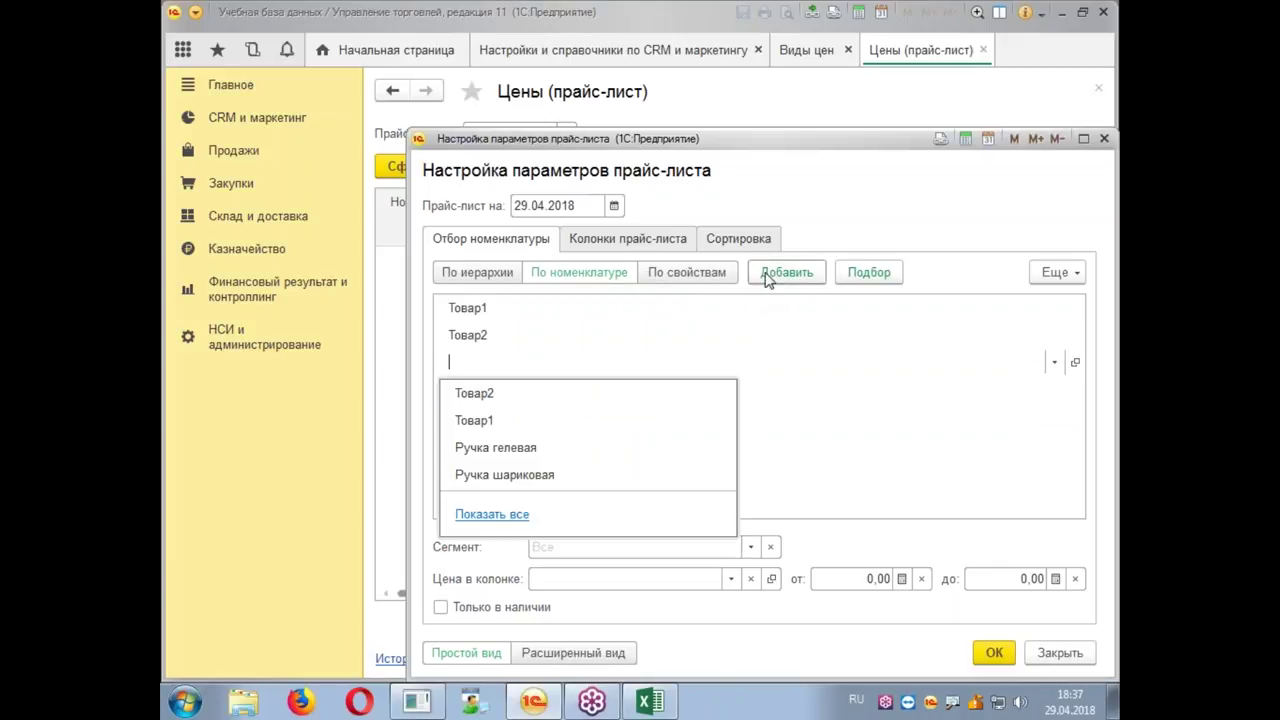
text(то)
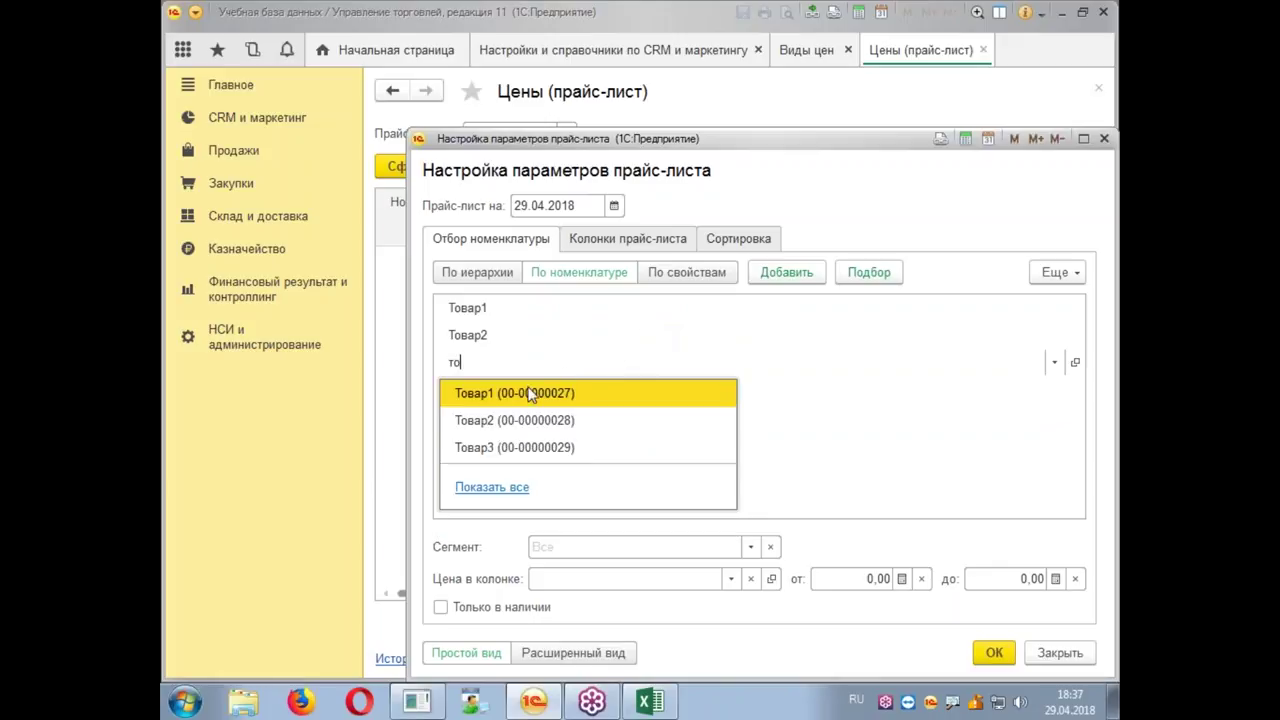
click(500, 448)
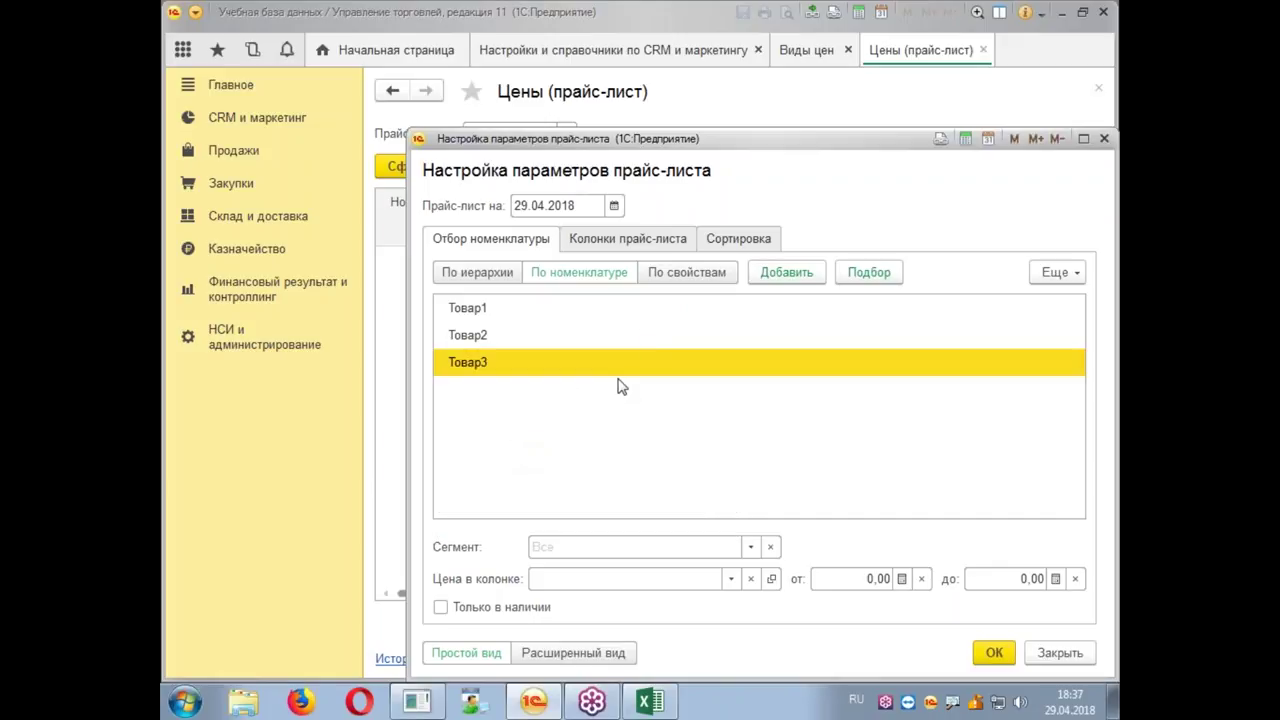
Step: Include only the Рыночная price type in the price list columns and generate the list
click(634, 240)
click(457, 412)
click(457, 385)
click(457, 358)
click(457, 331)
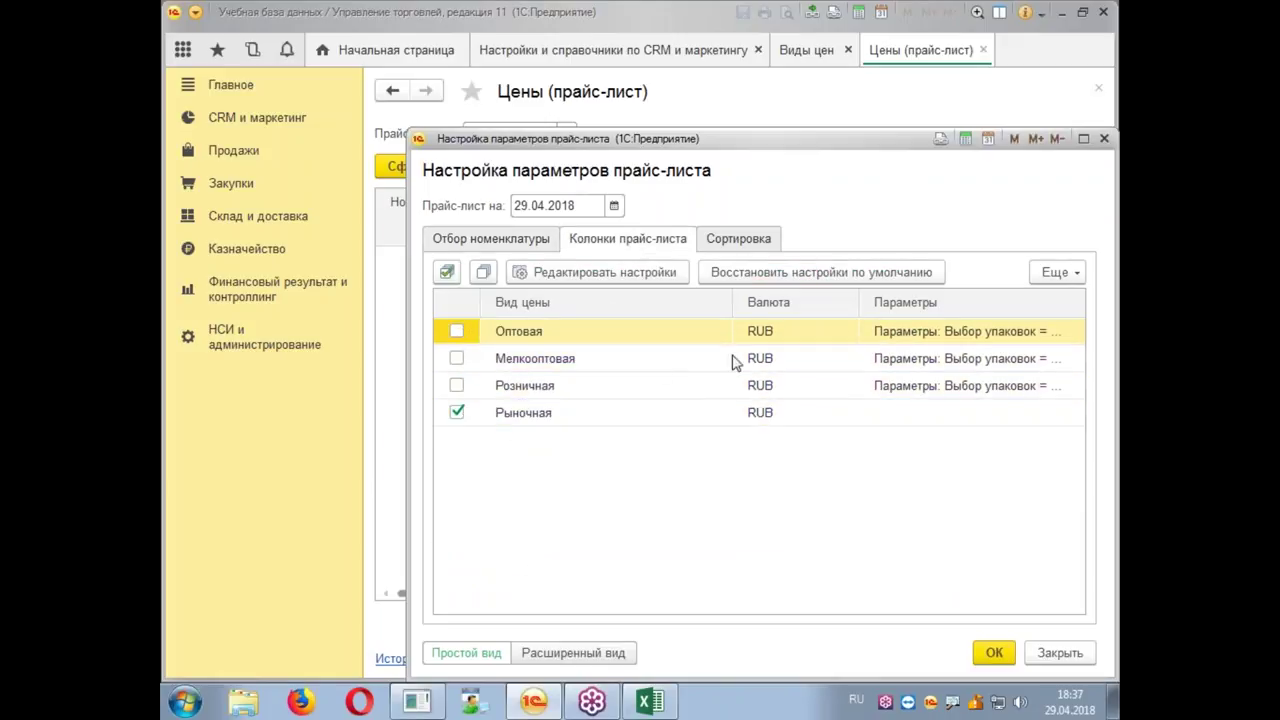
click(995, 654)
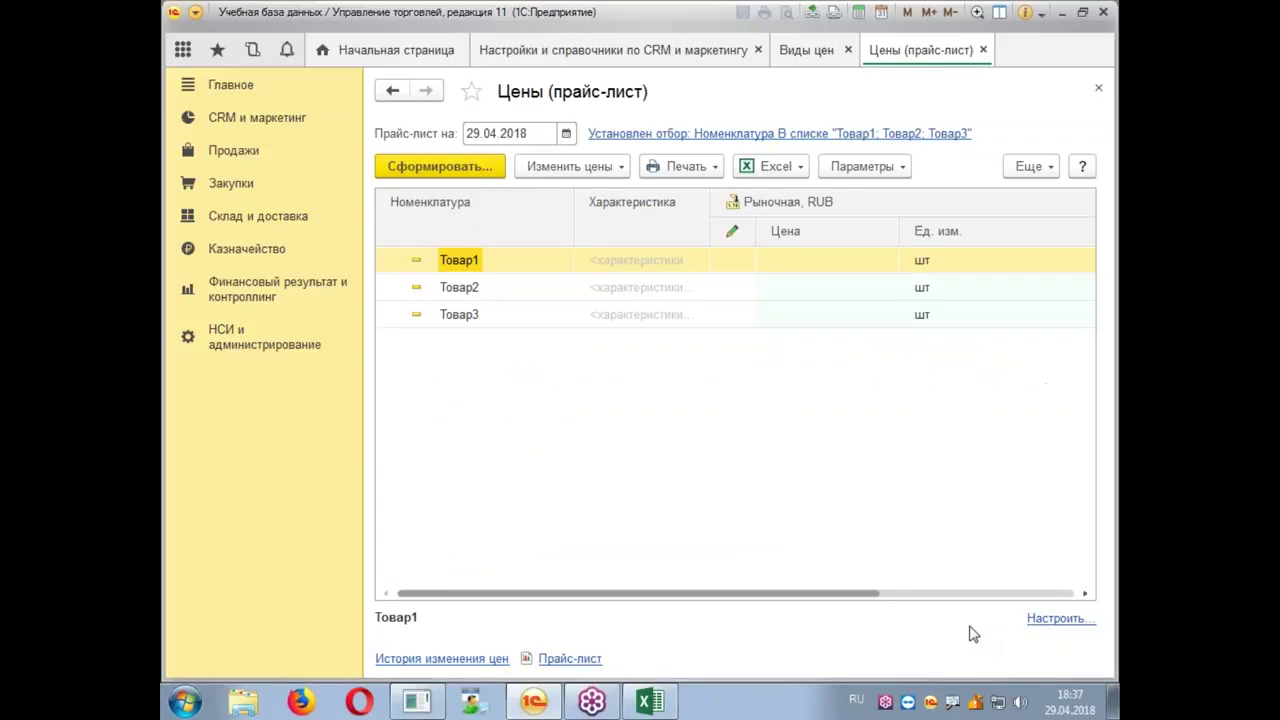
Step: Calculate the Рыночная prices from infobase data and formulas, and apply them with Записать и провести
click(565, 168)
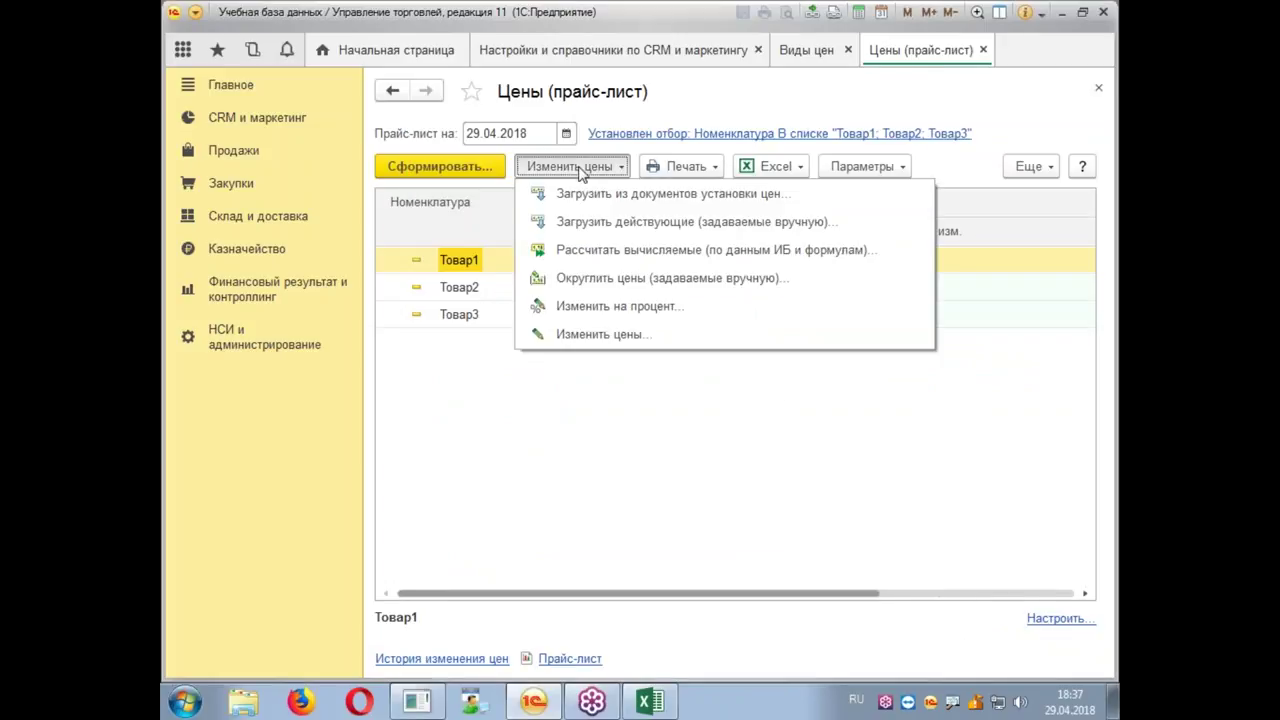
click(676, 251)
click(668, 300)
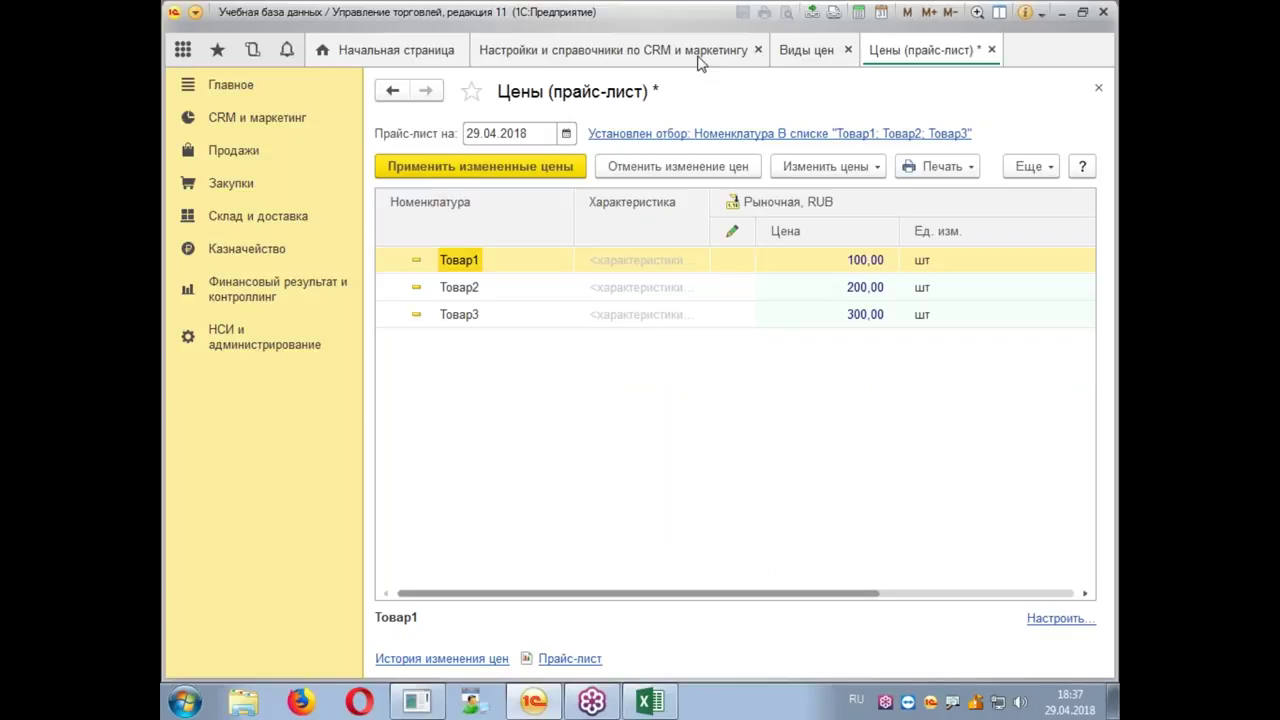
click(532, 172)
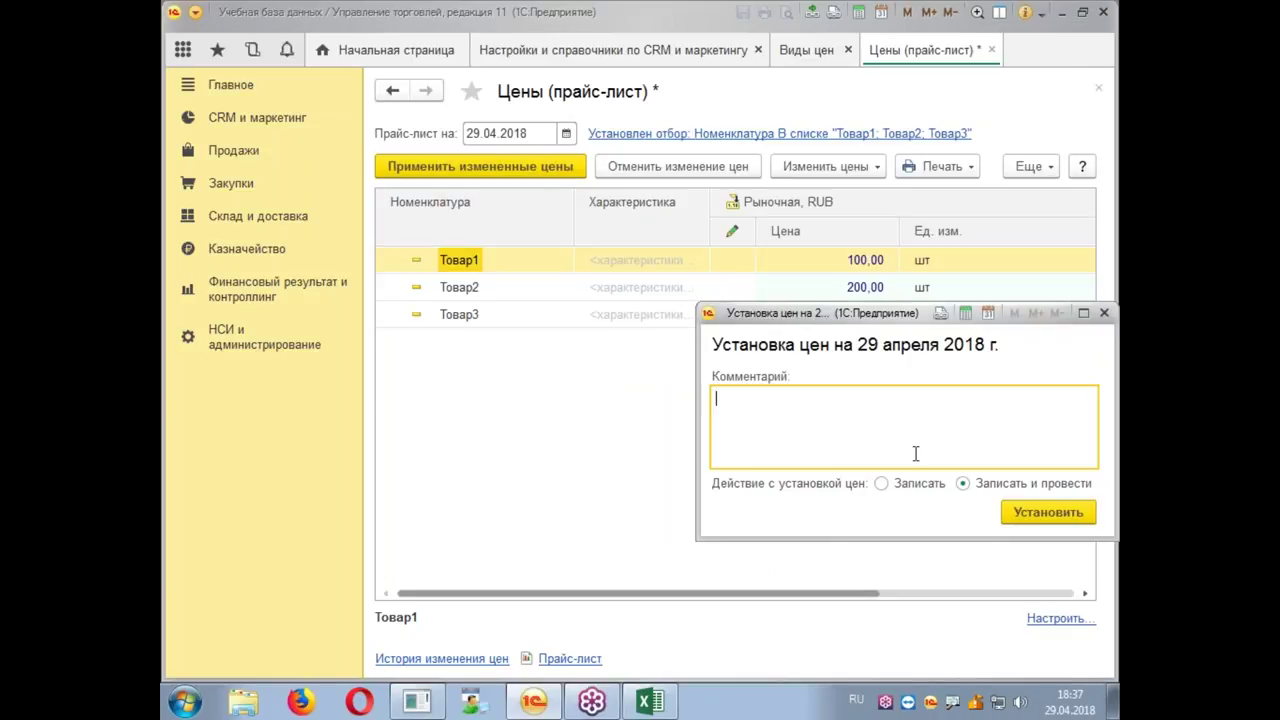
click(1034, 510)
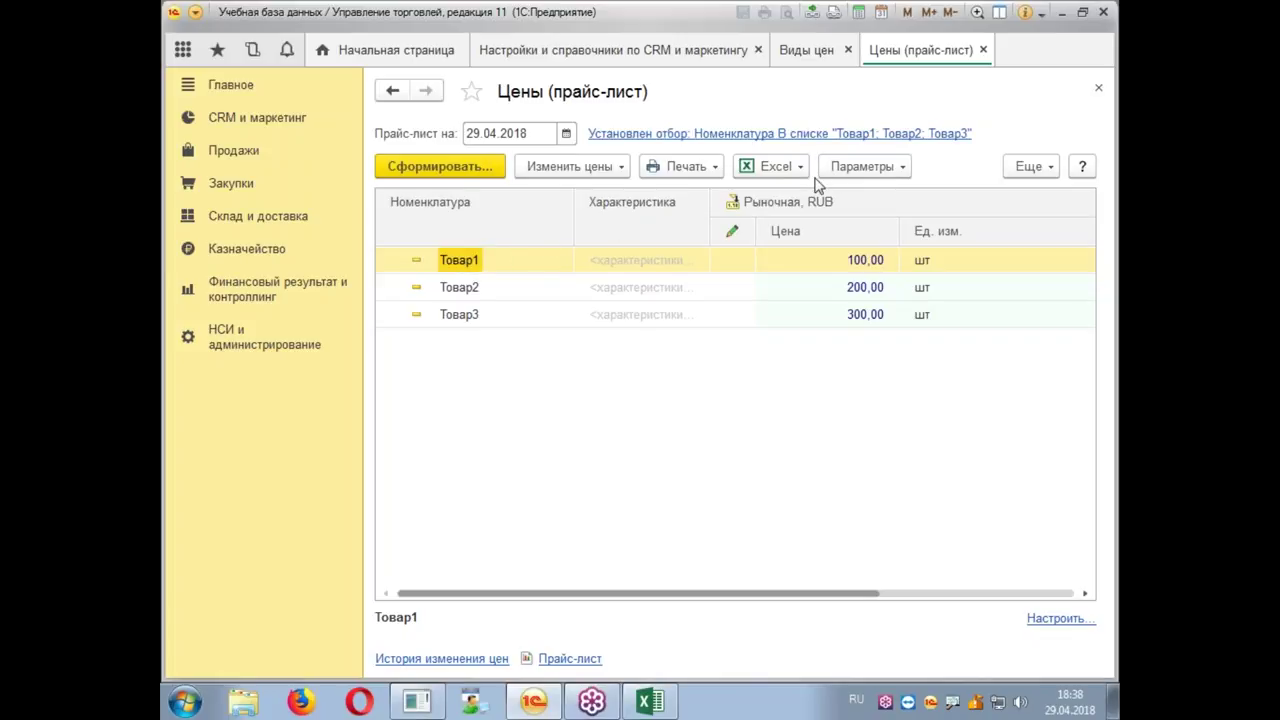
Step: Open the sales reports list and look through the wholesale, retail, customer settlement and sales terms reports
click(1048, 166)
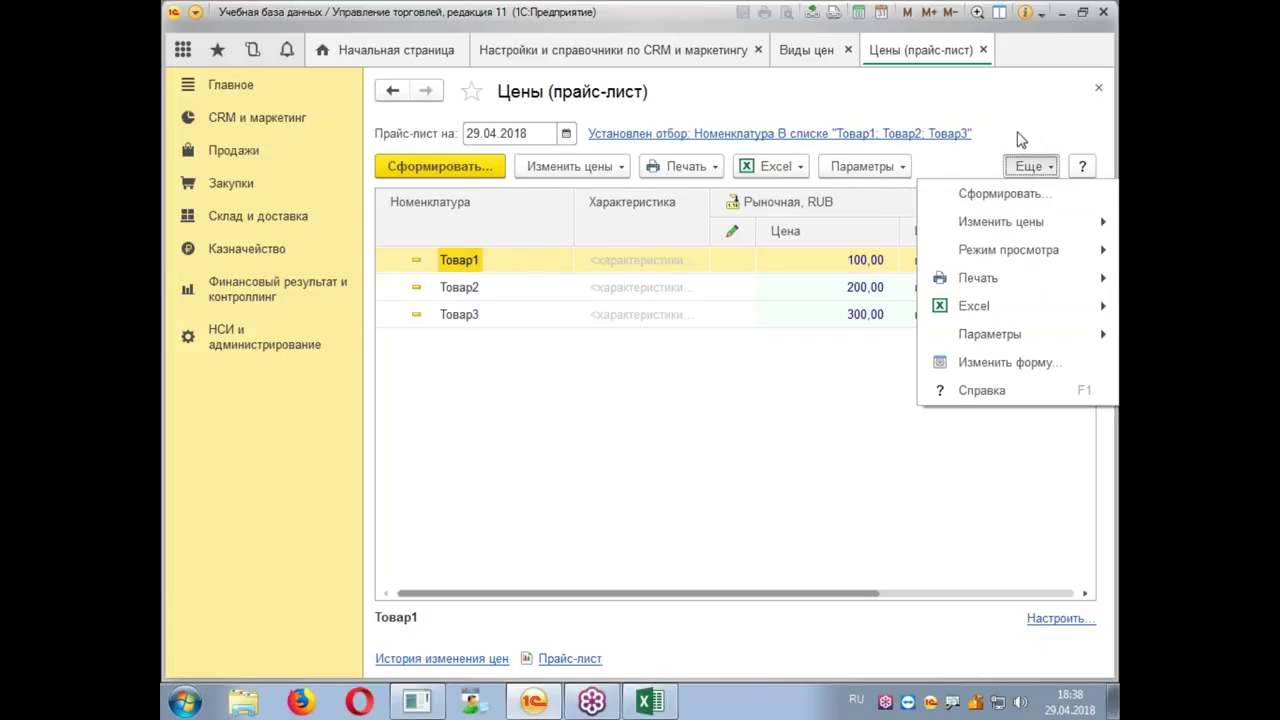
key(Escape)
click(237, 162)
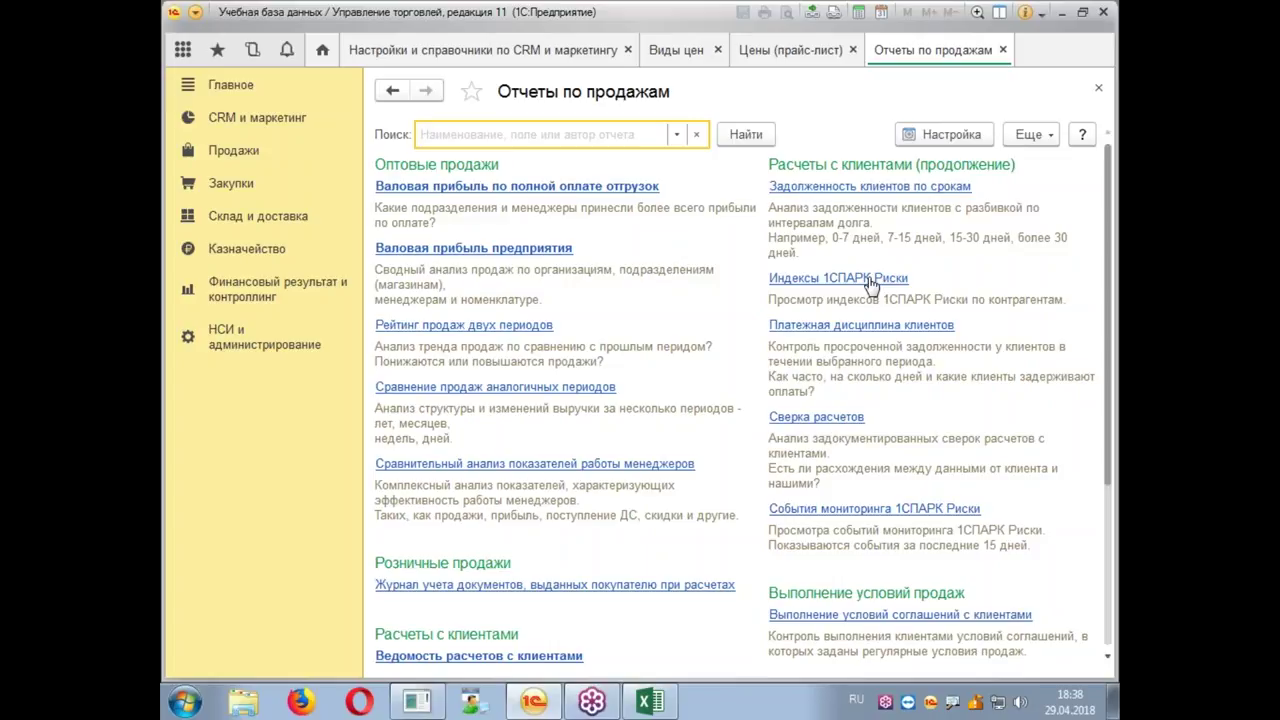
scroll(872, 287, down, 3)
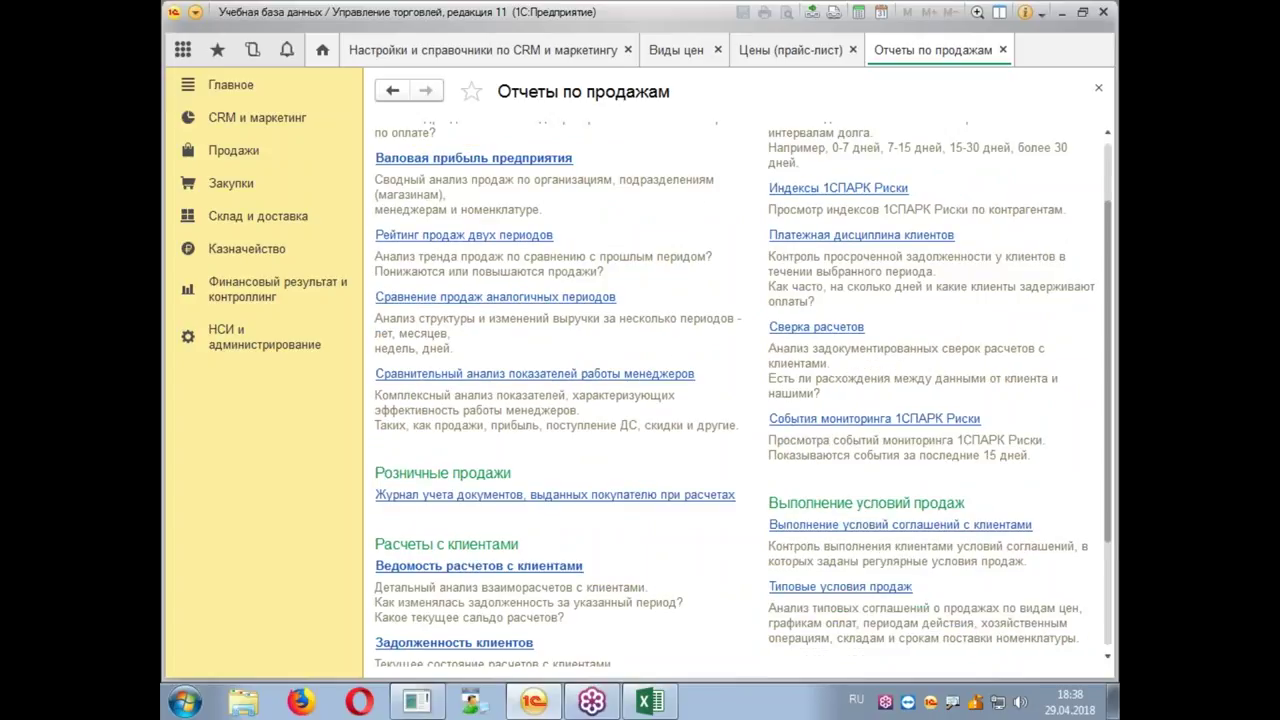
scroll(735, 390, down, 3)
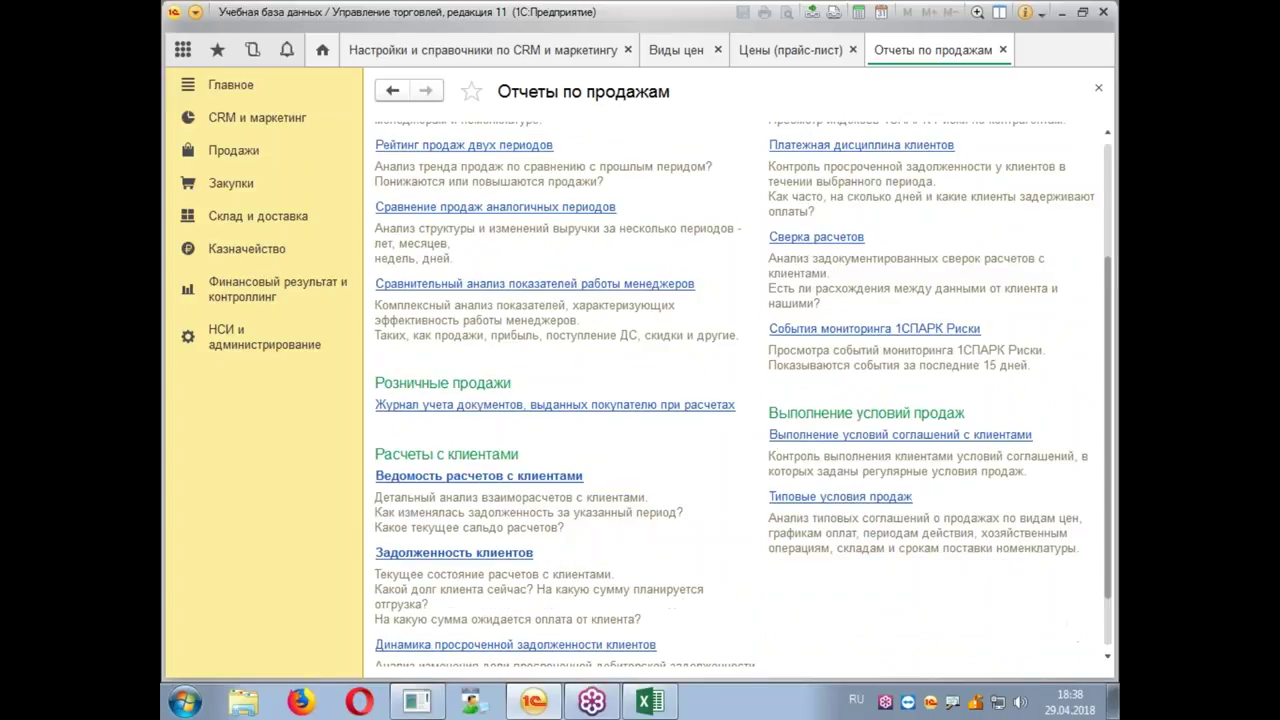
scroll(735, 390, down, 3)
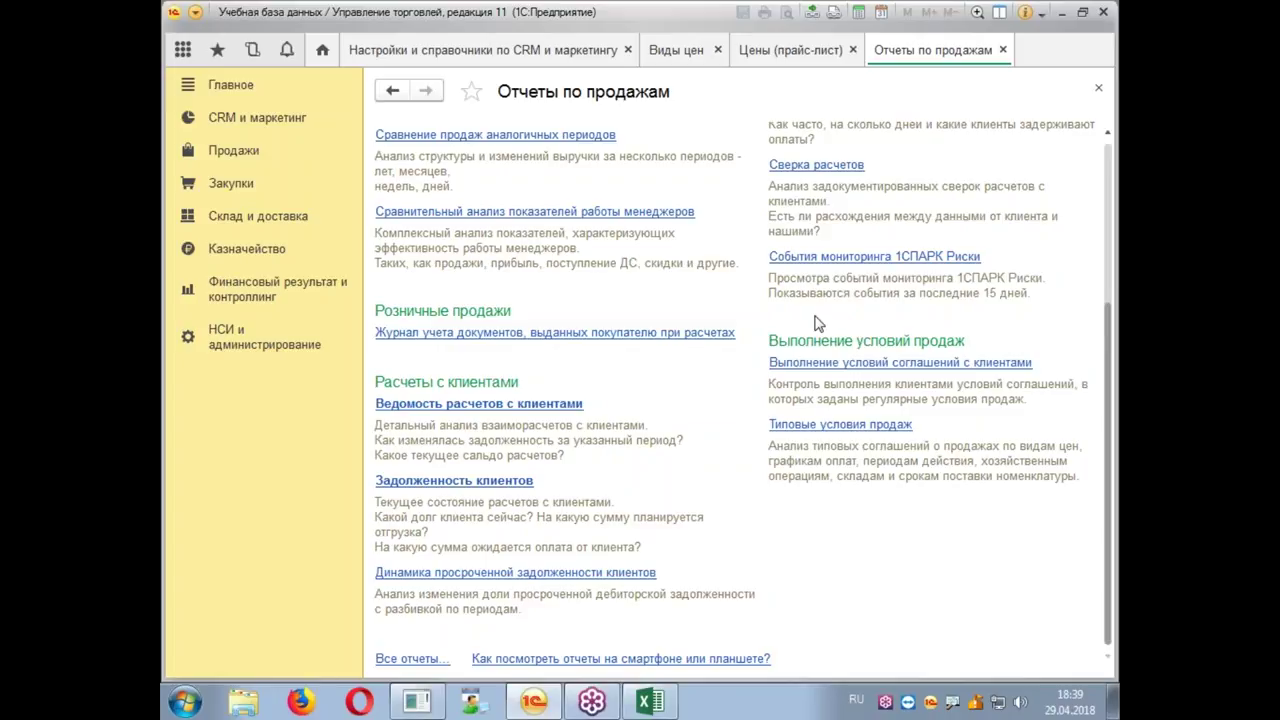
scroll(798, 296, up, 5)
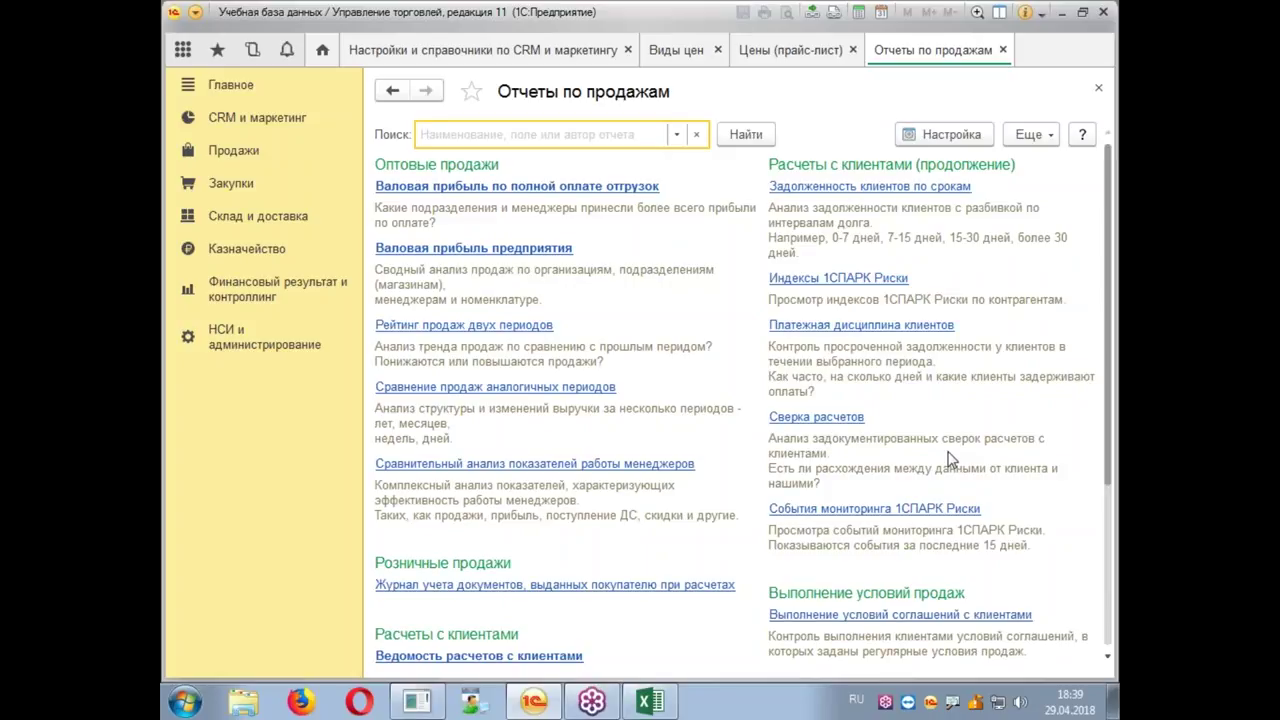
scroll(950, 458, down, 2)
scroll(950, 458, down, 3)
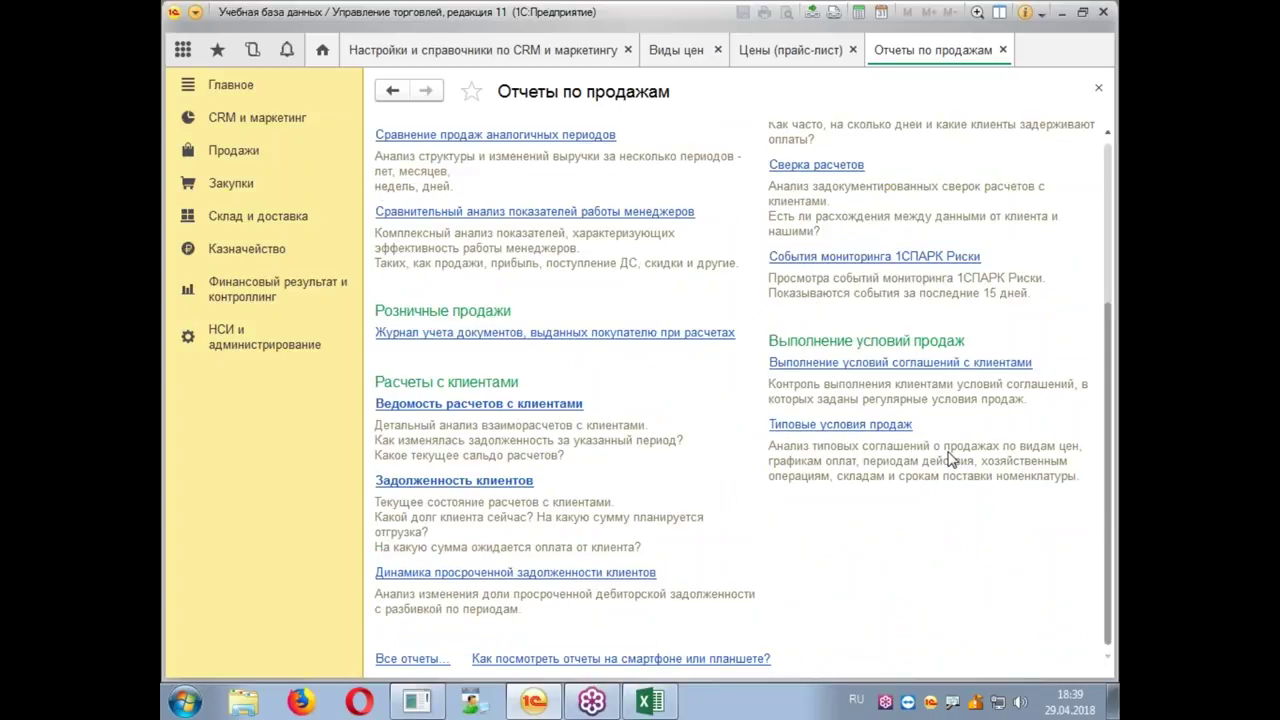
scroll(950, 458, up, 5)
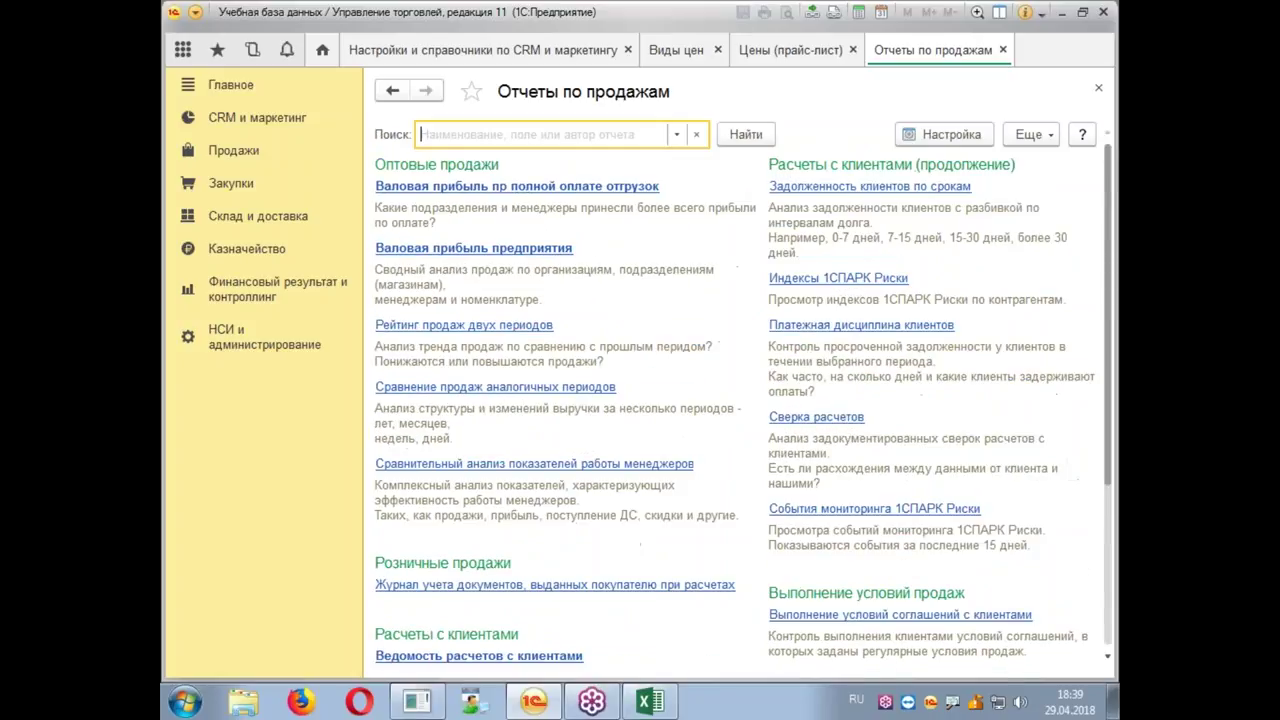
Step: Open the purchase reports list and look through the supplier settlement and purchase terms reports
click(233, 183)
click(514, 108)
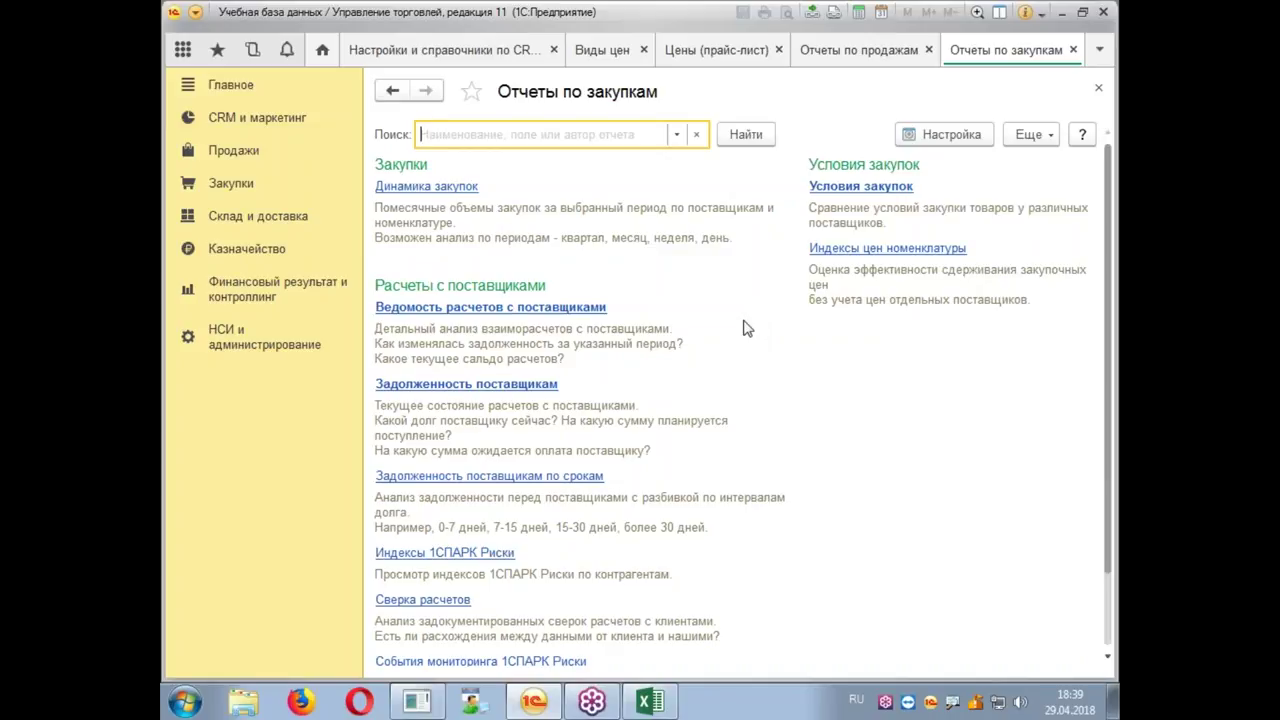
scroll(770, 290, down, 3)
scroll(800, 255, up, 3)
scroll(824, 338, down, 3)
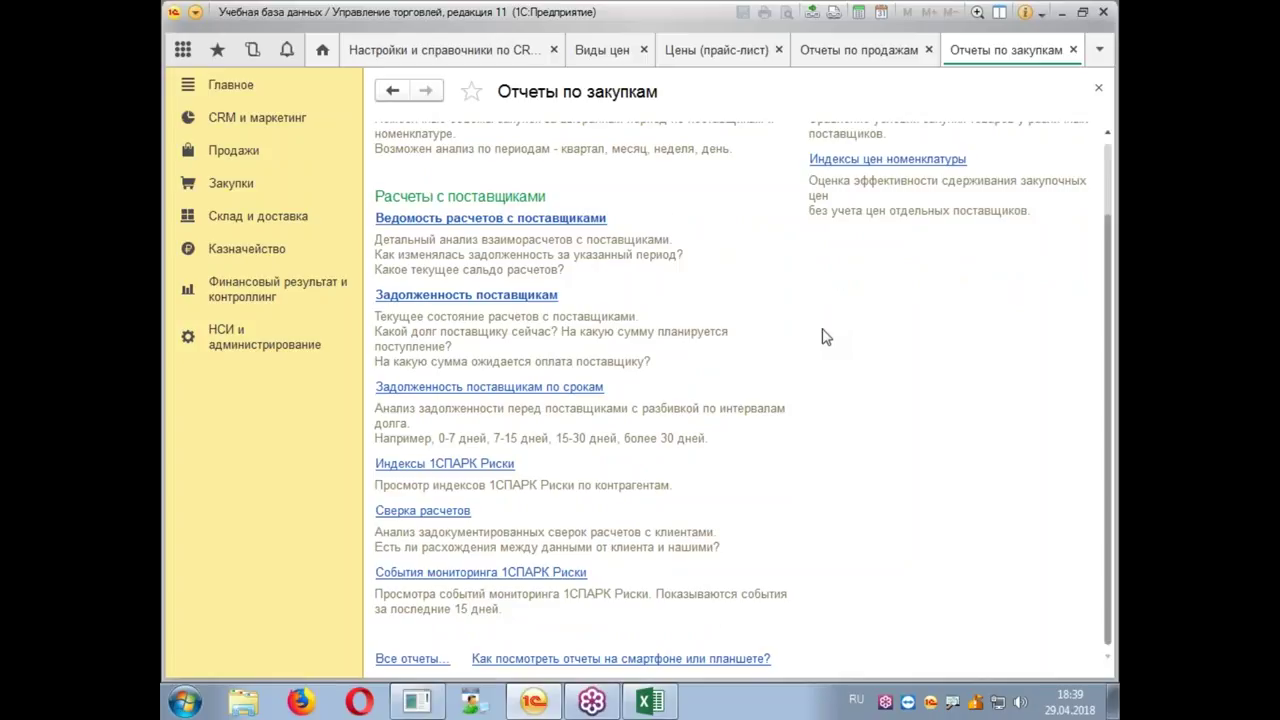
Step: Open the last document in Документы продажи (все) and generate its Анализ цен report, dismissing the internet support dialog
click(226, 155)
click(425, 226)
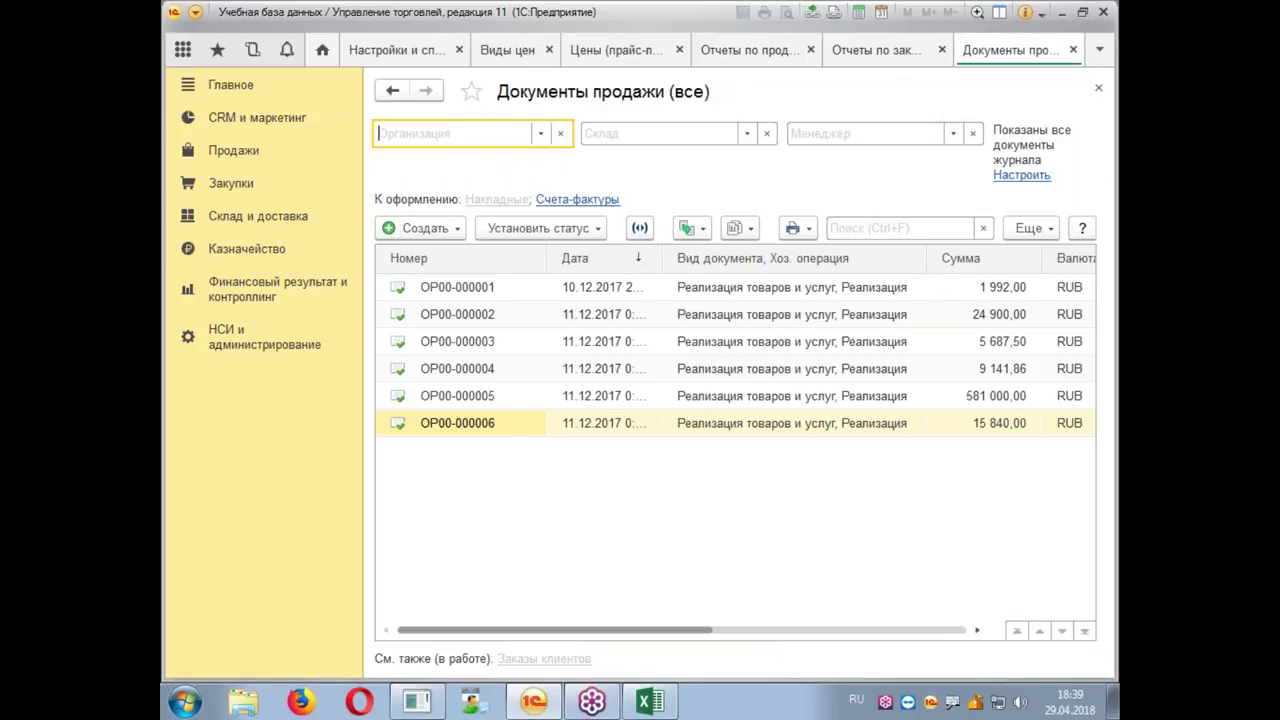
double_click(743, 432)
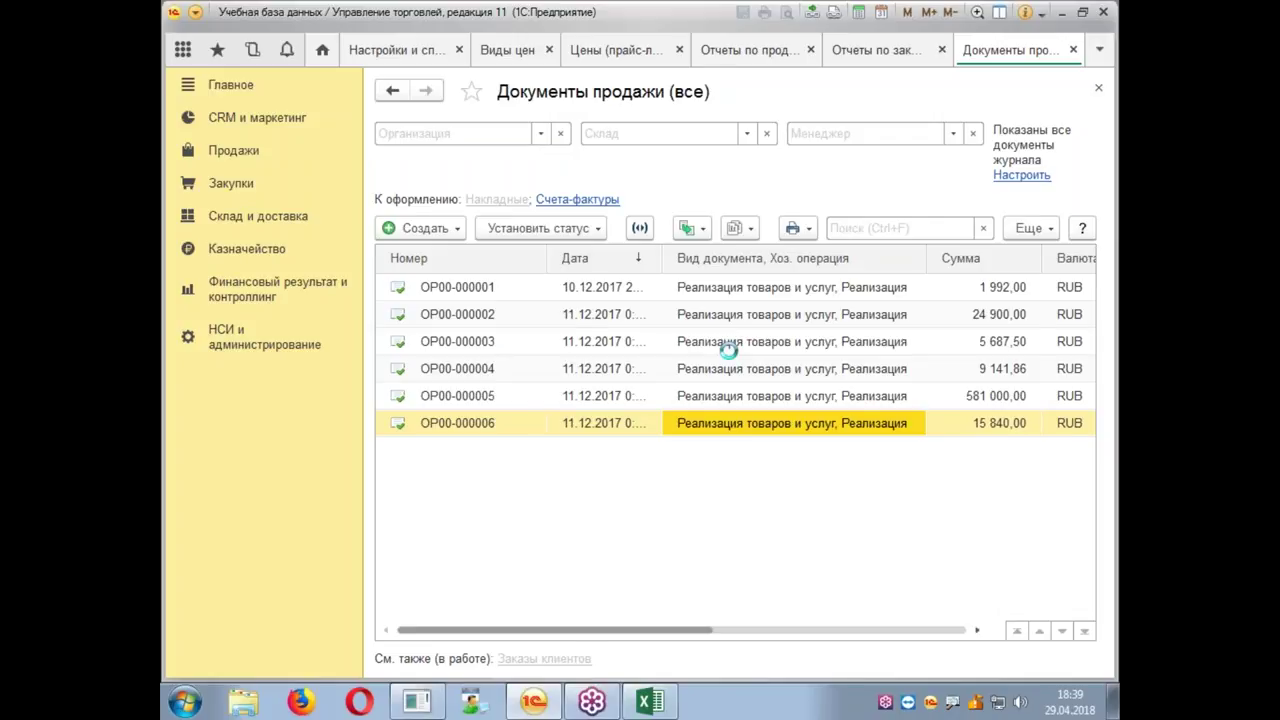
click(787, 163)
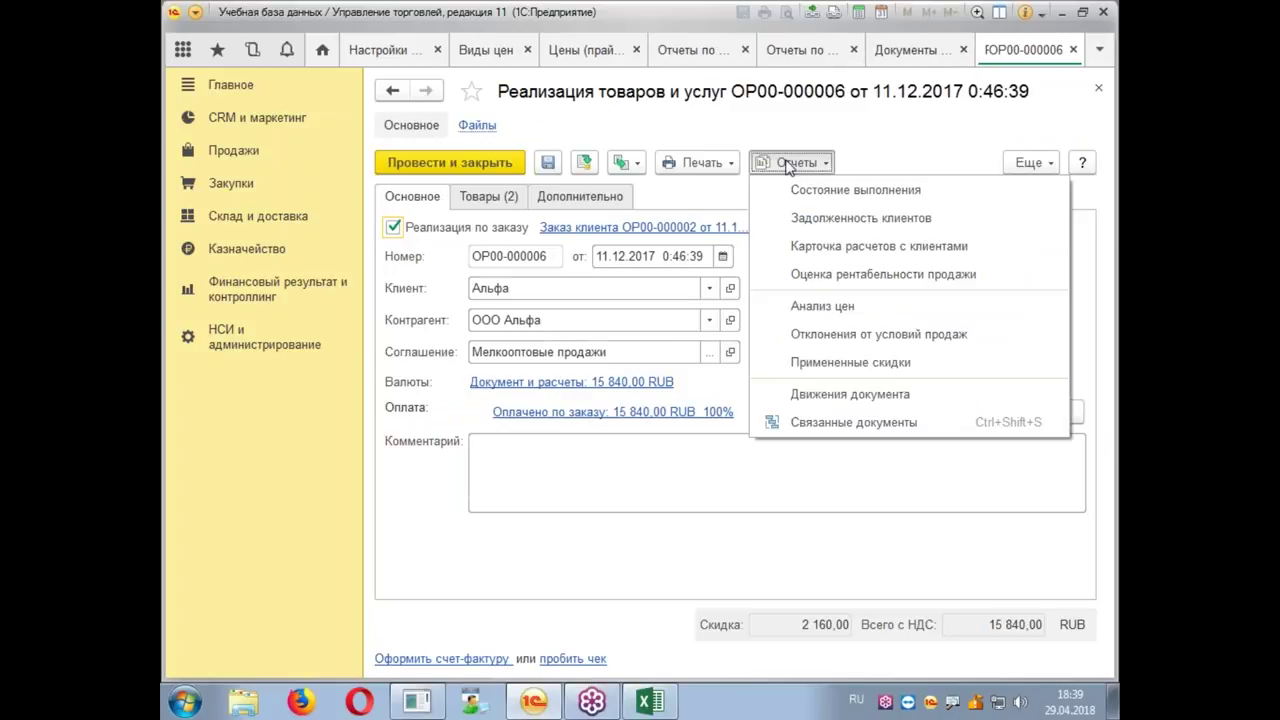
click(862, 309)
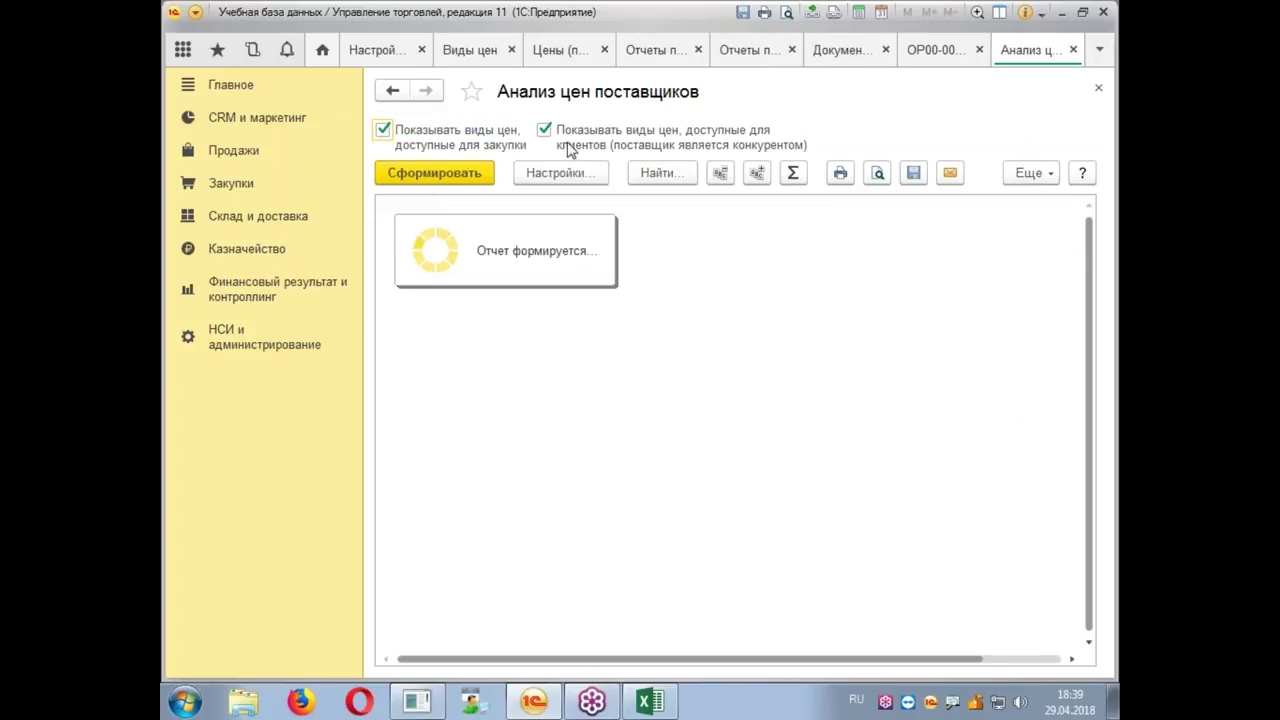
click(627, 317)
drag(674, 408, 266, 337)
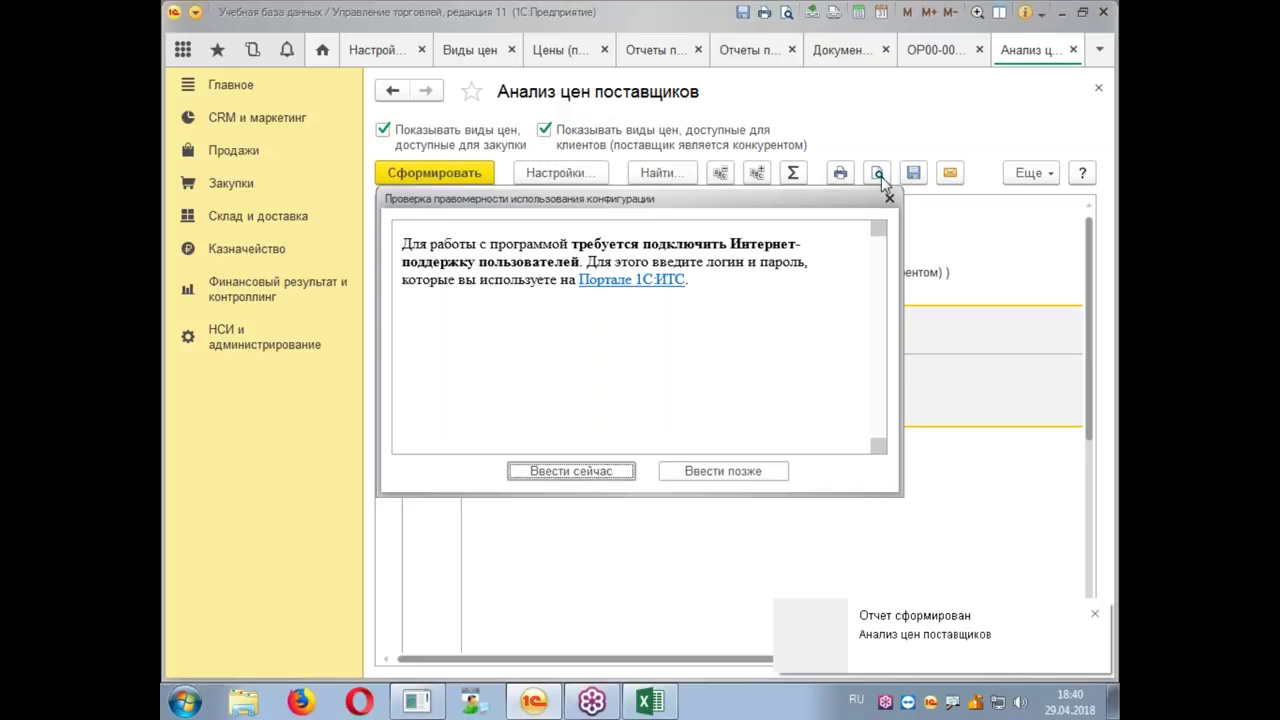
click(889, 198)
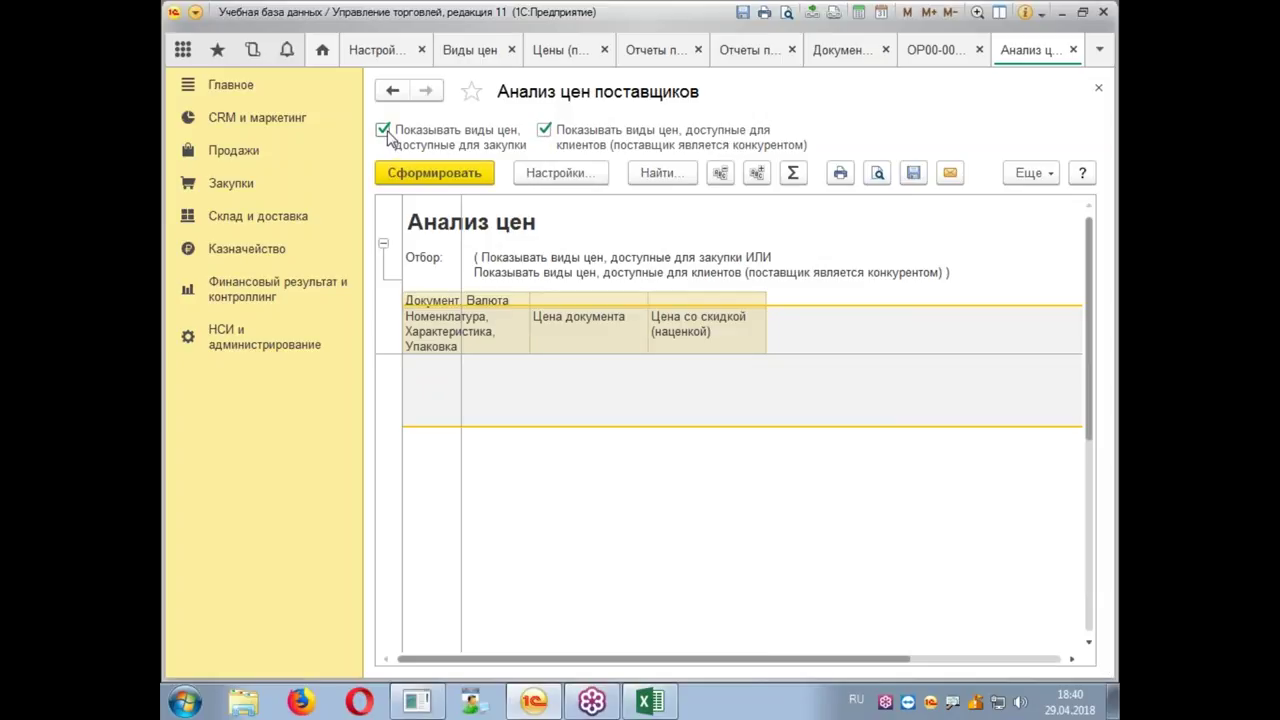
Step: Regenerate the price analysis without price types available to customers, and return to the sales document's goods list
click(545, 131)
click(444, 173)
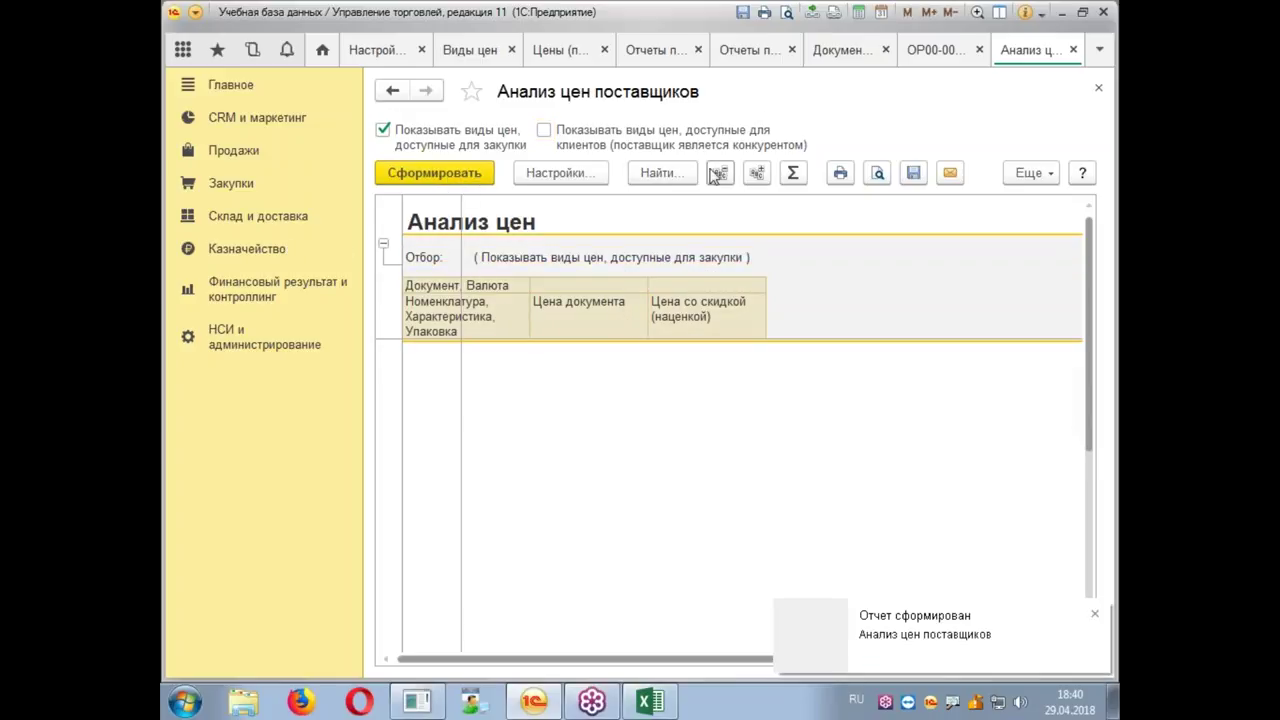
click(1073, 50)
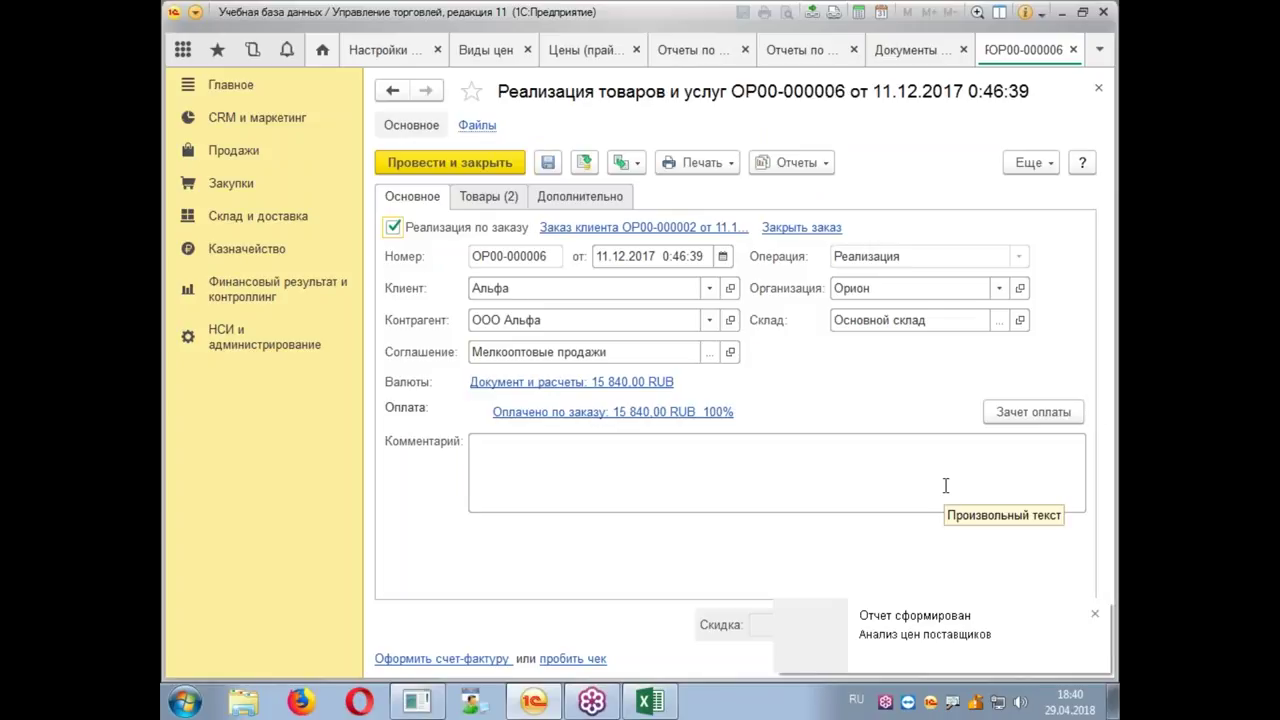
click(485, 200)
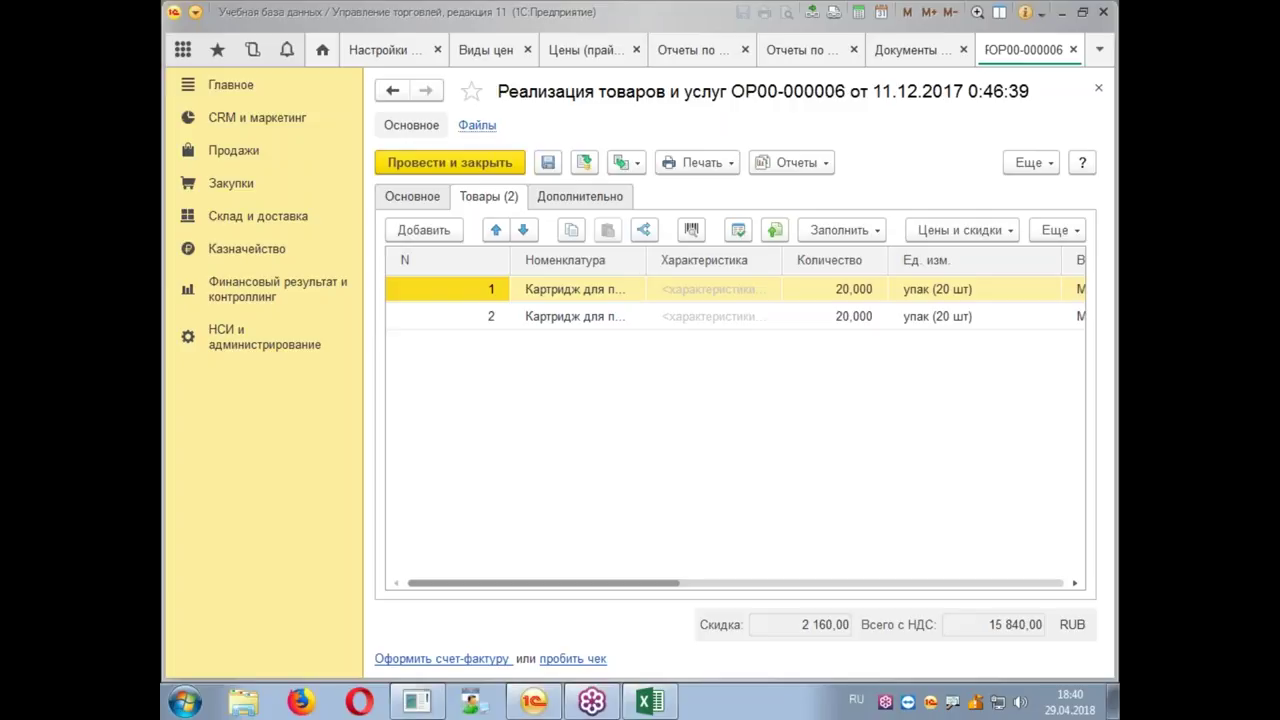
Step: Start a new price type in Виды цен and enable its full options
click(250, 122)
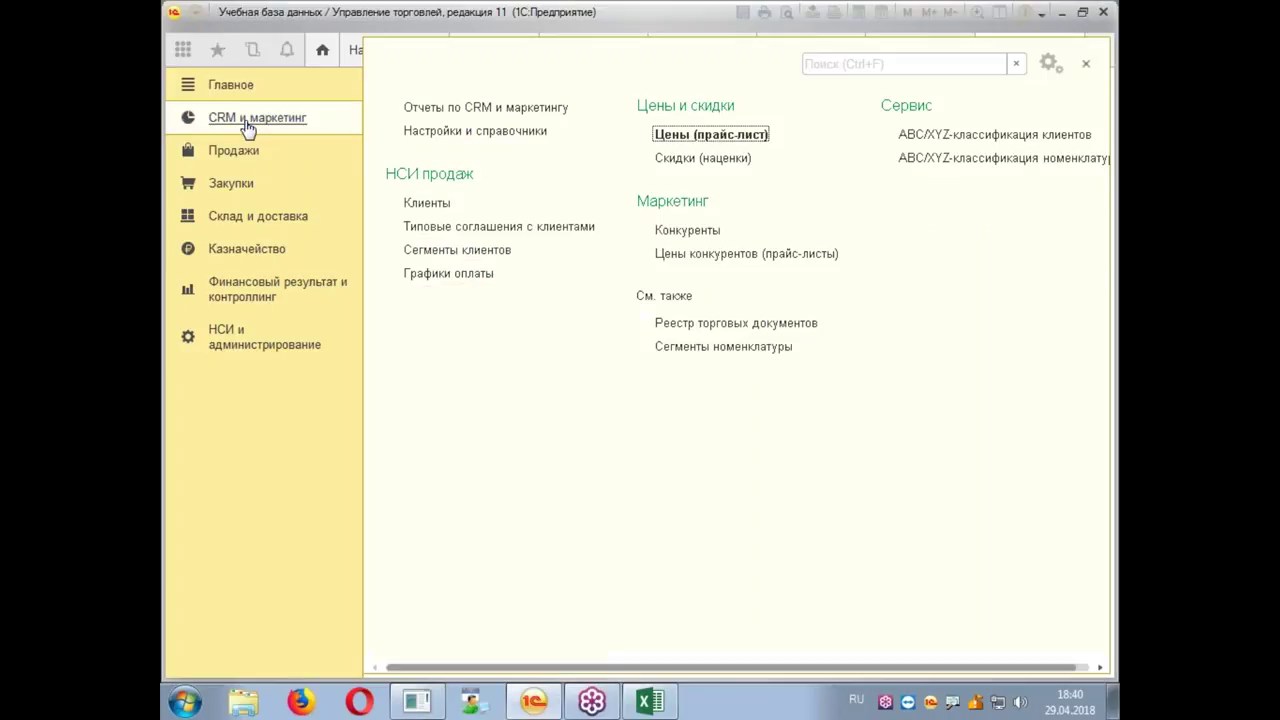
click(530, 136)
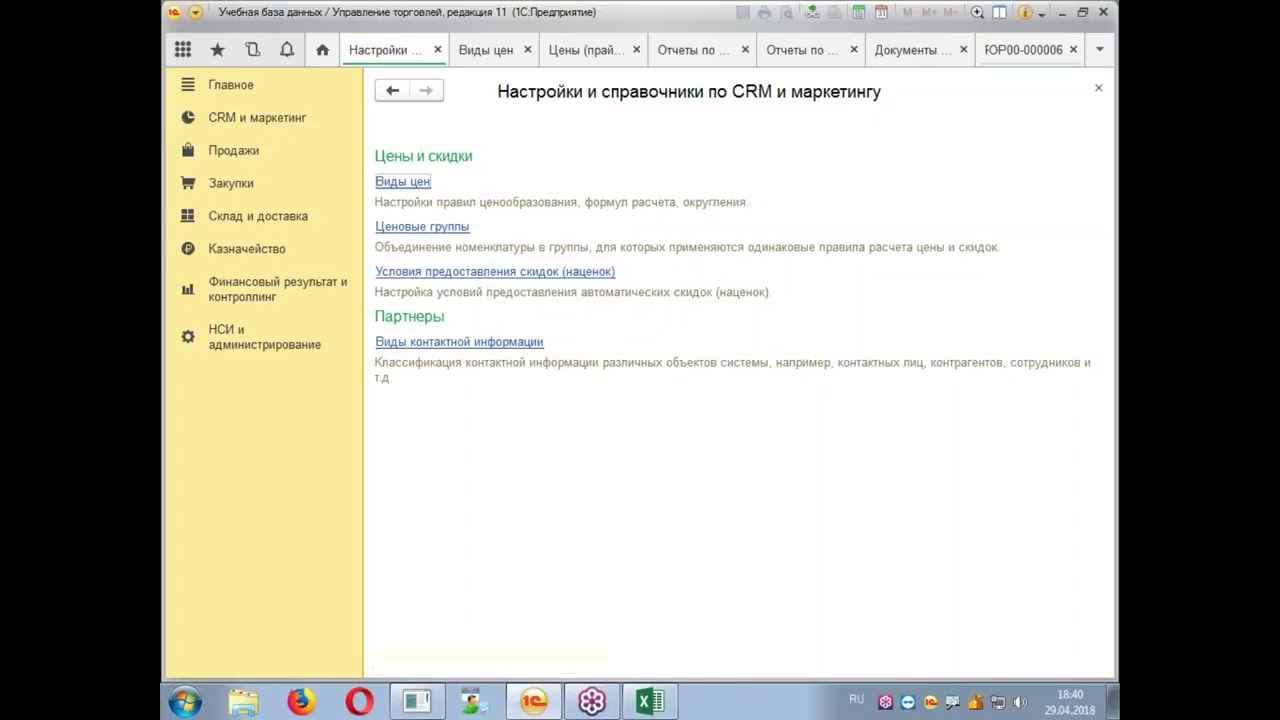
click(431, 181)
click(424, 174)
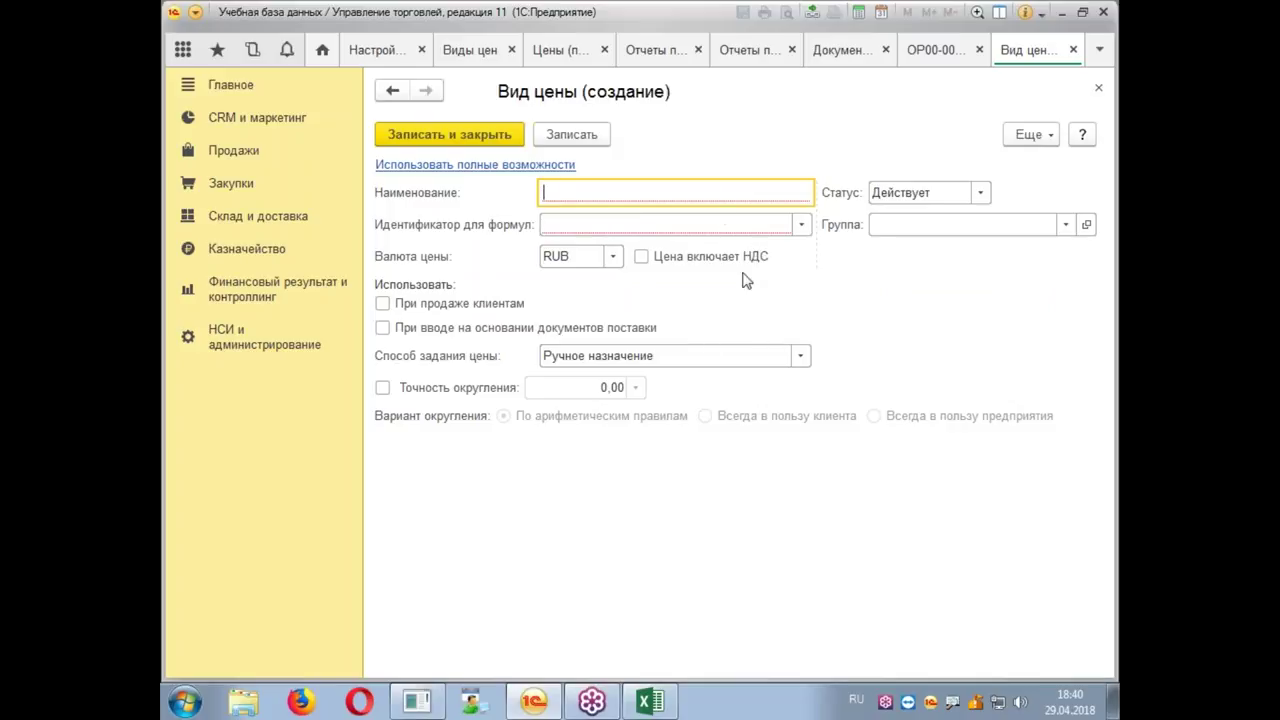
click(800, 355)
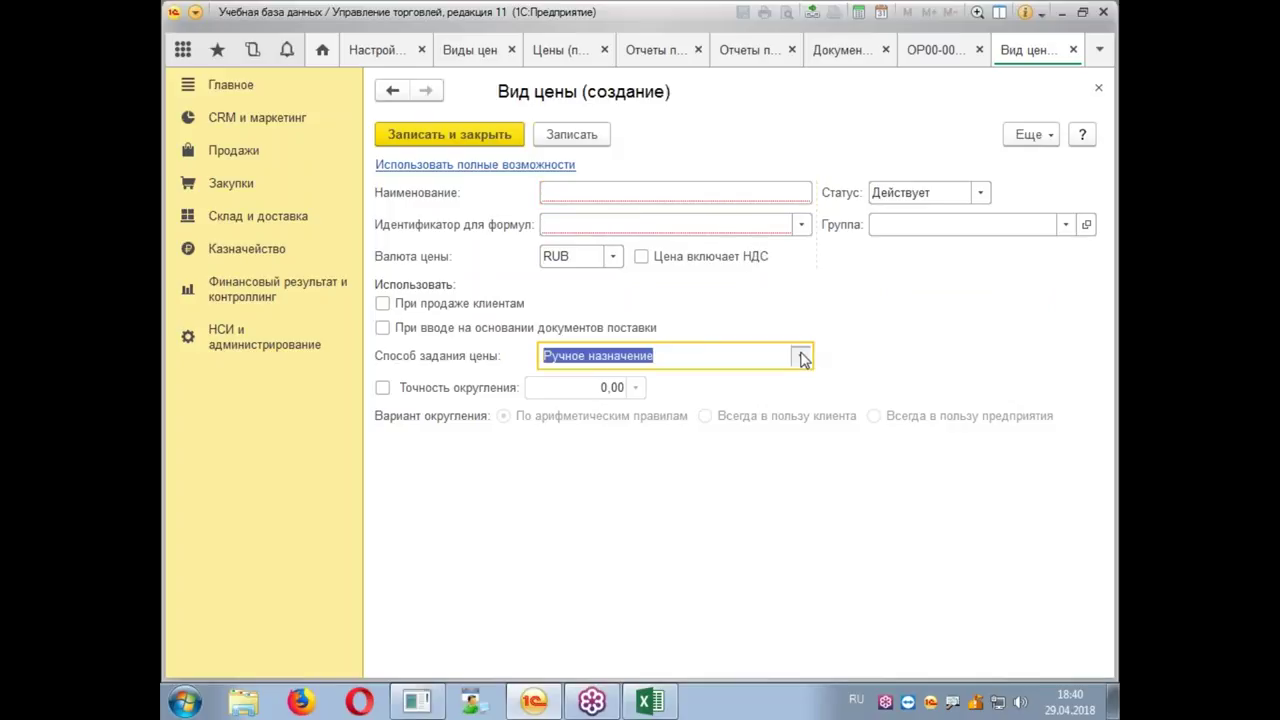
click(528, 172)
click(806, 362)
click(803, 362)
click(528, 166)
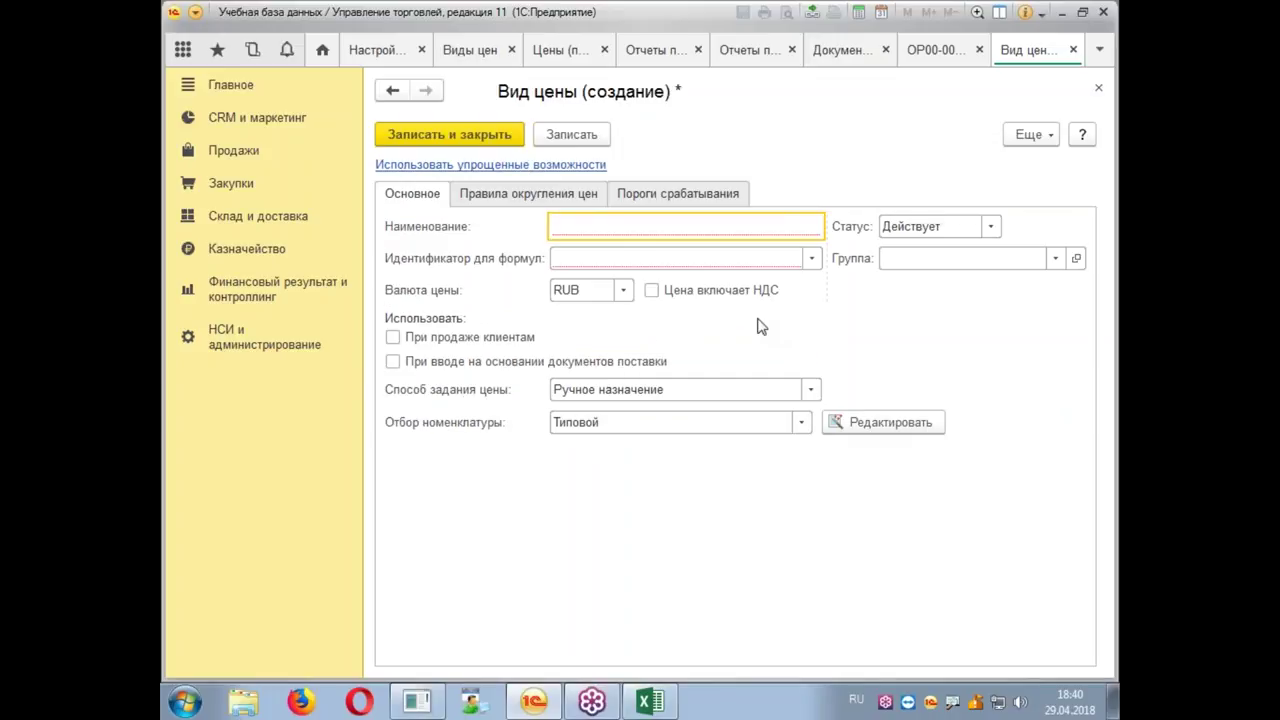
Step: Examine the data composition schemas offered for the Произвольный запрос к данным ИБ pricing method, and discard the new price type
click(810, 389)
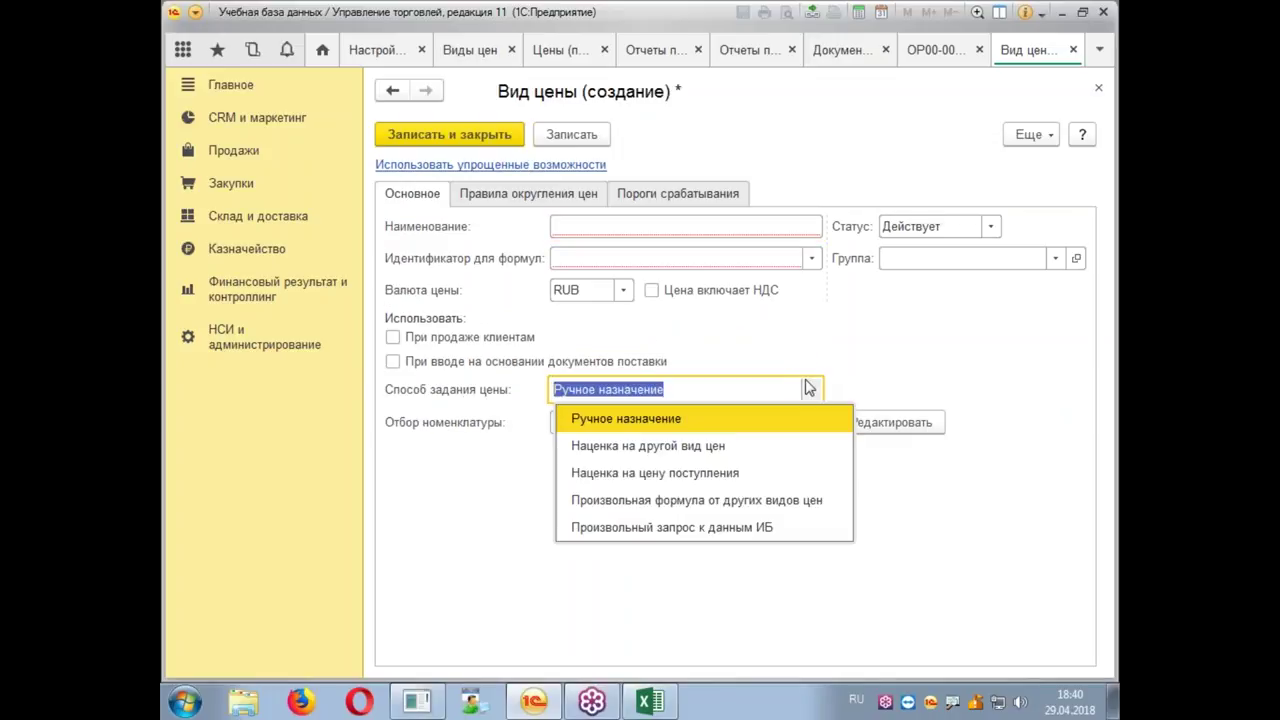
click(757, 541)
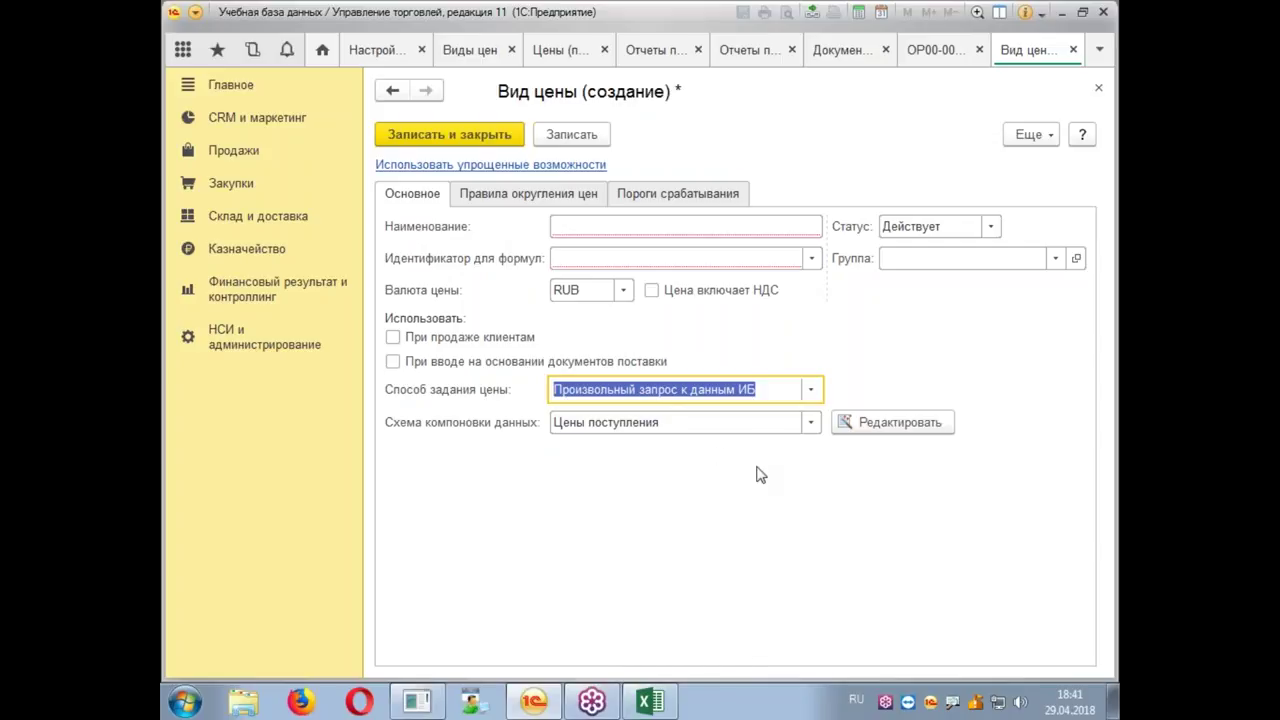
click(810, 424)
click(810, 424)
click(810, 424)
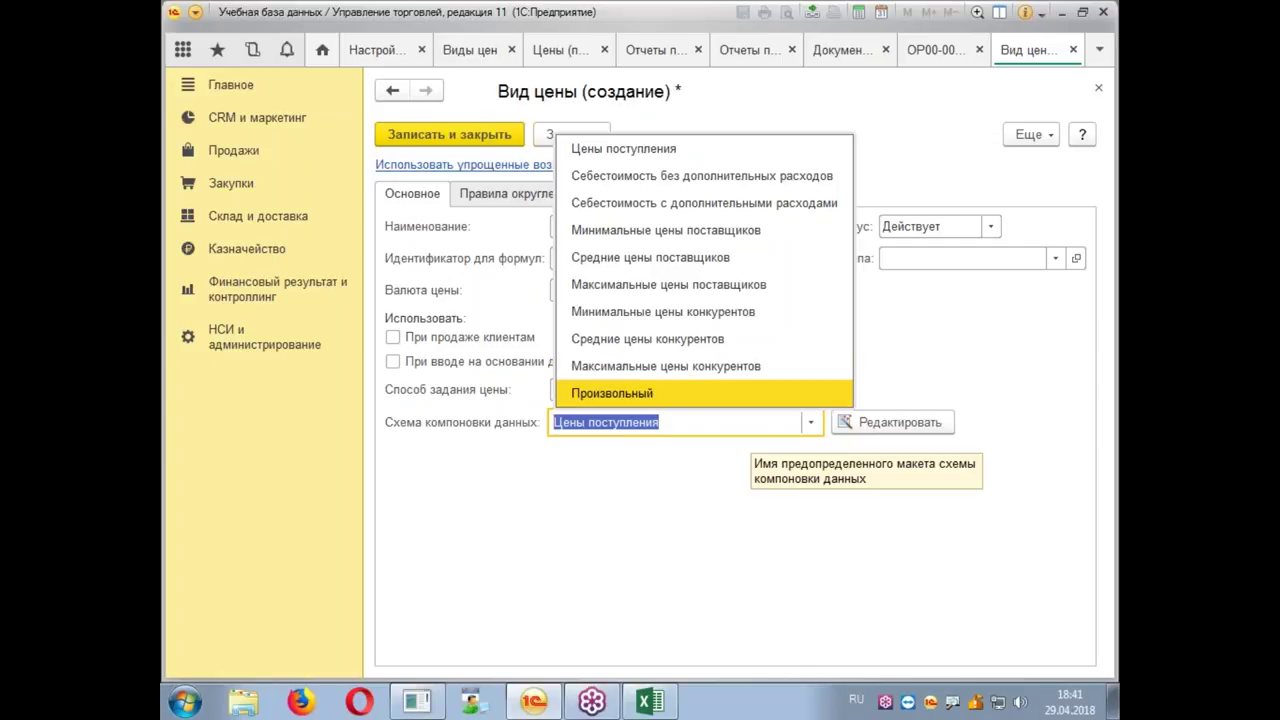
click(938, 340)
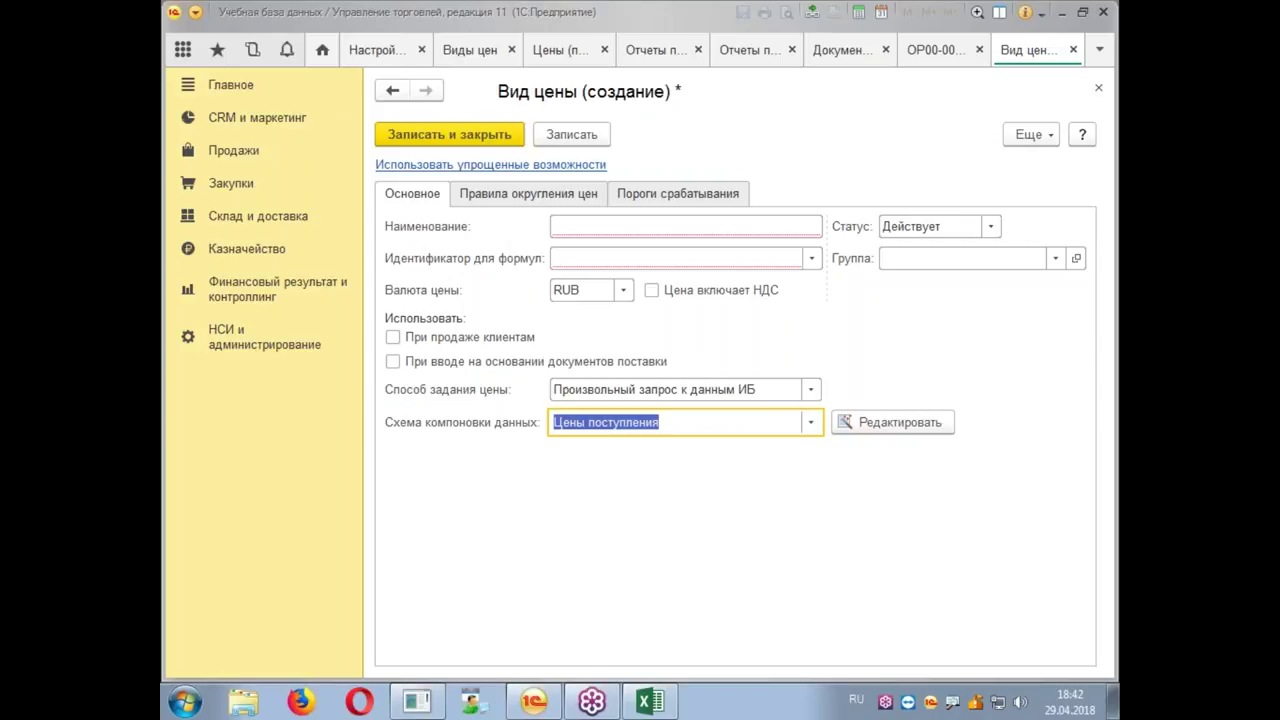
click(1073, 50)
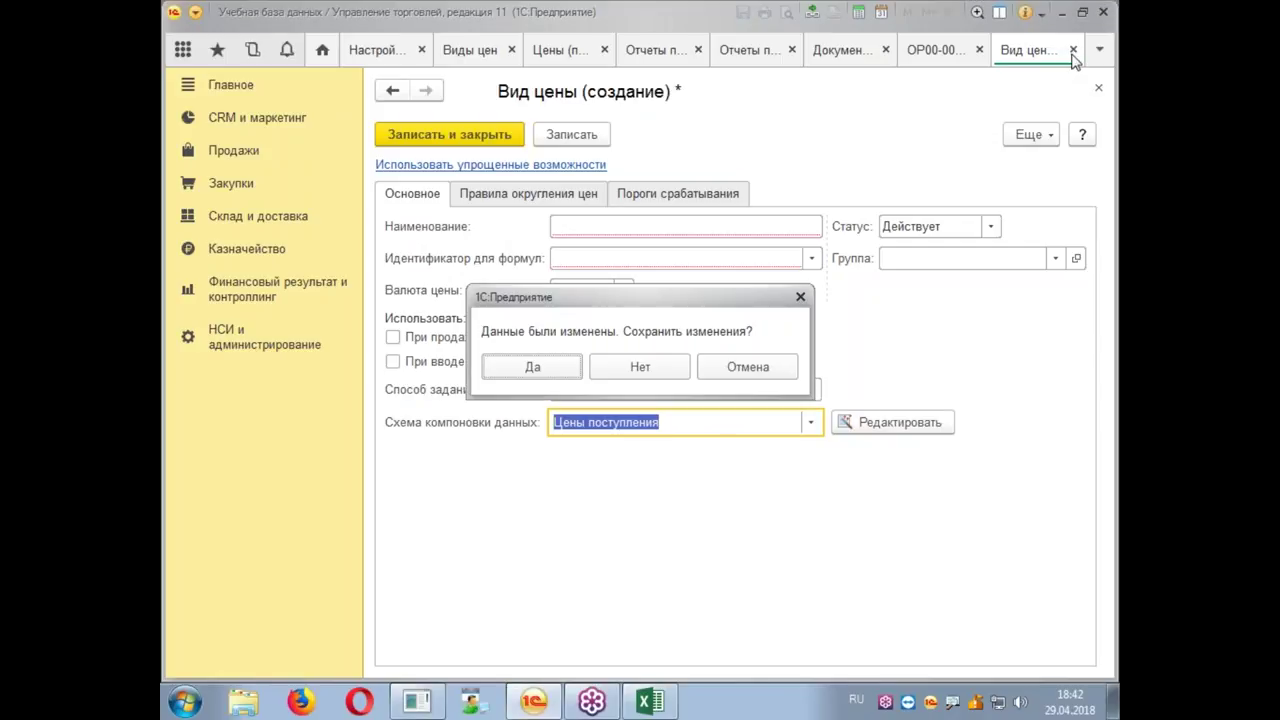
click(640, 366)
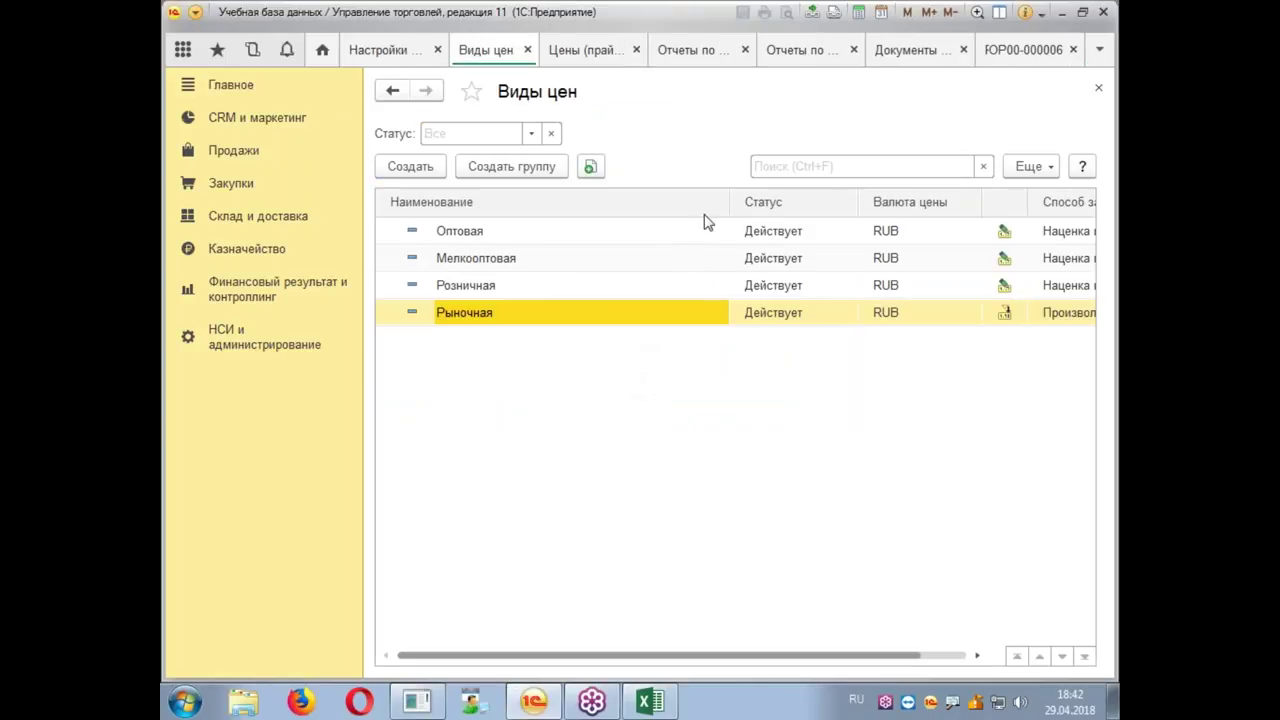